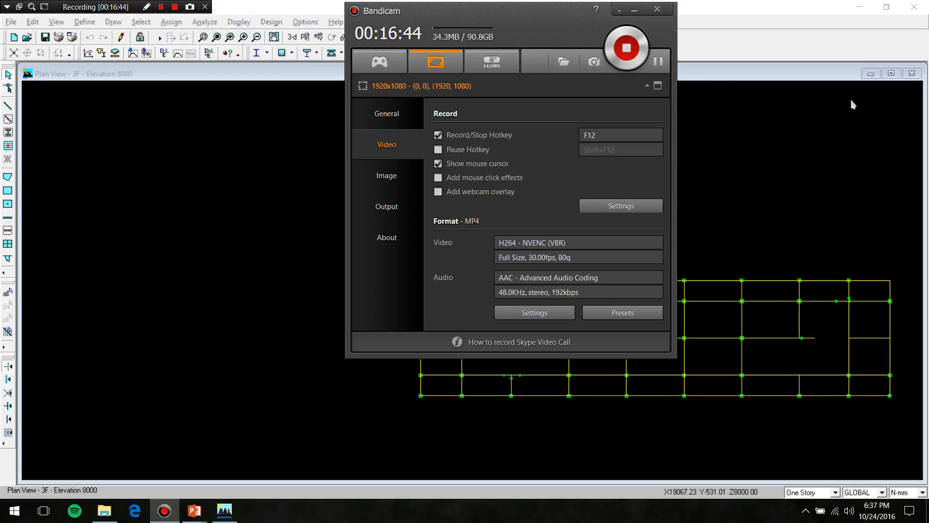
- Switch to ETABS, show the model in 3D and turn on the display of wall areas
left_click(658, 62)
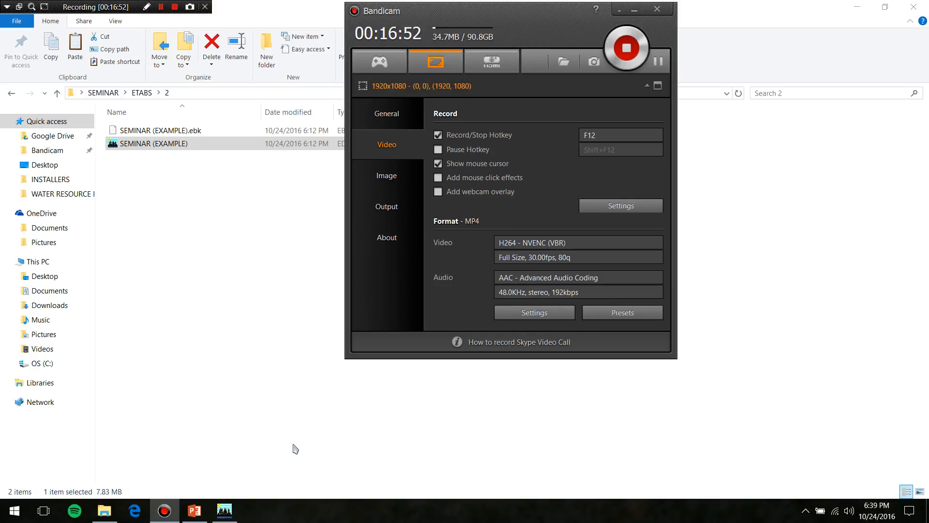
left_click(232, 512)
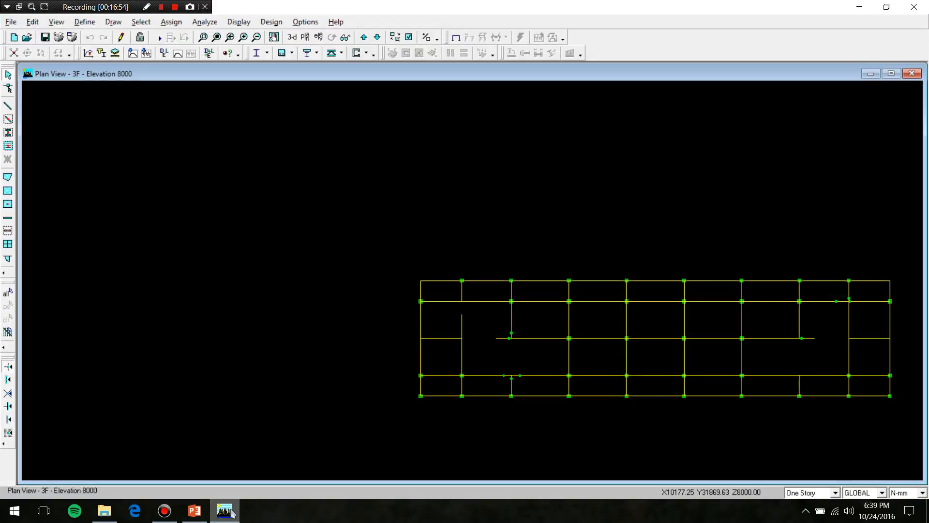
left_click(291, 37)
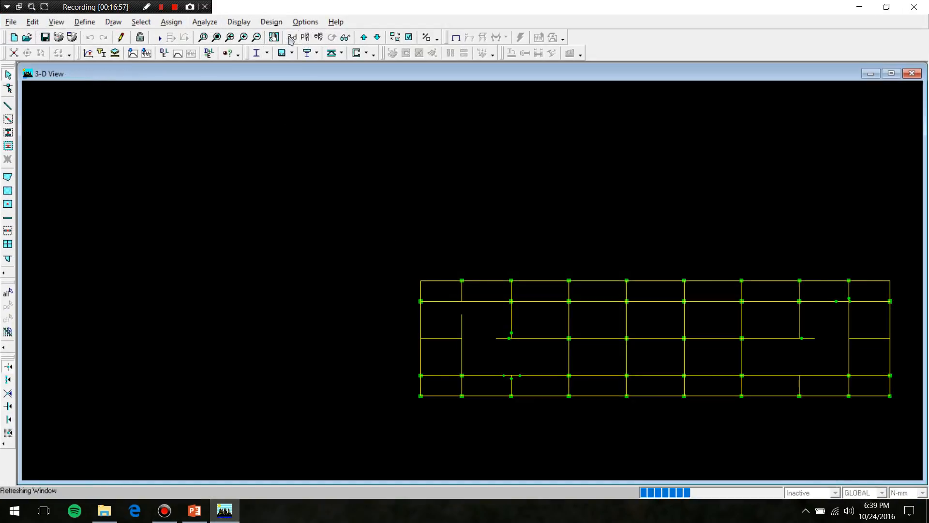
left_click(408, 37)
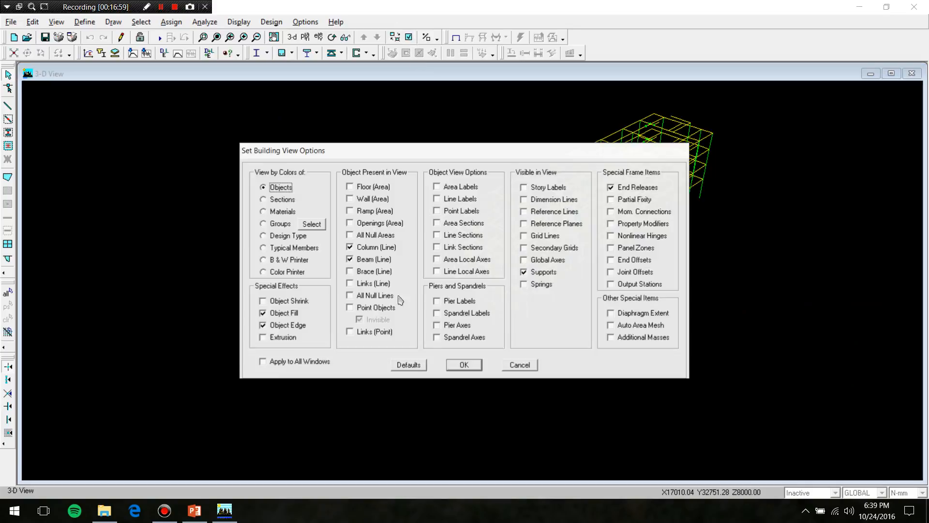
left_click(364, 199)
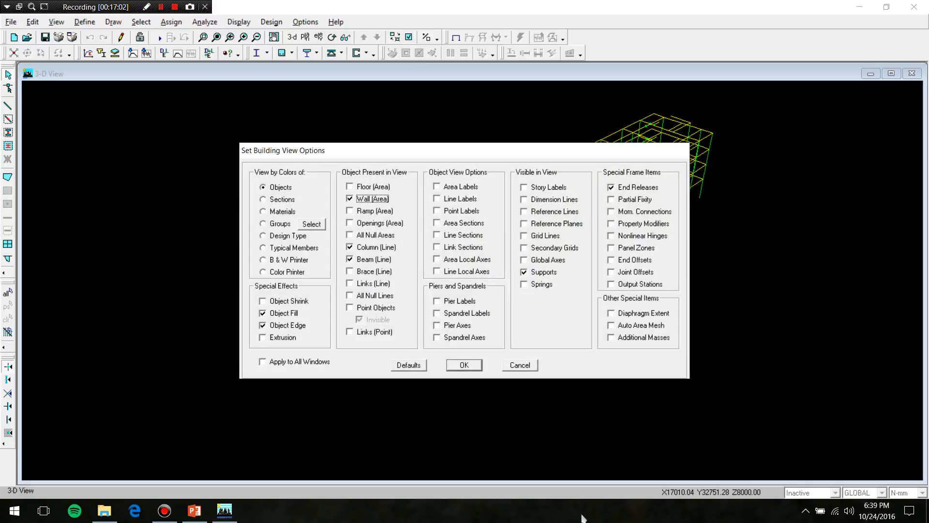
left_click(477, 367)
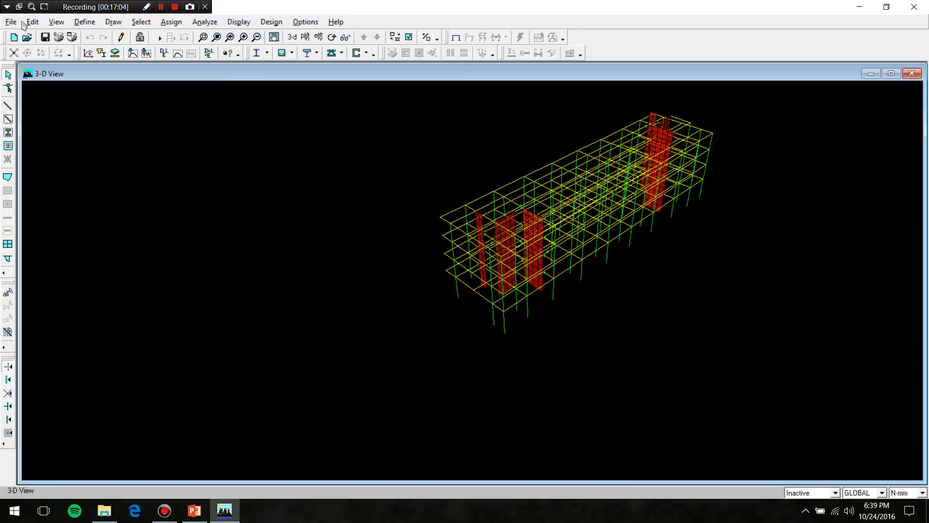
- Switch to PowerPoint to check the slide on defining load combinations, and return to ETABS
left_click(194, 510)
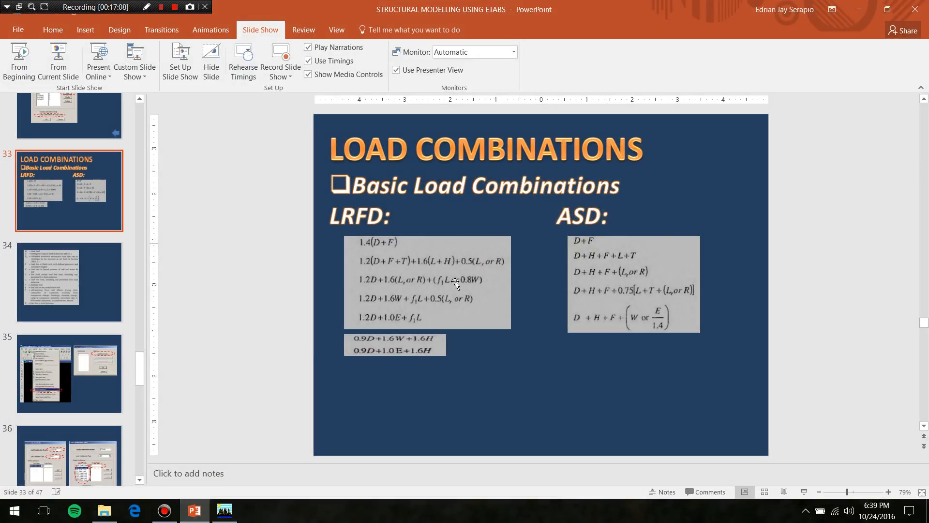
left_click(91, 383)
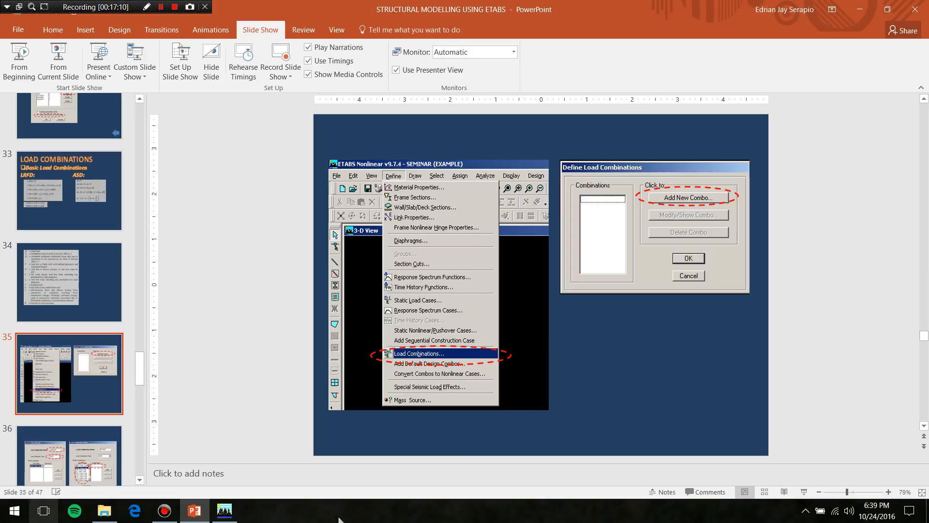
left_click(224, 509)
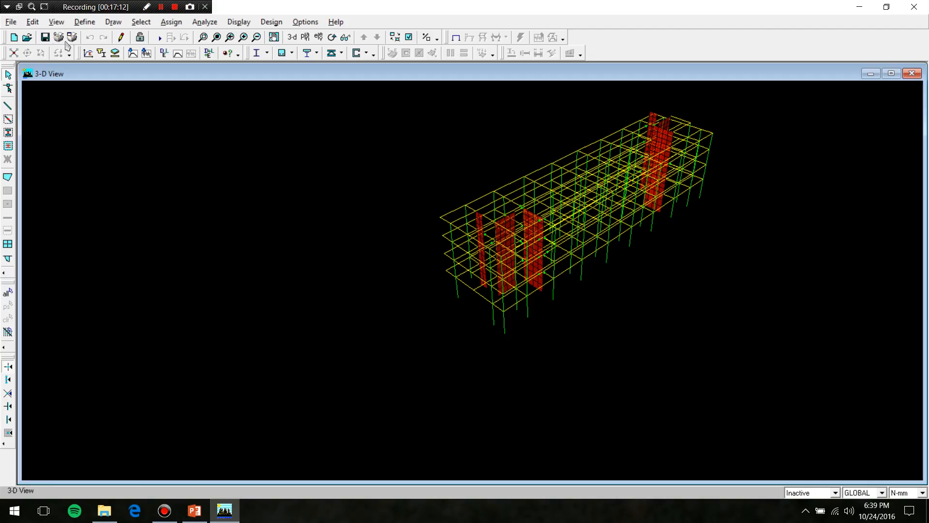
- Create a load combination named TDL and add the DEAD static load with scale factor 1
left_click(92, 23)
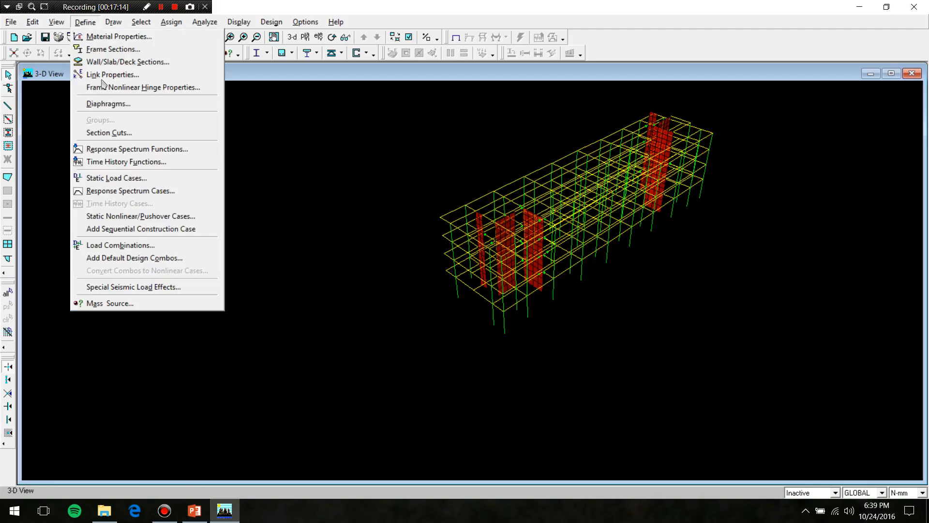
left_click(129, 248)
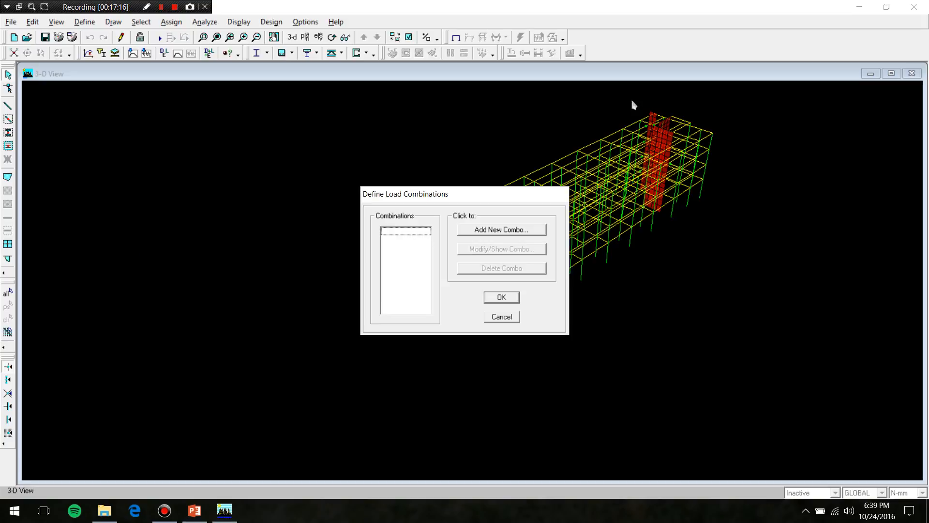
left_click(536, 238)
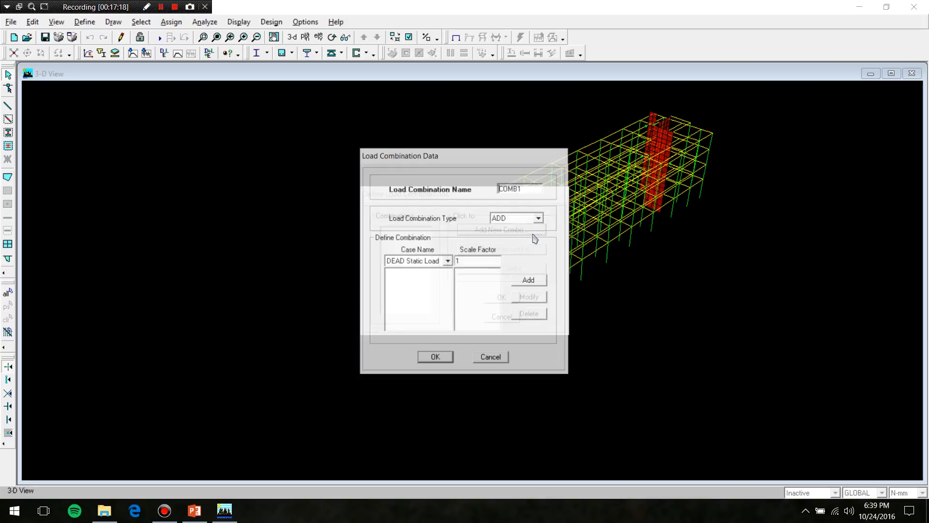
double_click(527, 190)
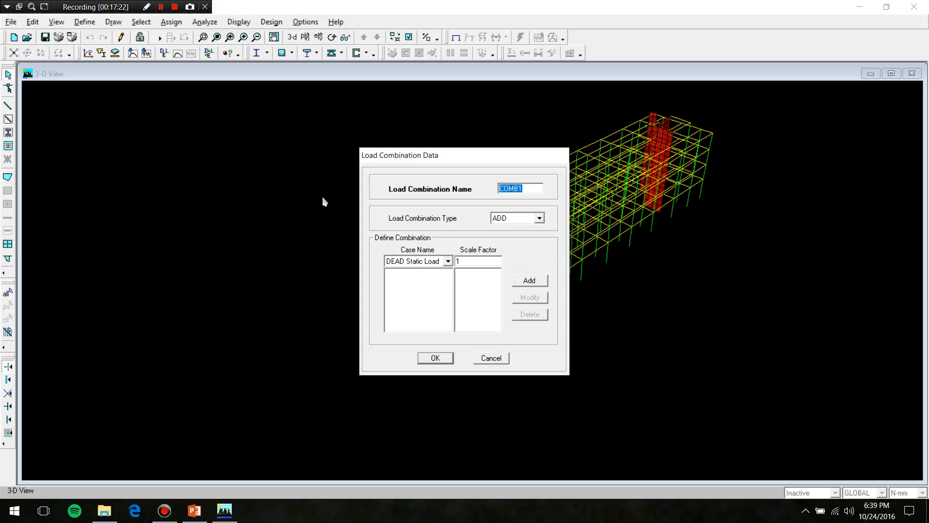
type("TDL")
left_click(529, 281)
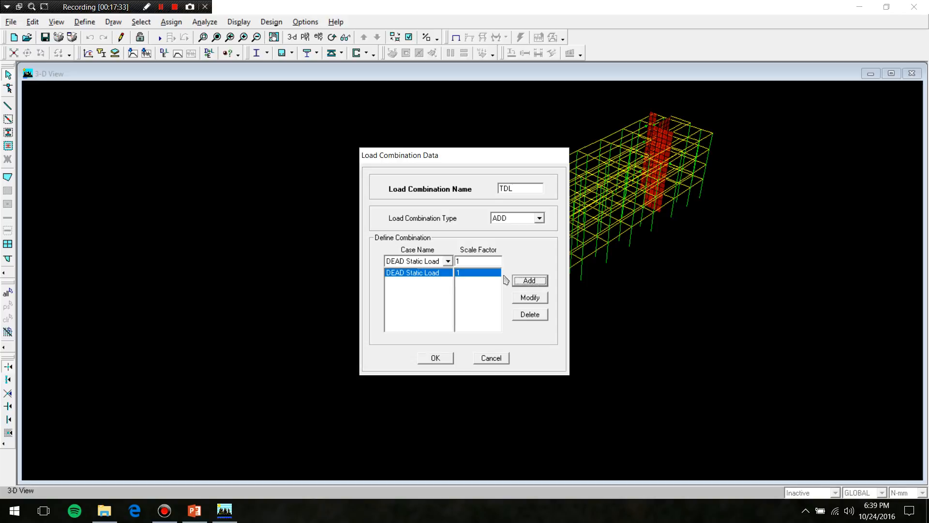
- Add the SDL and PARTGRAV static loads to the TDL combination with scale factor 1
left_click(449, 261)
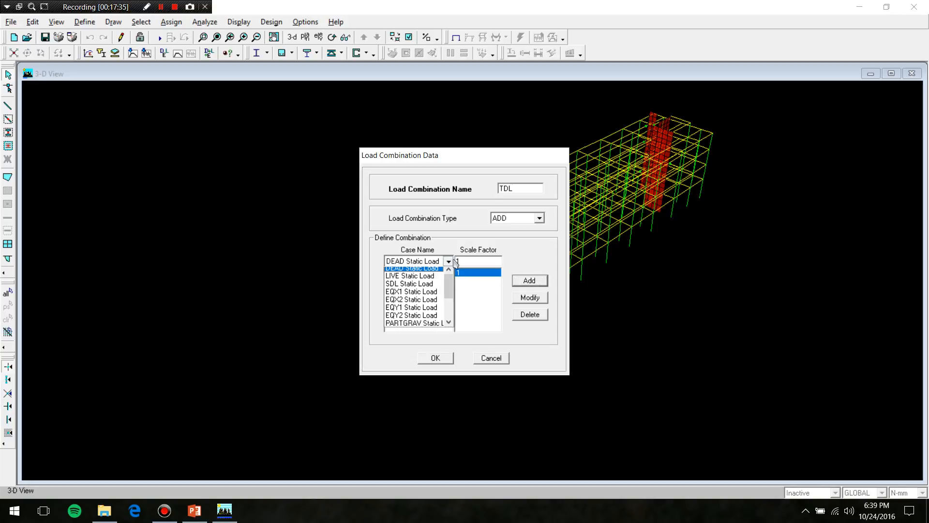
left_click(413, 288)
left_click(530, 281)
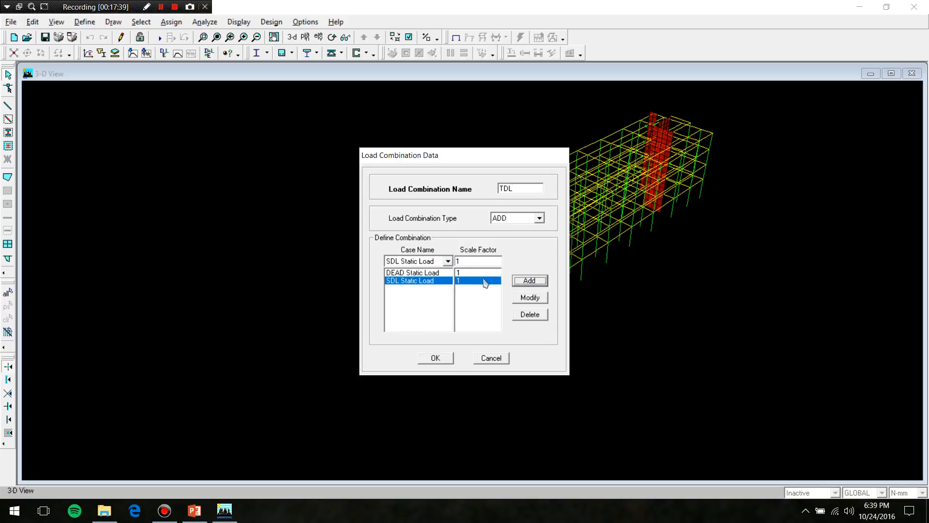
left_click(448, 261)
scroll(428, 315, "down", 1)
scroll(427, 315, "down", 1)
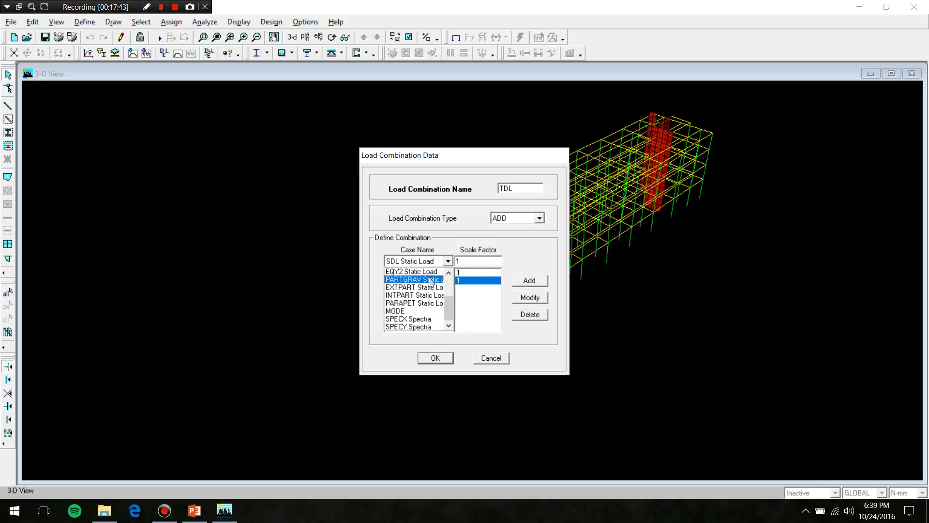
left_click(430, 280)
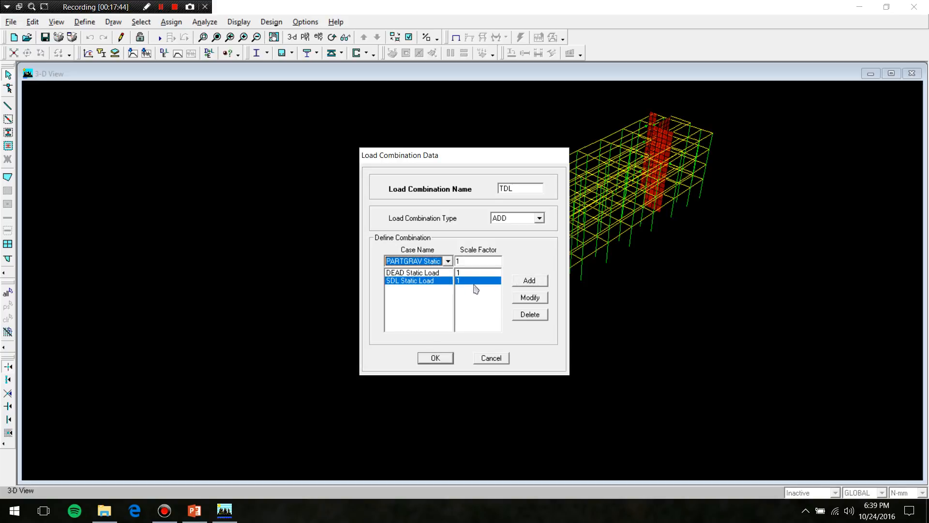
left_click(528, 281)
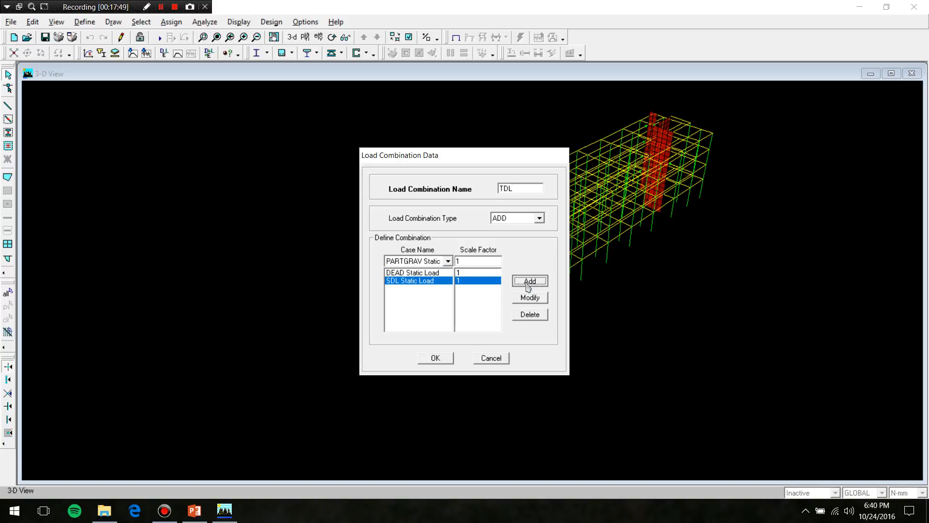
- Add the EXTPART and INTPART static loads to the TDL combination with scale factor 1
left_click(448, 262)
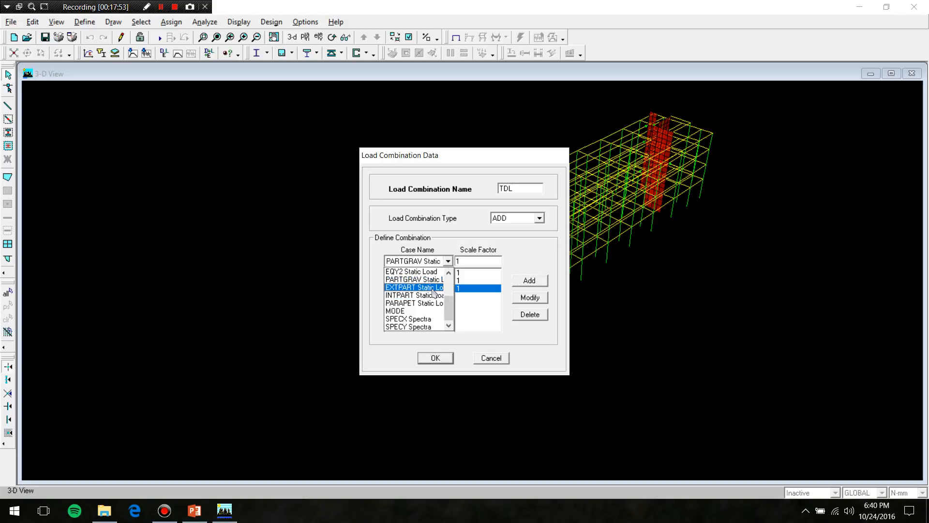
left_click(433, 287)
left_click(528, 281)
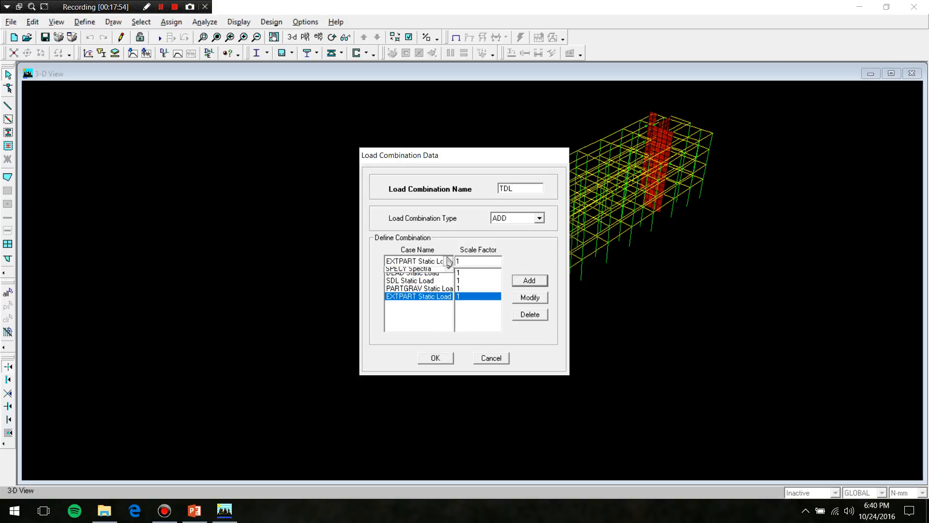
left_click(449, 261)
left_click(434, 295)
left_click(517, 281)
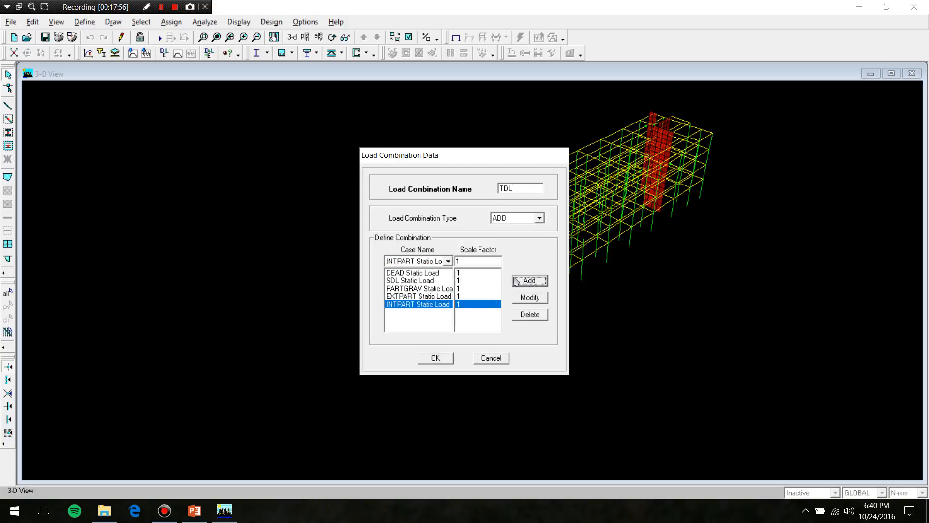
- Add the PARAPET static load with scale factor 1 and save the TDL combination
left_click(448, 261)
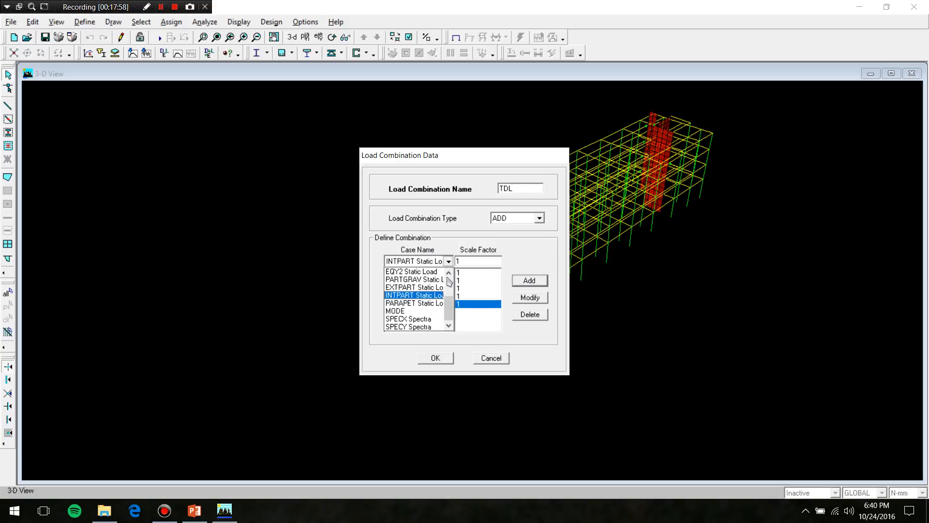
left_click(439, 310)
left_click(448, 261)
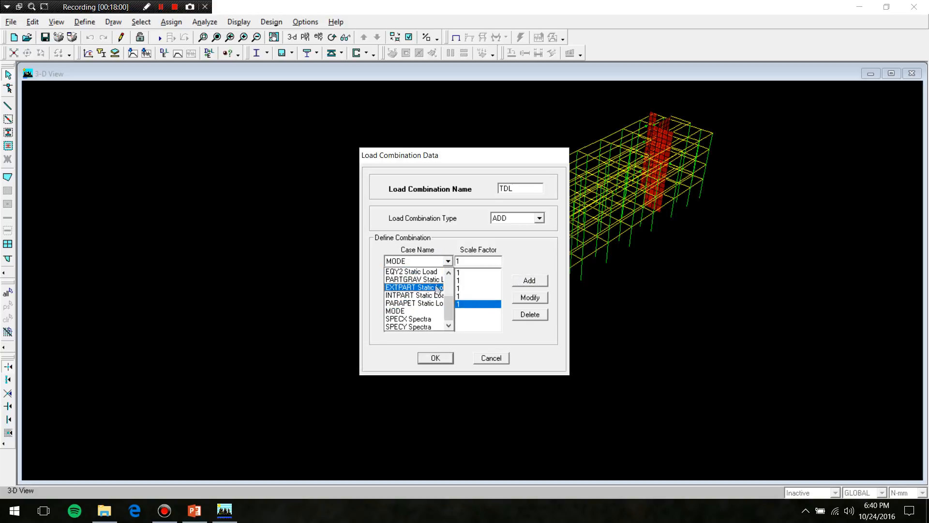
left_click(421, 303)
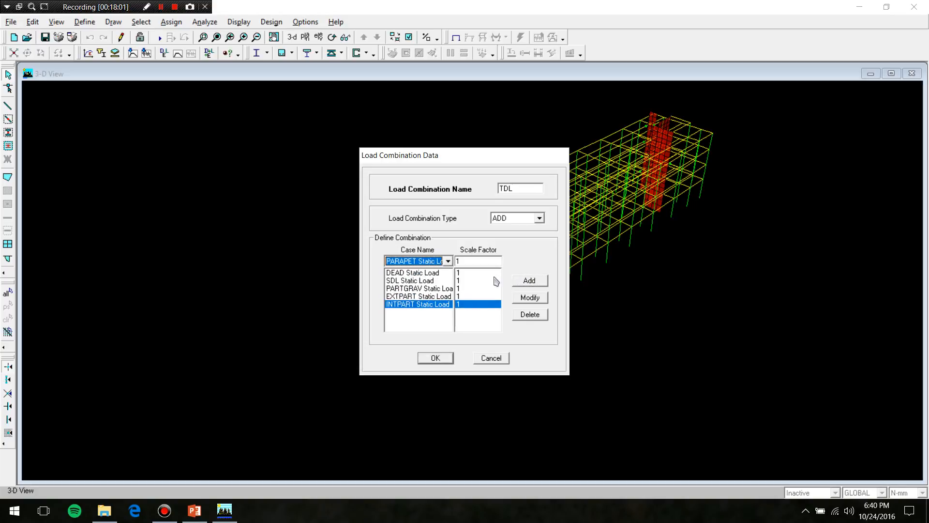
left_click(526, 286)
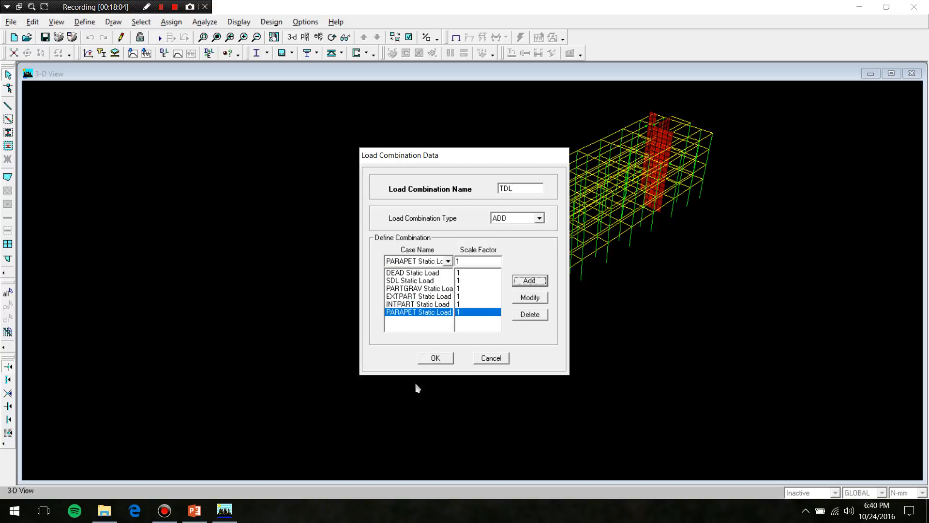
left_click(437, 358)
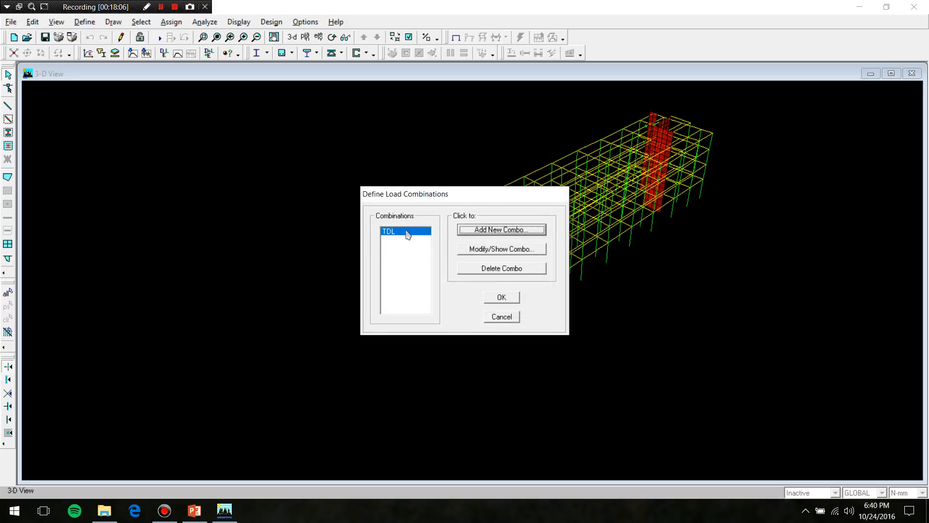
- Start a new load combination named TLL and remove all the load cases already listed in it
left_click(498, 239)
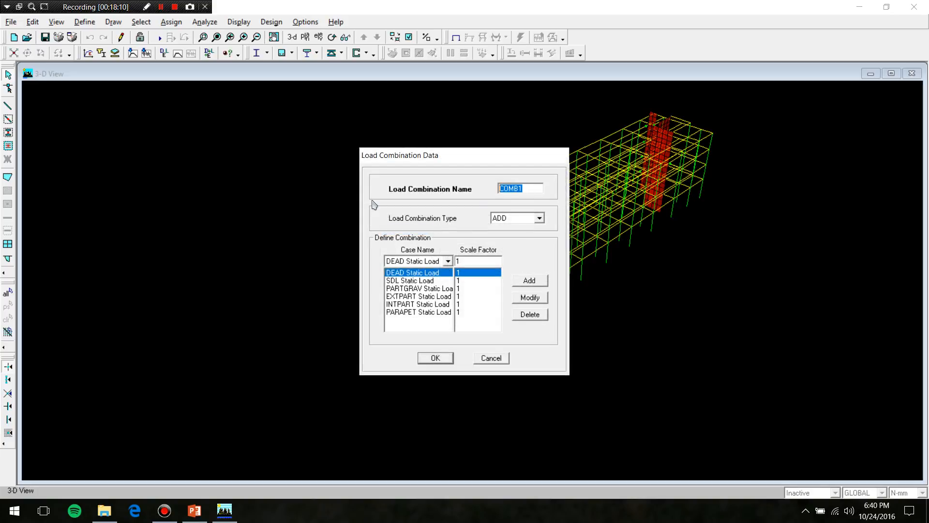
type("TLL")
left_click(518, 319)
left_click(519, 321)
left_click(519, 321)
left_click(519, 321)
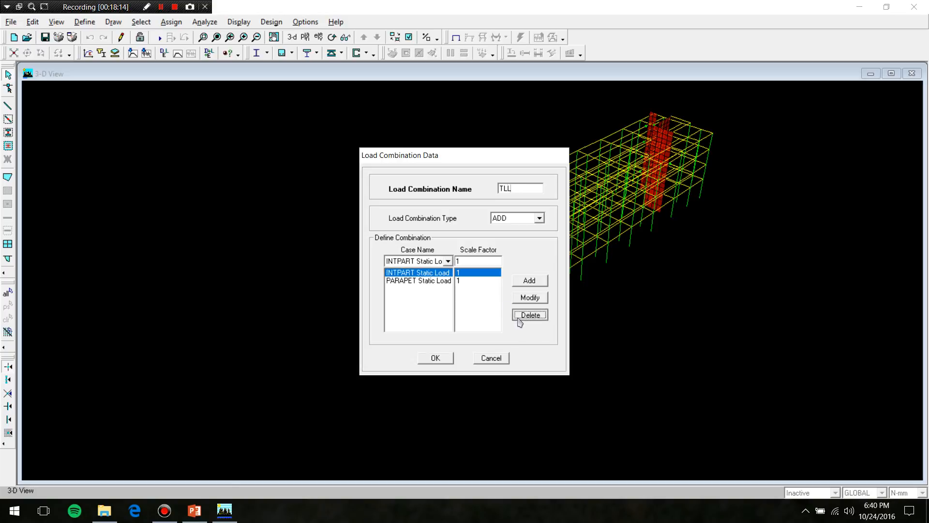
left_click(519, 320)
left_click(519, 320)
- Add the LIVE static load with scale factor 1 and save the TLL combination
left_click(449, 261)
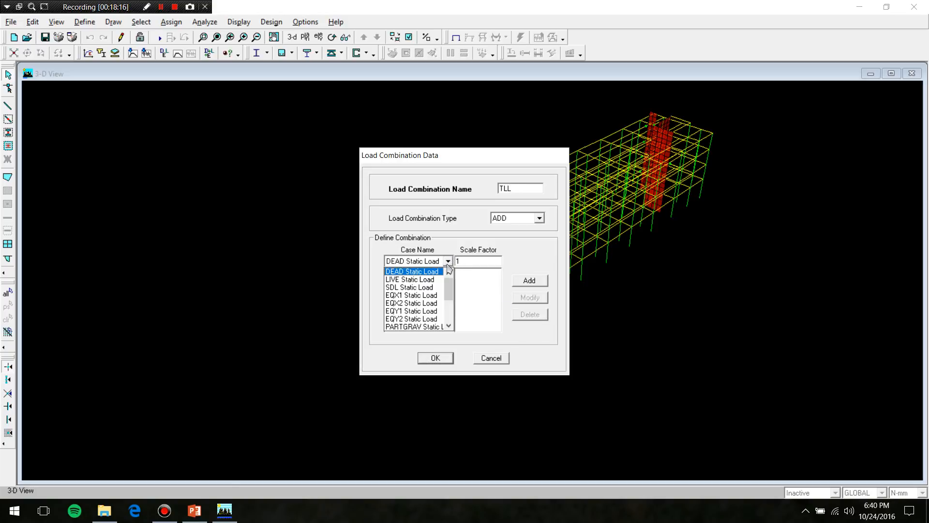
left_click(435, 276)
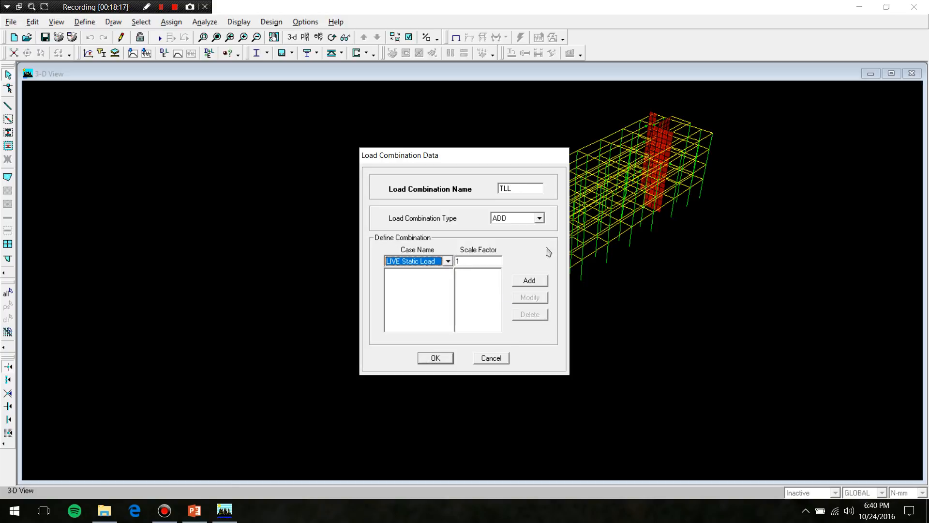
left_click(529, 282)
left_click(444, 357)
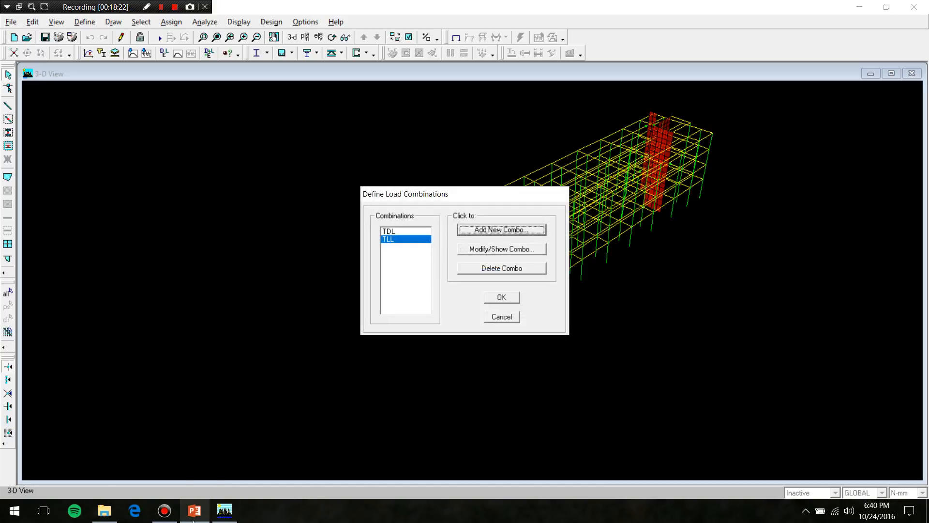
- Switch to PowerPoint and review the slides listing the load combinations to input, their case names and scale factors
left_click(194, 510)
scroll(92, 464, "down", 3)
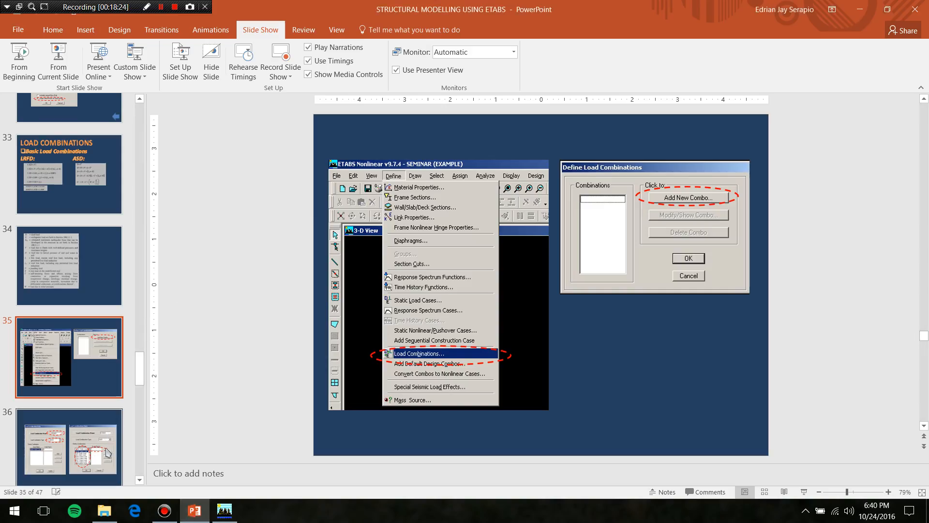
left_click(85, 484)
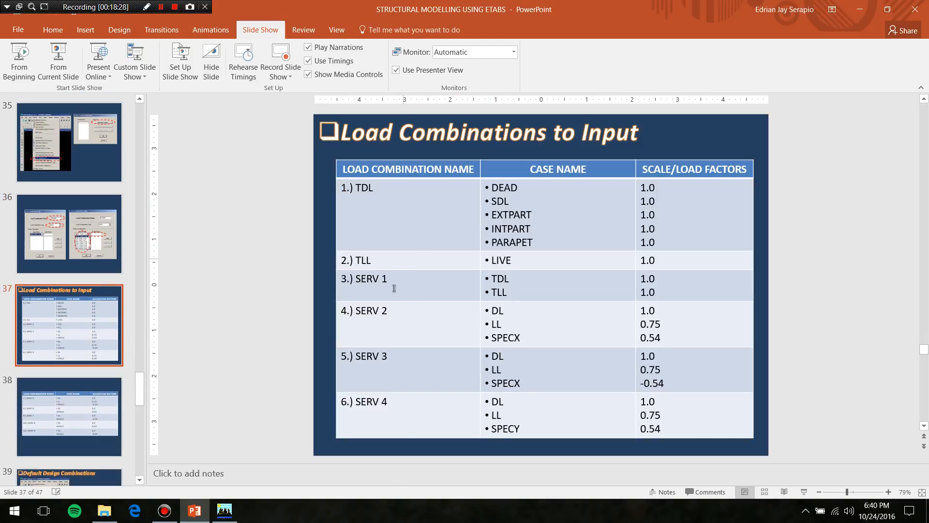
scroll(394, 288, "down", 2)
scroll(402, 256, "up", 1)
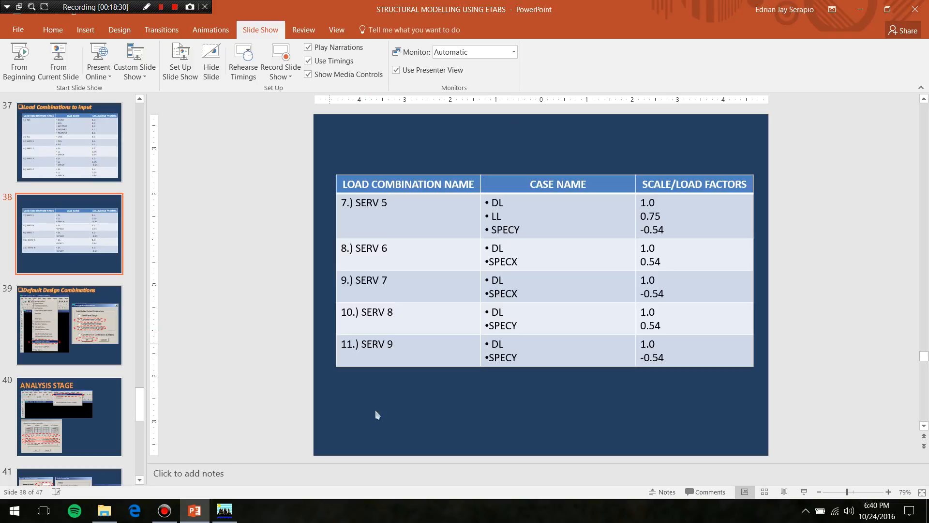
- Switch to ETABS, accept the defined load combinations and add the default design combinations for Concrete Frame Design and Concrete Shearwall Design
left_click(224, 510)
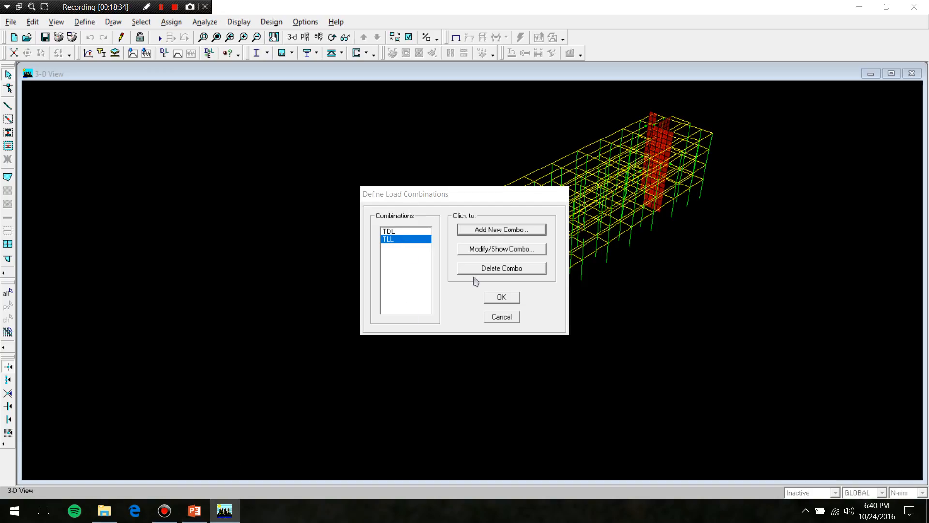
left_click(502, 297)
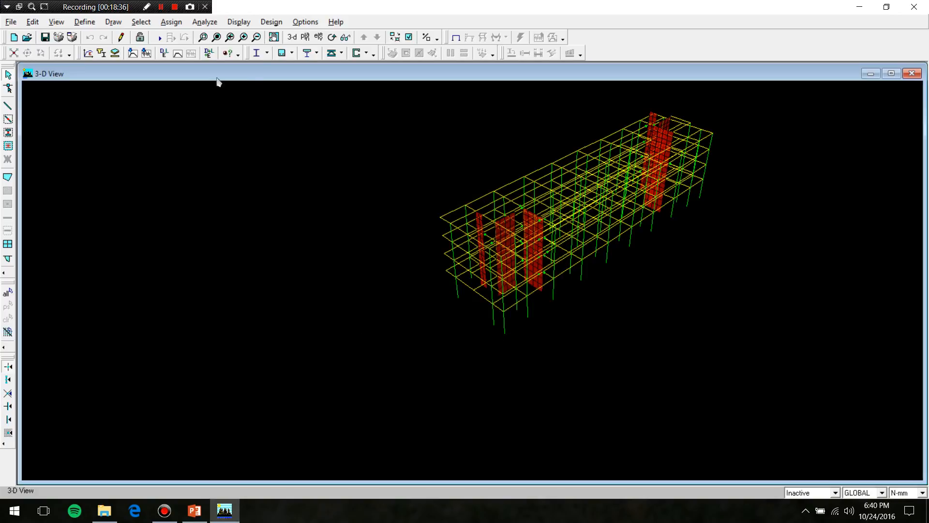
left_click(85, 22)
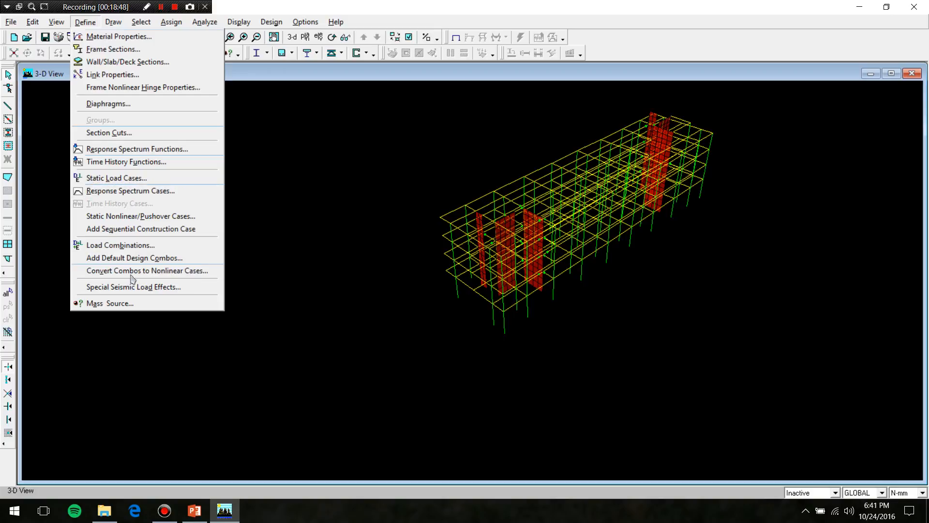
left_click(136, 259)
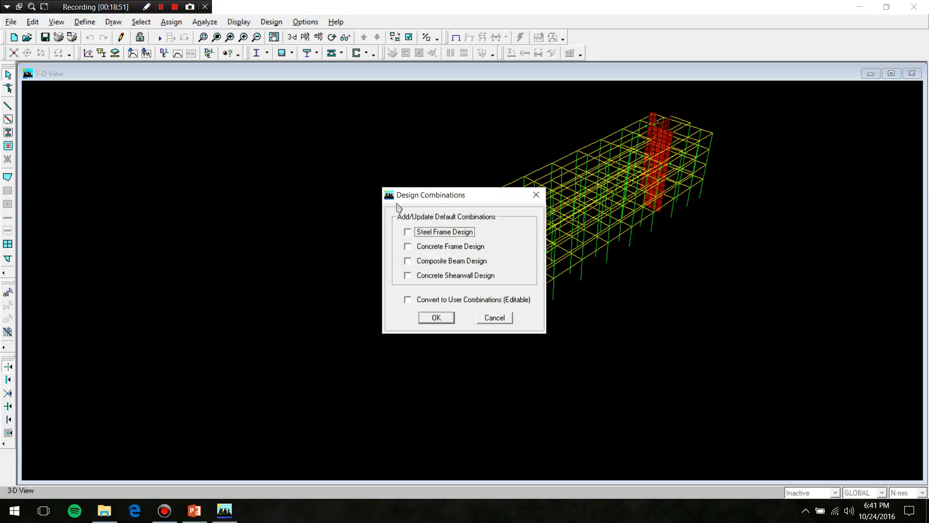
left_click(409, 248)
left_click(407, 277)
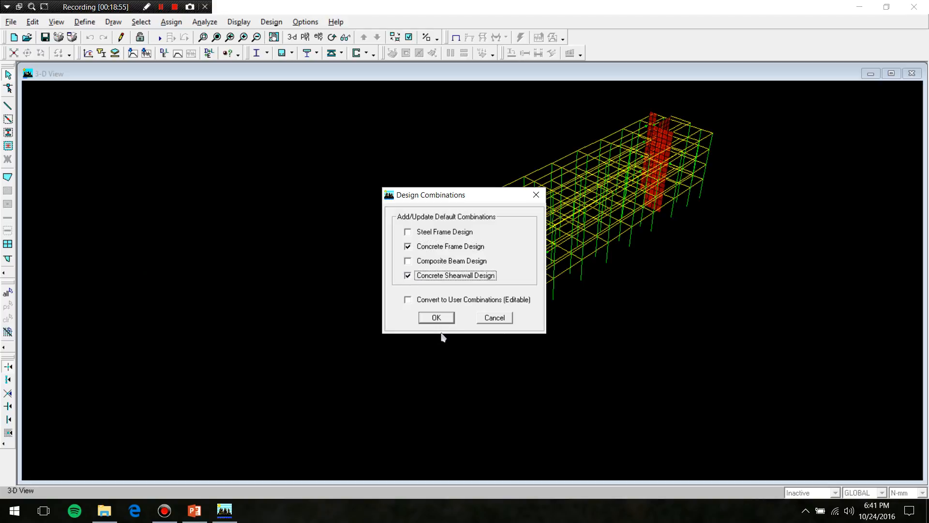
left_click(436, 317)
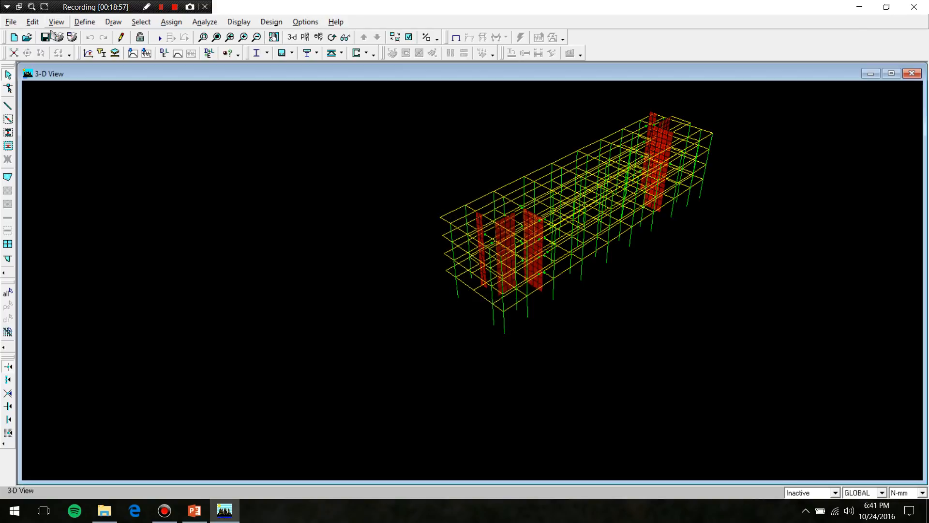
- Review the list of load combinations and examine the case names and scale factors of the DWAL27 combination
left_click(86, 22)
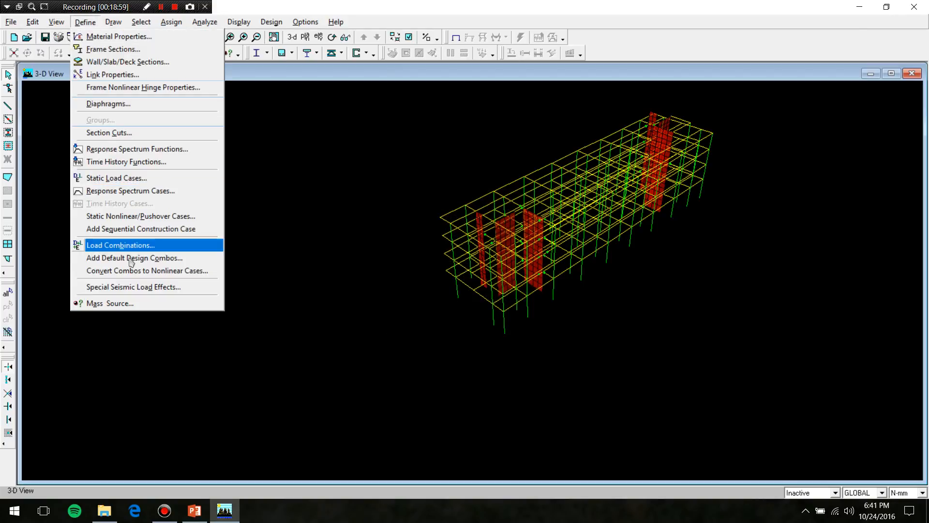
left_click(135, 244)
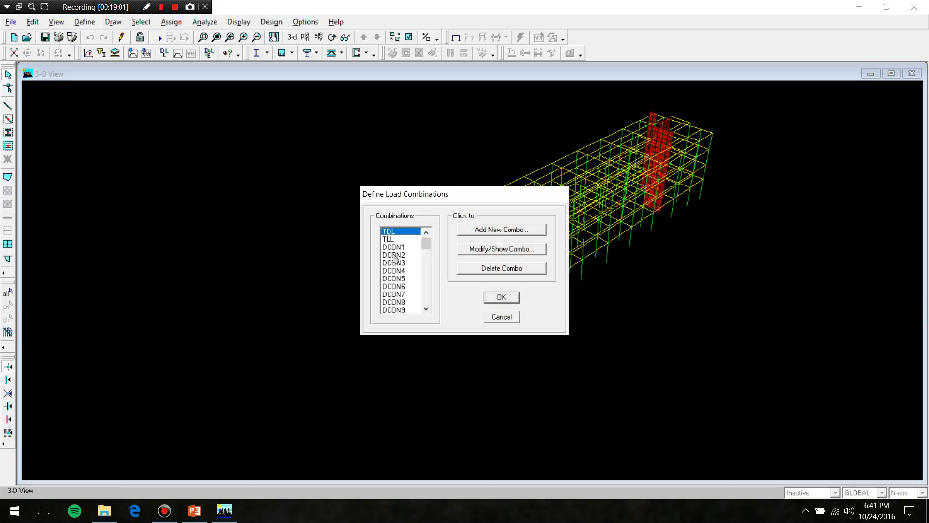
left_click(395, 247)
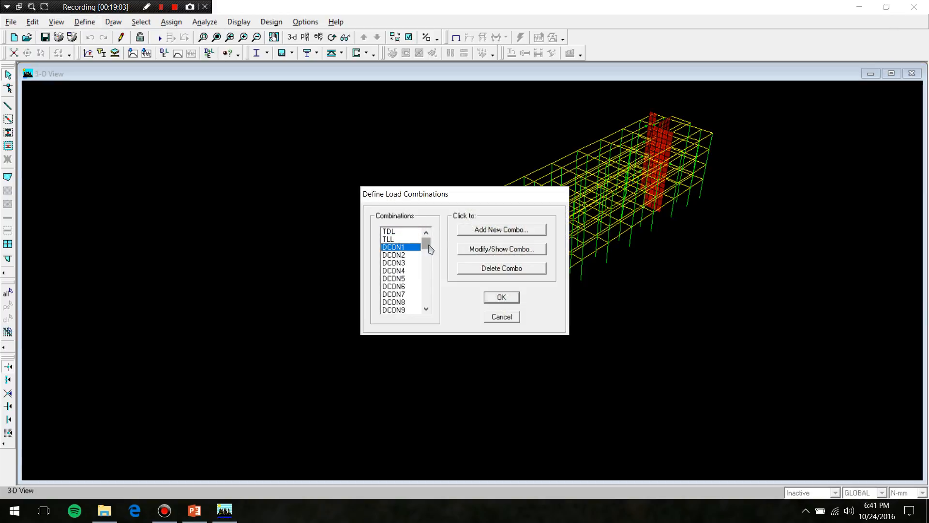
scroll(433, 268, "down", 10)
left_click(413, 287)
left_click(474, 249)
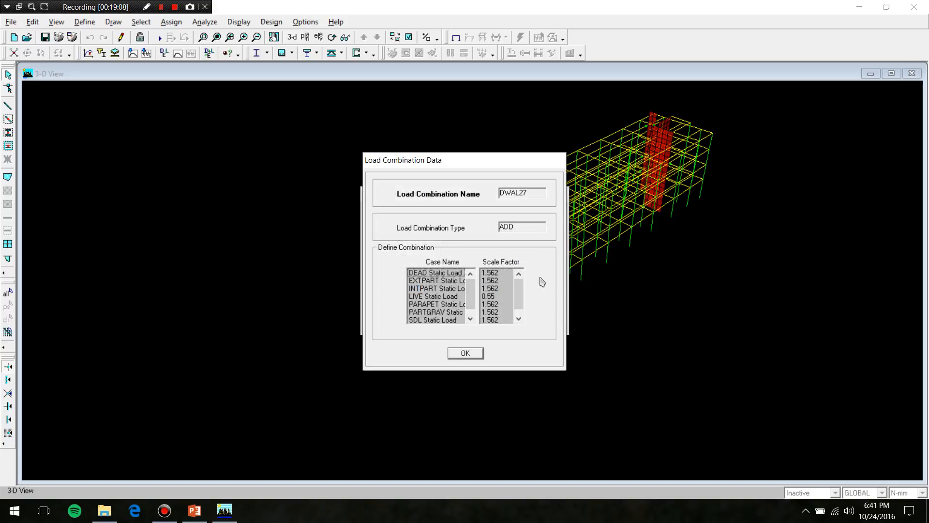
left_click_drag(518, 296, 503, 235)
left_click(493, 289)
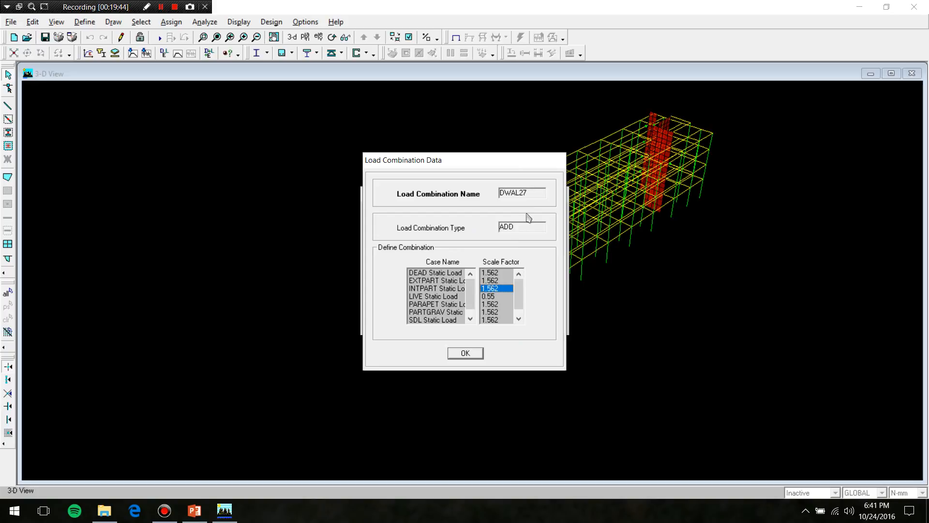
left_click(474, 354)
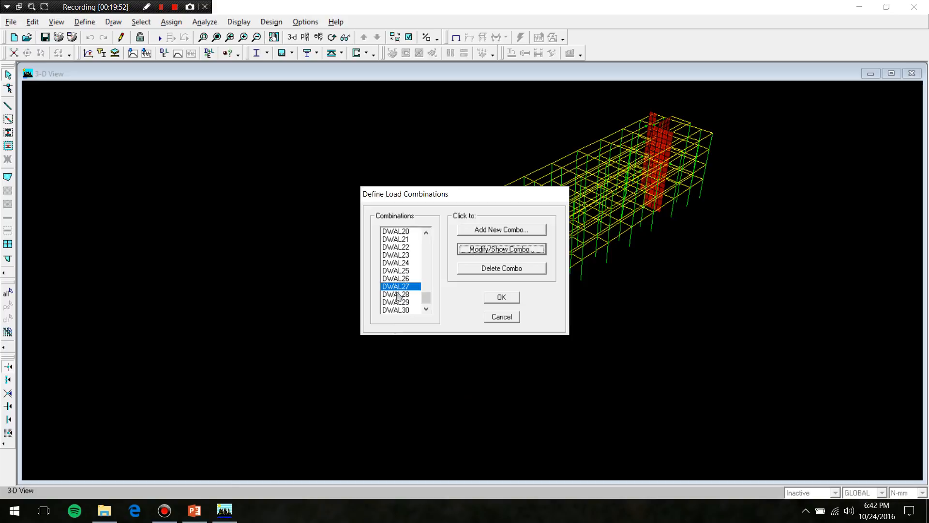
left_click(404, 279)
scroll(404, 277, "up", 15)
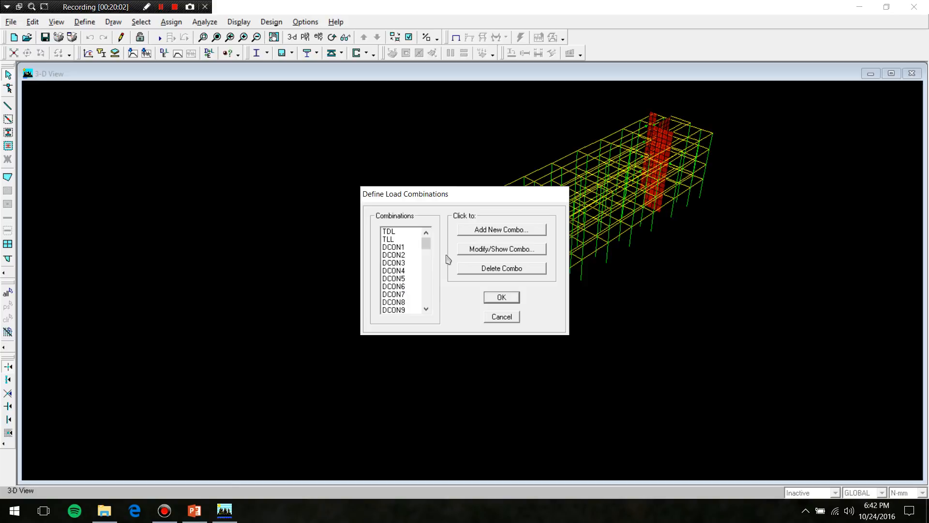
left_click(502, 297)
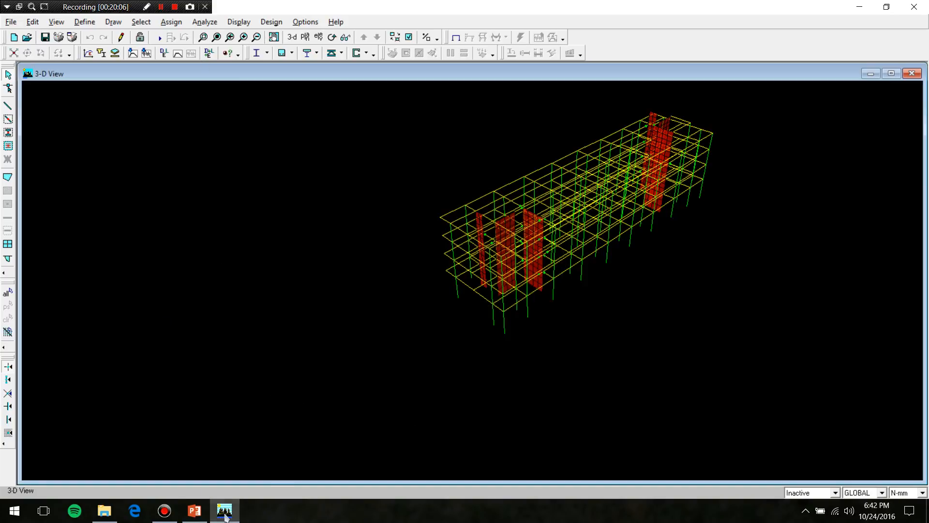
- Switch to PowerPoint and review the Default Design Combinations and Analysis Stage slides
left_click(194, 511)
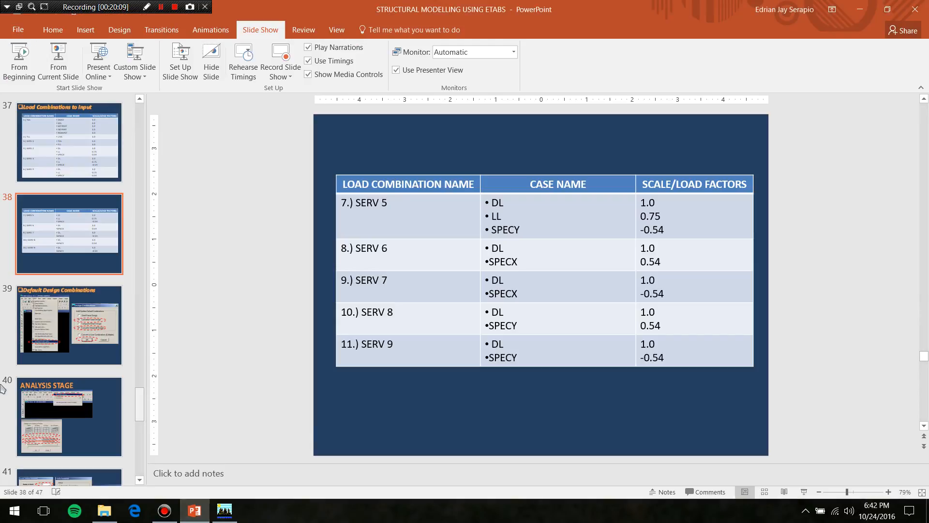
left_click(53, 319)
left_click(58, 419)
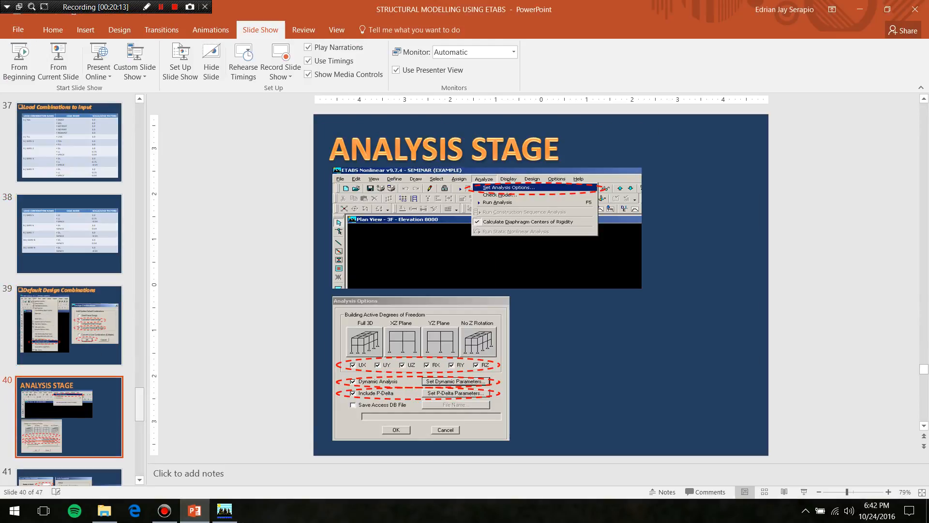
left_click(200, 512)
- Switch to ETABS and, in the analysis options, include P-Delta and set the number of modes for dynamic analysis to 12
left_click(224, 510)
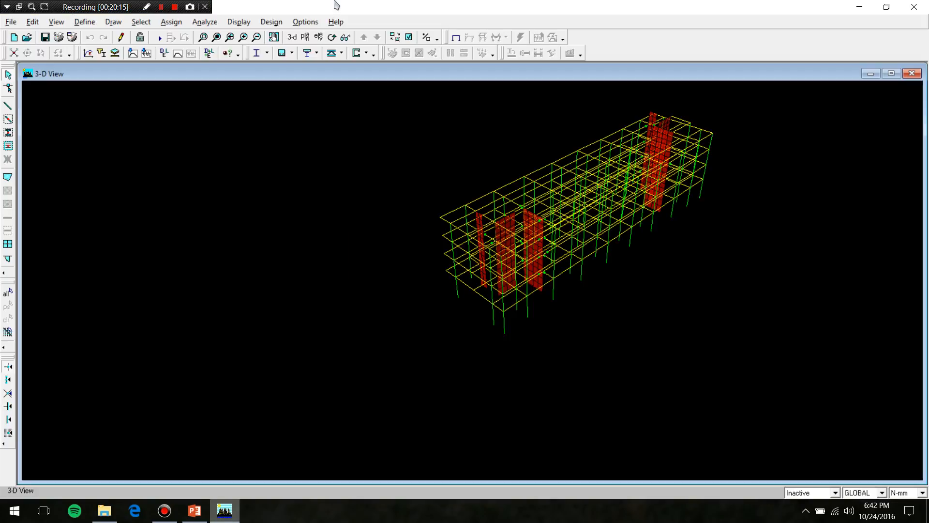
left_click(205, 22)
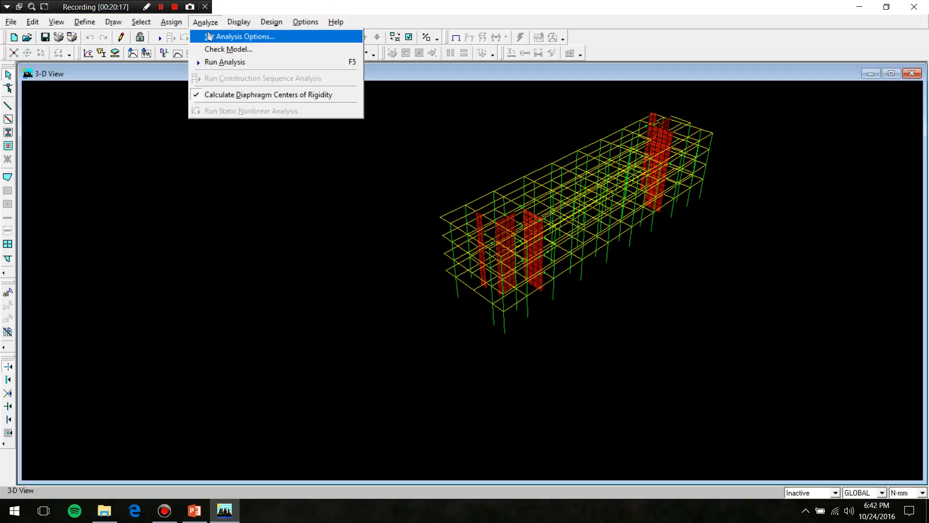
left_click(213, 36)
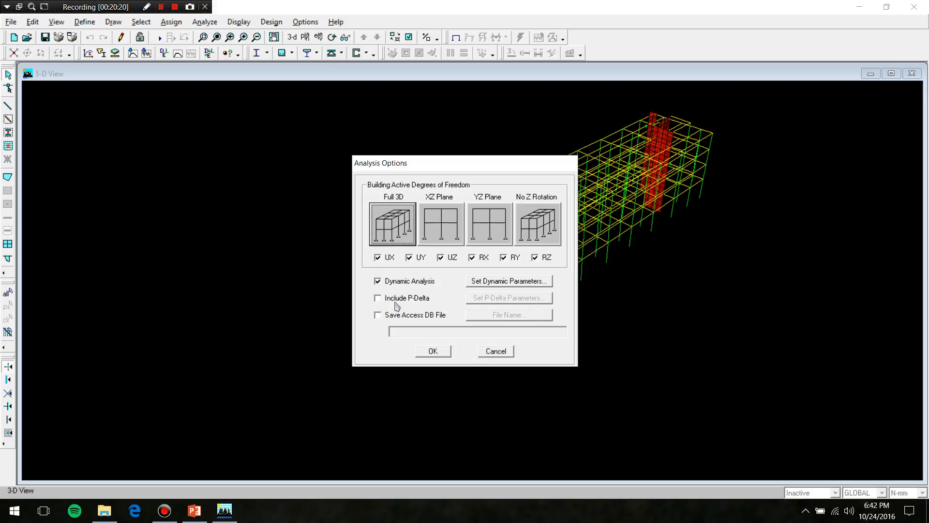
left_click(378, 299)
left_click(487, 283)
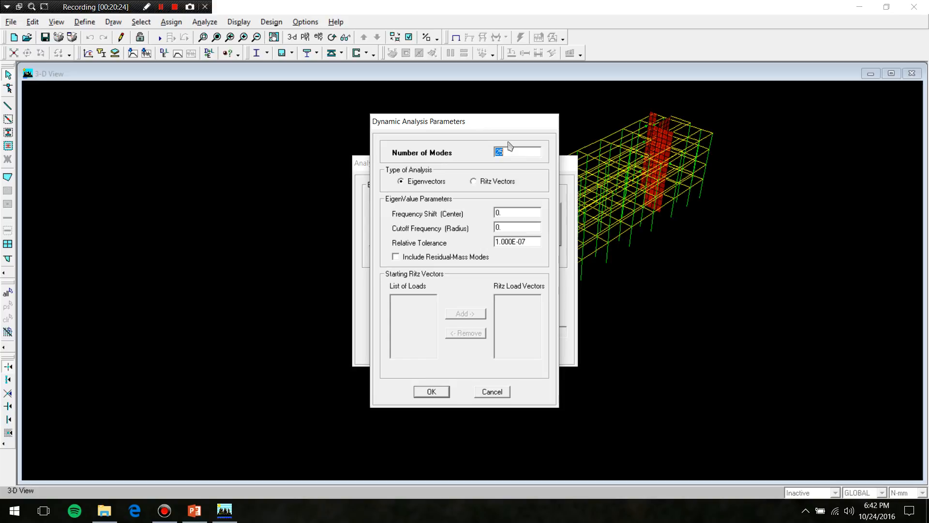
type("12")
left_click(449, 394)
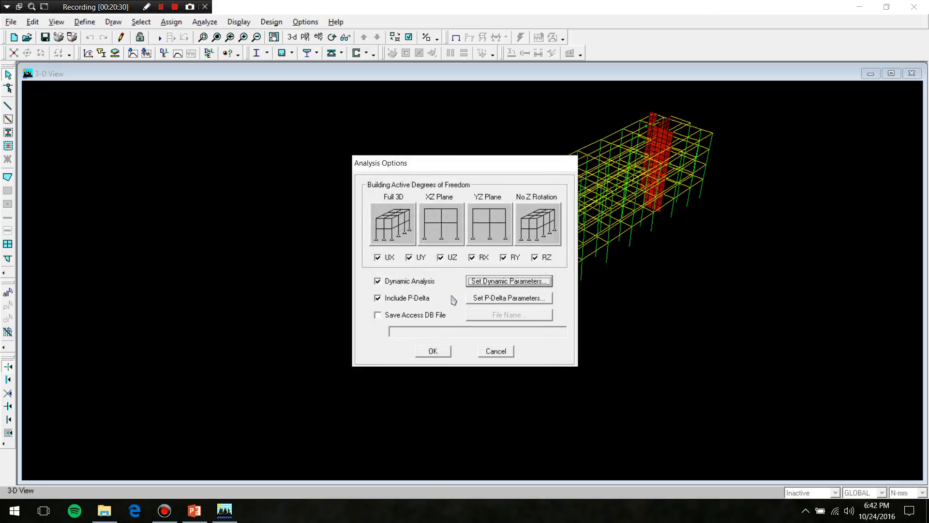
- Accept the iterative P-Delta parameters based on the DEAD load case with scale factor 1, save the analysis options and run the analysis
left_click(513, 298)
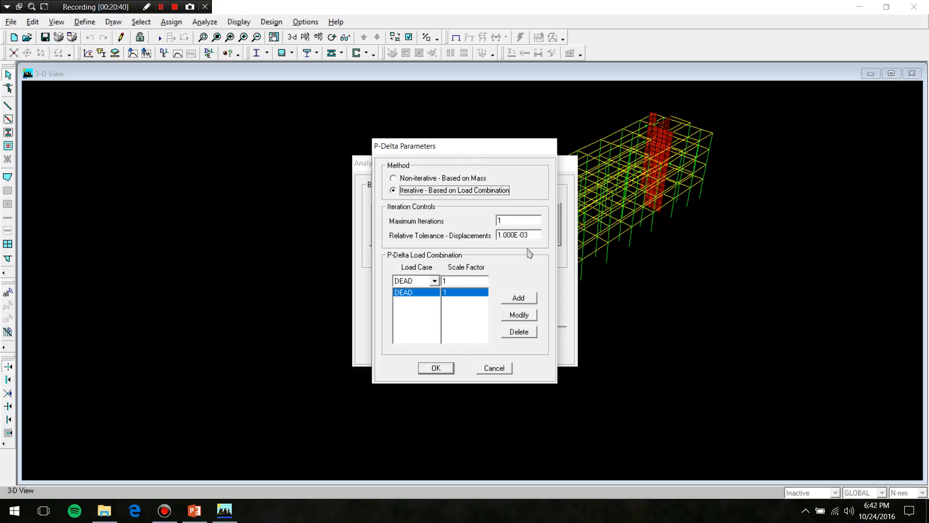
left_click(432, 368)
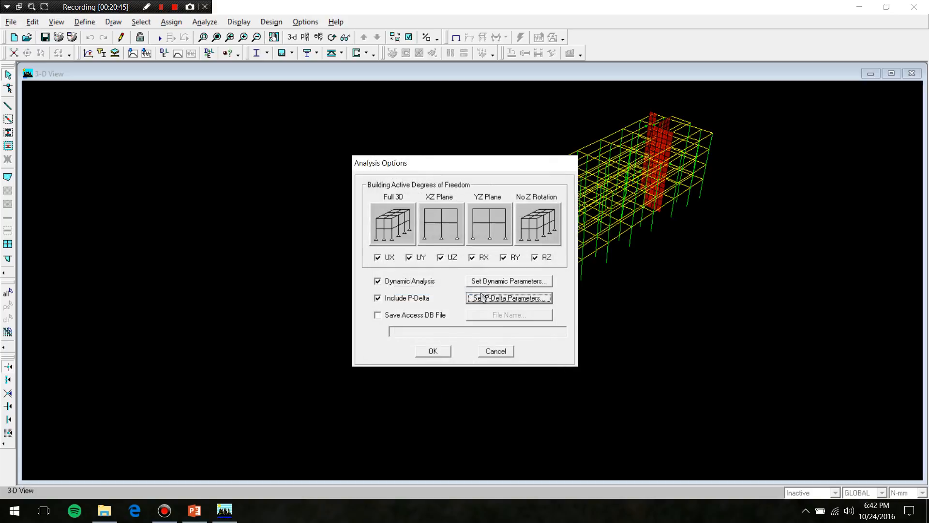
left_click(432, 351)
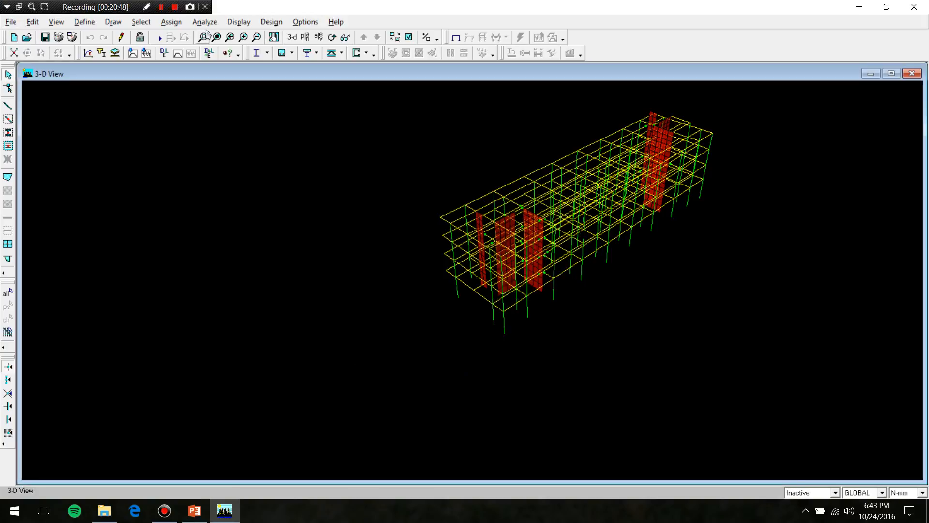
left_click(206, 24)
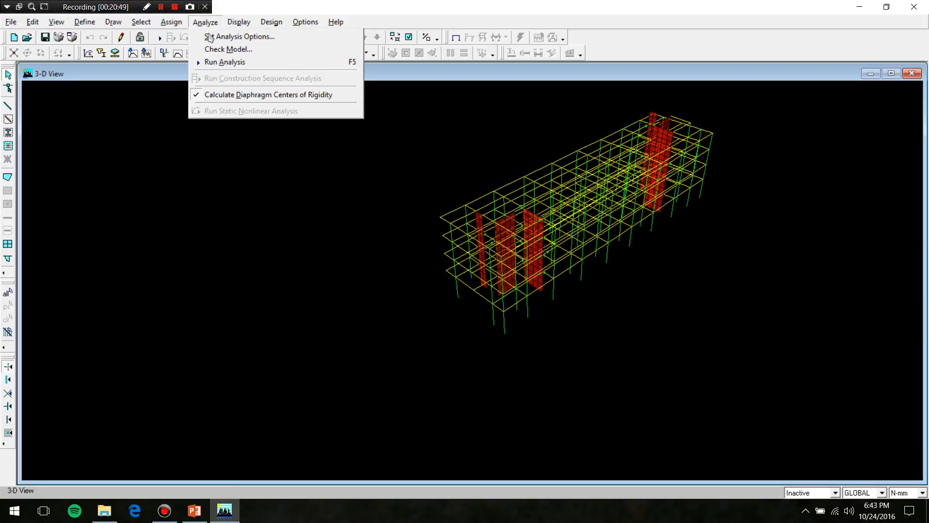
left_click(229, 63)
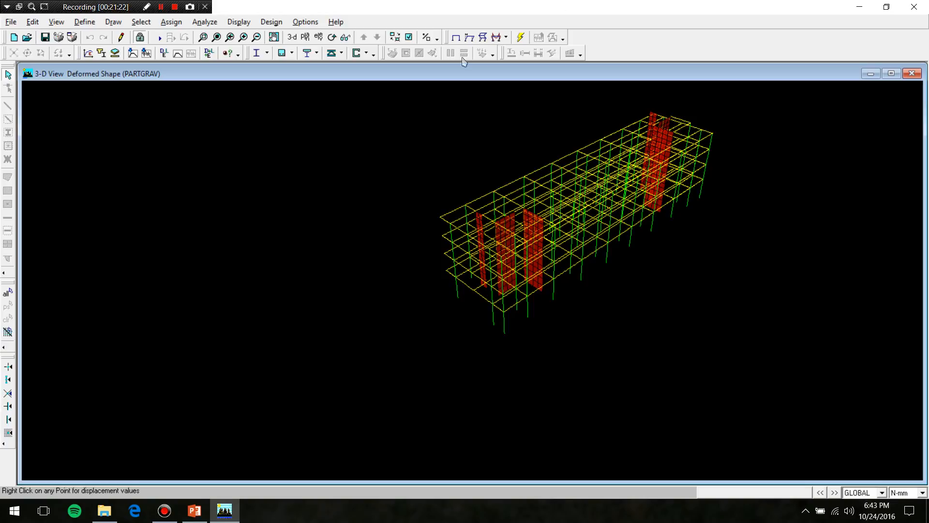
- Switch to PowerPoint and review the slides on dynamic and P-Delta parameters and on checking the number of modes
left_click(194, 511)
scroll(90, 370, "down", 4)
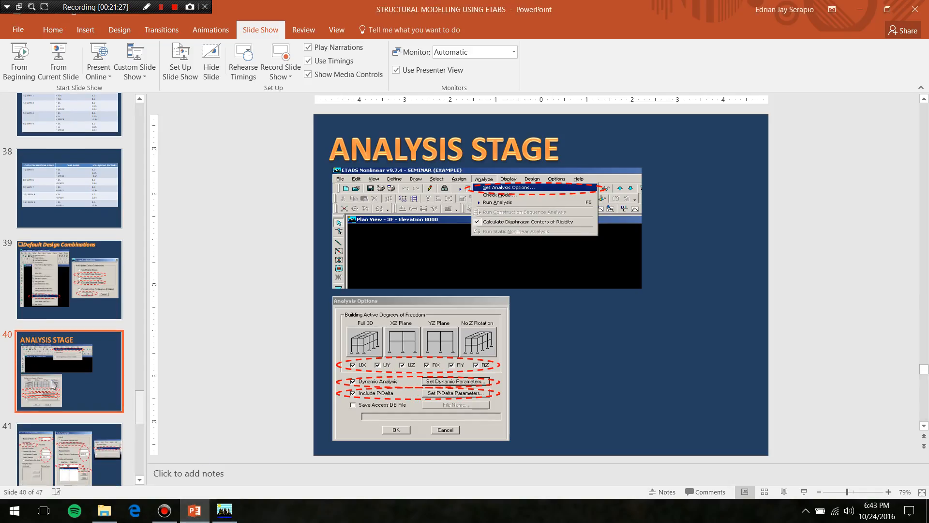
scroll(90, 370, "down", 1)
left_click(36, 329)
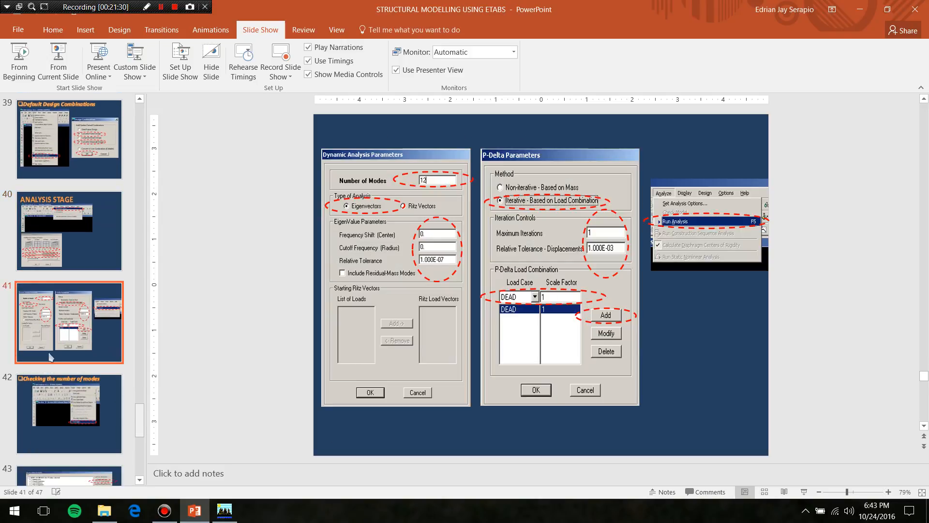
left_click(45, 433)
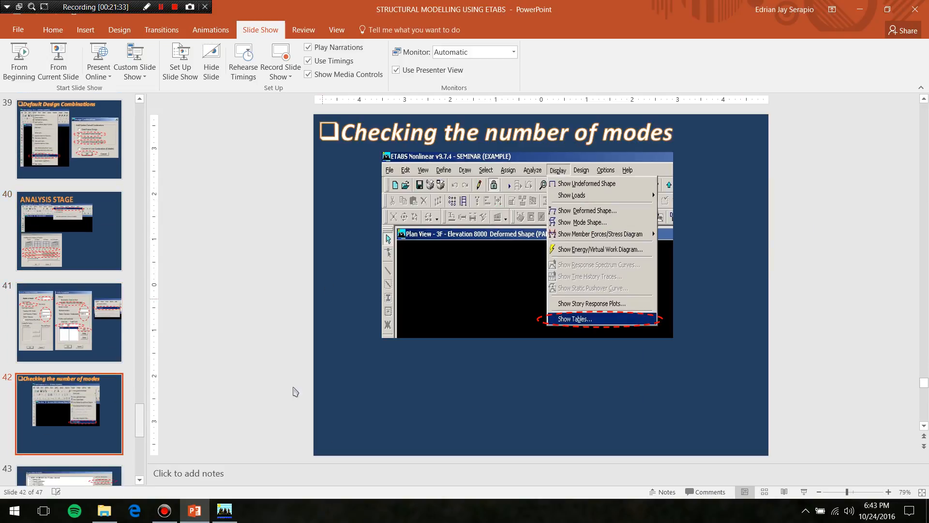
- Switch to ETABS and choose the Modal Information result tables for display, with all load cases and combinations selected for output
left_click(225, 510)
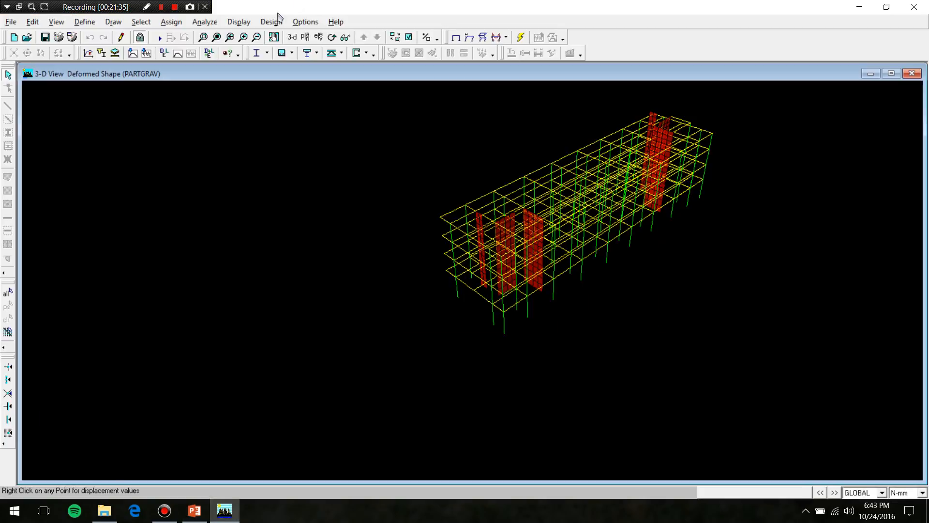
left_click(239, 21)
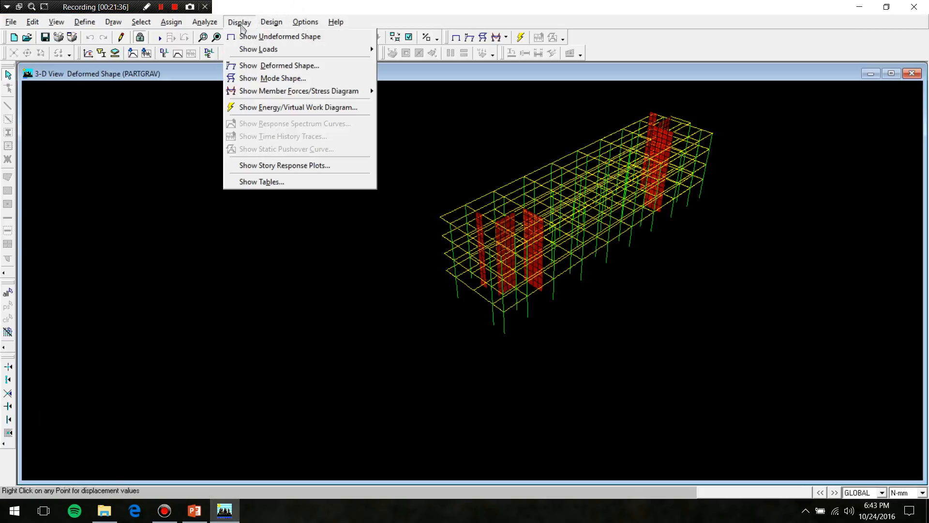
left_click(242, 178)
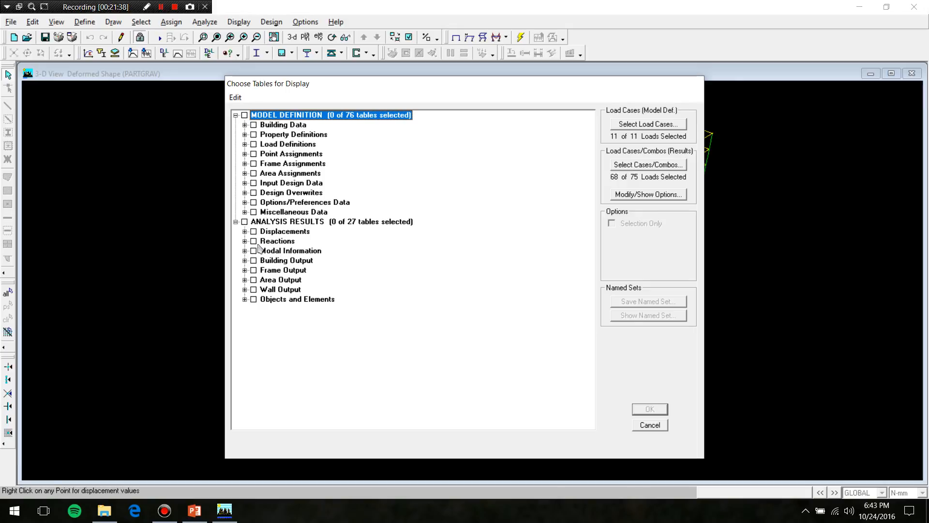
left_click(253, 251)
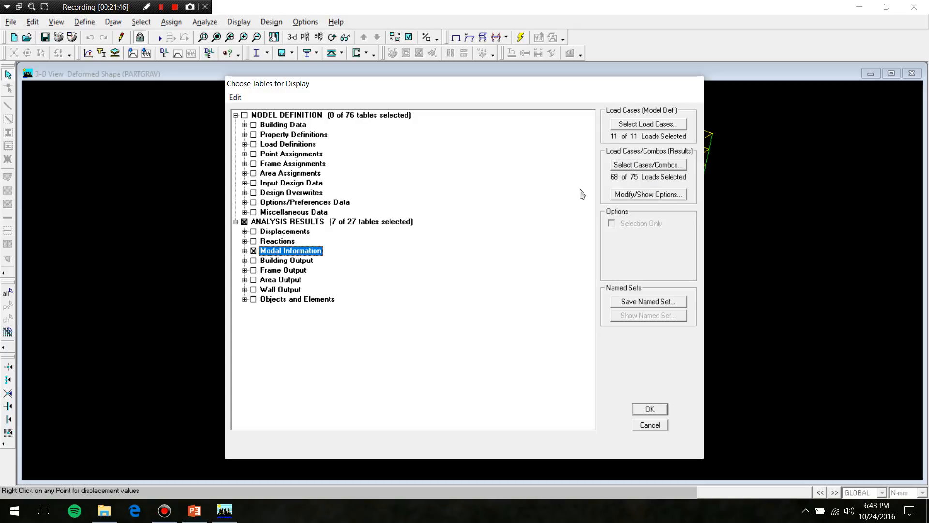
left_click(647, 167)
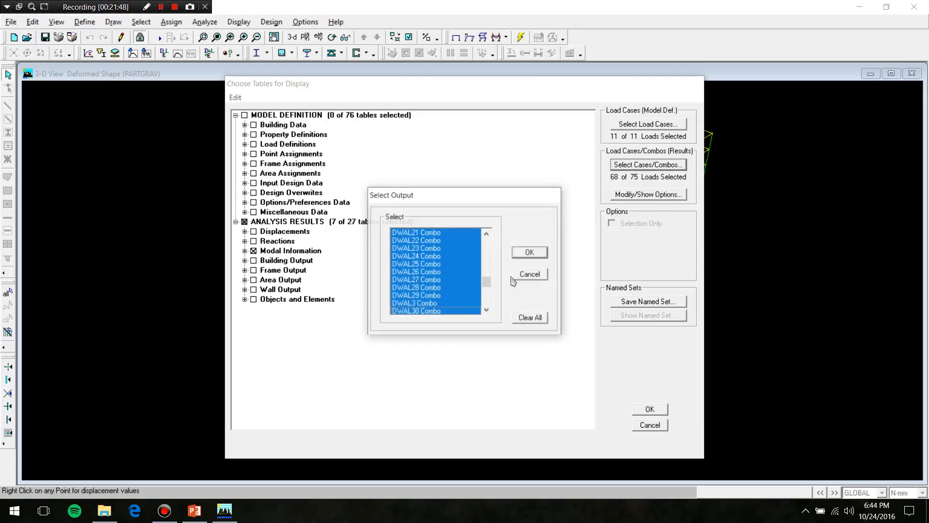
scroll(493, 262, "up", 10)
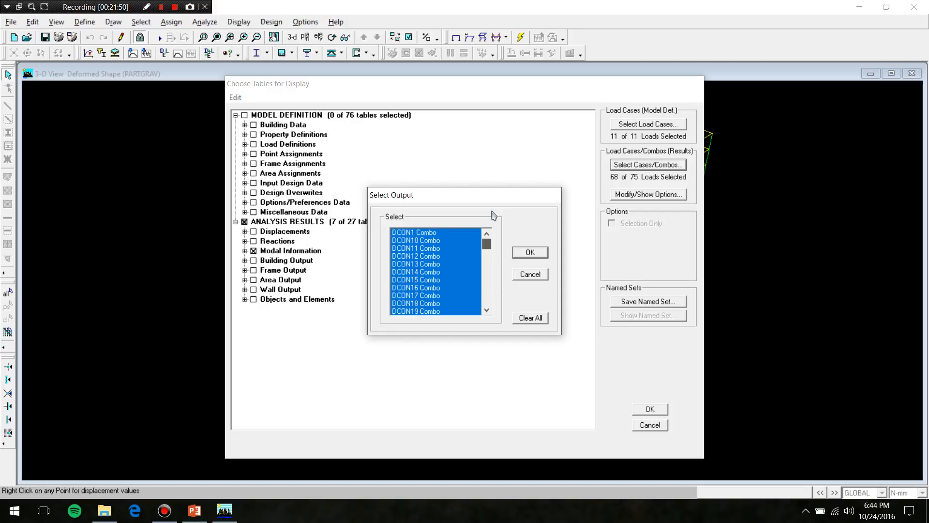
left_click(450, 233)
left_click_drag(451, 236, 427, 437)
left_click(528, 255)
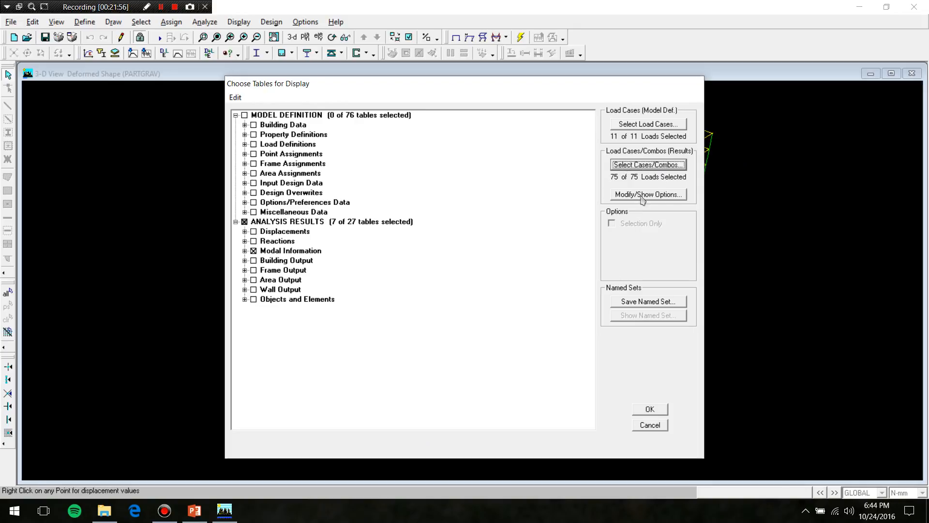
- Display the chosen tables, examine the Modal Participating Mass Ratios for the analysed modes and close the table
left_click(656, 411)
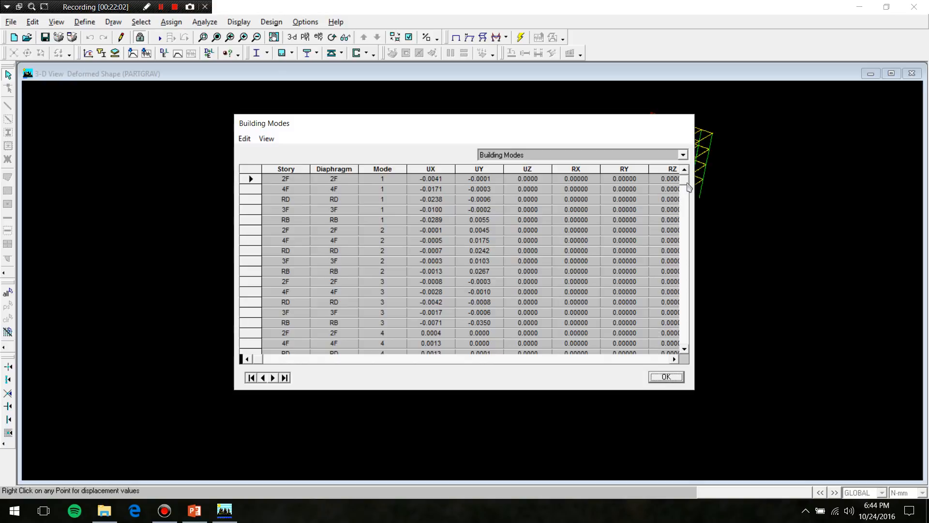
left_click(683, 155)
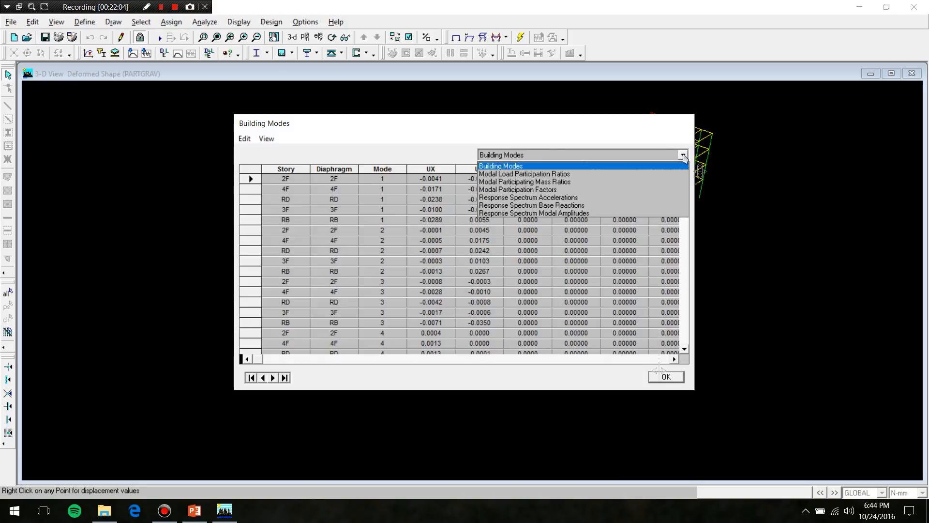
left_click(595, 182)
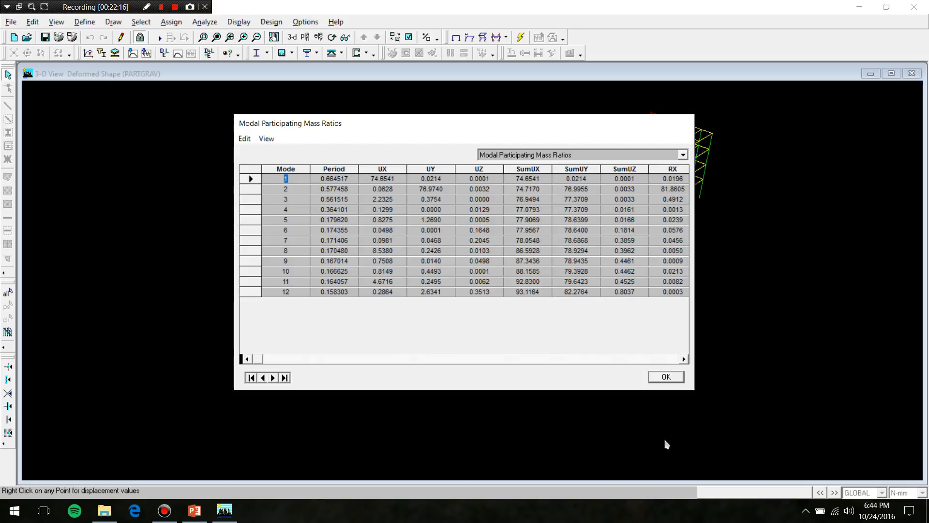
left_click(683, 380)
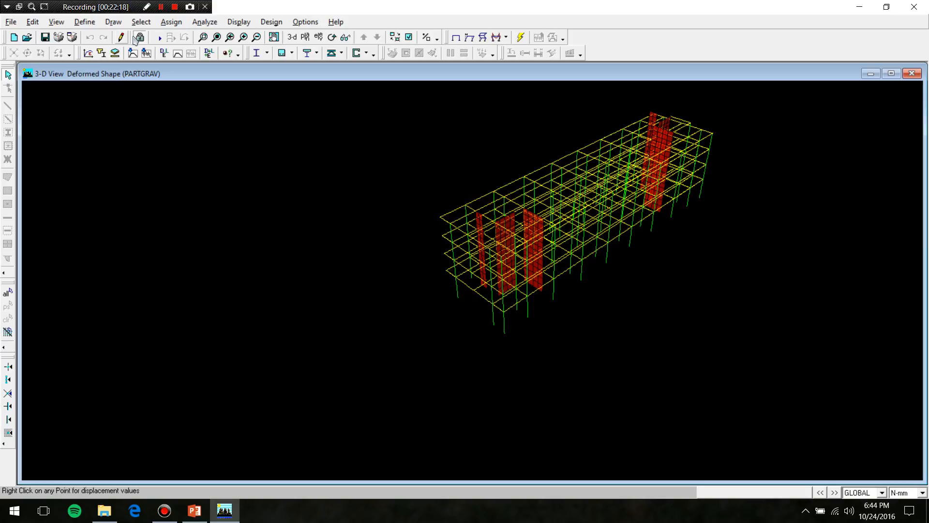
- Unlock the model, set the number of modes for dynamic analysis to 20 and rerun the analysis
left_click(140, 38)
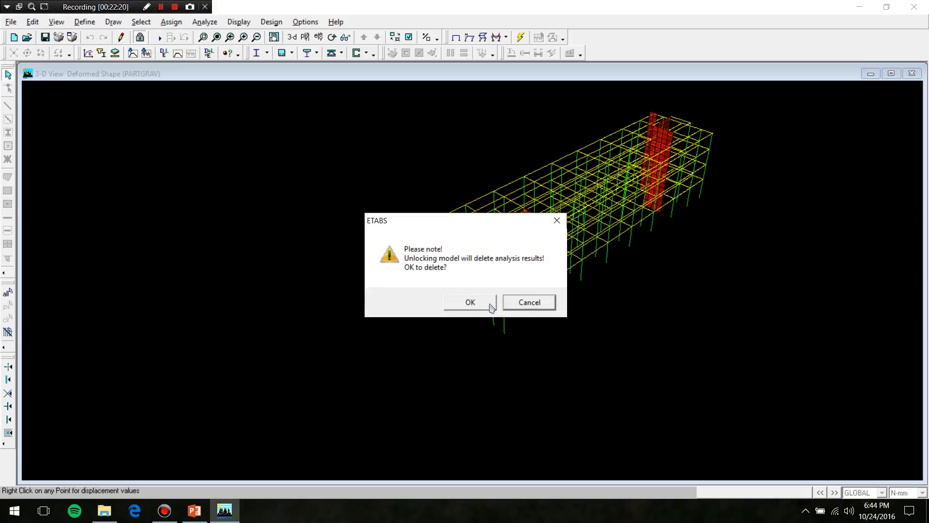
left_click(490, 307)
left_click(205, 22)
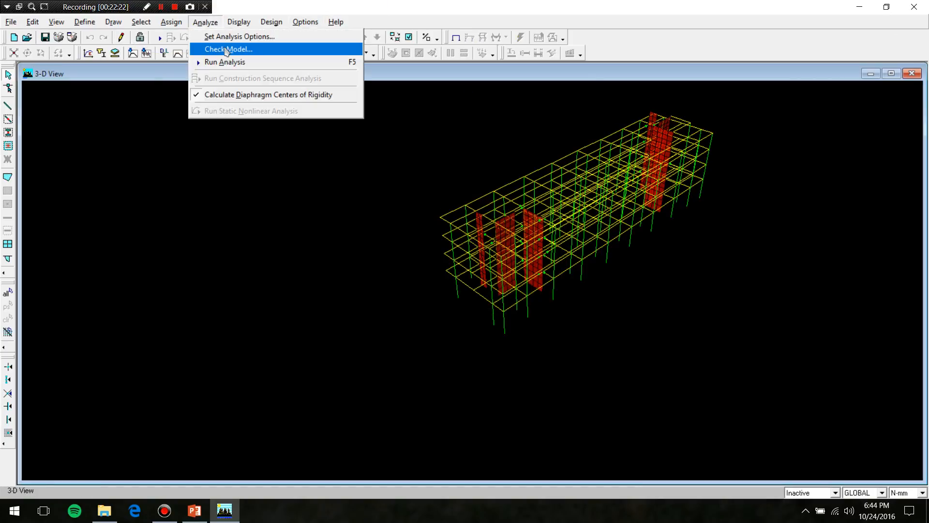
left_click(227, 36)
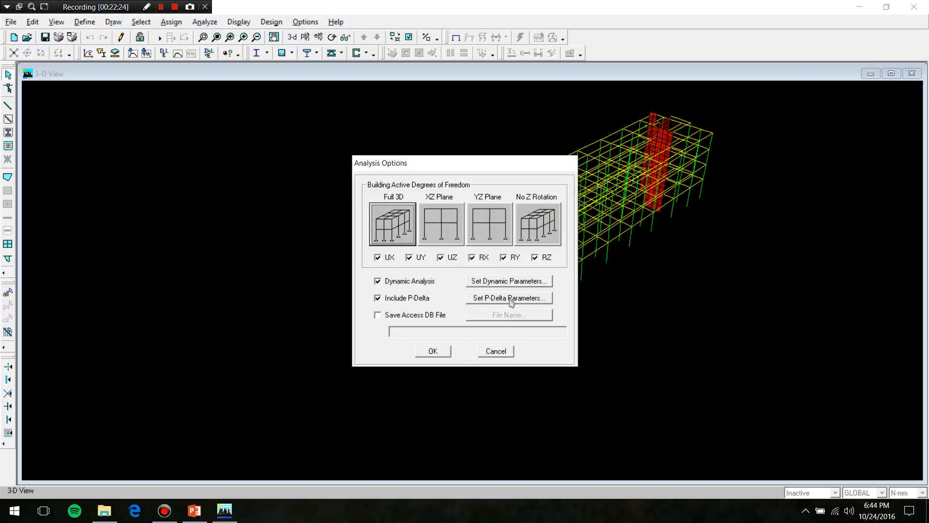
left_click(506, 280)
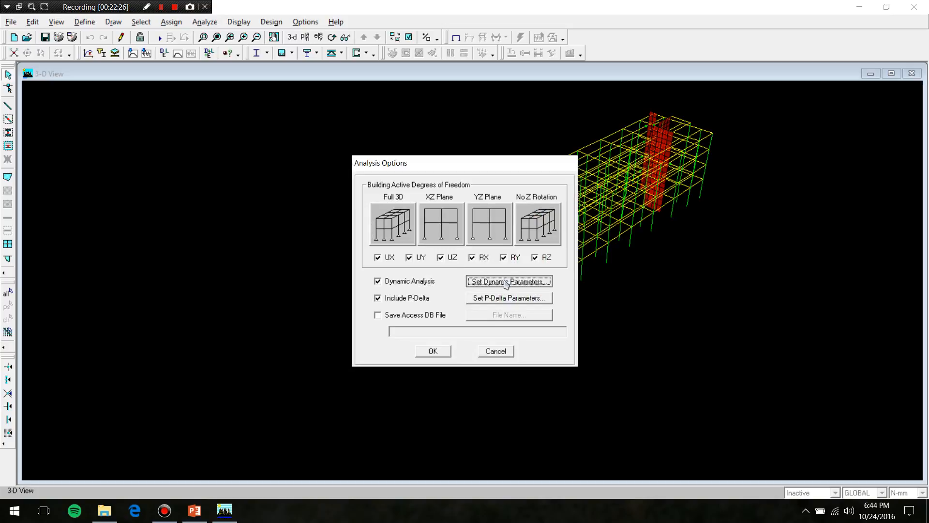
type("20")
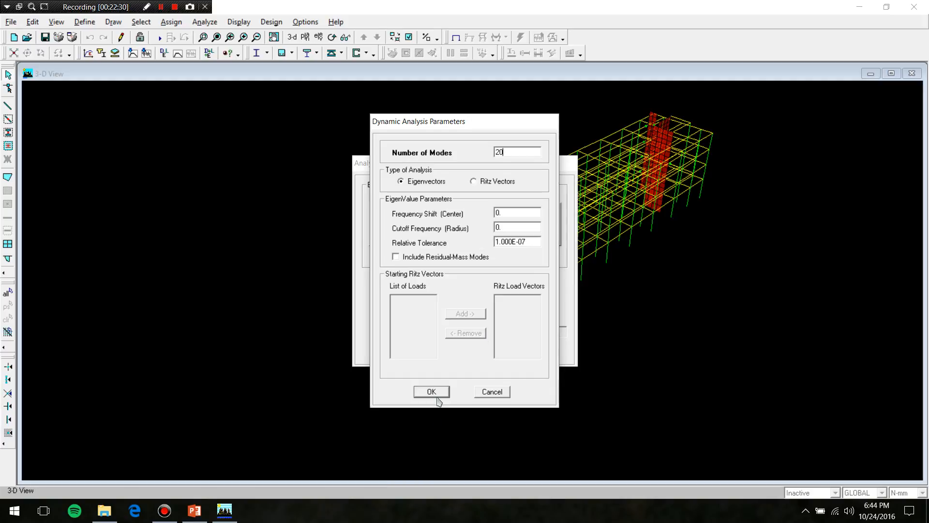
left_click(431, 392)
left_click(443, 350)
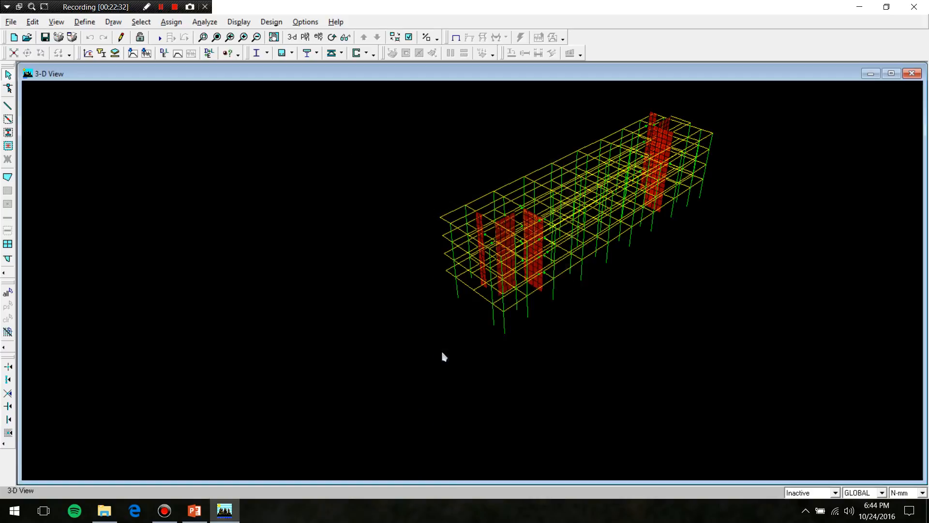
left_click(204, 22)
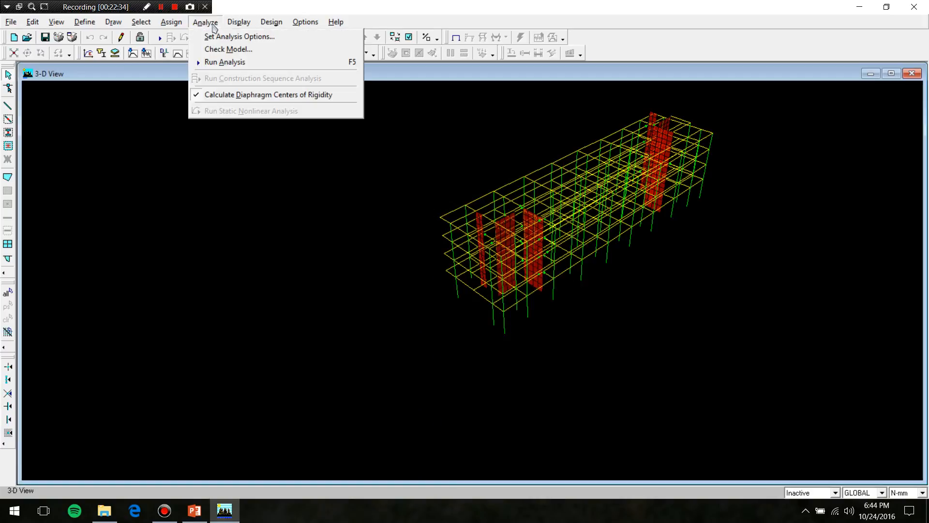
left_click(249, 65)
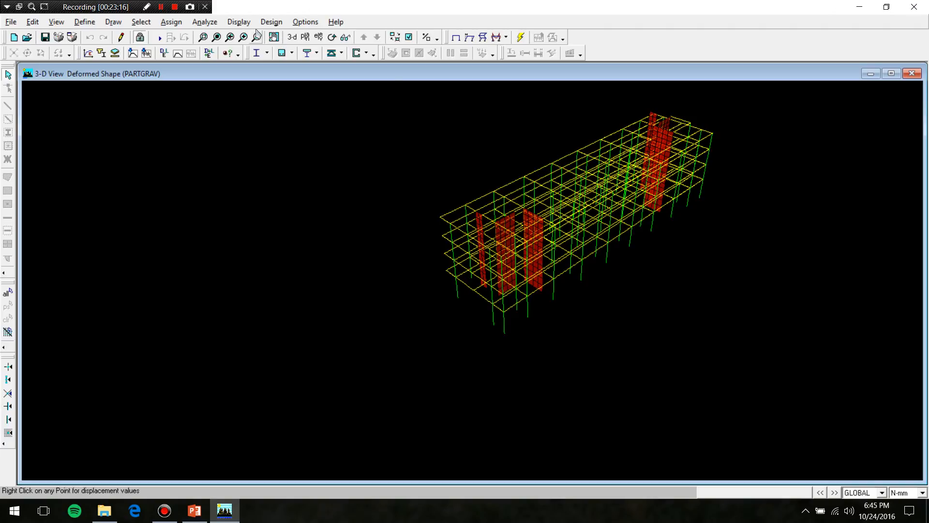
- Open the Modal Information tables, examine the Modal Participating Mass Ratios through mode 20 and close the table
left_click(239, 22)
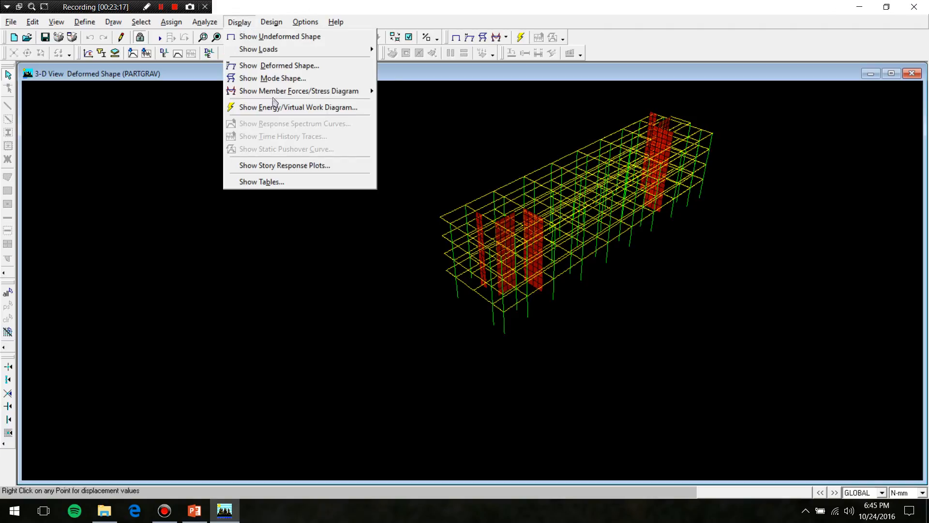
left_click(258, 181)
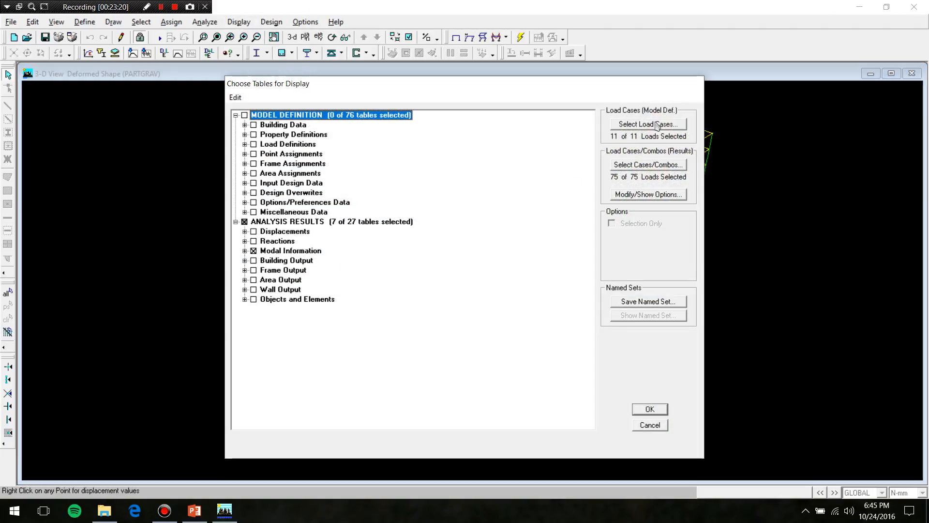
left_click(651, 409)
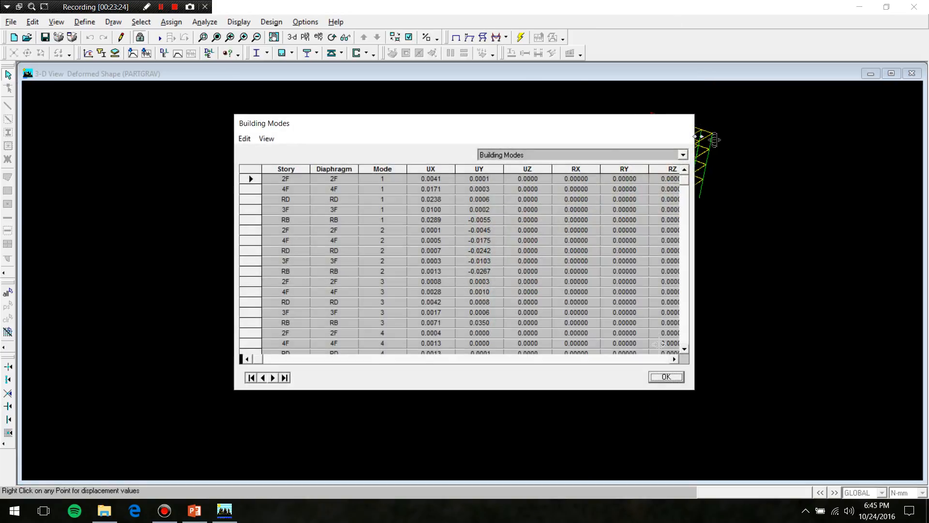
left_click(682, 154)
left_click(653, 182)
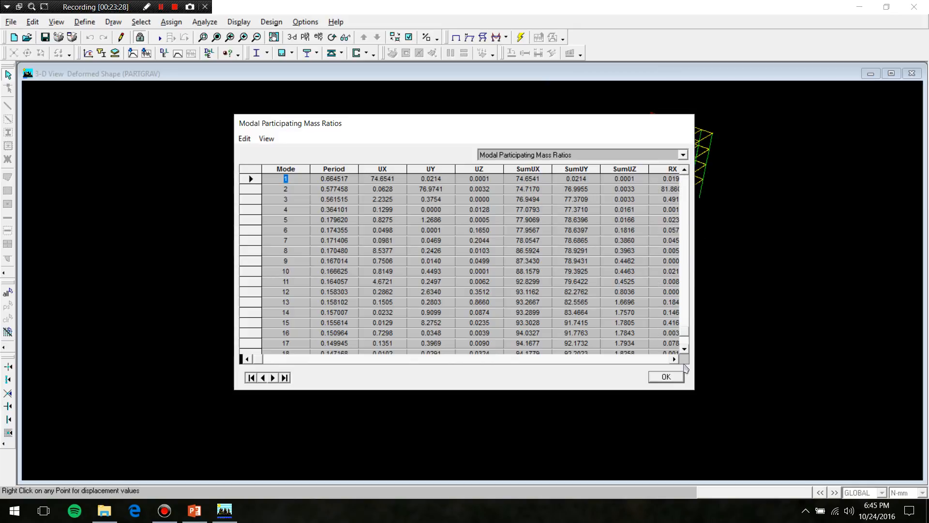
left_click(685, 349)
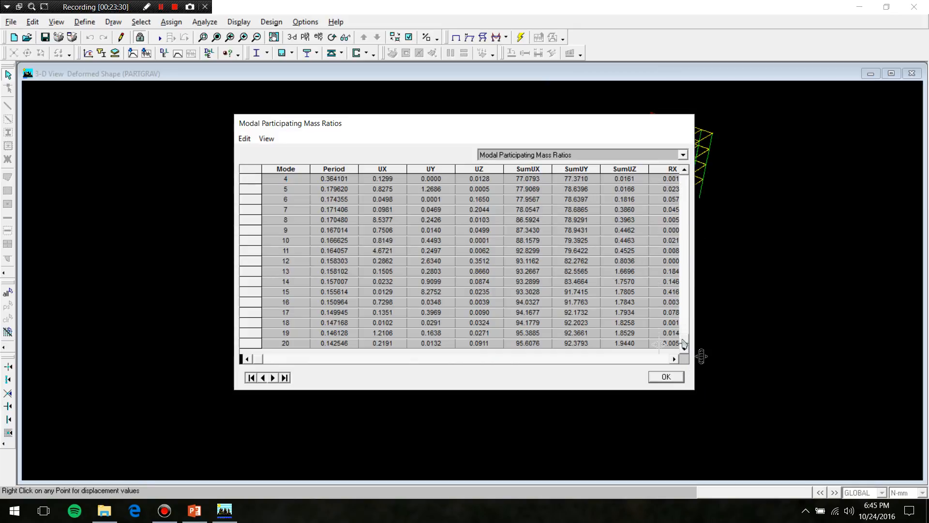
left_click(666, 377)
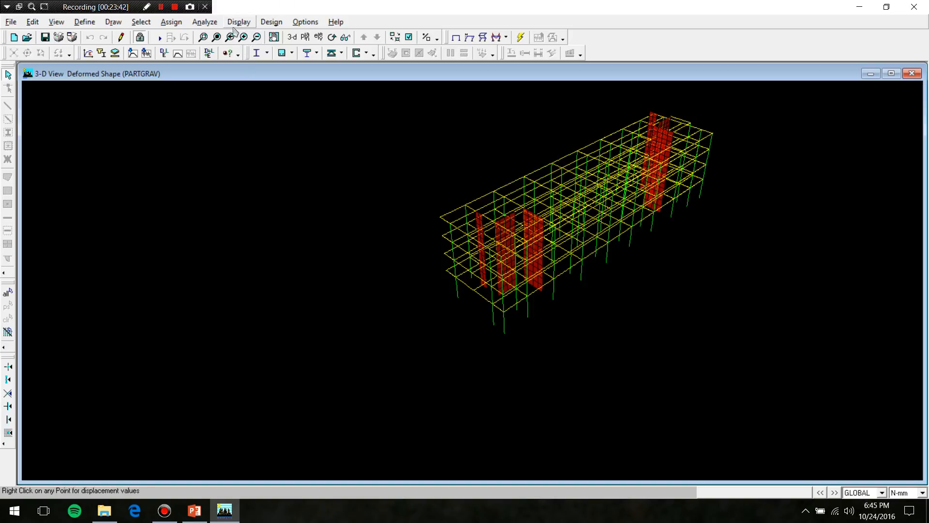
- Unlock the model again, enter a new number of modes in the dynamic analysis parameters and run the analysis
left_click(140, 38)
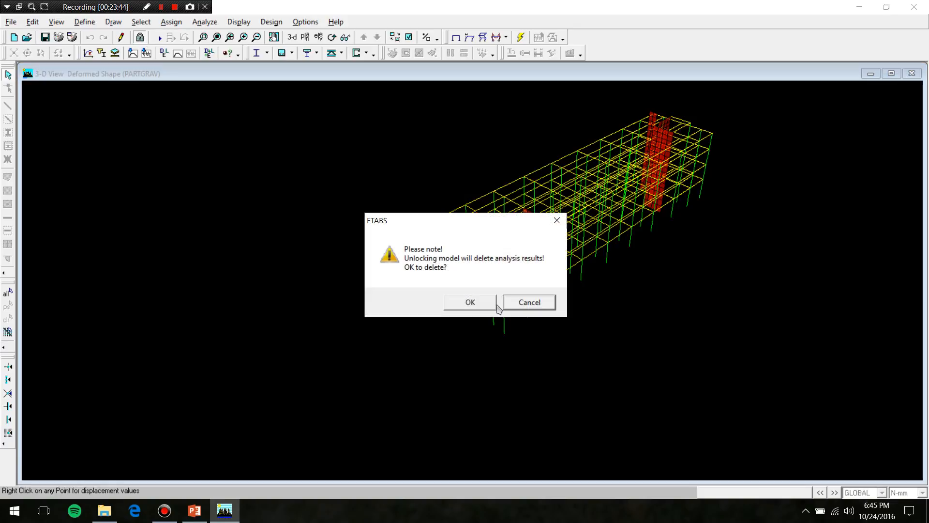
left_click(490, 303)
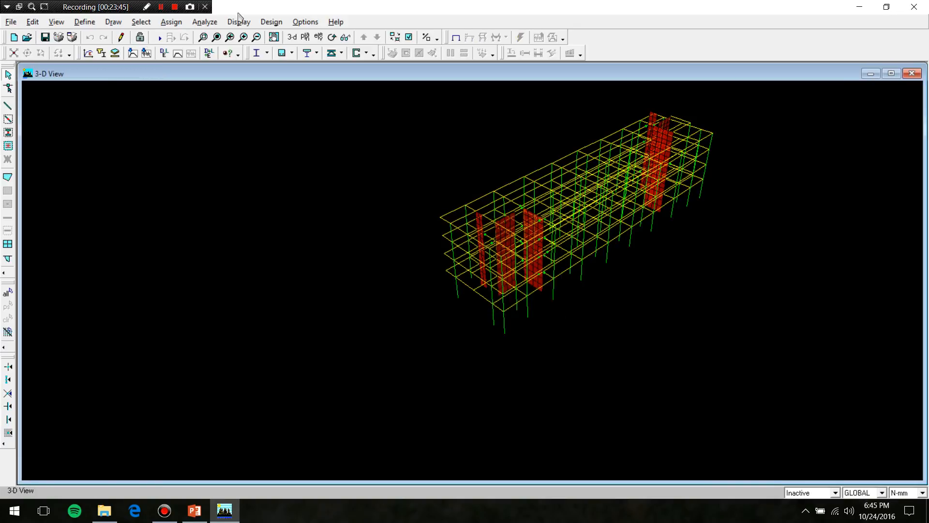
left_click(272, 21)
mouse_move(199, 24)
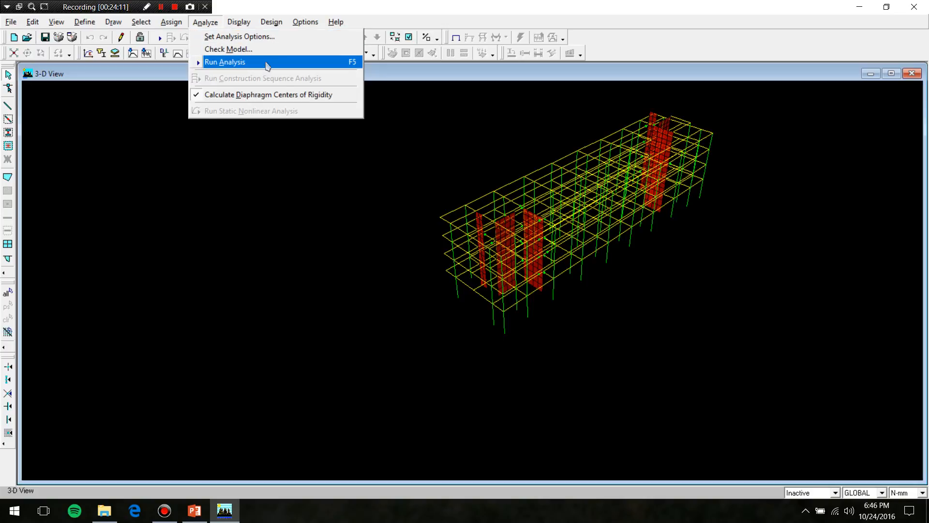
left_click(257, 37)
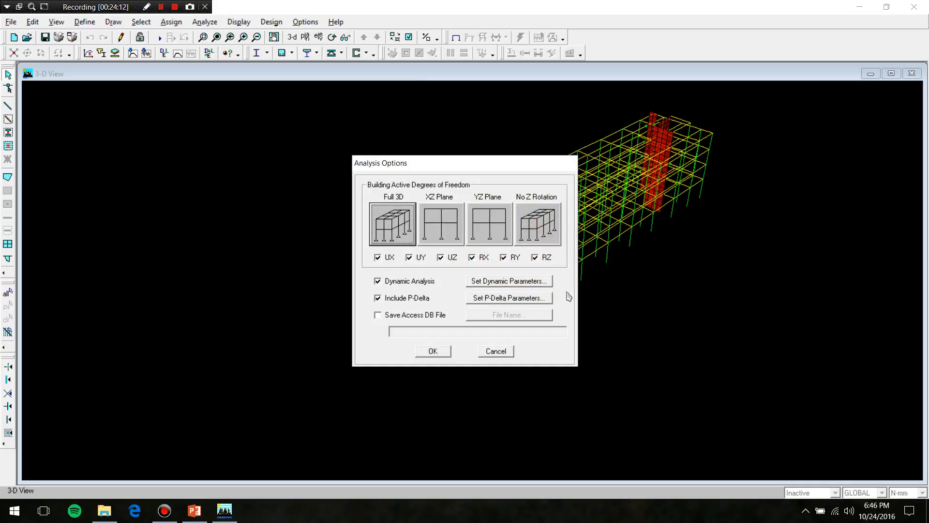
left_click(512, 280)
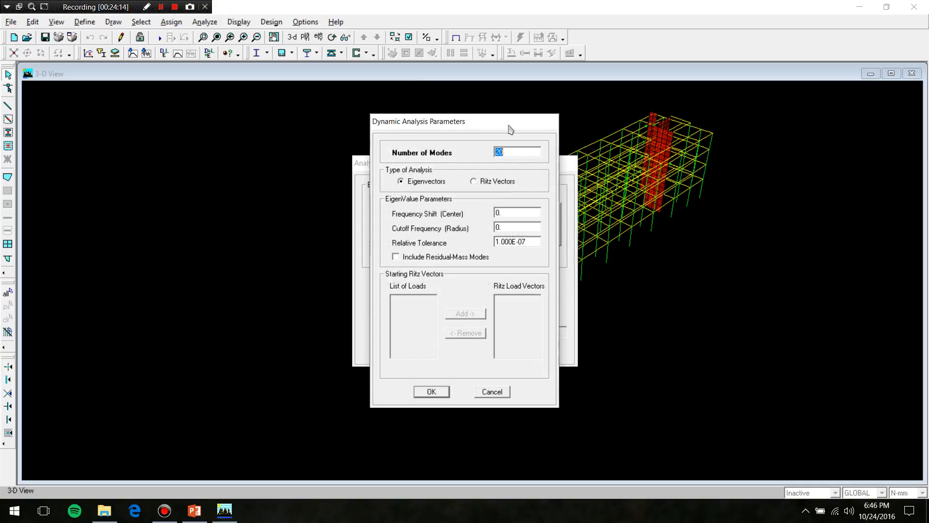
type("3")
left_click(431, 391)
left_click(441, 352)
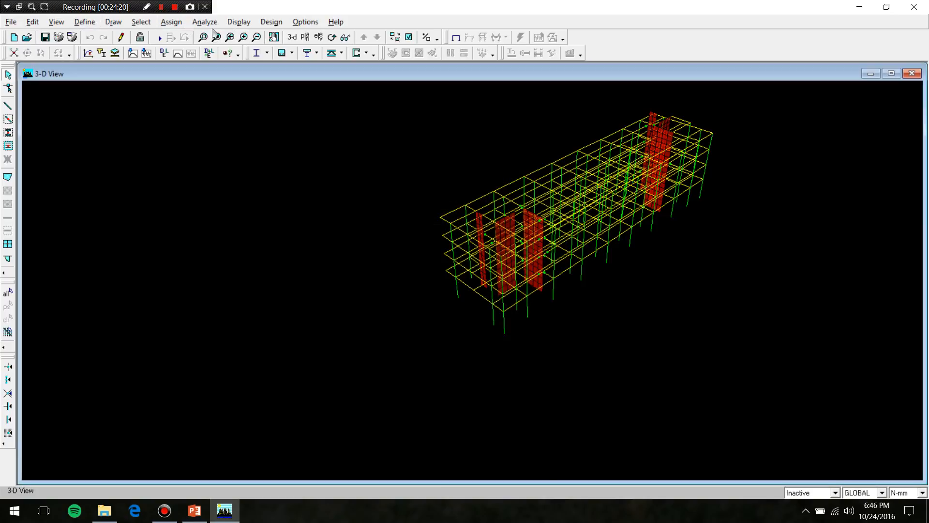
left_click(204, 22)
left_click(224, 63)
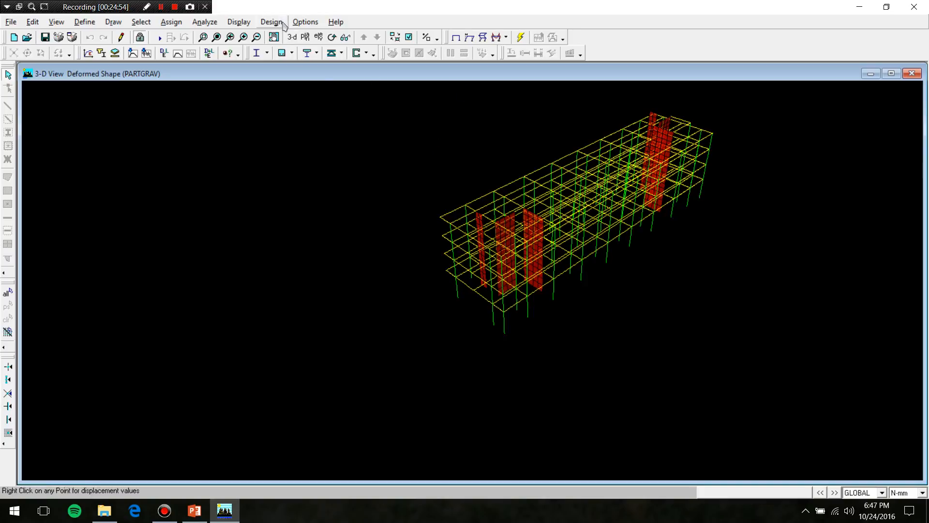
- Display the Modal Information tables, examine the Modal Participating Mass Ratios through mode 30 and close the table
left_click(239, 21)
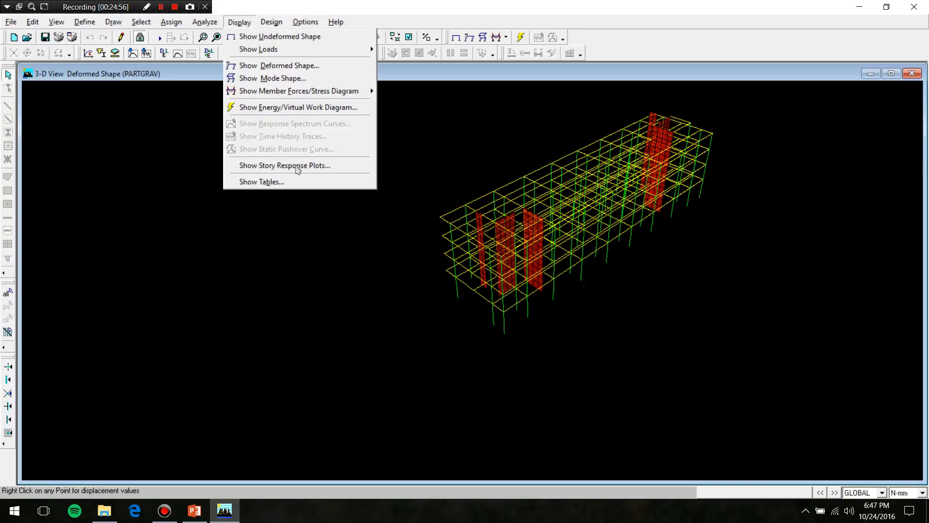
left_click(296, 180)
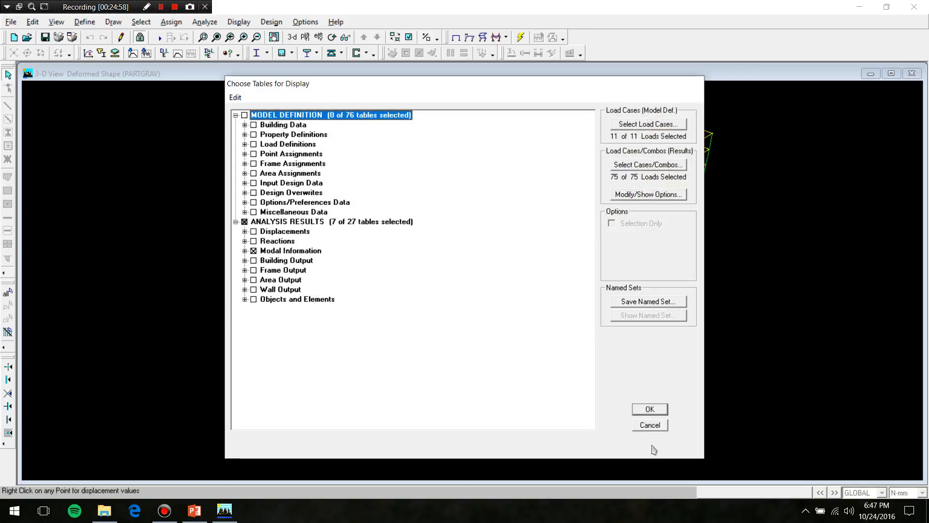
left_click(649, 409)
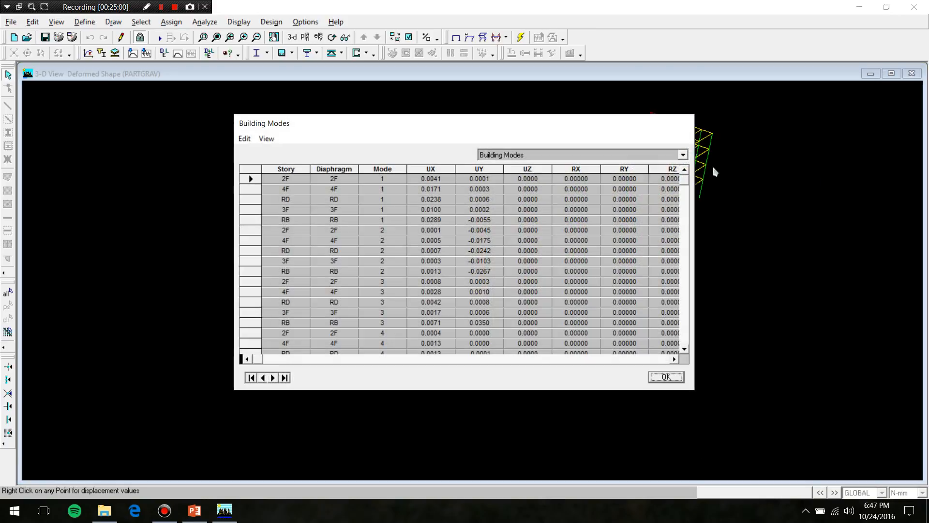
left_click(682, 154)
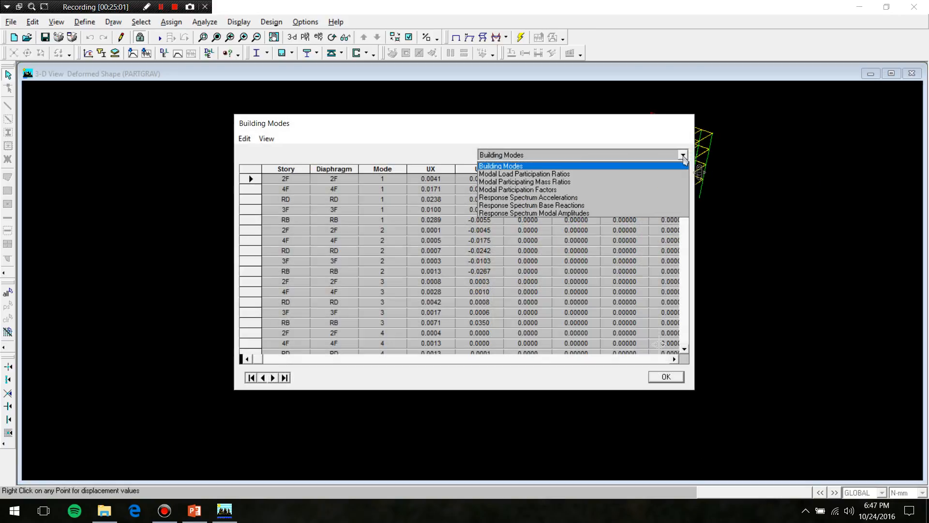
left_click(637, 182)
left_click_drag(685, 187, 685, 345)
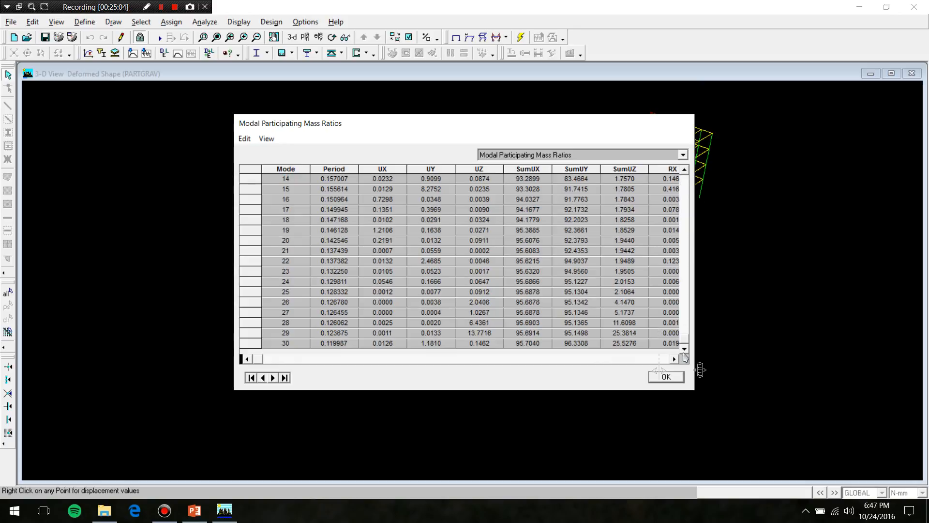
left_click(677, 376)
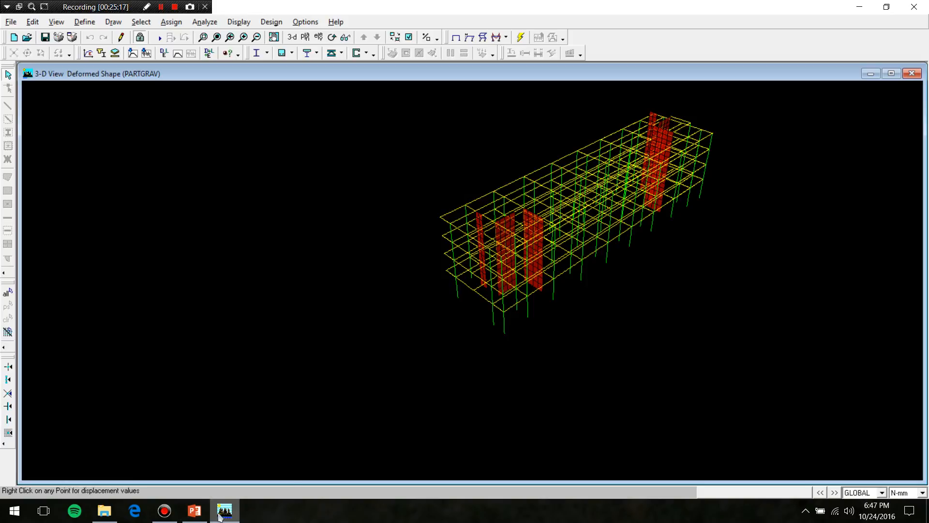
- Switch to PowerPoint and show slide 46, the Checking Model checklist, to see which checks come next
left_click(194, 510)
scroll(70, 309, "down", 2)
scroll(70, 310, "down", 5)
left_click(69, 360)
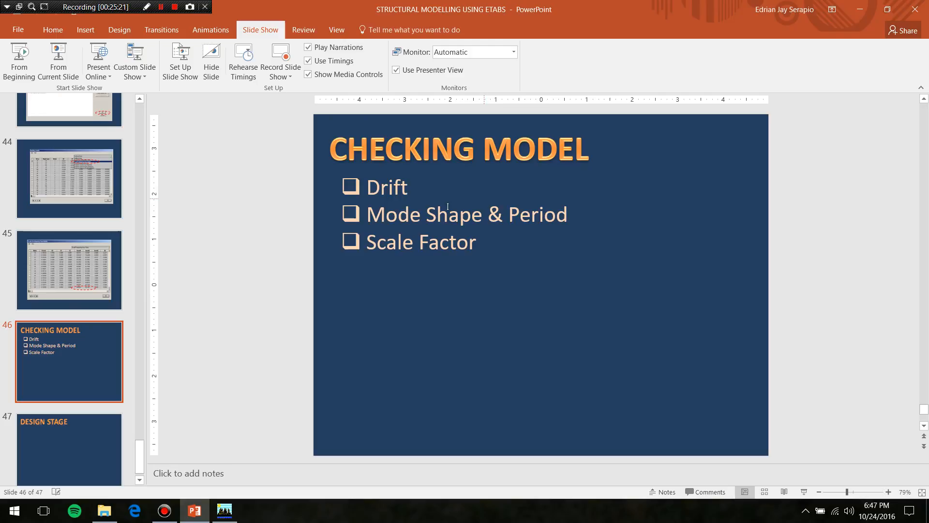
- Switch back to ETABS and print the Summary Report to the default text file
left_click(224, 510)
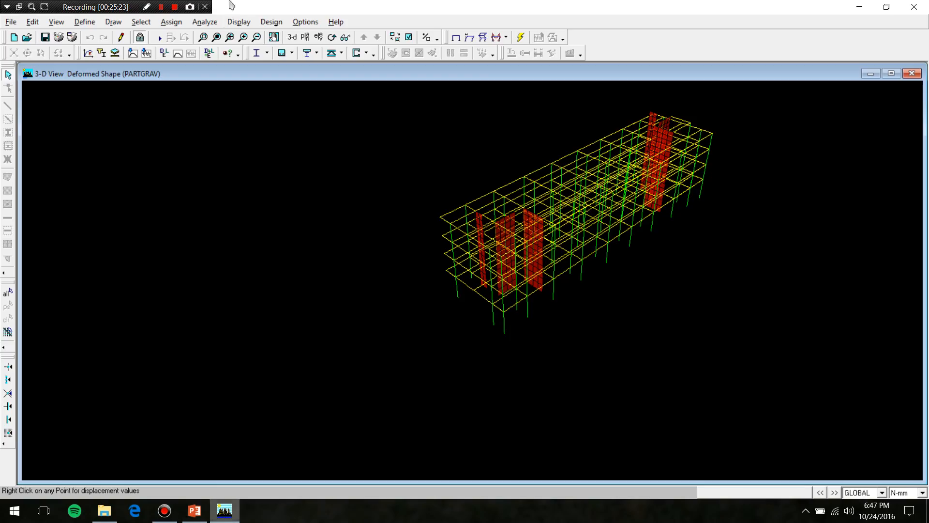
left_click(7, 23)
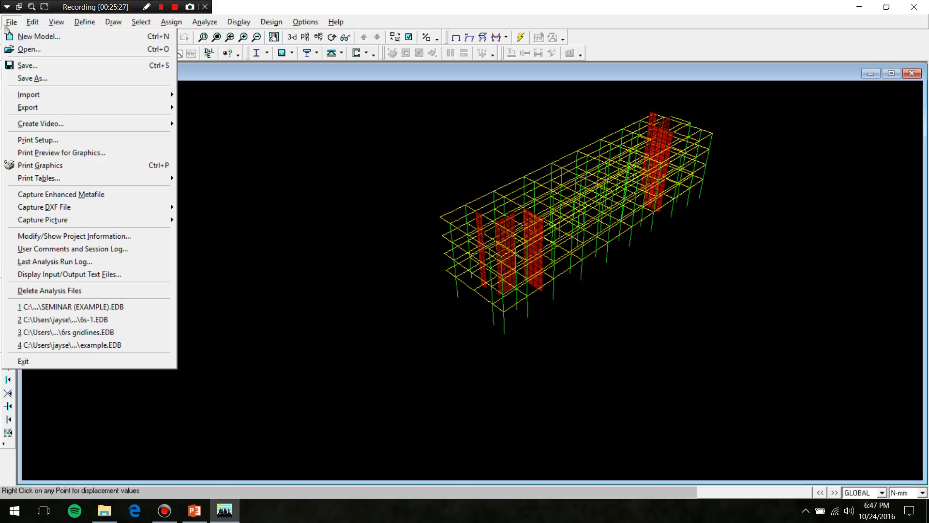
mouse_move(110, 196)
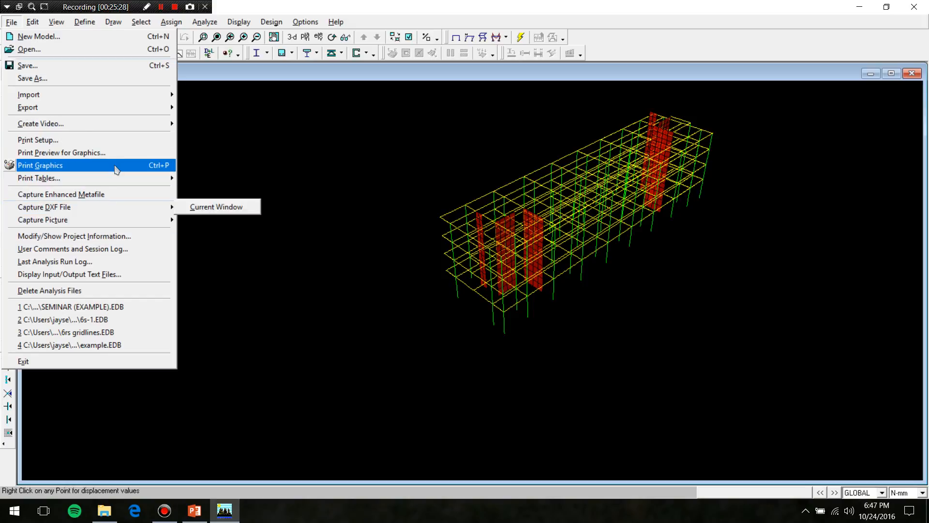
mouse_move(112, 178)
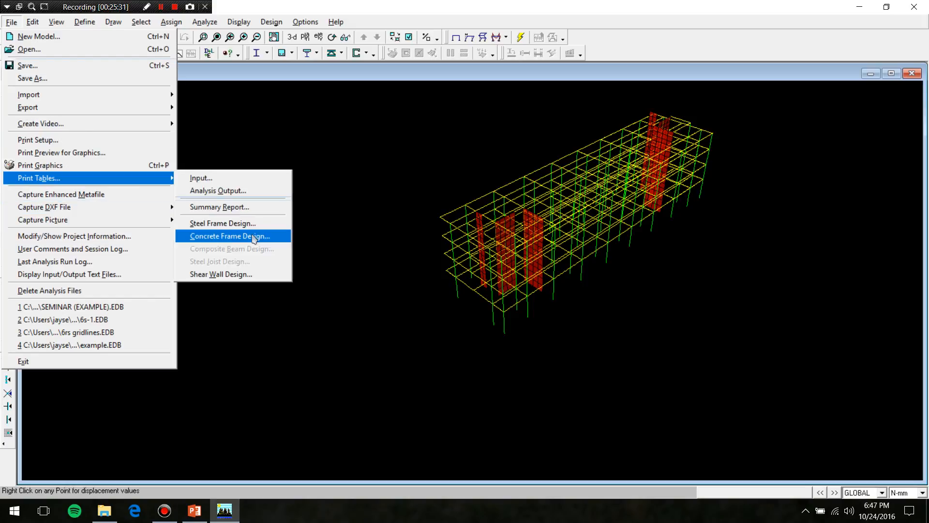
left_click(253, 210)
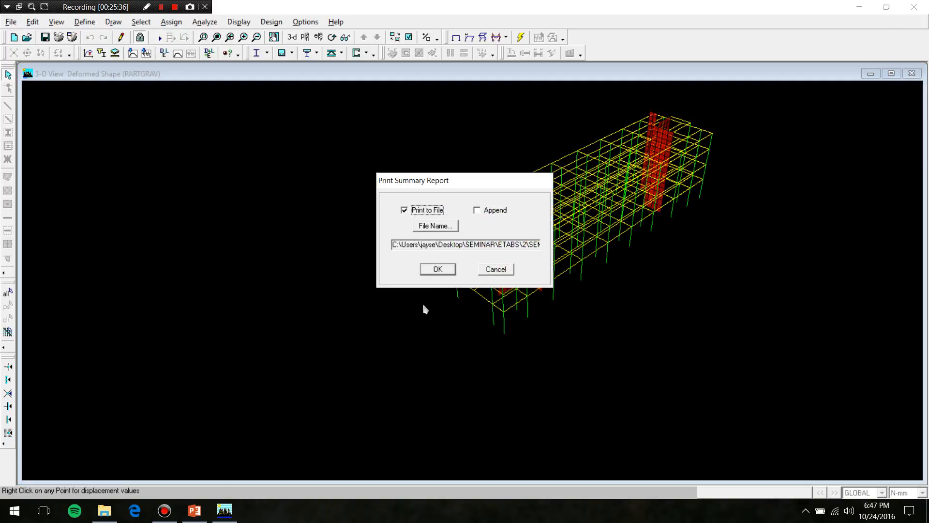
left_click(441, 271)
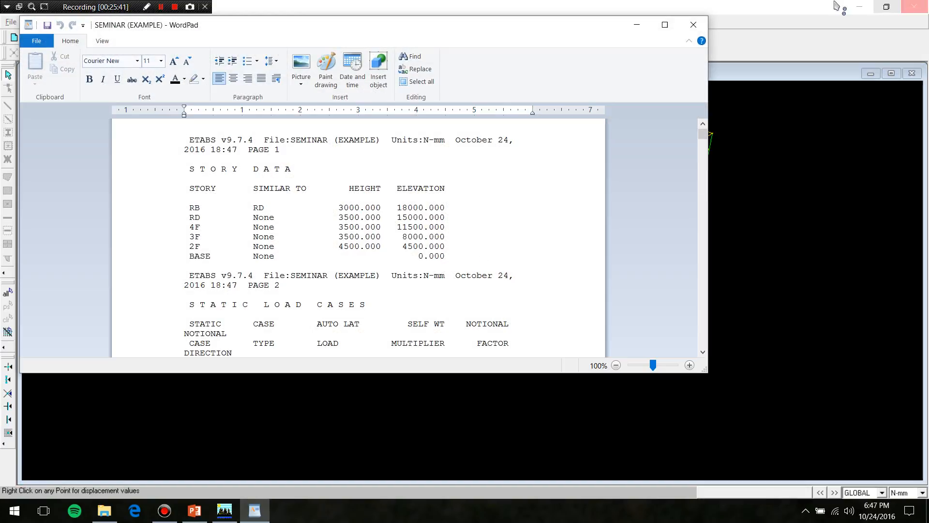
- Maximise the summary report and examine the maximum drifts of every story and load case in the Story Drifts table
left_click(665, 25)
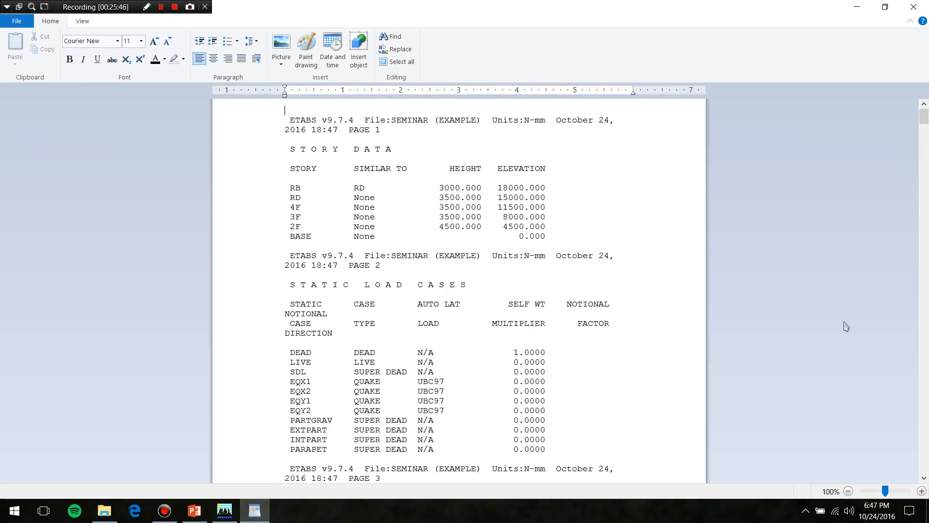
left_click(636, 216)
left_click(924, 289)
left_click_drag(924, 290, 913, 427)
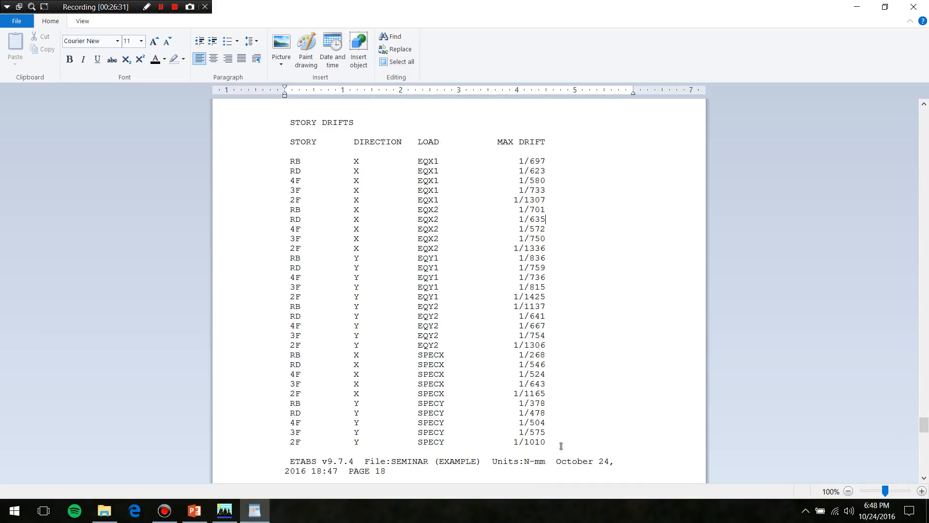
left_click_drag(560, 443, 547, 462)
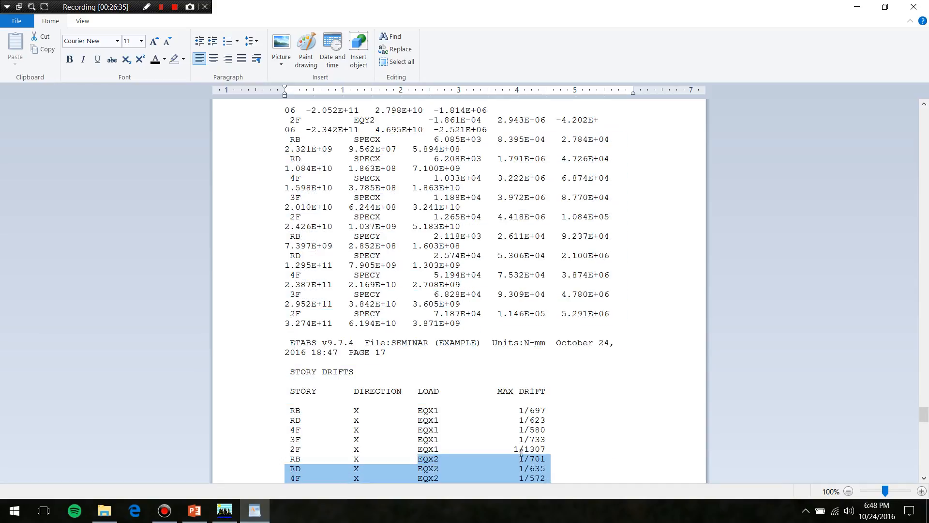
left_click(595, 409)
scroll(596, 397, "down", 2)
scroll(597, 381, "down", 3)
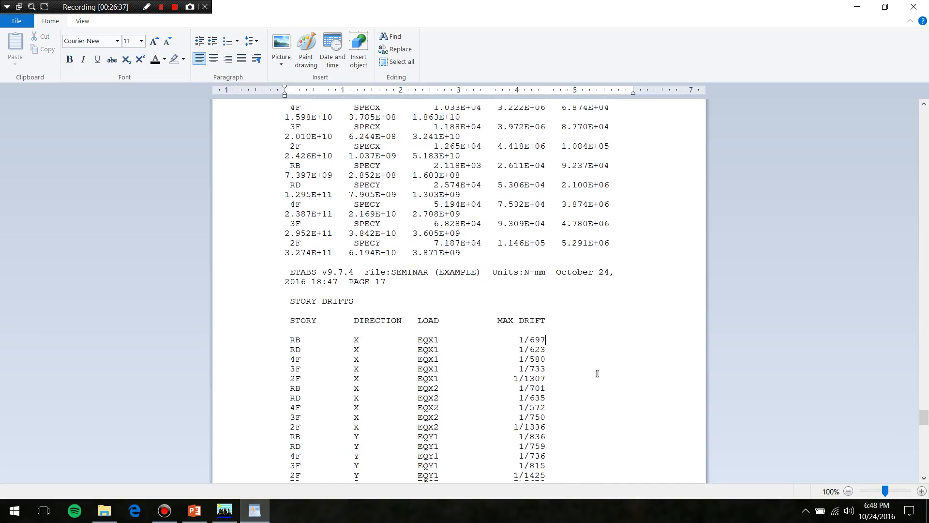
scroll(574, 252, "up", 3)
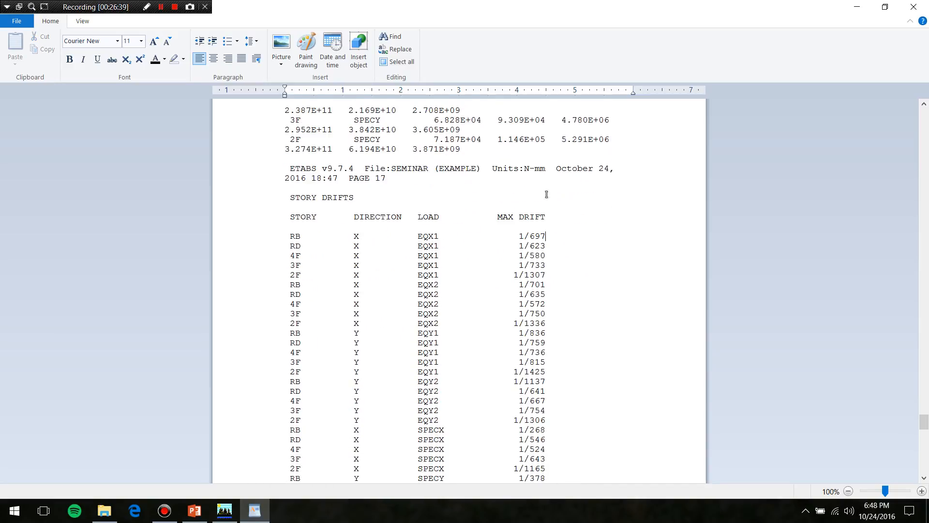
scroll(557, 213, "down", 6)
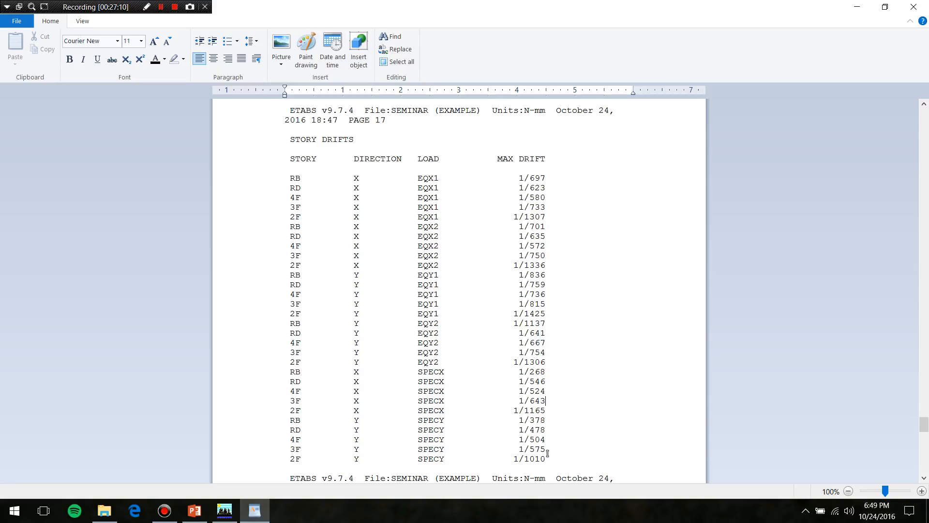
- Undo the accidental text move in the Story Drifts table and examine the SPECX and SPECY drifts, highlighting the RB SPECX row
left_click_drag(539, 418, 536, 371, "shift")
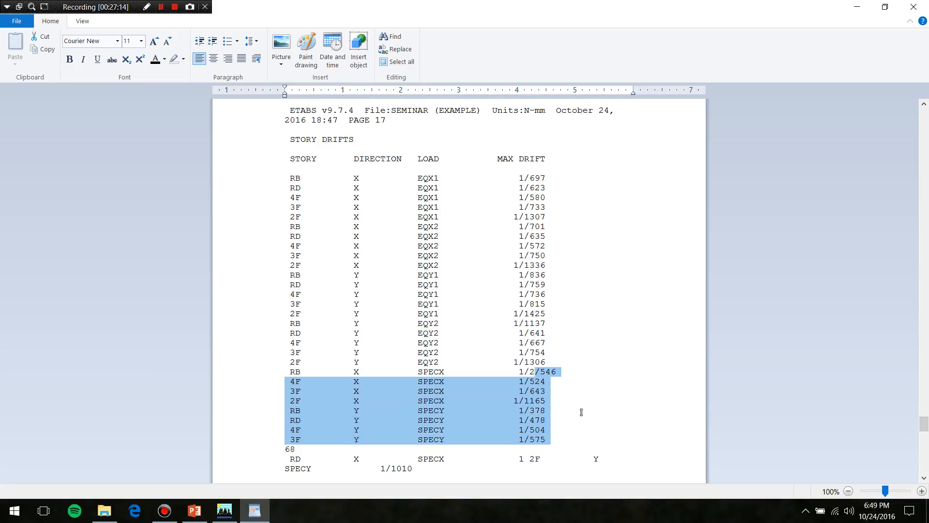
key("ctrl+z")
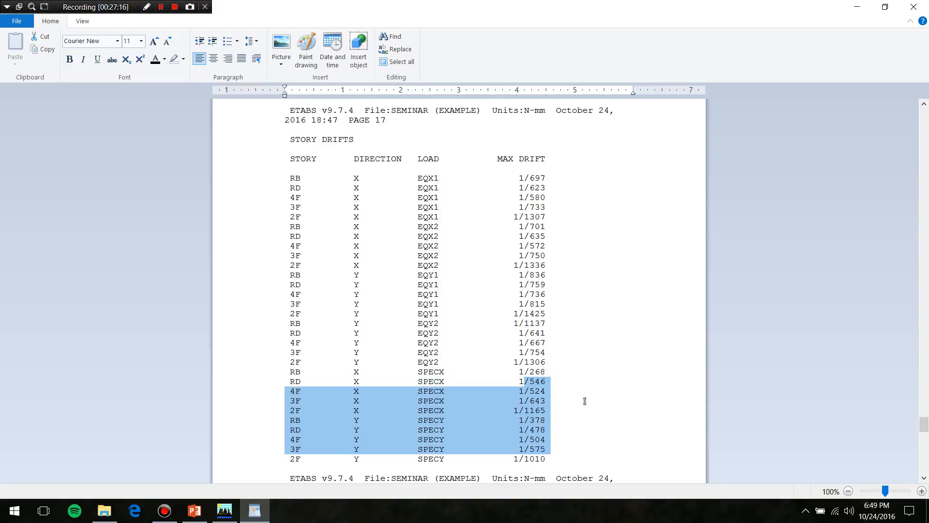
left_click(542, 381)
left_click_drag(548, 374, 507, 369)
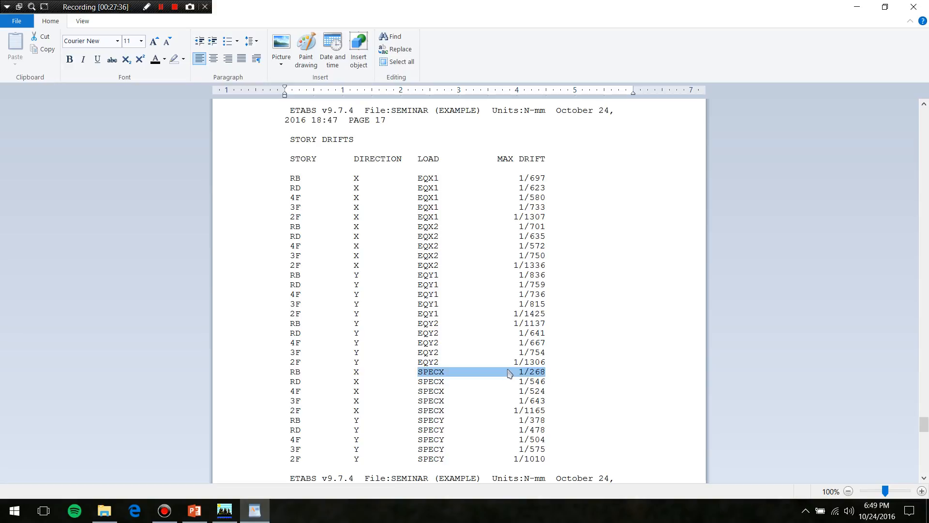
left_click(565, 375)
left_click_drag(559, 437, 544, 384)
left_click(547, 377)
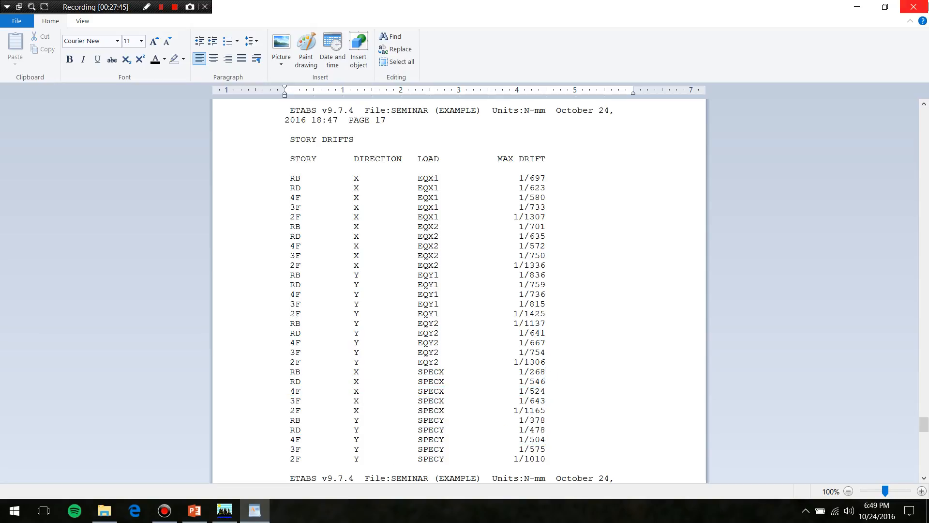
- Close the summary report and save its changes
left_click(914, 7)
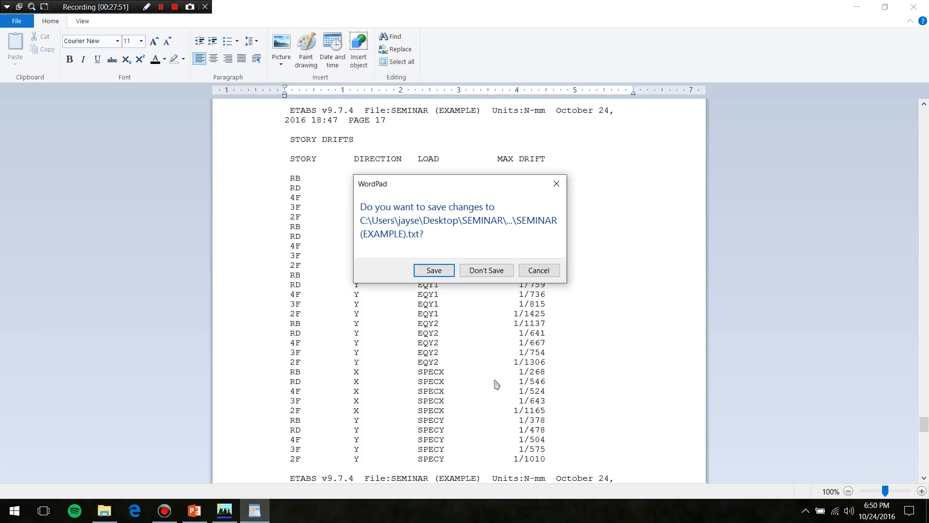
left_click(447, 271)
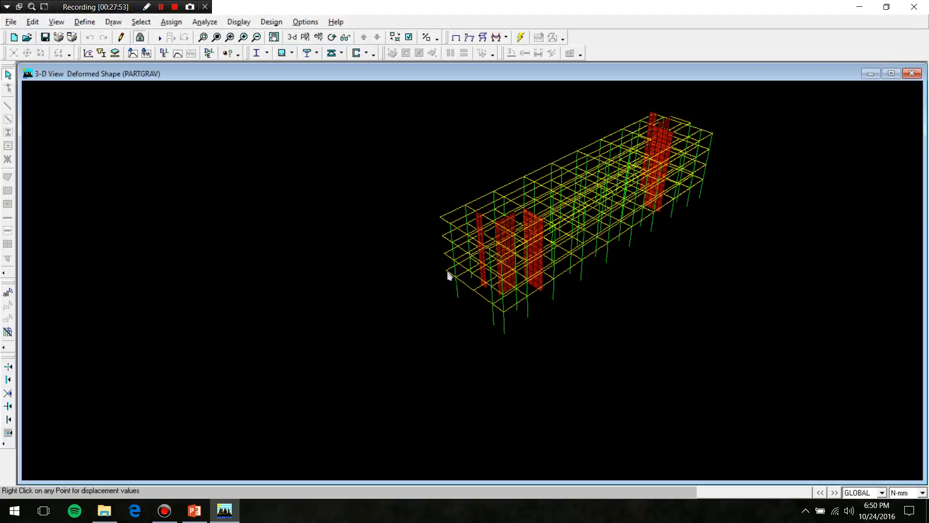
- Open the plan view of level RB and go down one story to level RD
left_click(306, 53)
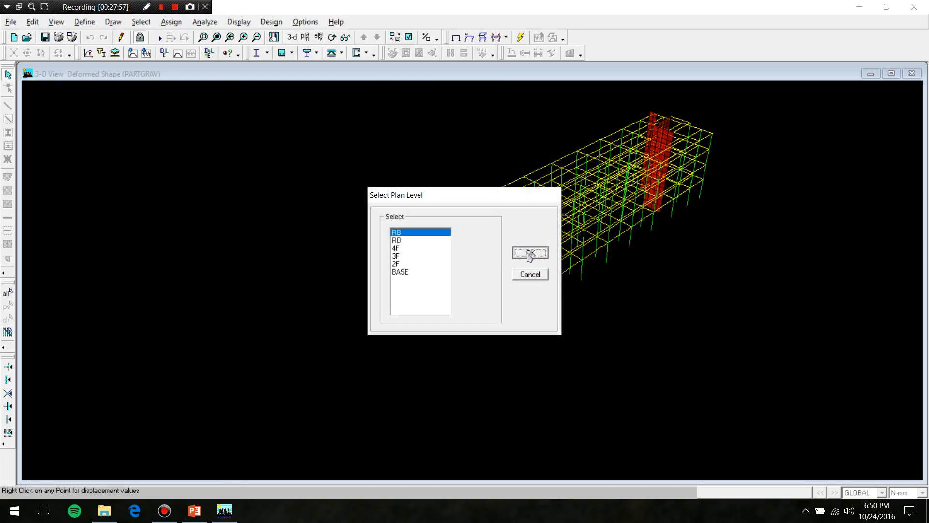
left_click(530, 254)
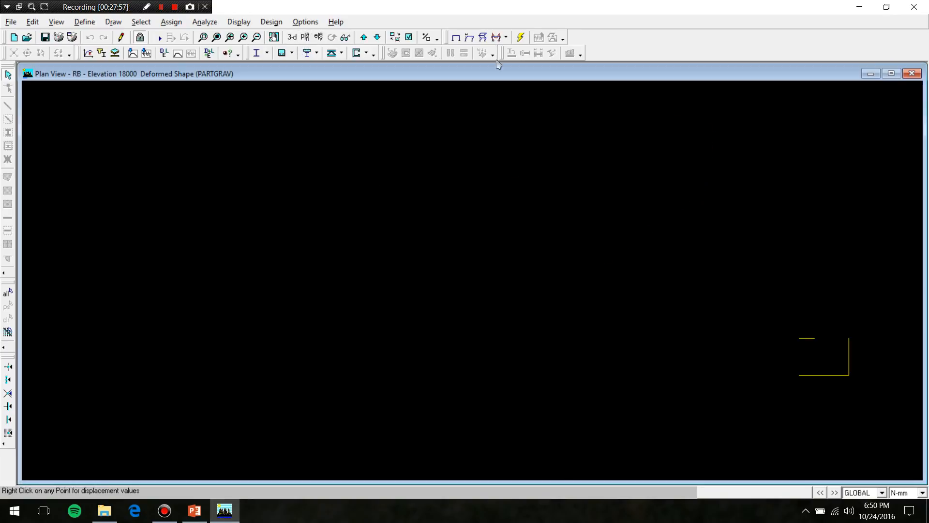
left_click(377, 38)
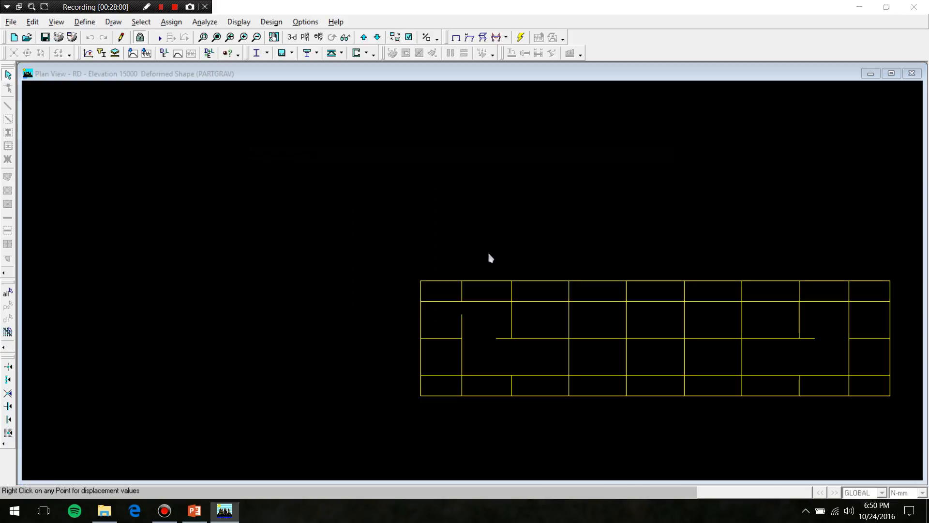
- Hide the columns and beams in the building view options, keeping walls as the only displayed object type
key("ctrl+w")
left_click(378, 249)
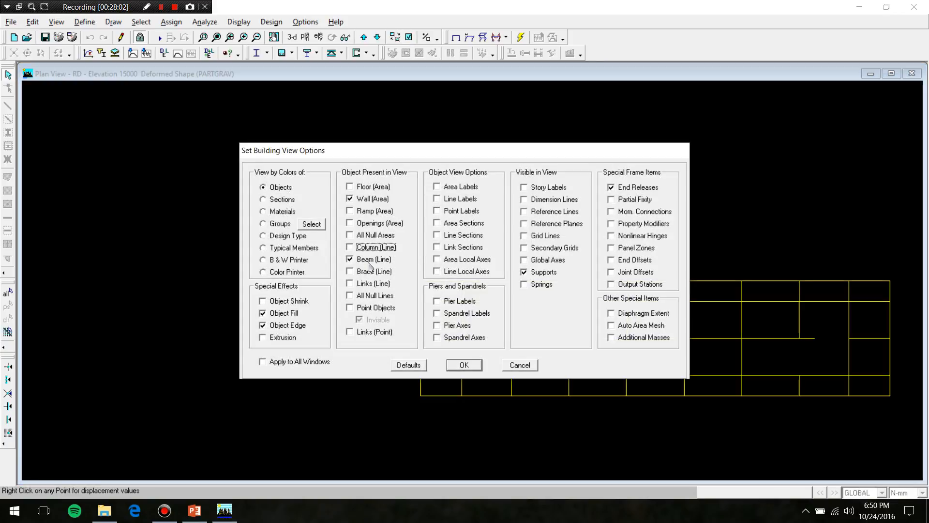
left_click(377, 260)
left_click(382, 248)
left_click(464, 366)
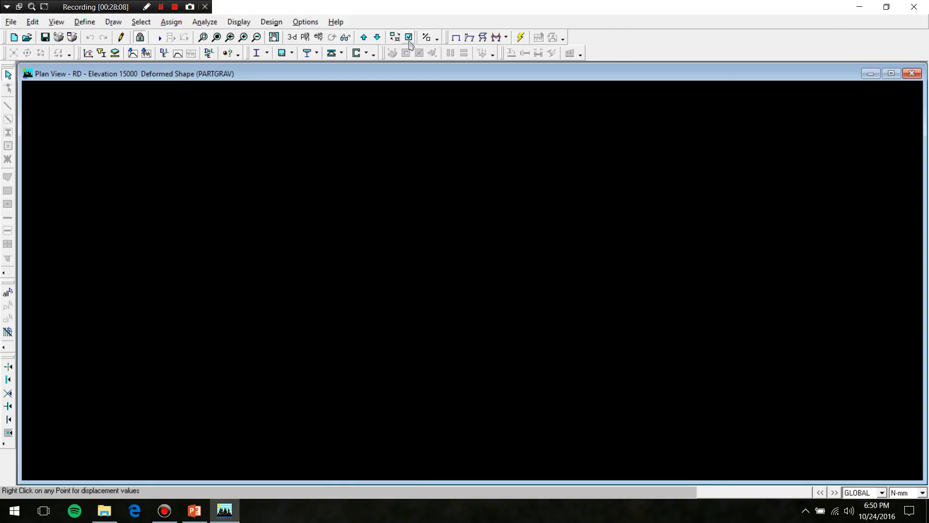
- Step through the plan levels looking for the walls, rechecking the building view options along the way
left_click(409, 39)
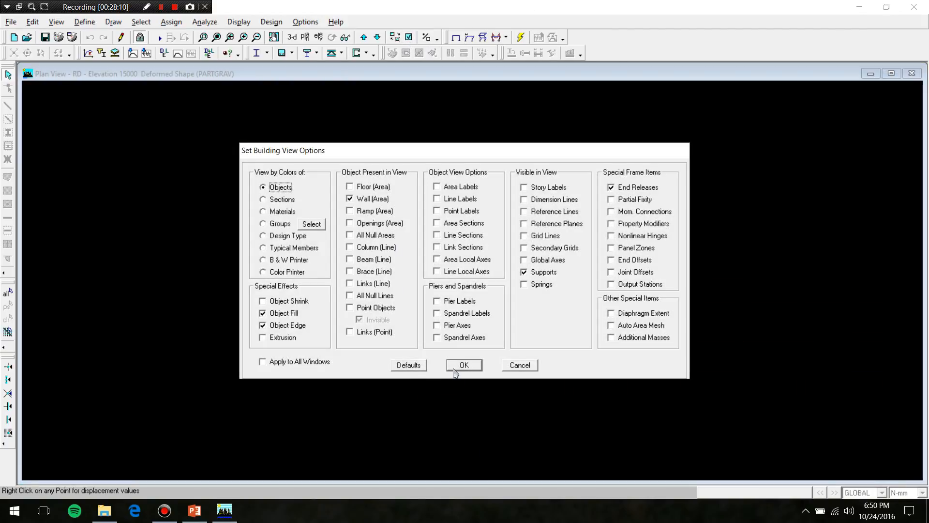
left_click(450, 366)
left_click(377, 38)
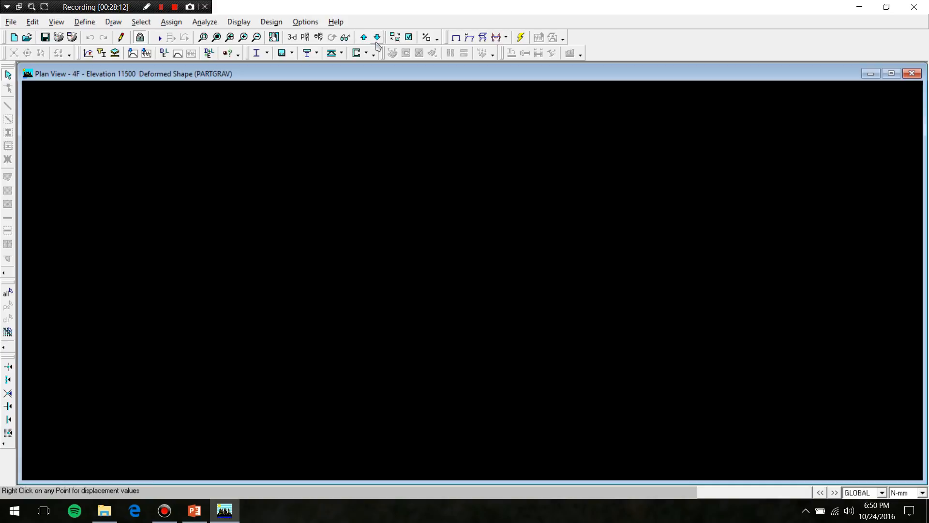
left_click(378, 41)
left_click(378, 40)
left_click(378, 40)
left_click(378, 39)
left_click(408, 37)
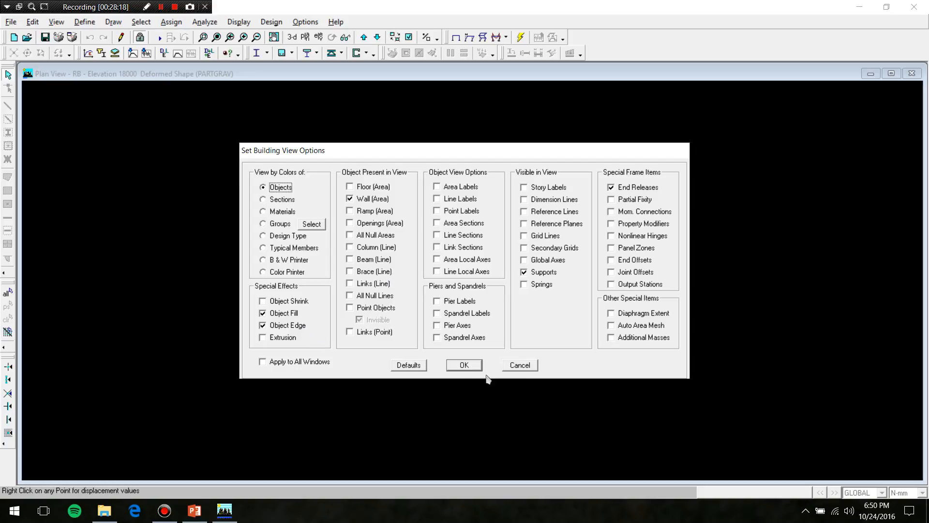
left_click(463, 365)
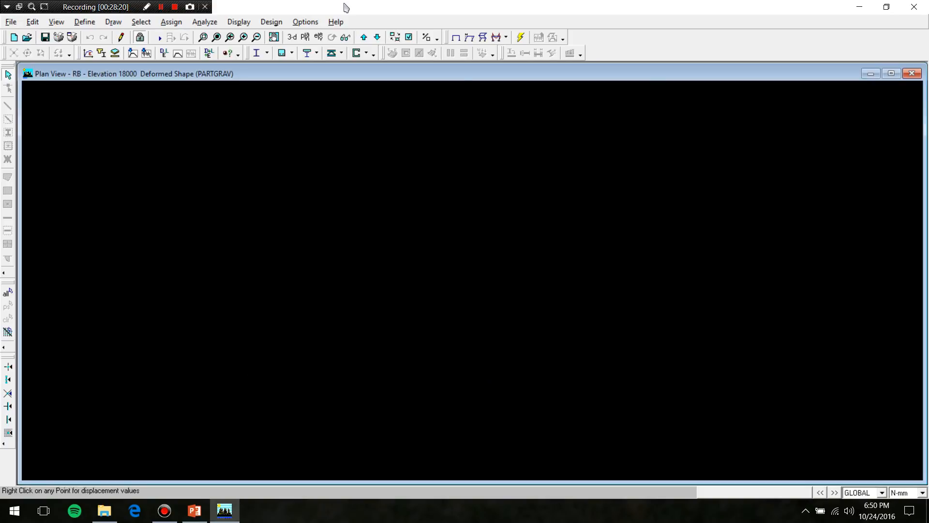
left_click(376, 37)
left_click(377, 37)
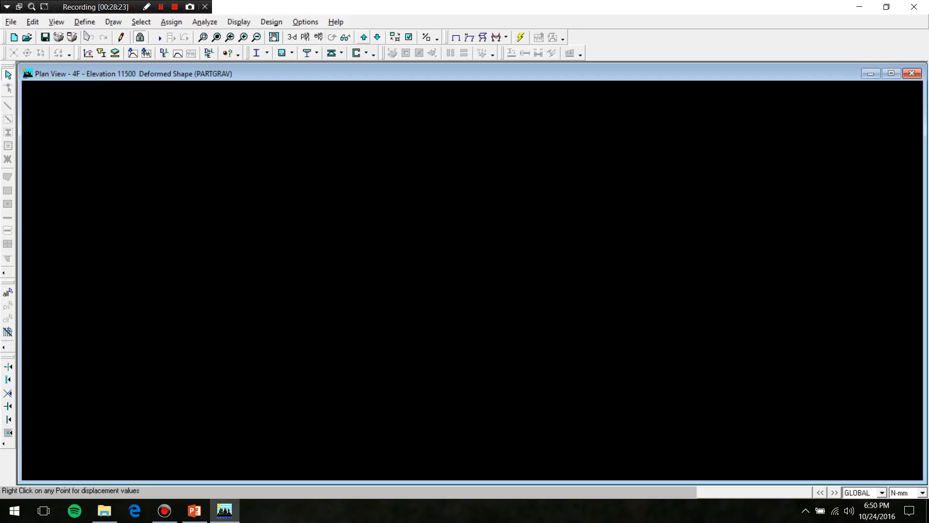
- Unlock the model and turn on the area section labels for the walls in the building view options
left_click(140, 37)
left_click(475, 302)
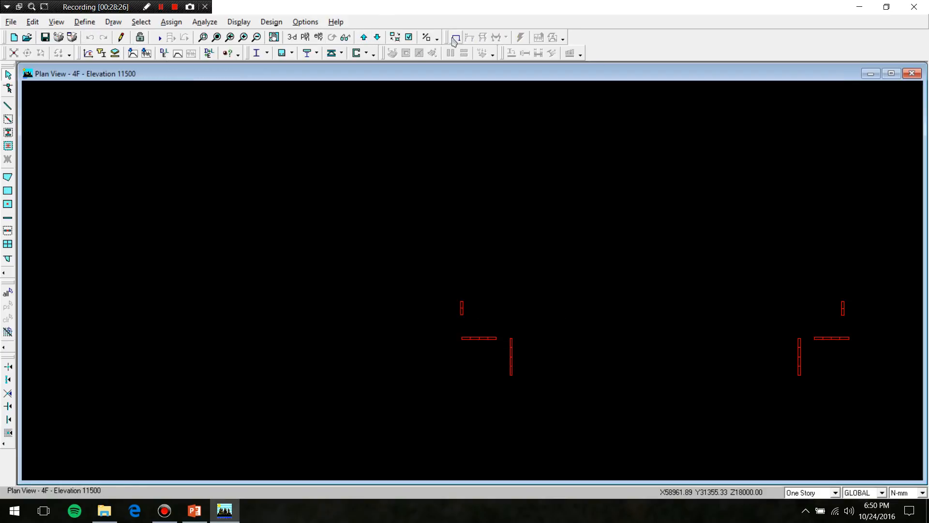
left_click(409, 37)
left_click(458, 223)
left_click(456, 366)
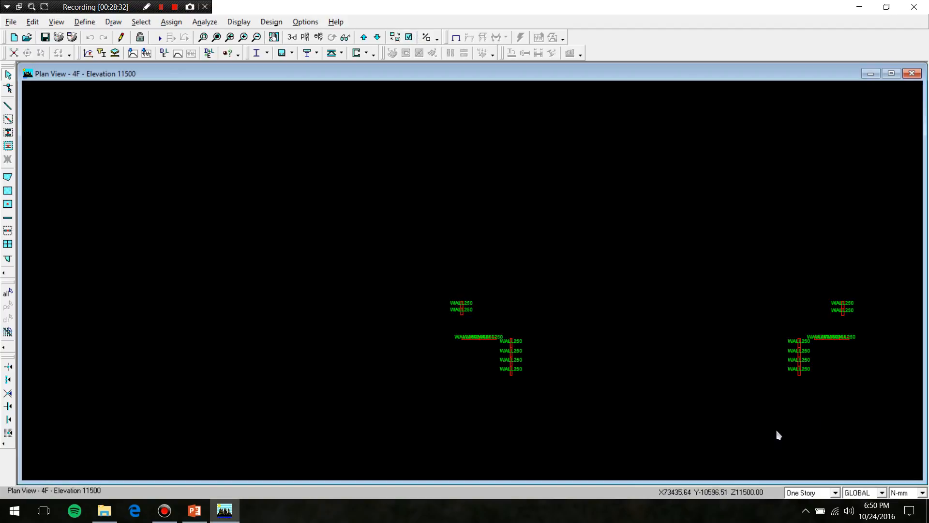
scroll(864, 383, "up", 2)
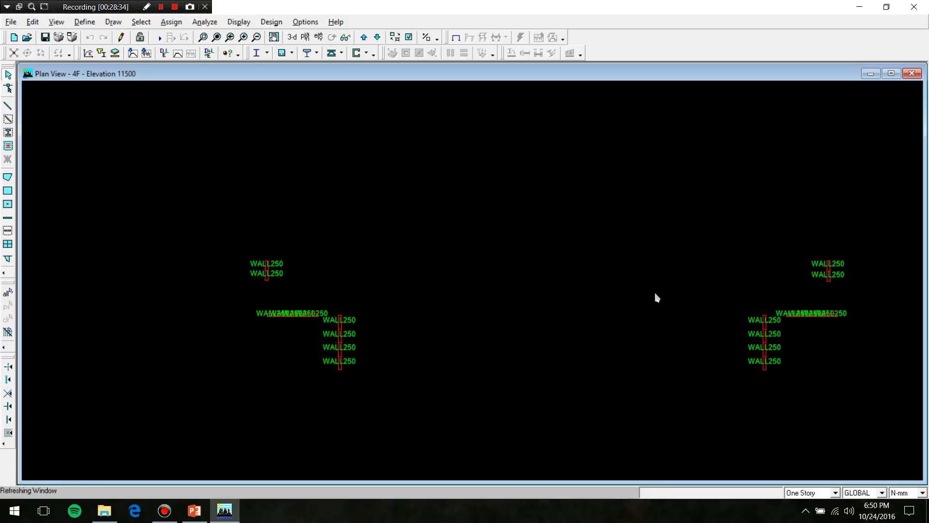
- Go down to the 2F plan and assign the WALL350 section to all walls on that story
left_click(377, 37)
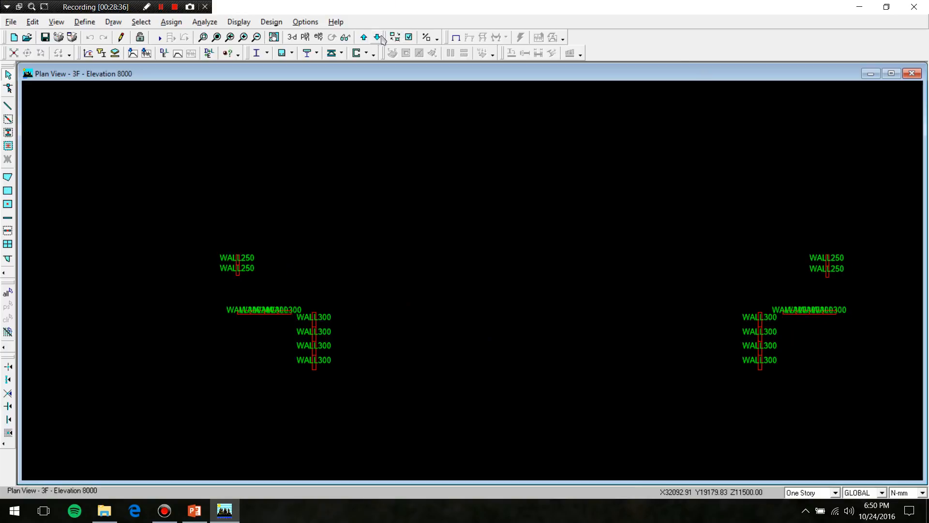
left_click(377, 37)
left_click(382, 36)
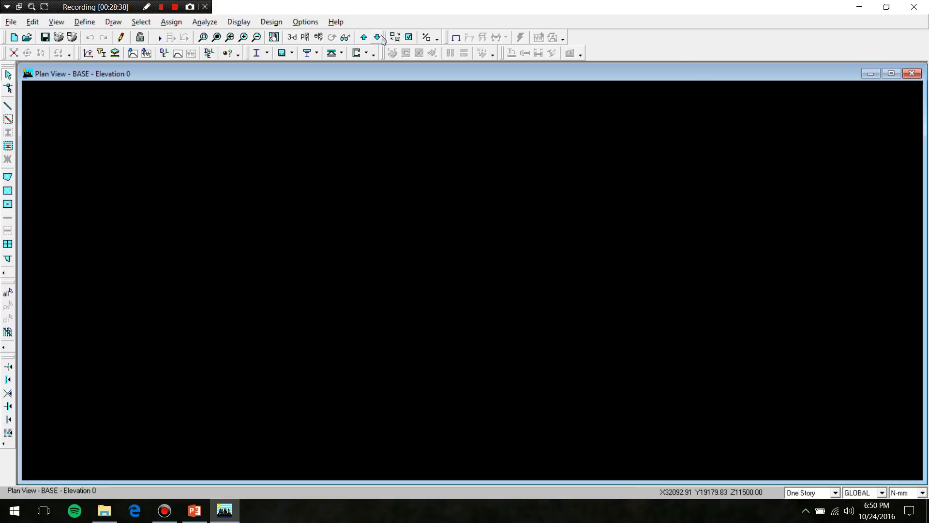
left_click(363, 37)
left_click_drag(178, 209, 909, 439)
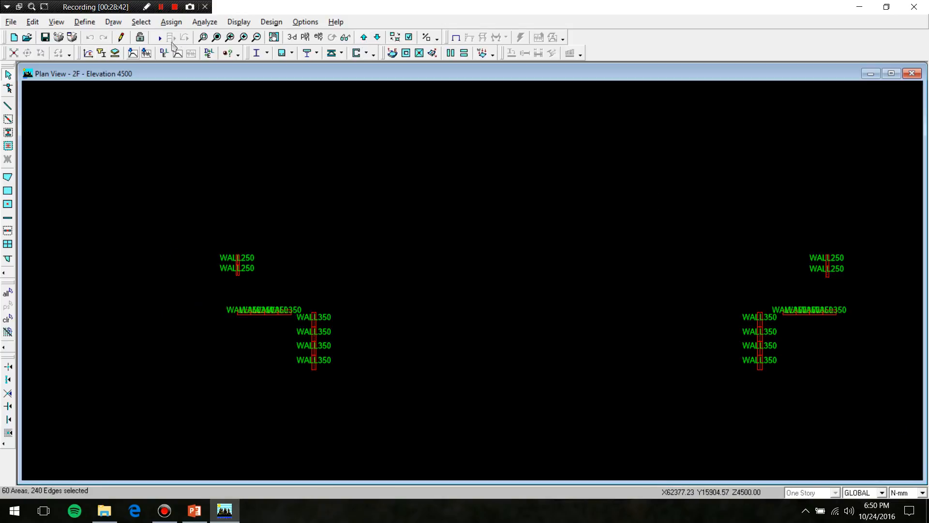
left_click(171, 22)
mouse_move(194, 62)
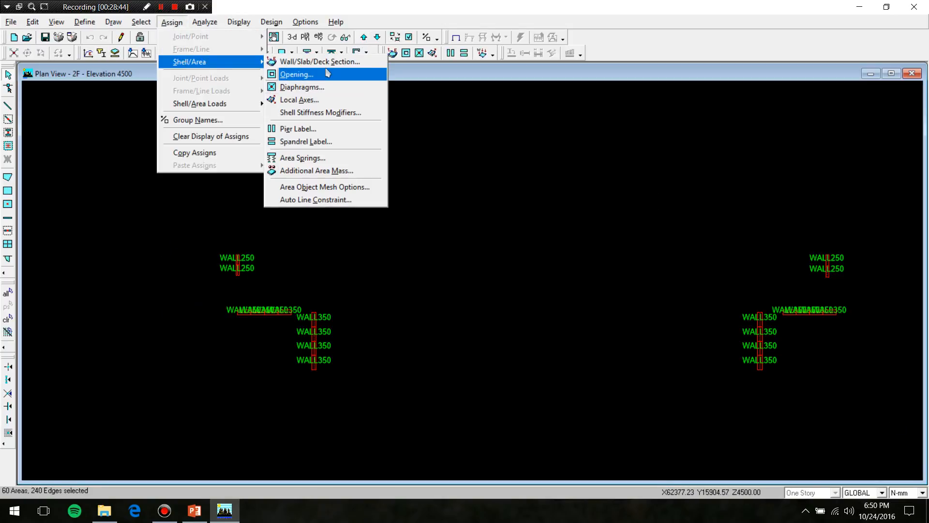
left_click(319, 62)
left_click(387, 251)
scroll(413, 303, "down", 3)
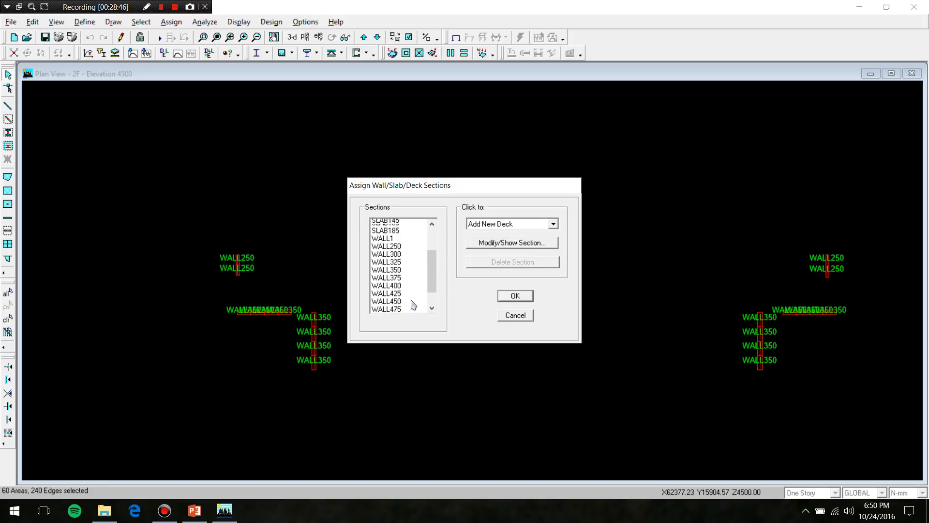
left_click(402, 269)
left_click(527, 296)
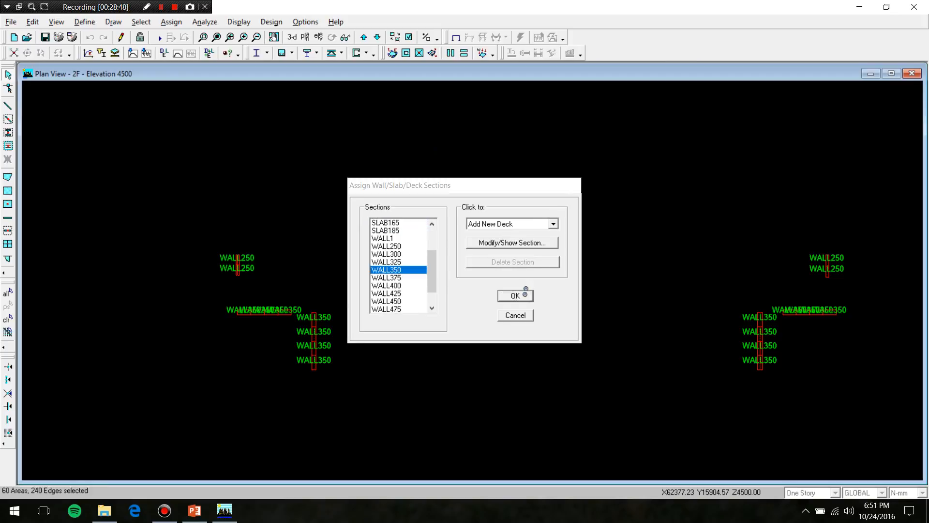
- From the 4F plan, select the walls across All Stories and assign them the WALL350 section
left_click(365, 39)
left_click(364, 38)
left_click(835, 492)
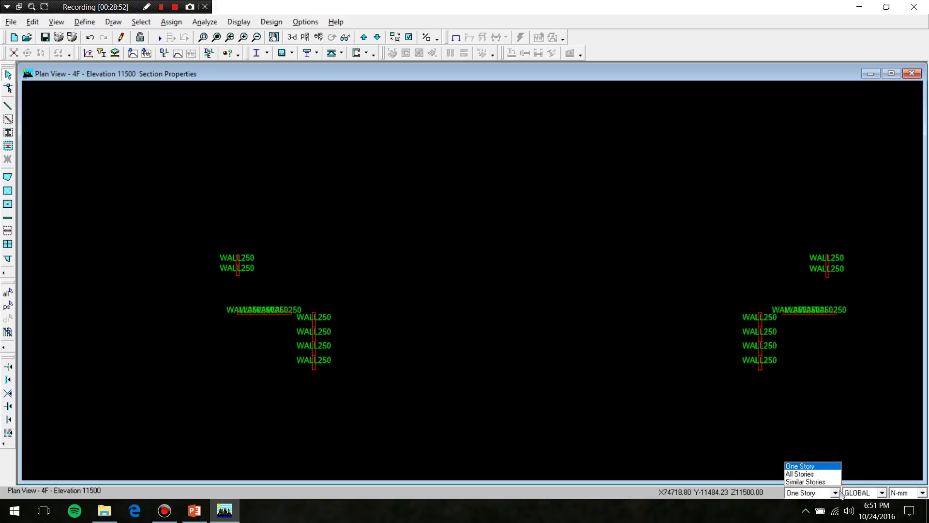
left_click(808, 475)
left_click_drag(166, 183, 866, 432)
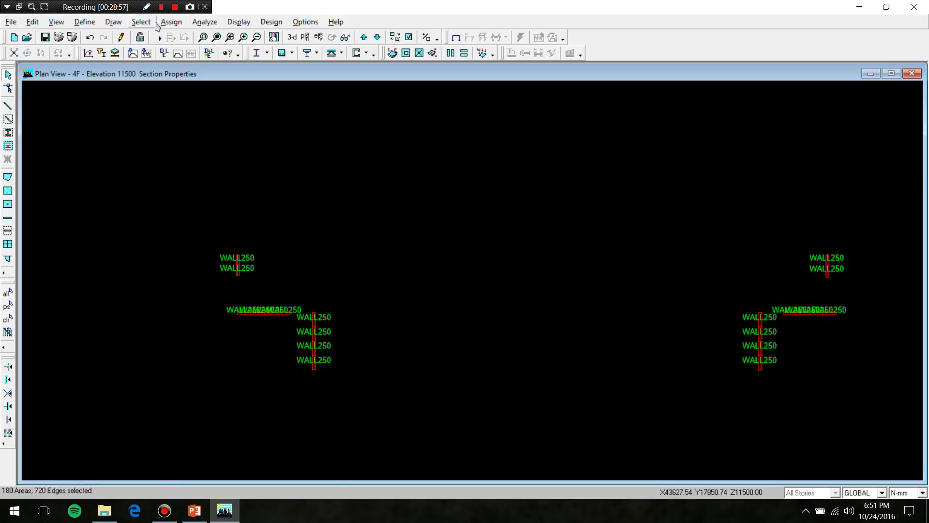
left_click(171, 22)
mouse_move(241, 63)
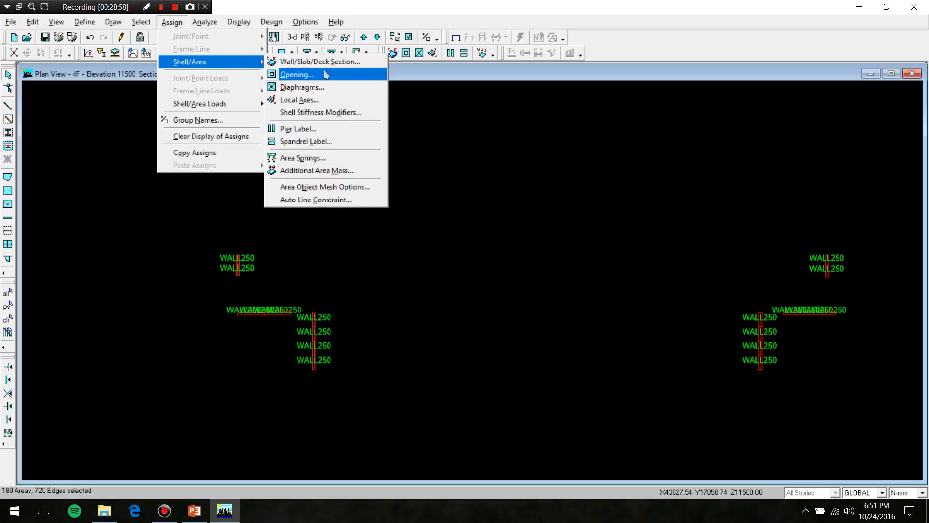
left_click(319, 62)
left_click(397, 301)
left_click(399, 309)
scroll(399, 310, "down", 1)
left_click(404, 293)
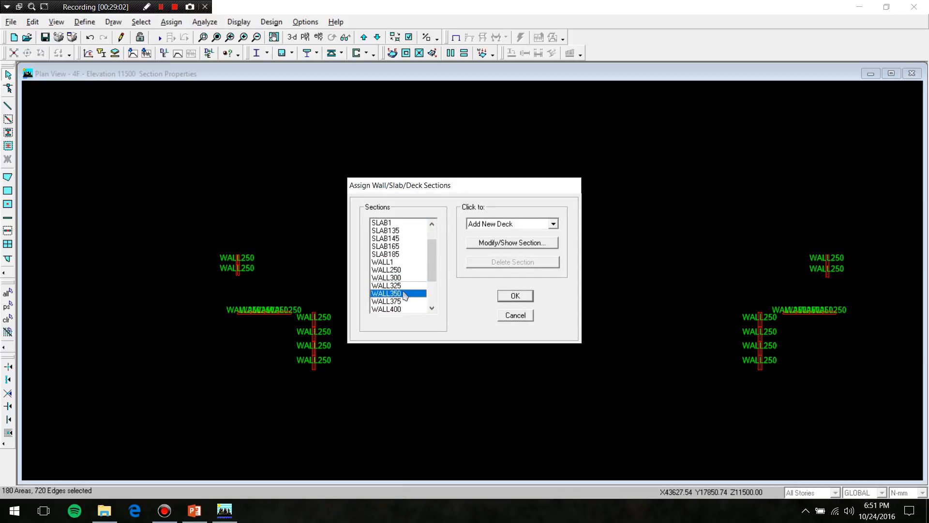
left_click(515, 295)
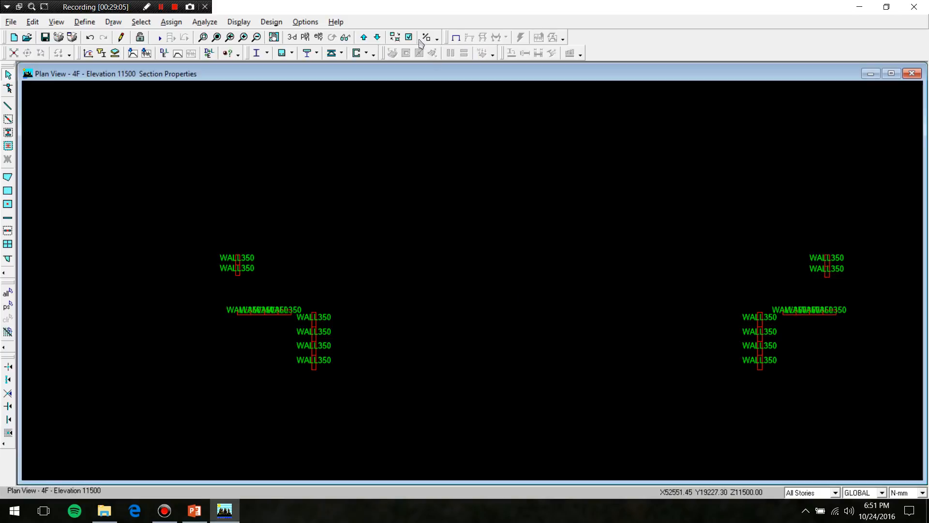
- Switch from the plan view to the 3-D view and rerun the analysis with the new wall sections
left_click(366, 37)
left_click(366, 38)
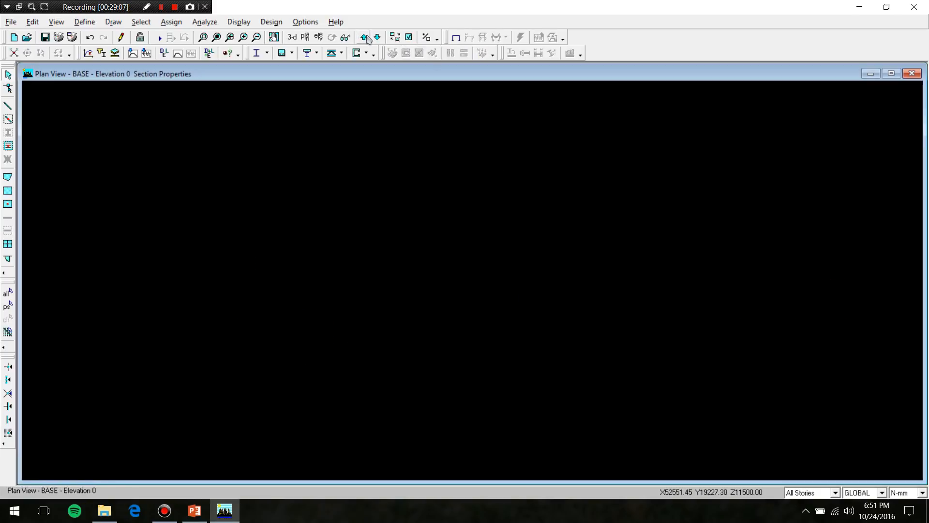
left_click(292, 38)
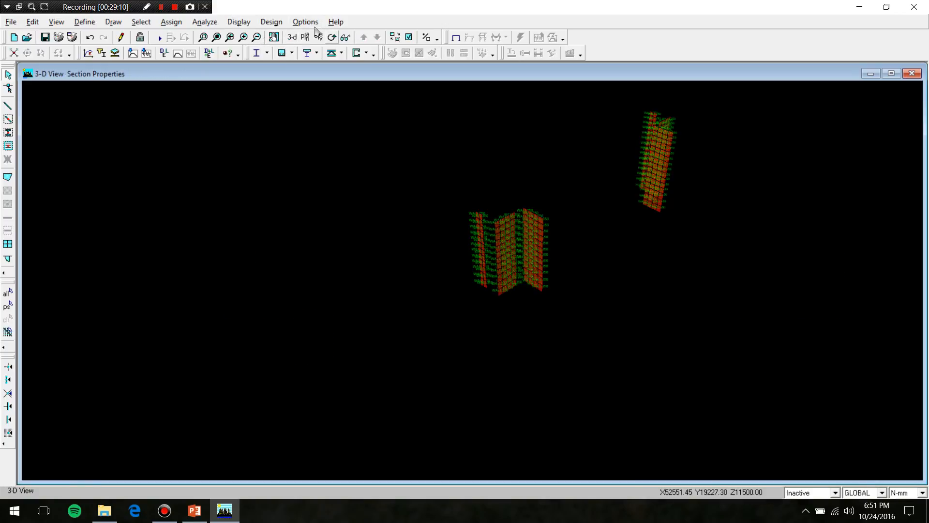
left_click(205, 21)
left_click(218, 63)
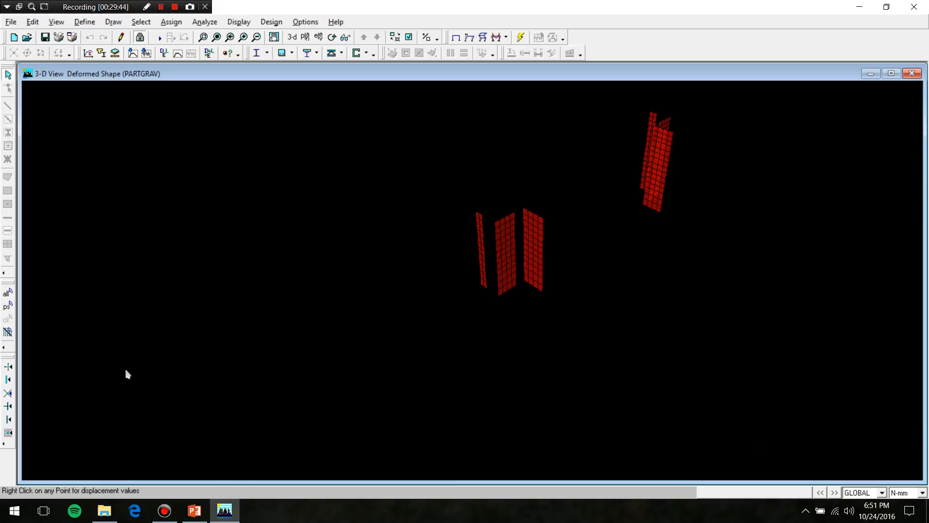
- Print the summary report of the analysis to the proposed file
left_click(11, 21)
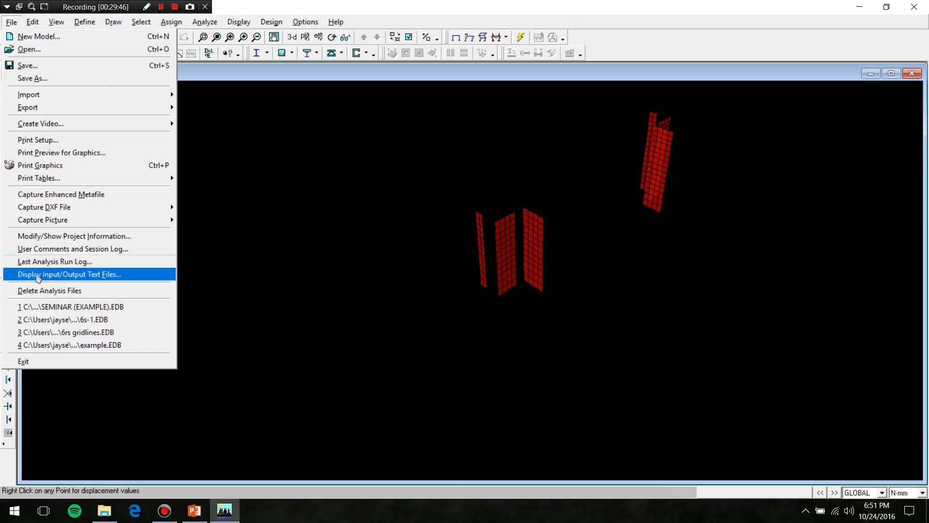
mouse_move(118, 177)
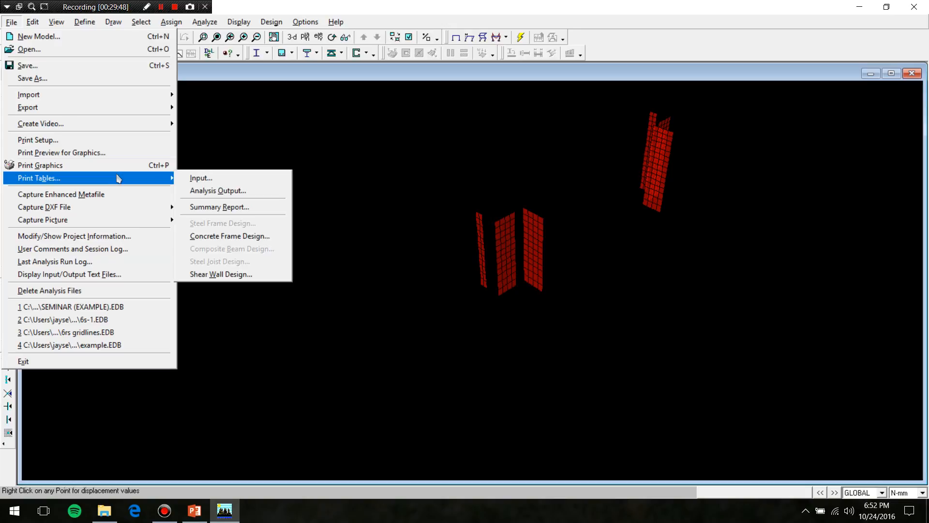
left_click(219, 206)
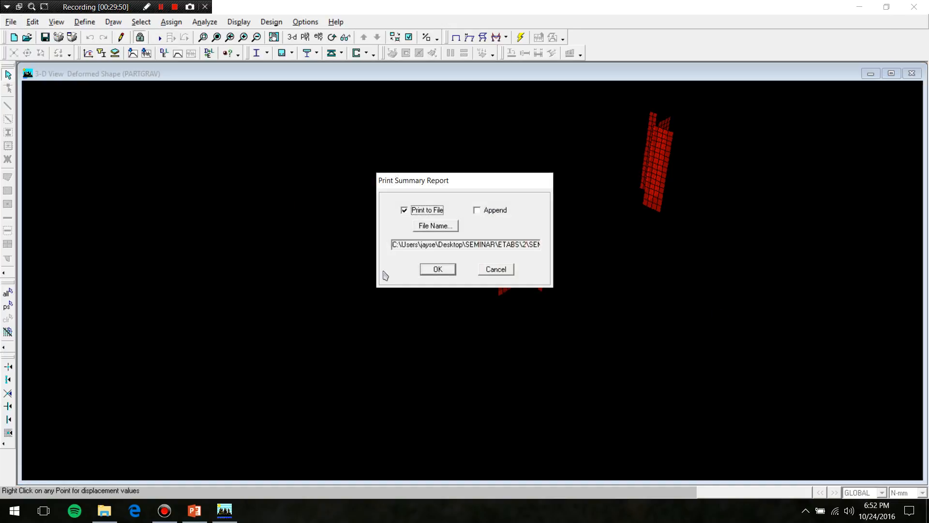
left_click(436, 269)
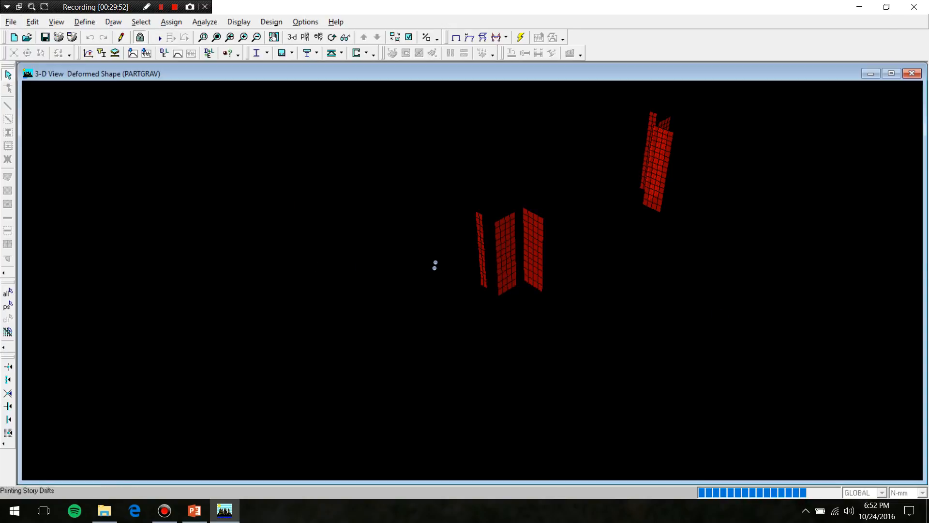
- Examine the maximum story drifts for the EQX, EQY, SPECX and SPECY load cases in the summary report, and close it
scroll(562, 443, "down", 10)
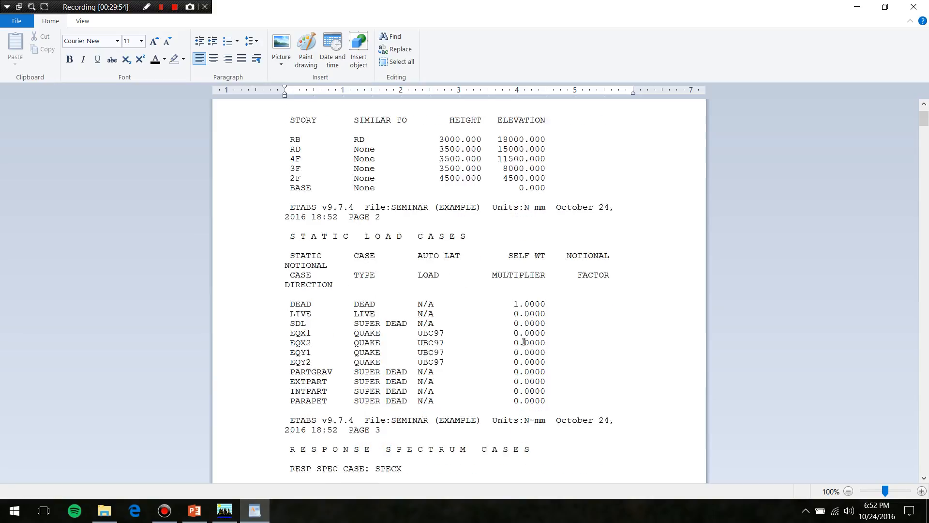
scroll(563, 443, "down", 20)
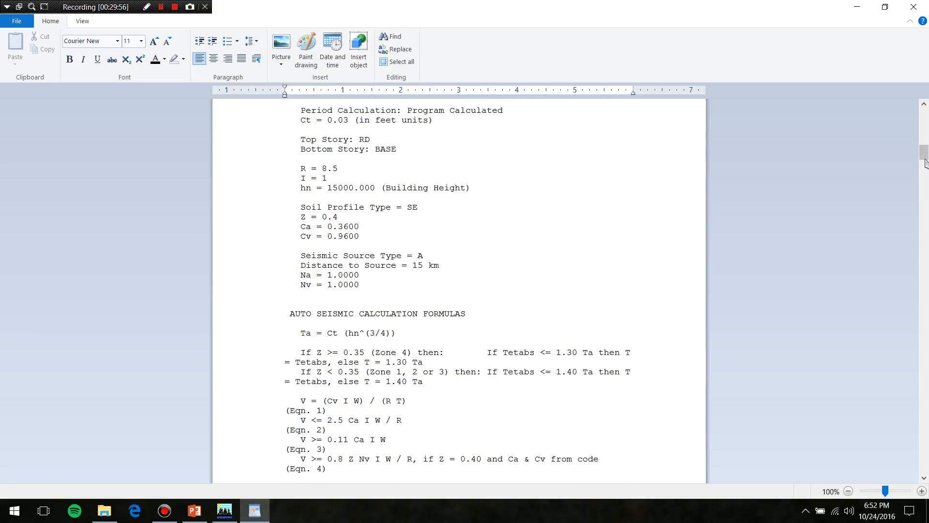
left_click_drag(924, 159, 924, 437)
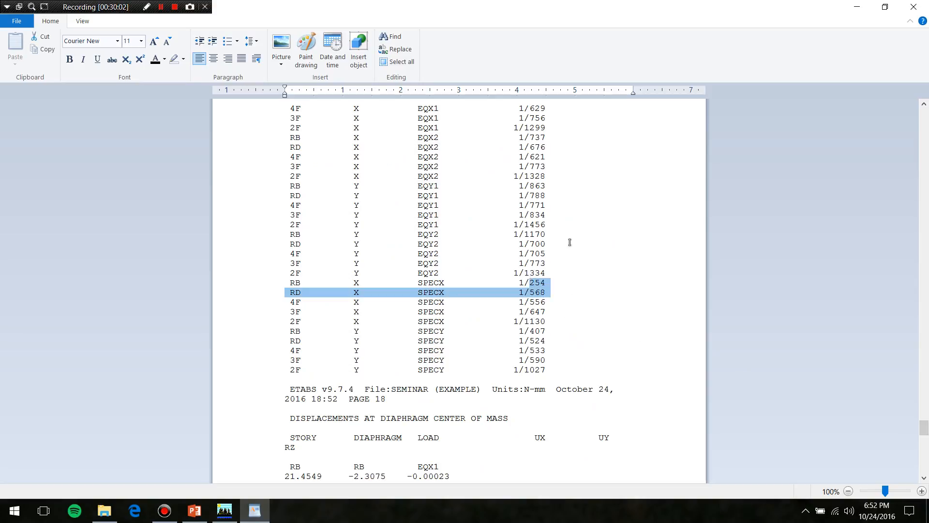
left_click(591, 235)
left_click_drag(551, 285, 464, 269)
left_click(580, 334)
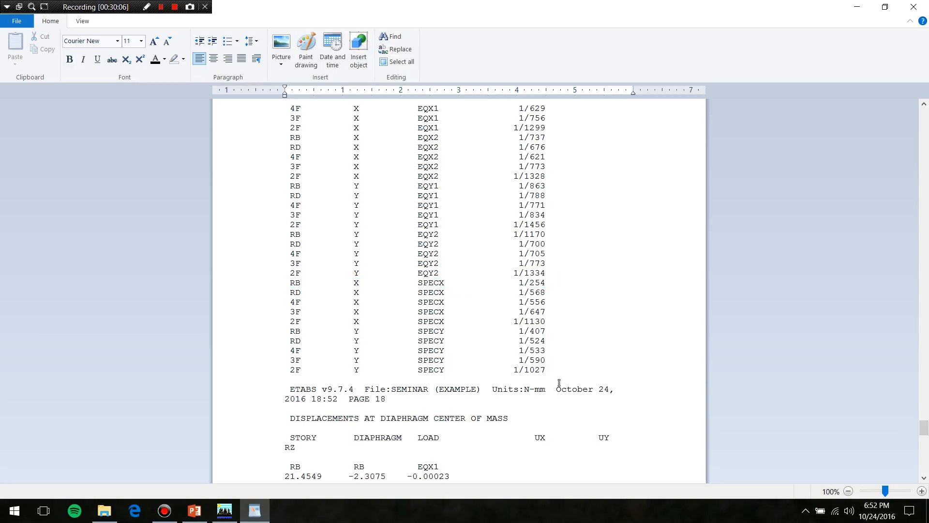
left_click_drag(557, 360, 547, 361)
scroll(550, 364, "up", 3)
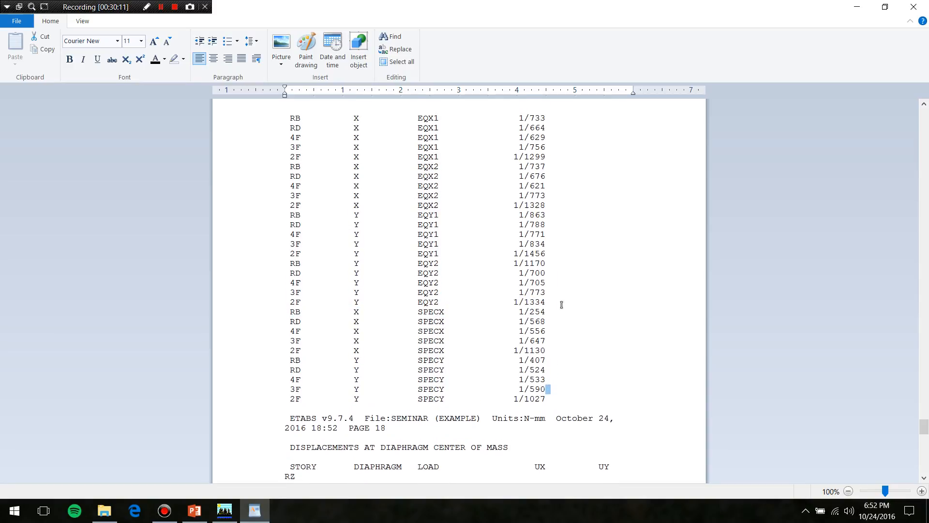
left_click(564, 311)
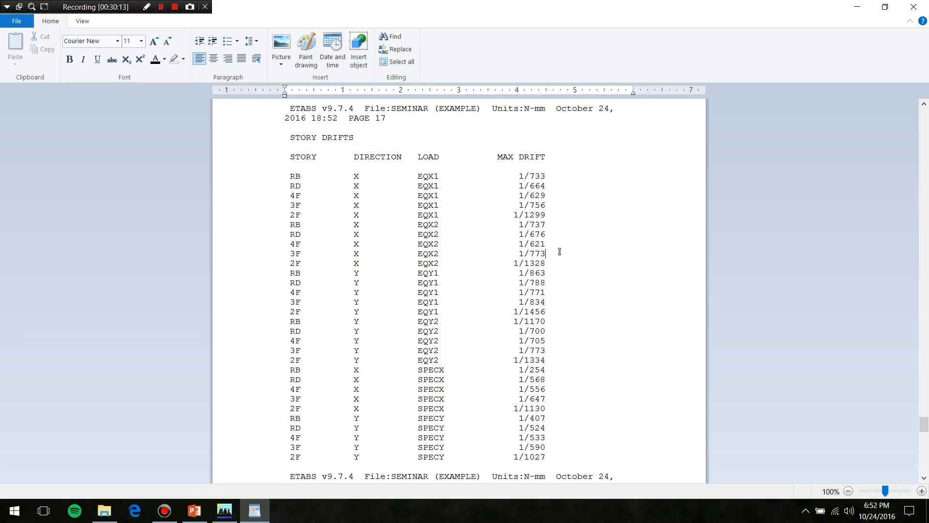
left_click(913, 6)
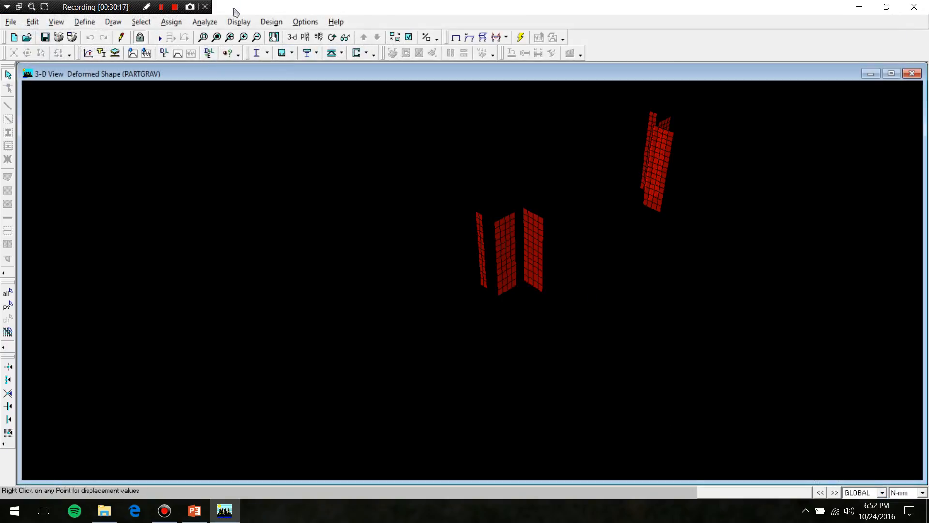
- Show the floors, columns and beams together with the walls again through the building view options
left_click(408, 37)
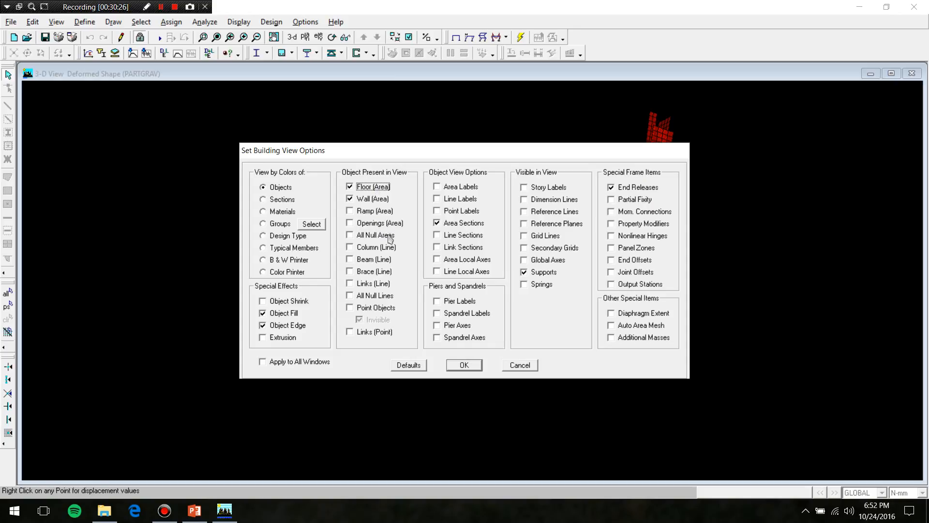
left_click(379, 257)
left_click(468, 364)
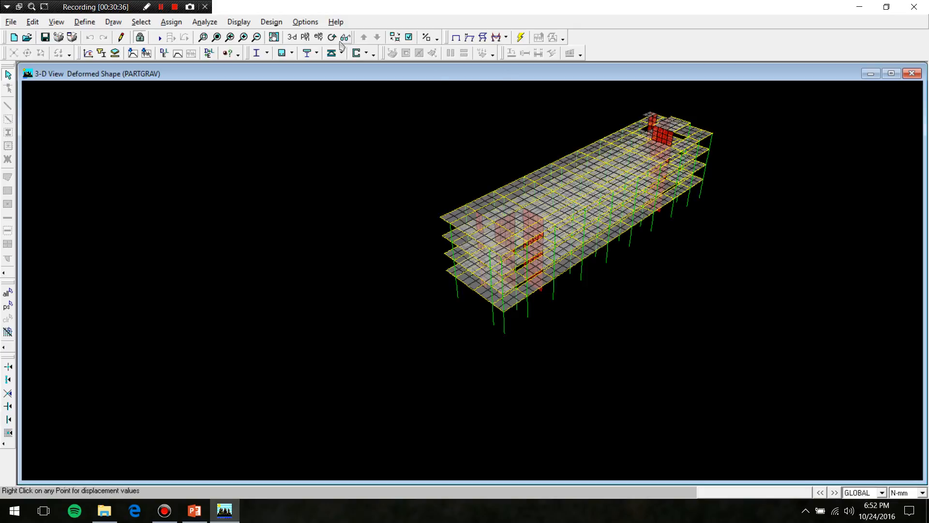
- Switch to PowerPoint to read the model checking list, and return to ETABS
left_click(195, 512)
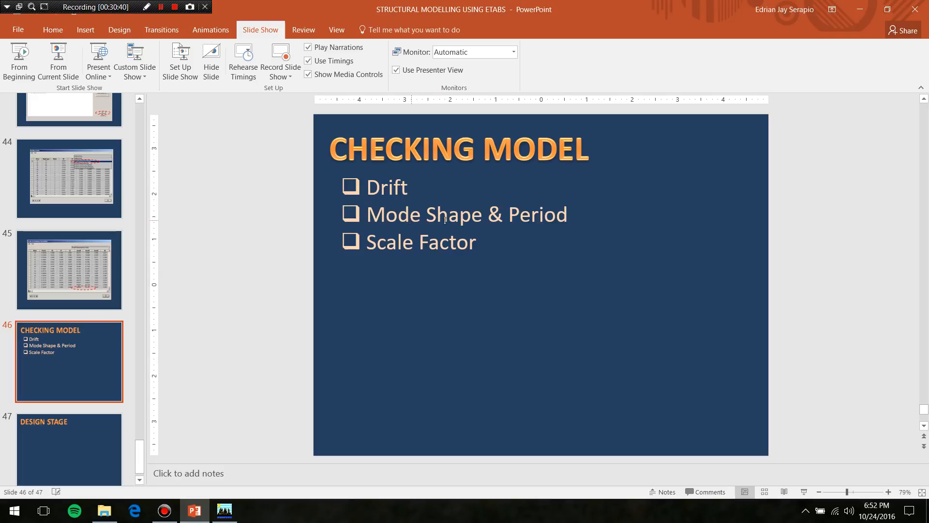
left_click(224, 511)
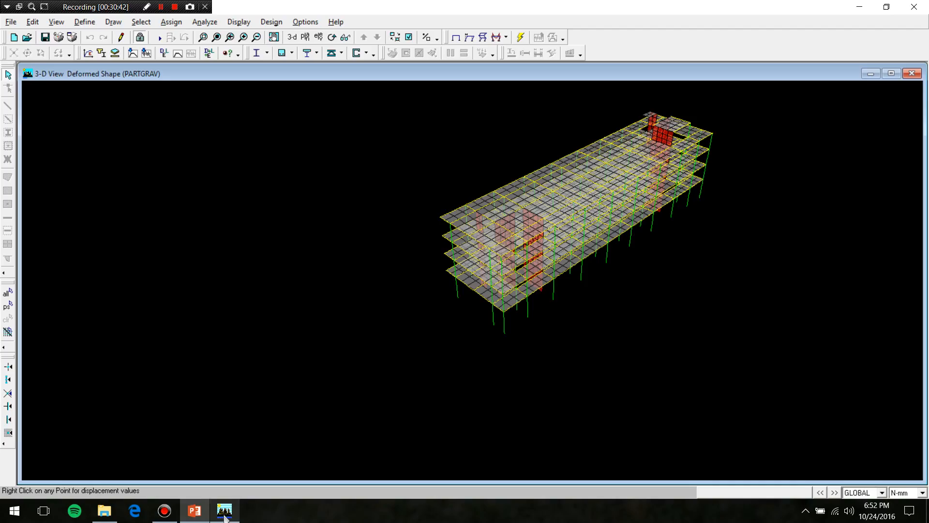
- Display mode shape 1 with automatic scaling on the 4F plan view
left_click(306, 38)
left_click(528, 253)
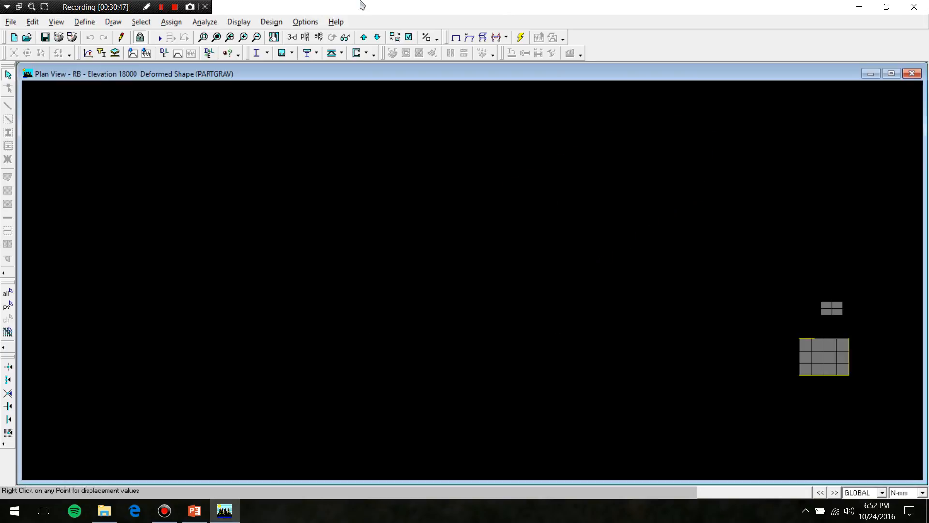
left_click(377, 37)
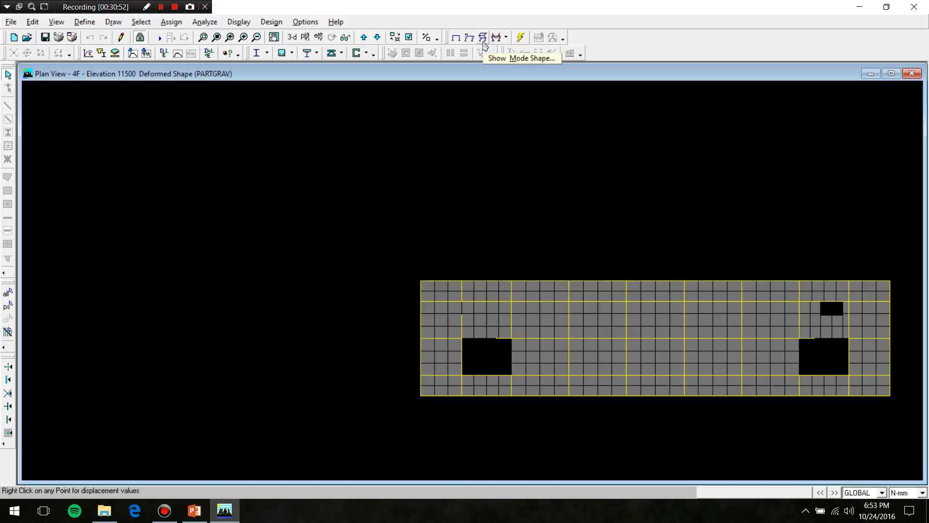
left_click(483, 43)
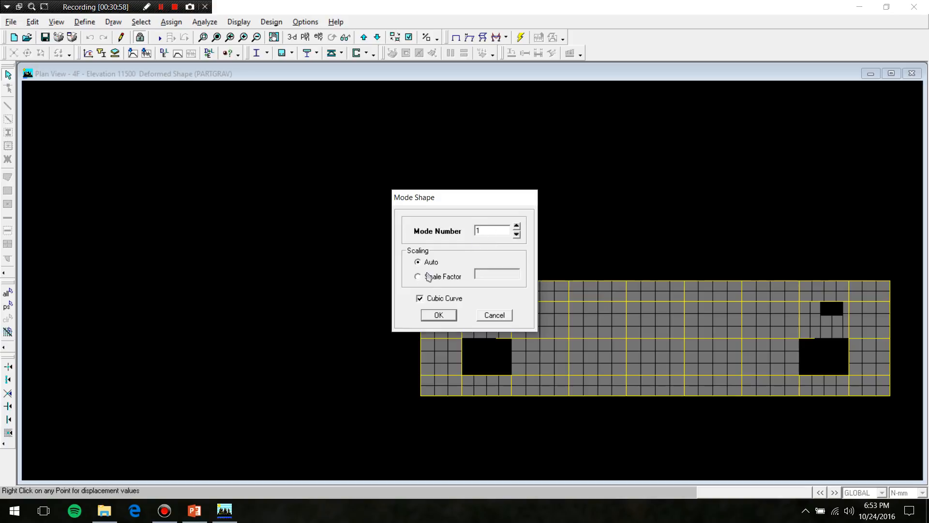
left_click(441, 314)
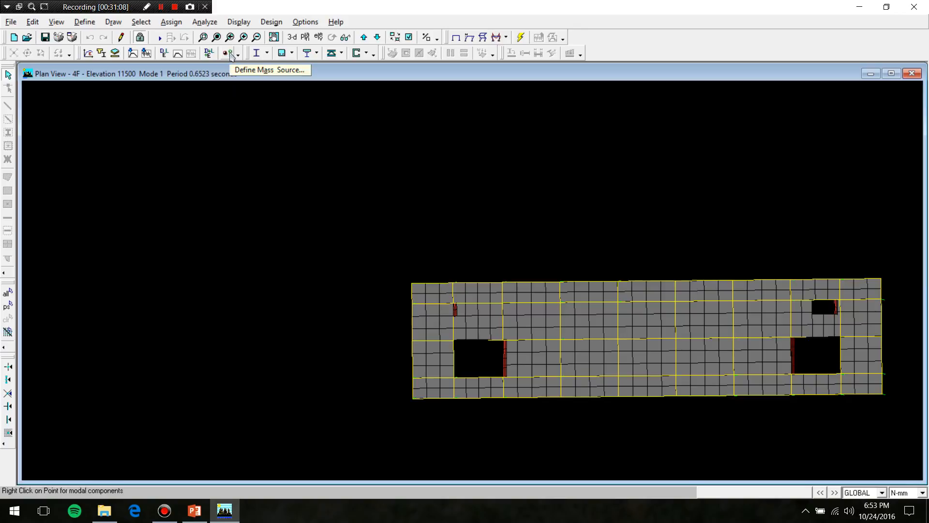
- View mode shape 1 in 3-D, and return to plan view at the RD level
left_click(292, 37)
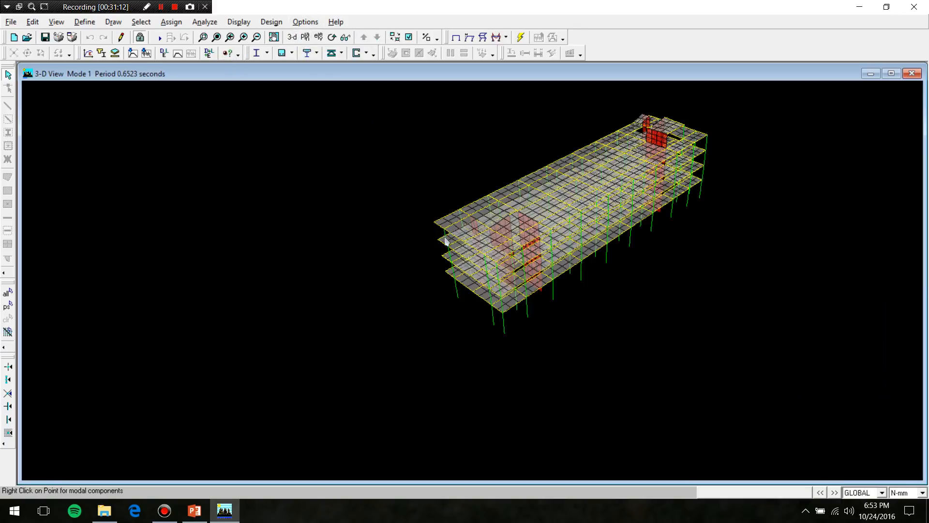
left_click(305, 37)
left_click(544, 254)
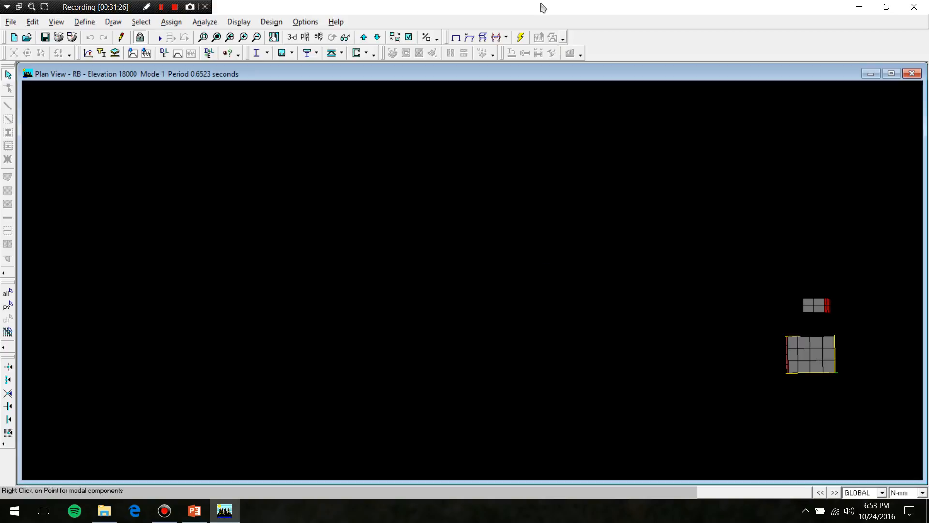
left_click(377, 38)
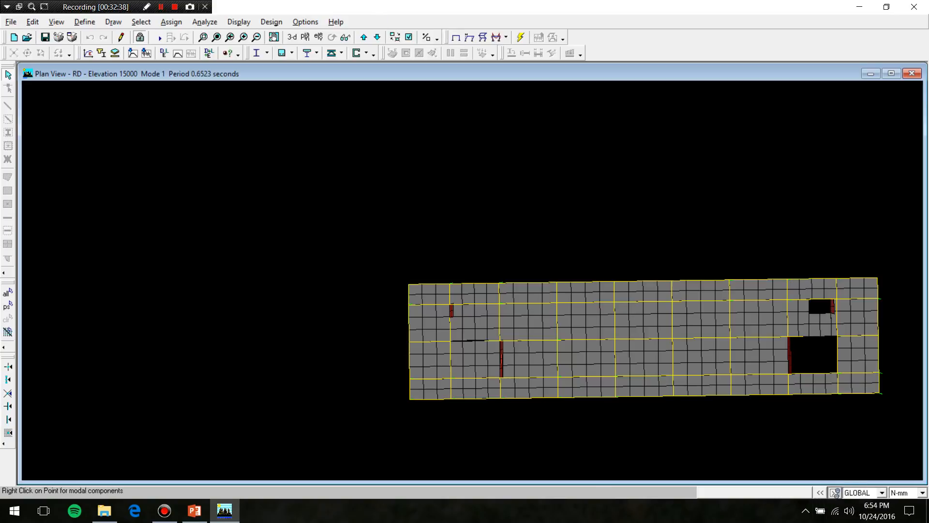
- Compare the shapes and periods of modes 2 and 3 on the RD plan, and return to mode 1
left_click(834, 492)
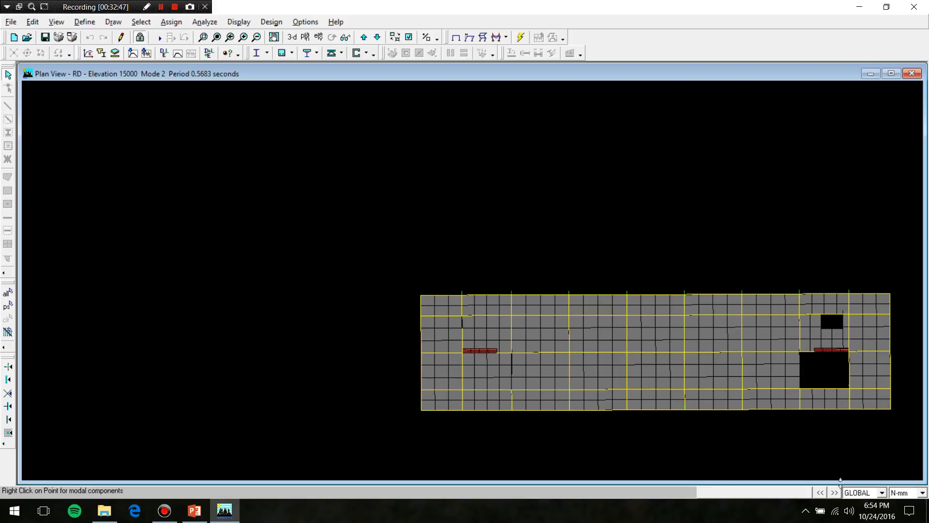
left_click(834, 492)
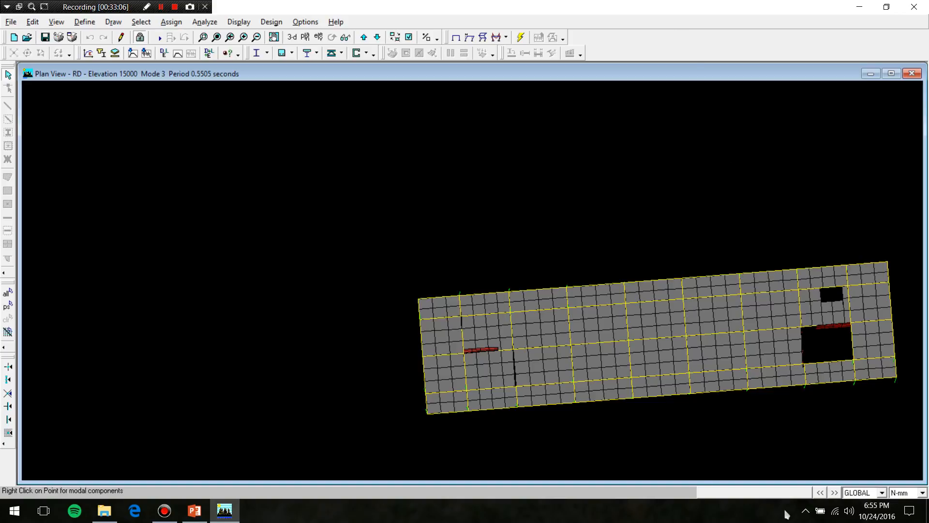
left_click(822, 492)
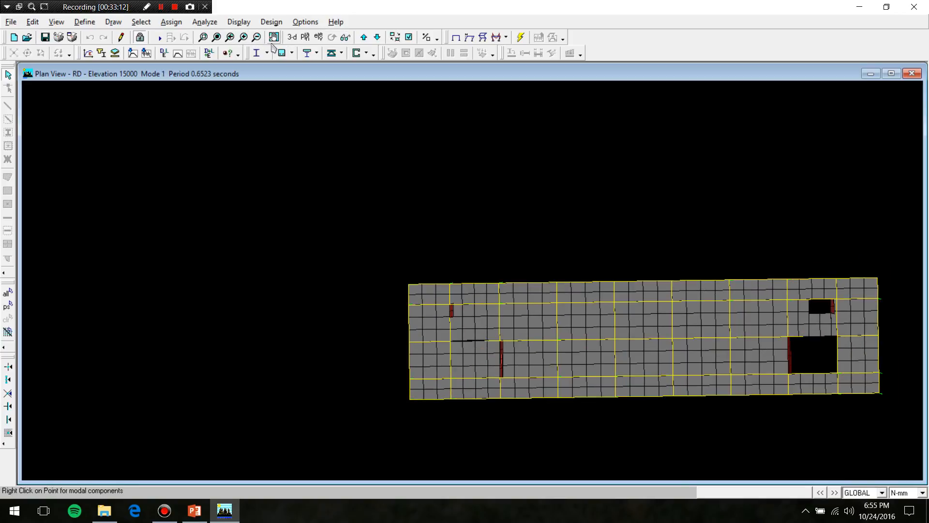
- Centre the RD plan and animate modes 1 to 3 to examine their movement, then stop the animation and return to mode 1
left_click(274, 37)
left_click_drag(402, 411, 241, 327)
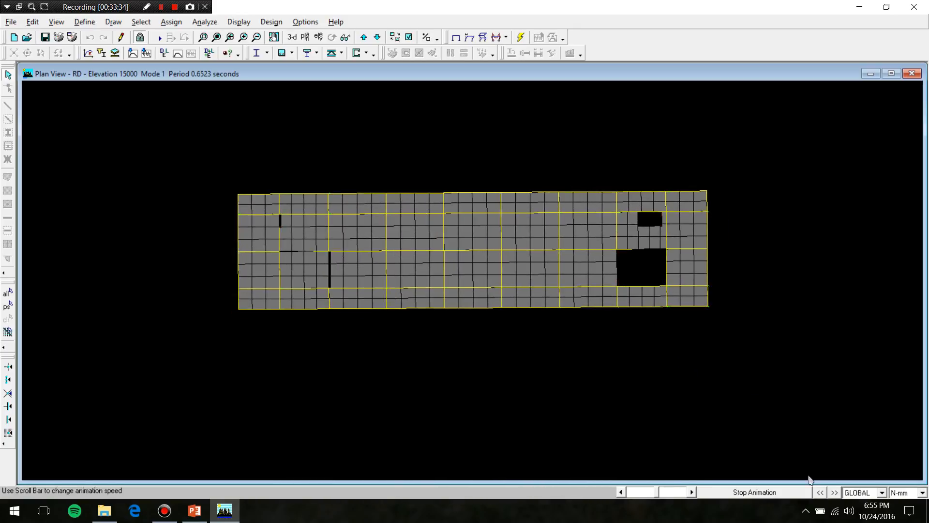
left_click(838, 495)
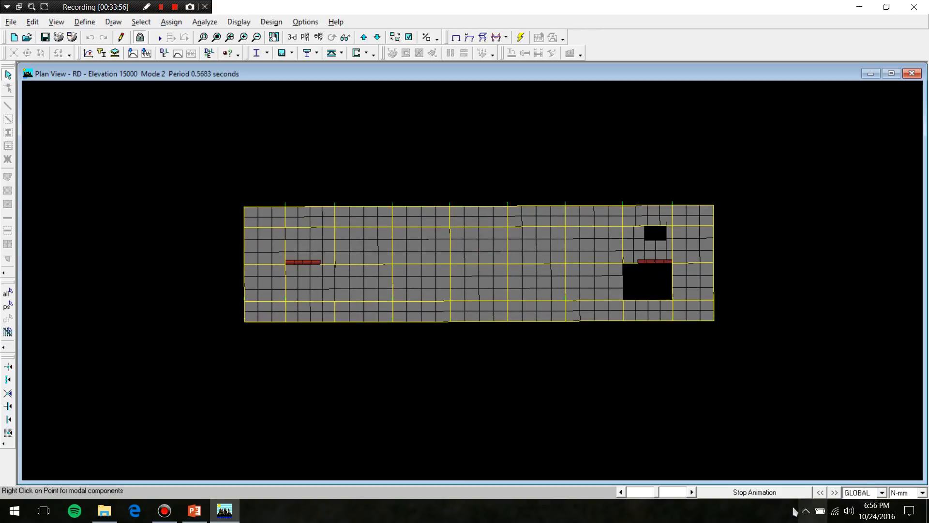
left_click(835, 494)
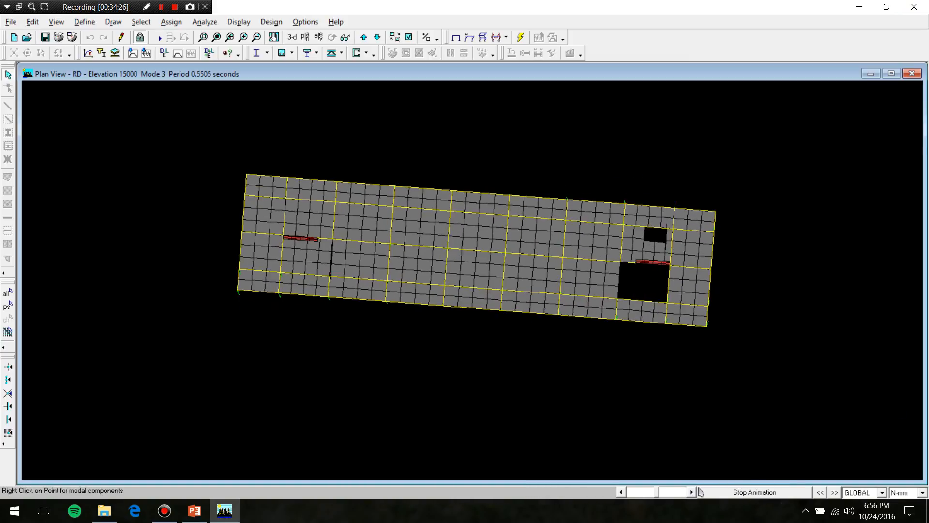
left_click(819, 493)
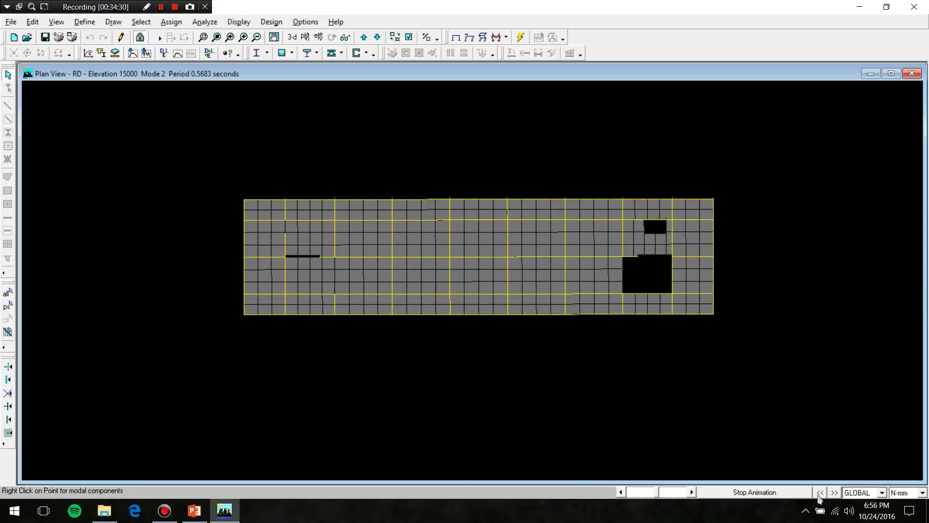
left_click(793, 492)
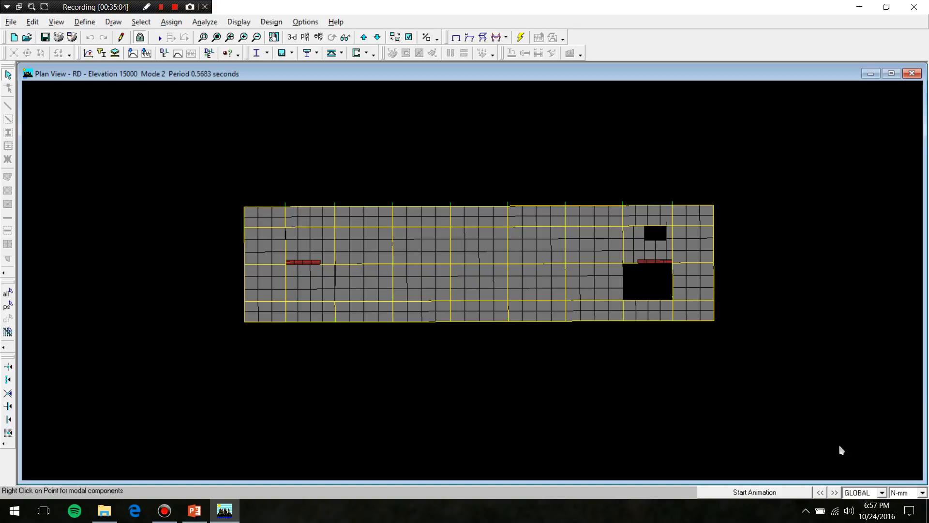
left_click(819, 492)
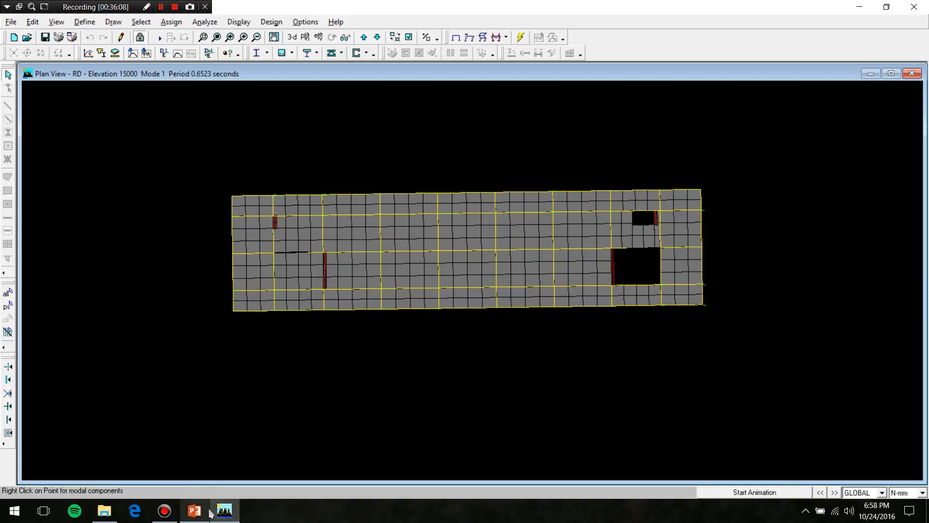
- Switch to PowerPoint to read the model checking list, then close ETABS, saving the changes to the seminar example model
mouse_move(211, 513)
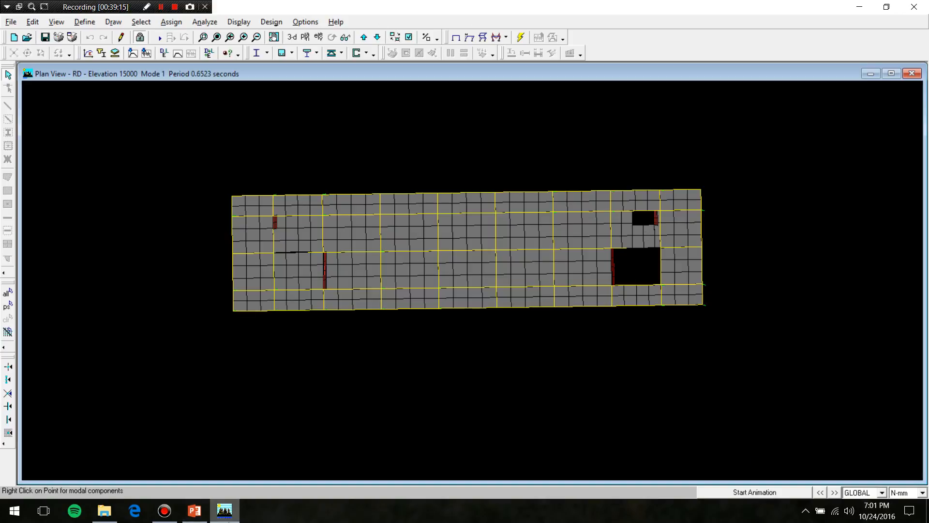
left_click(196, 510)
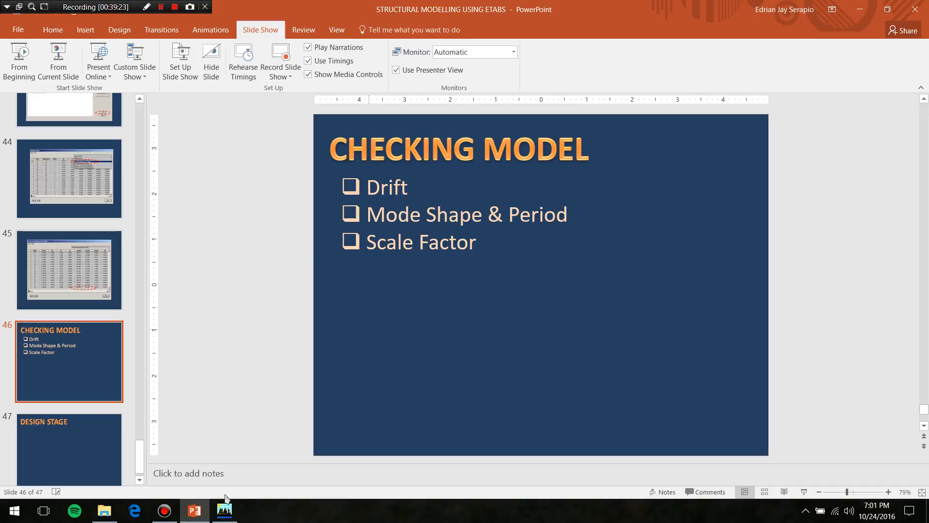
left_click(224, 510)
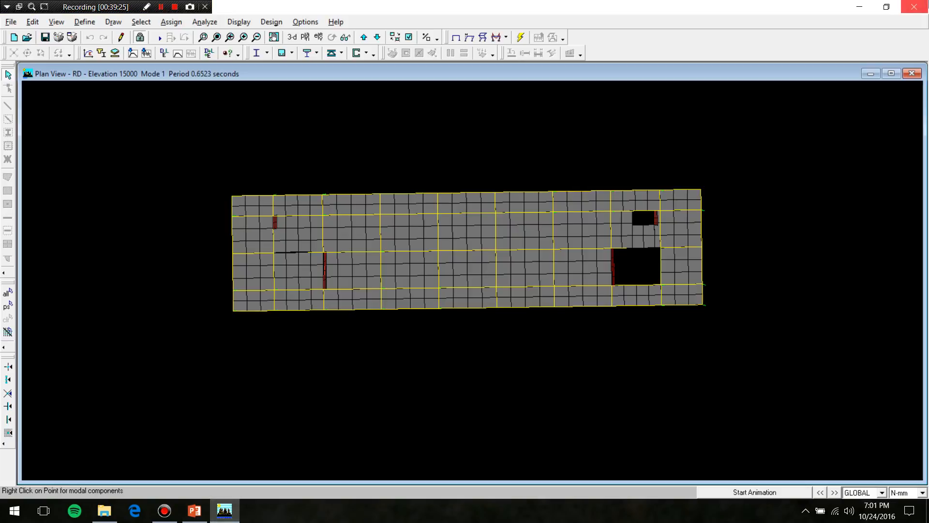
left_click(914, 7)
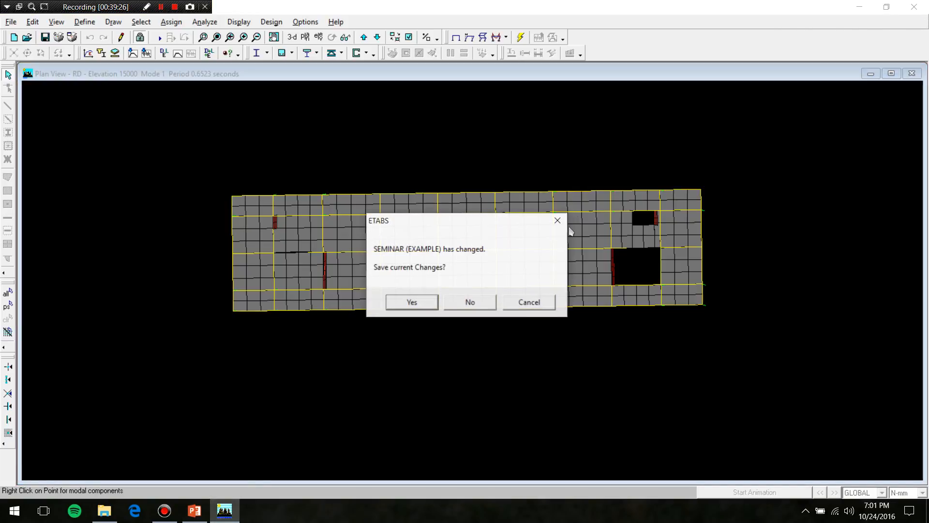
left_click(420, 301)
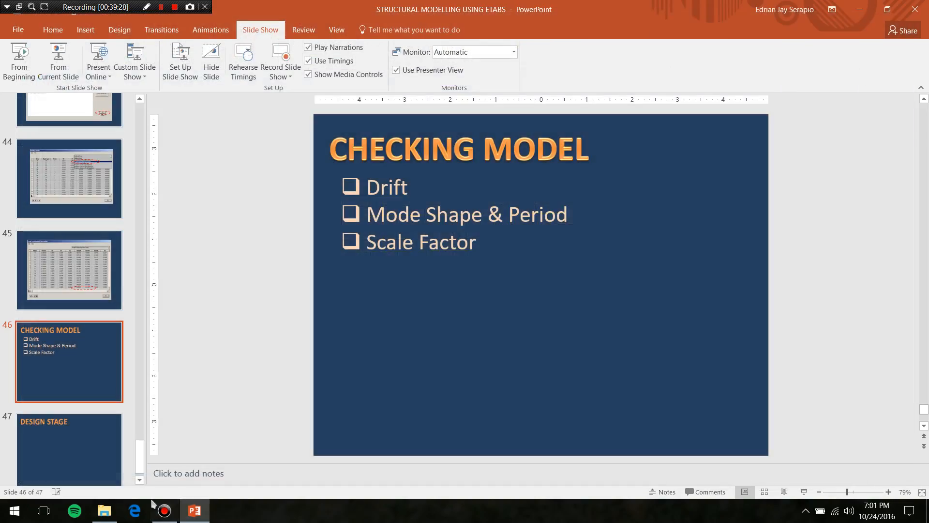
- Open the SCALE UP workbook from the SCALE UP folder inside SEMINAR in Excel, and dismiss the Office activation notice
left_click(104, 510)
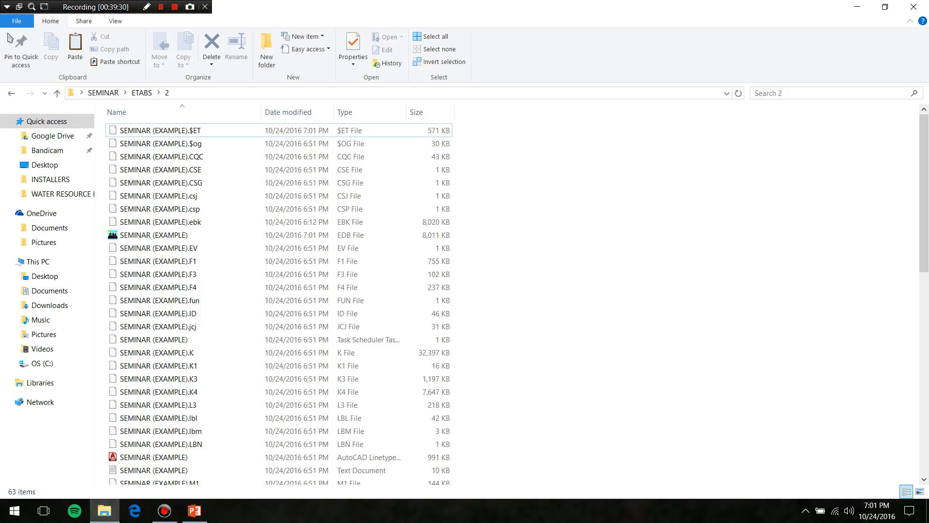
left_click(11, 94)
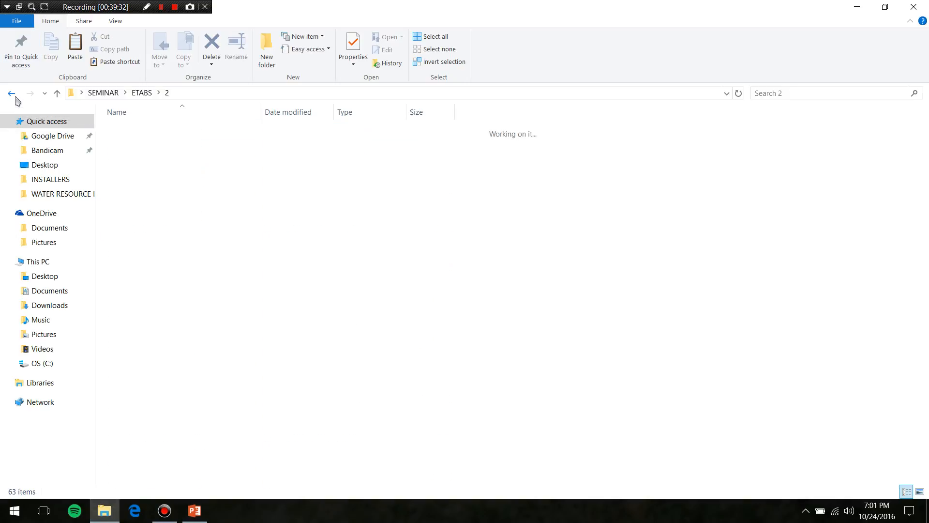
left_click(12, 94)
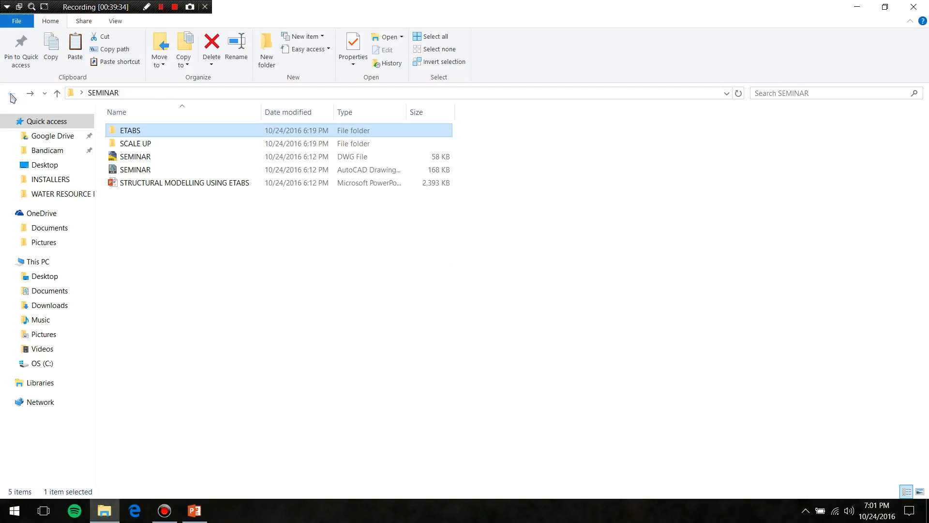
double_click(140, 144)
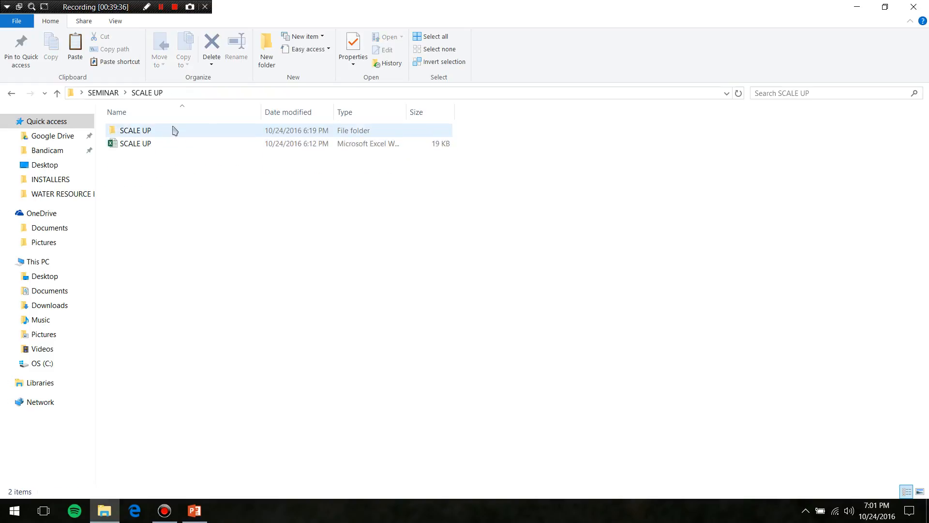
double_click(162, 145)
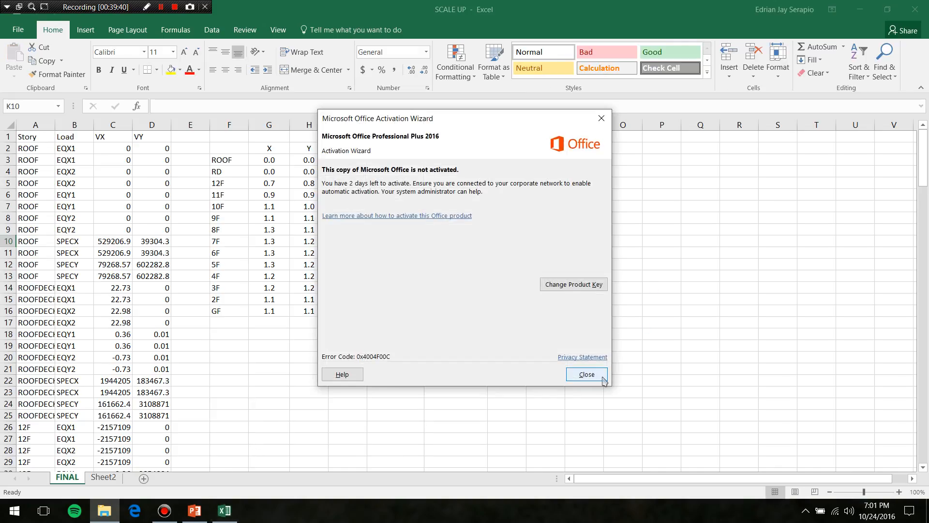
left_click(582, 370)
- Open the CONDO model from the inner SCALE UP folder in ETABS and run its analysis
left_click(225, 513)
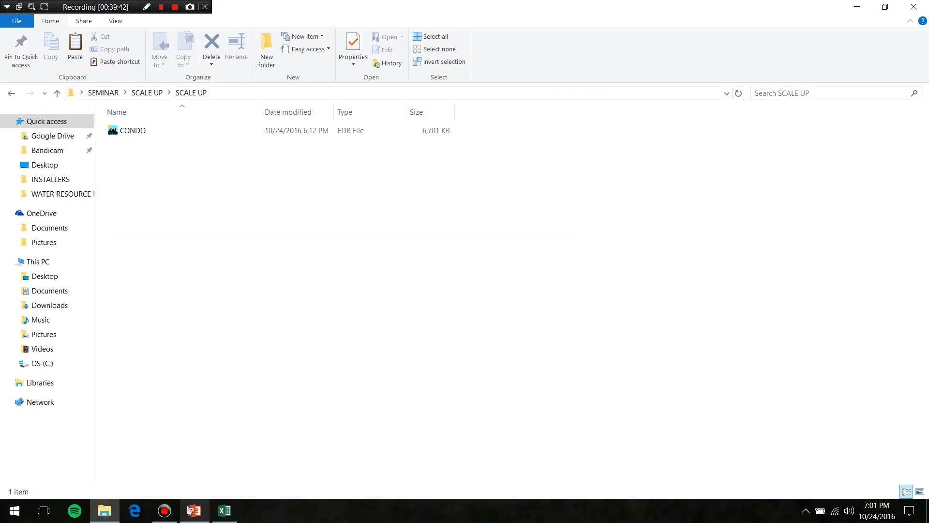
left_click(190, 516)
left_click(190, 516)
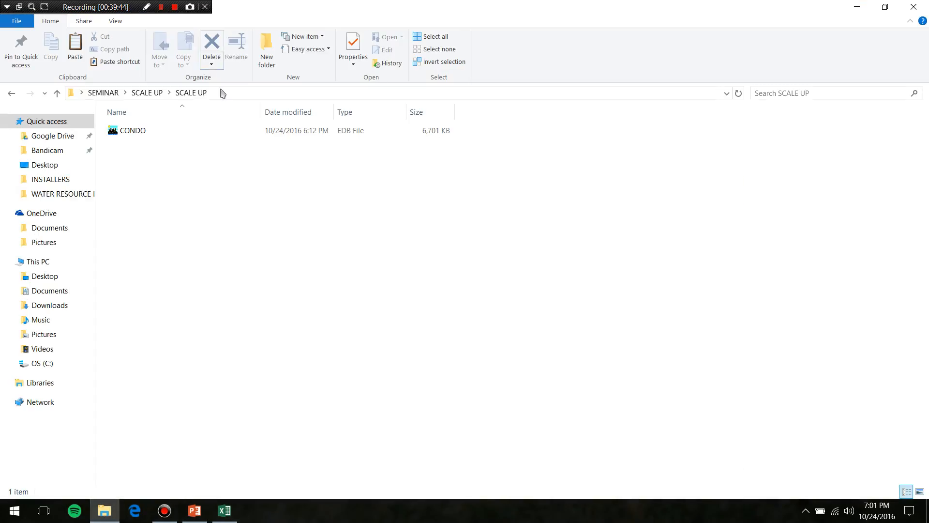
double_click(159, 134)
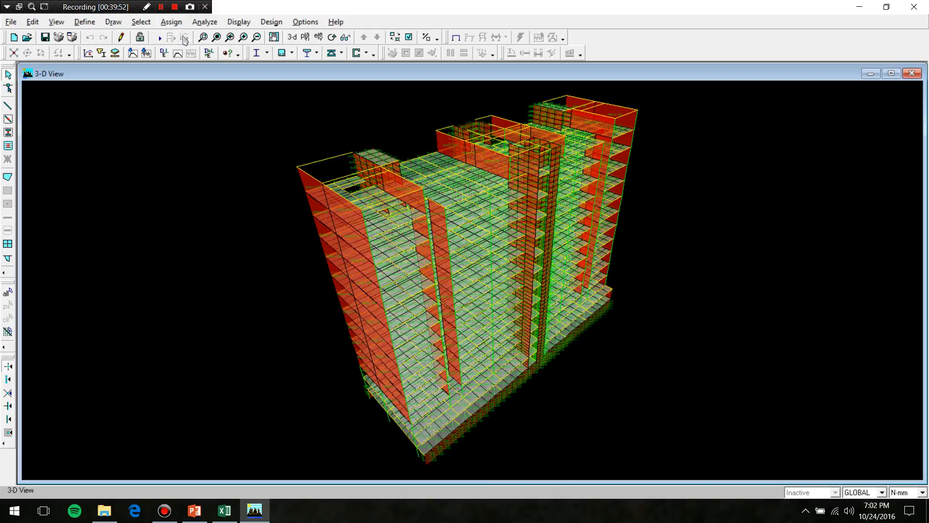
left_click(205, 22)
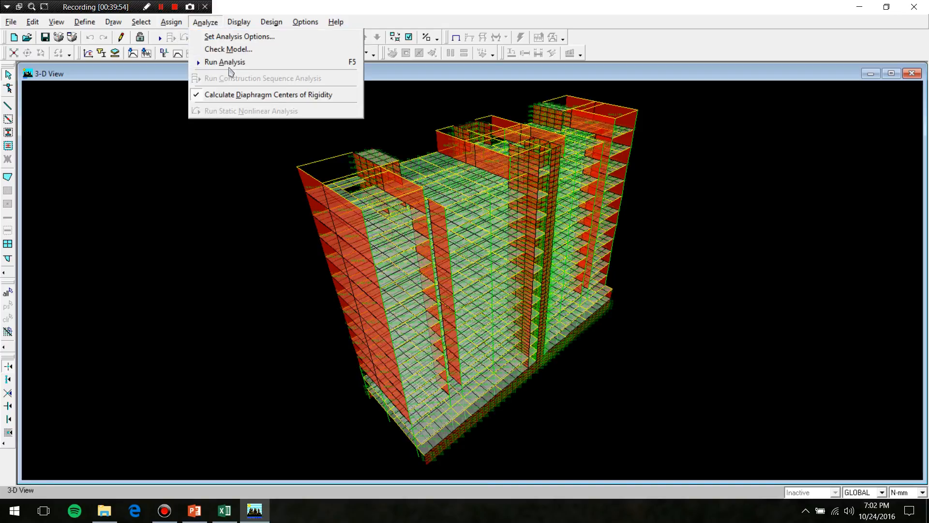
left_click(227, 62)
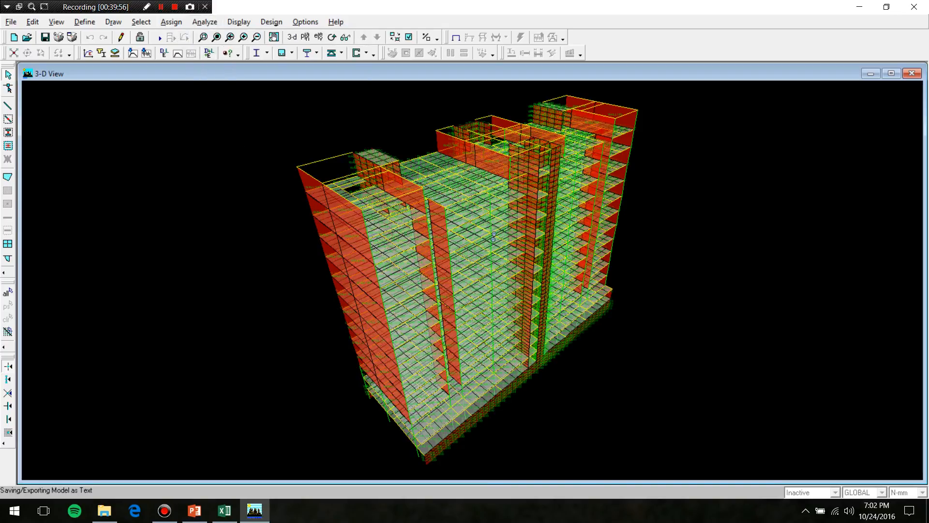
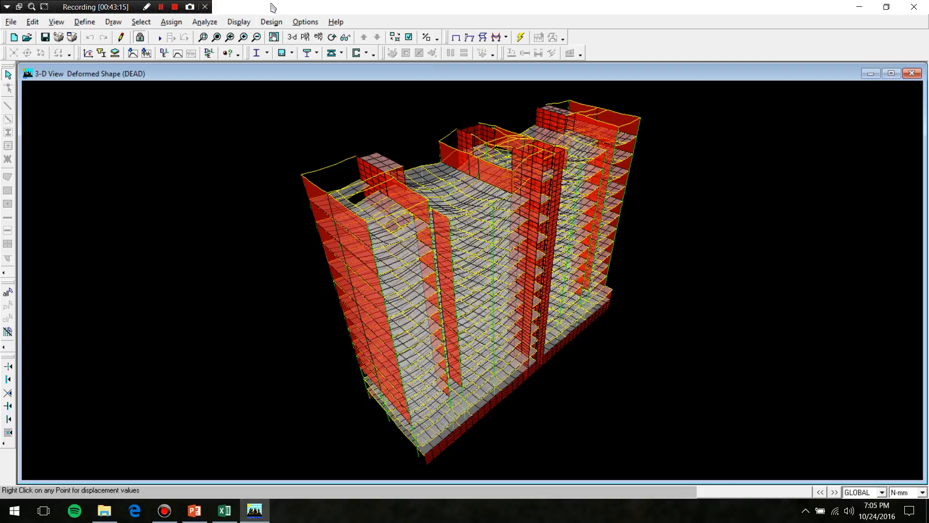
- Review the SPECX response spectrum case's input function, scale factor and eccentricity, then close its definition without changes
left_click(85, 21)
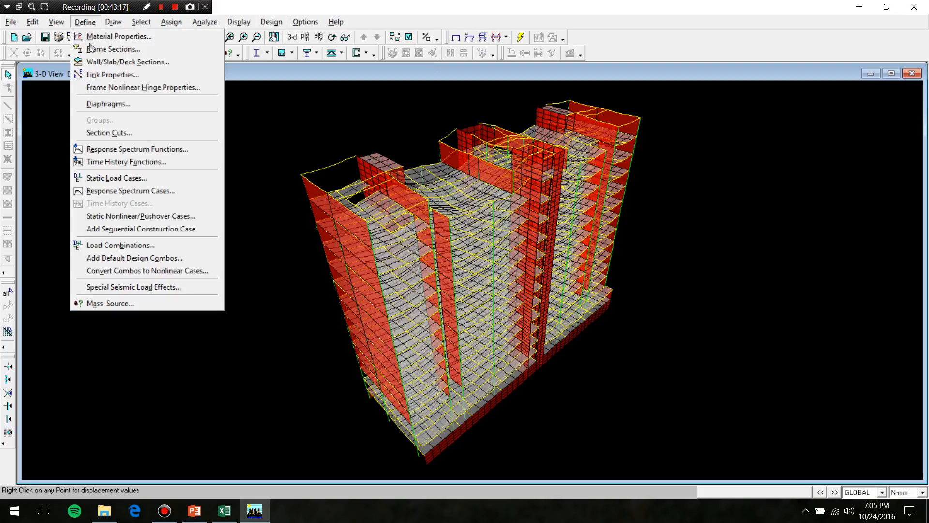
left_click(128, 192)
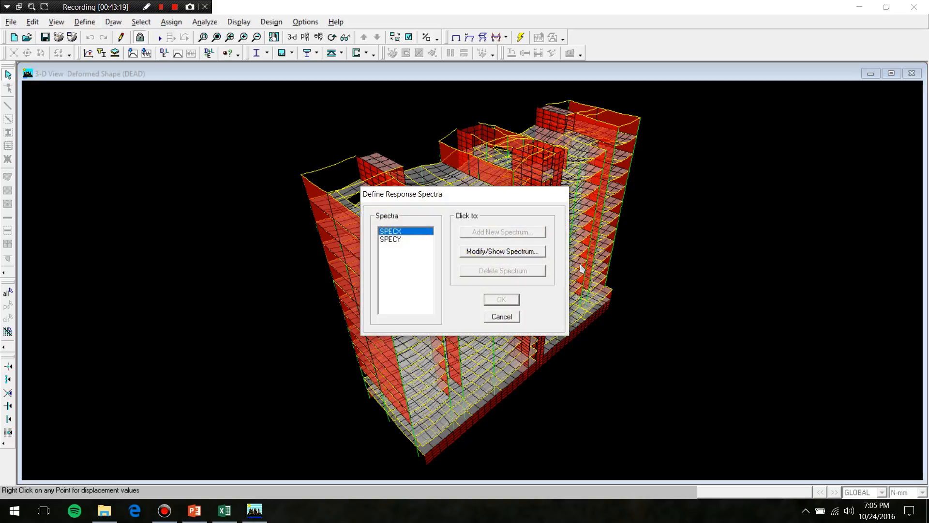
left_click(491, 252)
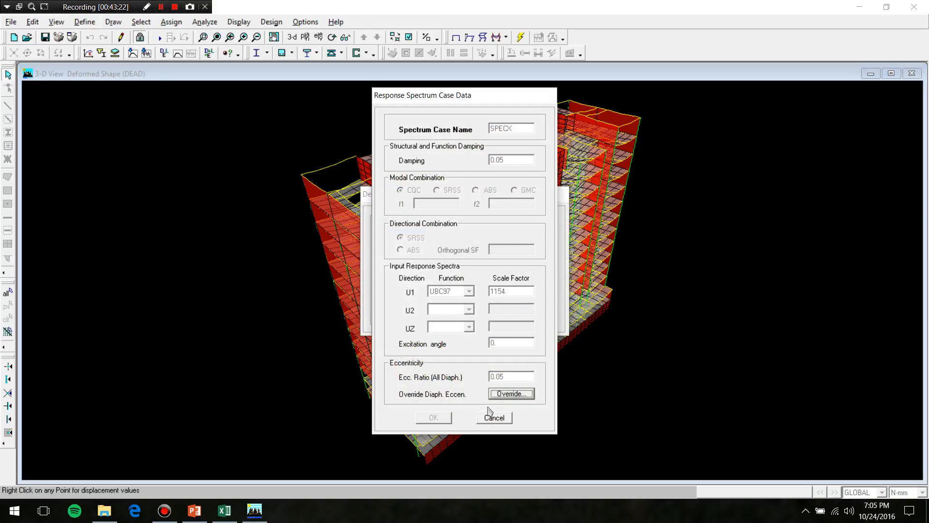
left_click(499, 418)
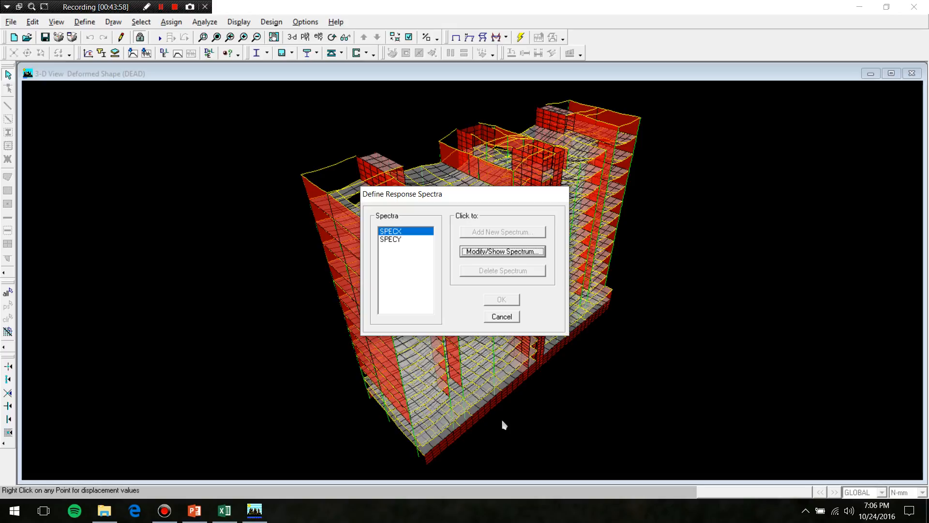
left_click(501, 319)
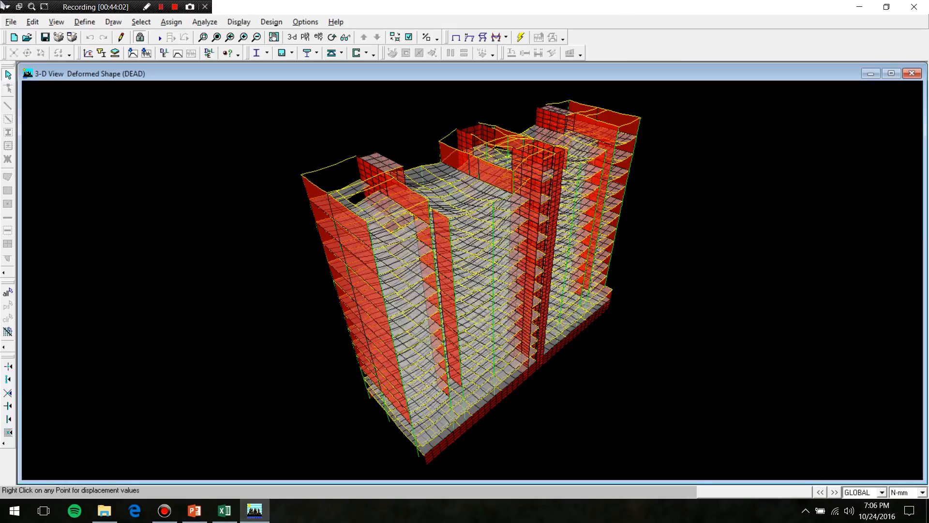
- Open the table selection for the model and include the Building Output tables from the analysis results
left_click(247, 25)
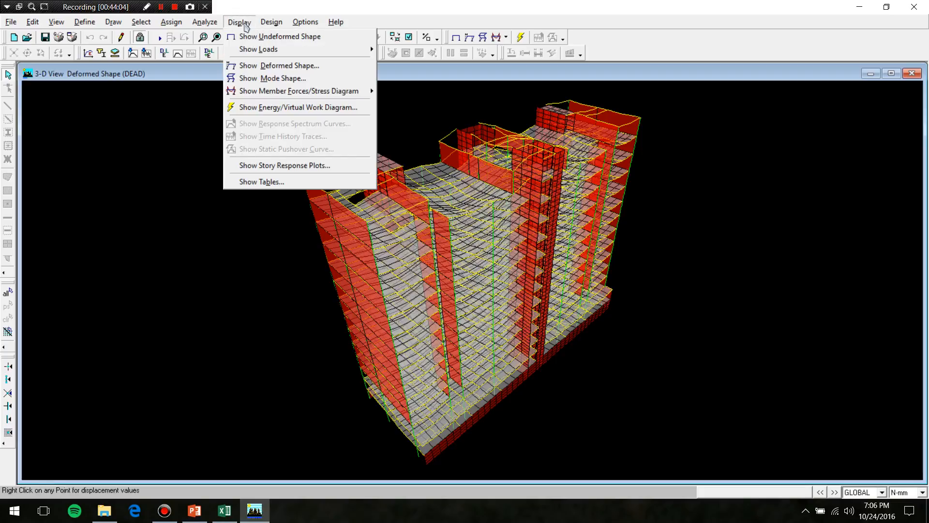
left_click(293, 183)
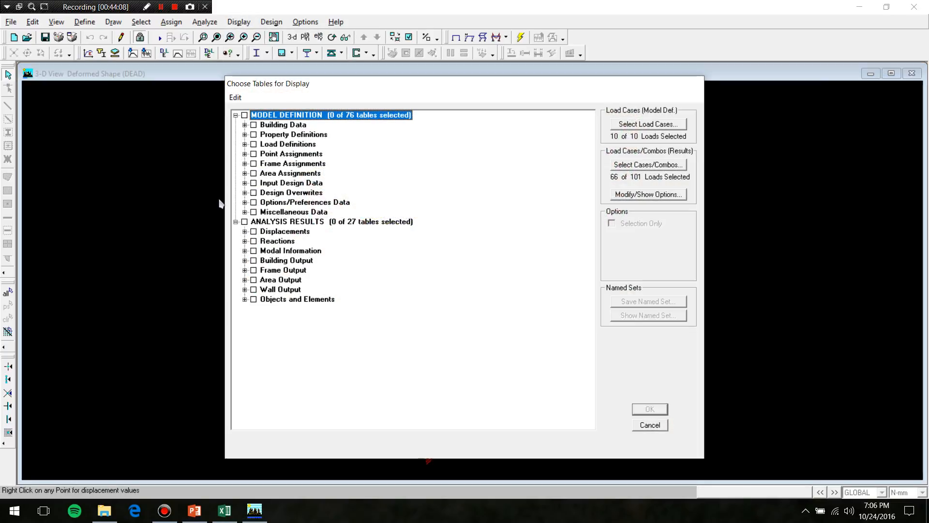
left_click(253, 260)
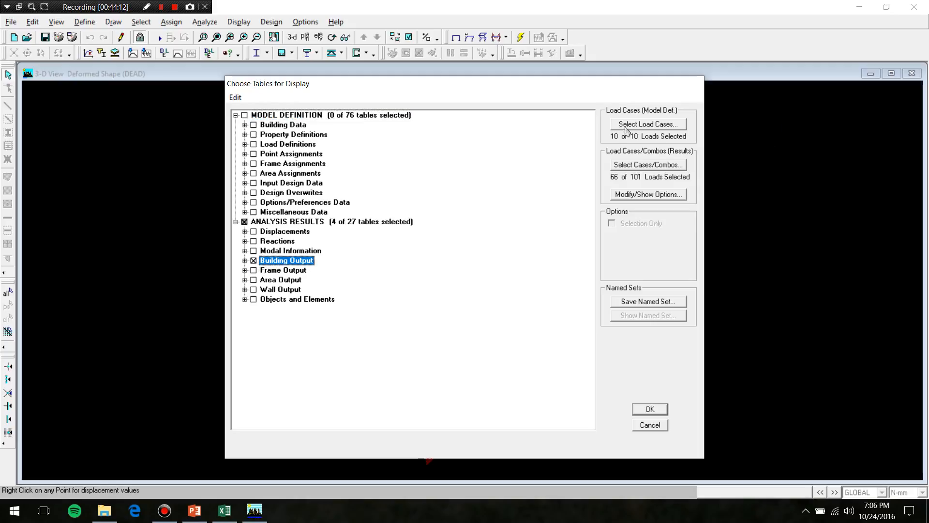
- Limit the output cases for the results tables to EQX1, EQX2, EQY1, EQY2, SPECX and SPECY
left_click(635, 165)
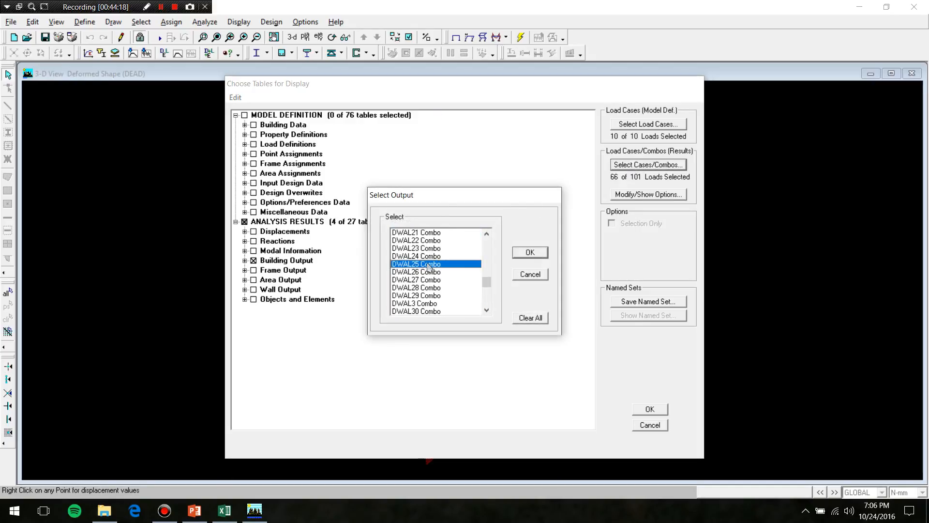
scroll(430, 271, "up", 2)
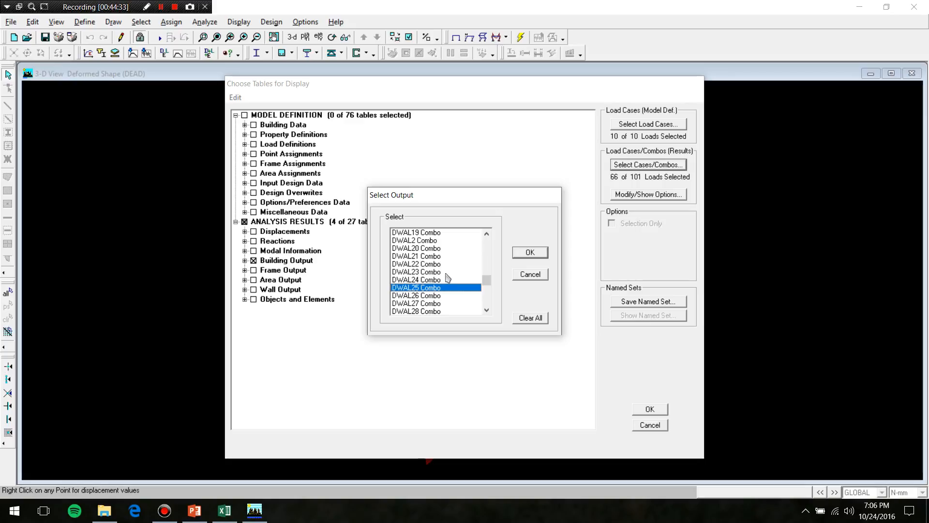
scroll(448, 280, "up", 15)
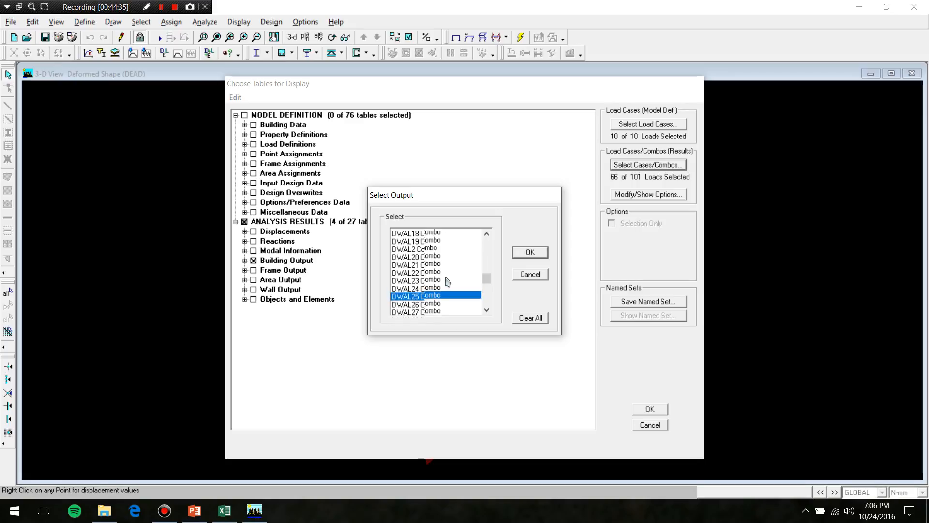
scroll(448, 282, "down", 15)
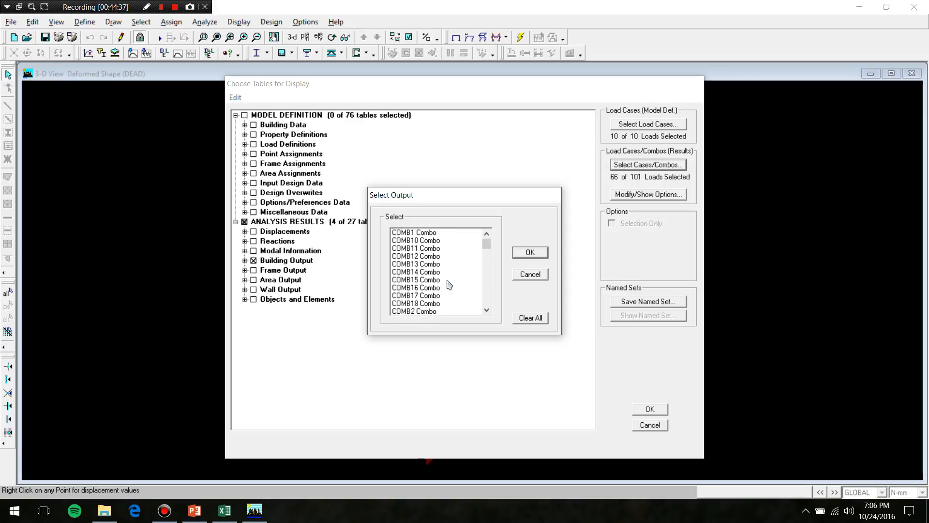
scroll(449, 262, "down", 12)
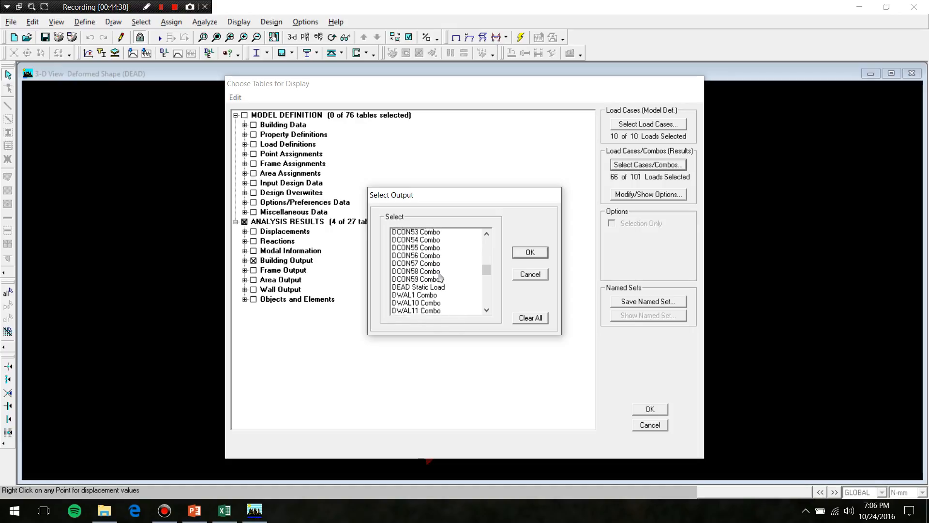
scroll(415, 297, "down", 4)
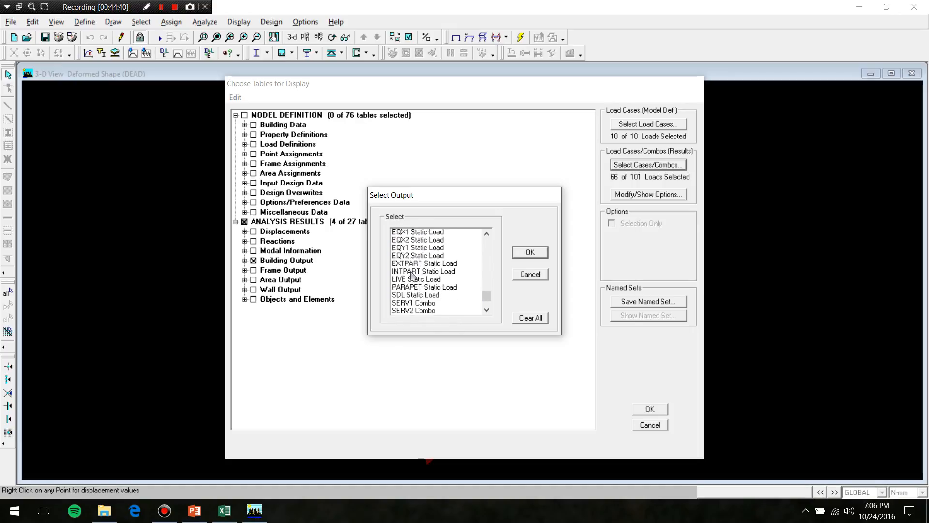
left_click(404, 242)
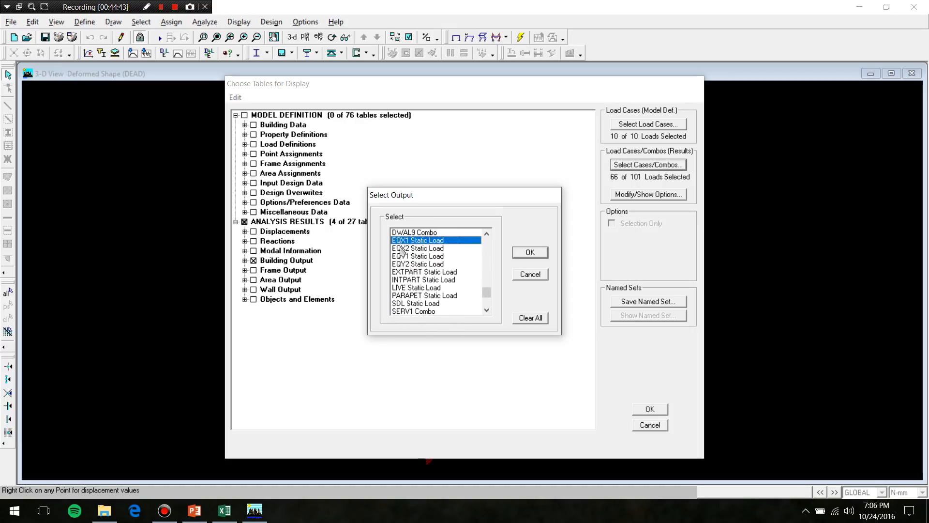
left_click(394, 257, "shift")
left_click(398, 265, "shift")
scroll(409, 291, "down", 4)
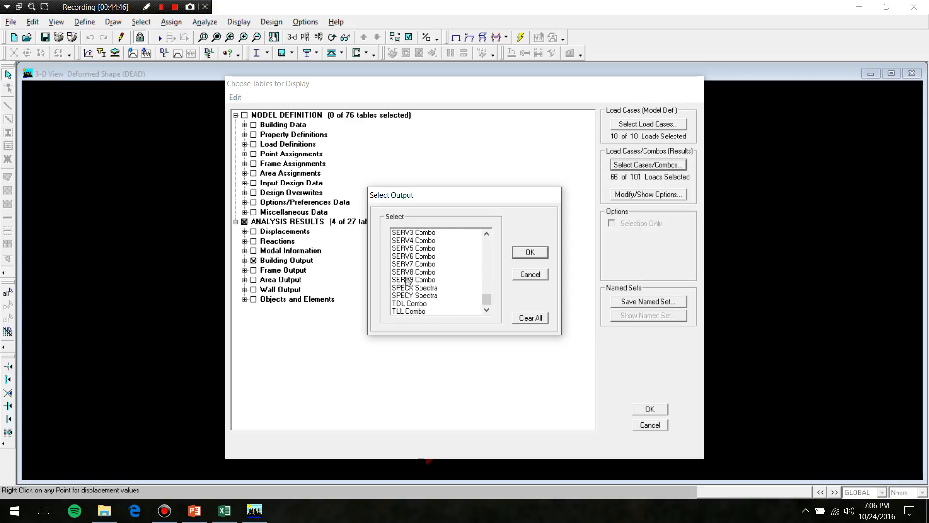
left_click(406, 287)
left_click(406, 296, "ctrl")
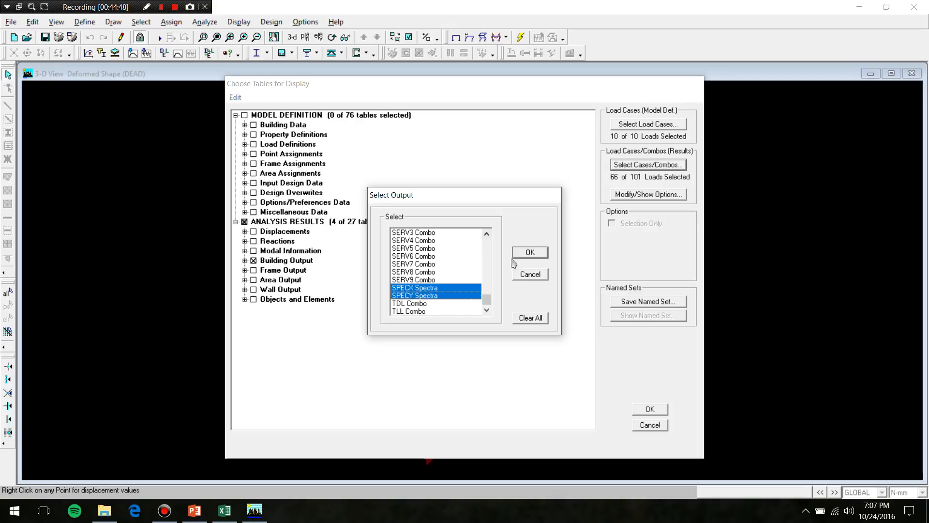
left_click(530, 252)
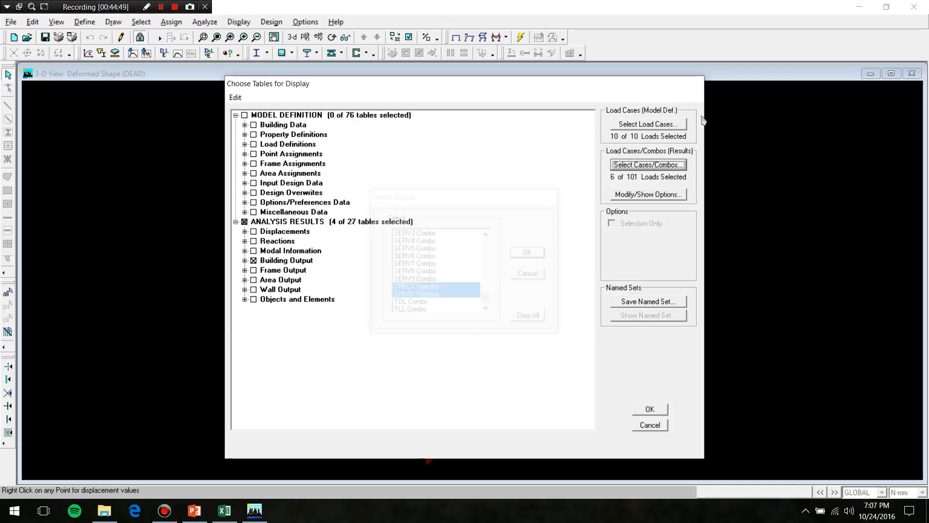
- Display the Story Shears table, copy the entire table, and close the results
left_click(650, 409)
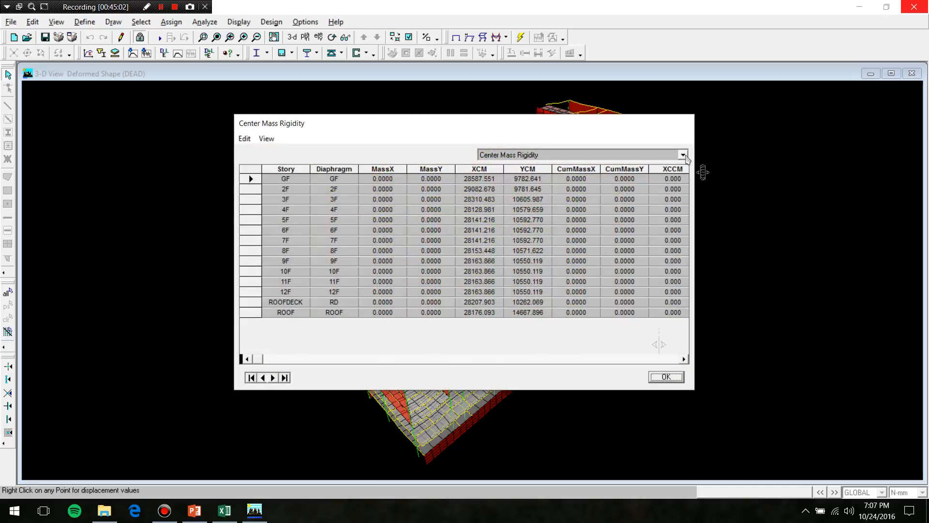
left_click(682, 154)
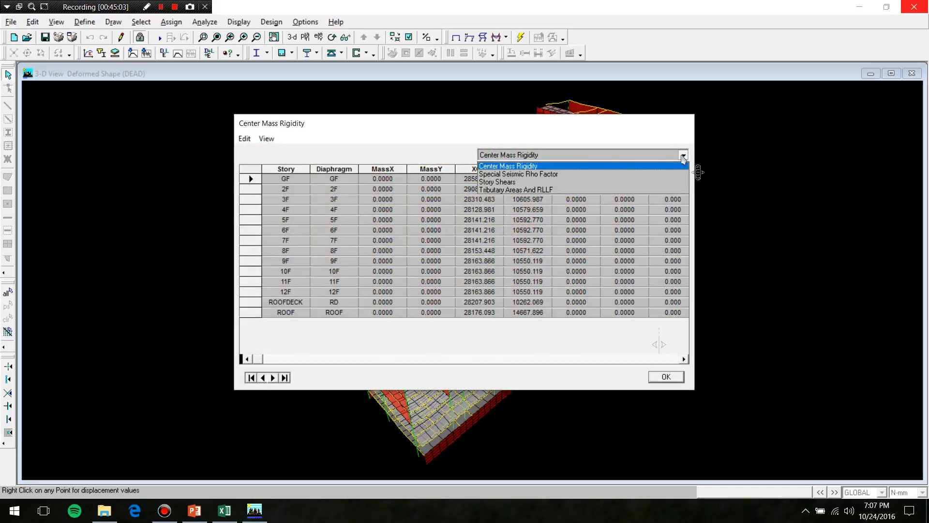
left_click(523, 182)
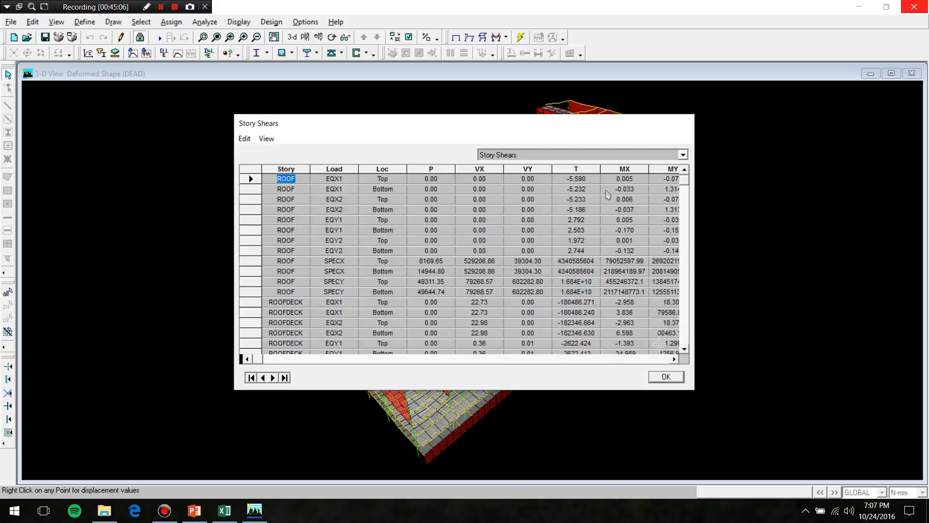
left_click(245, 139)
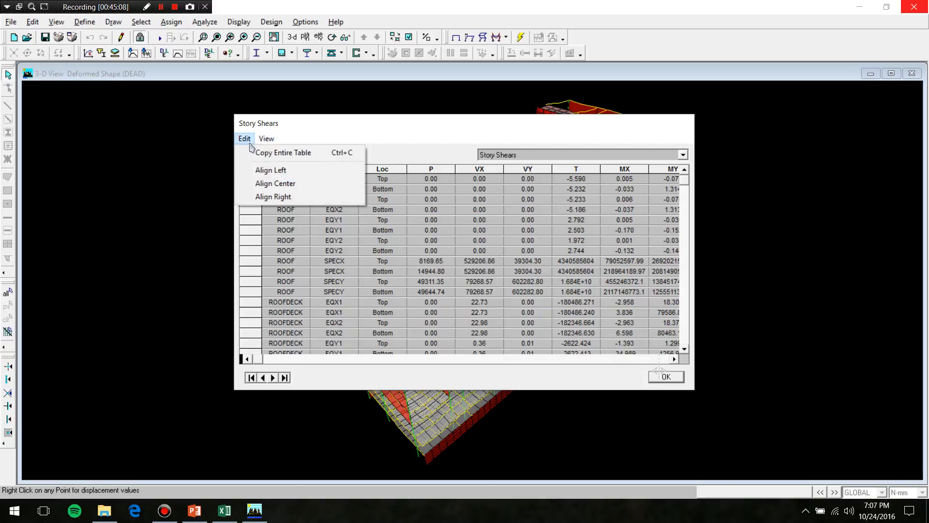
left_click(283, 152)
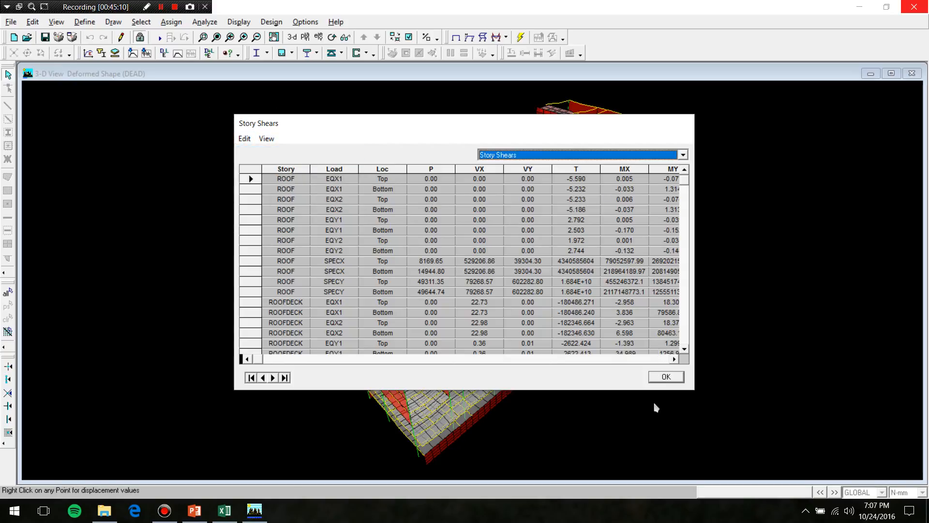
left_click(666, 377)
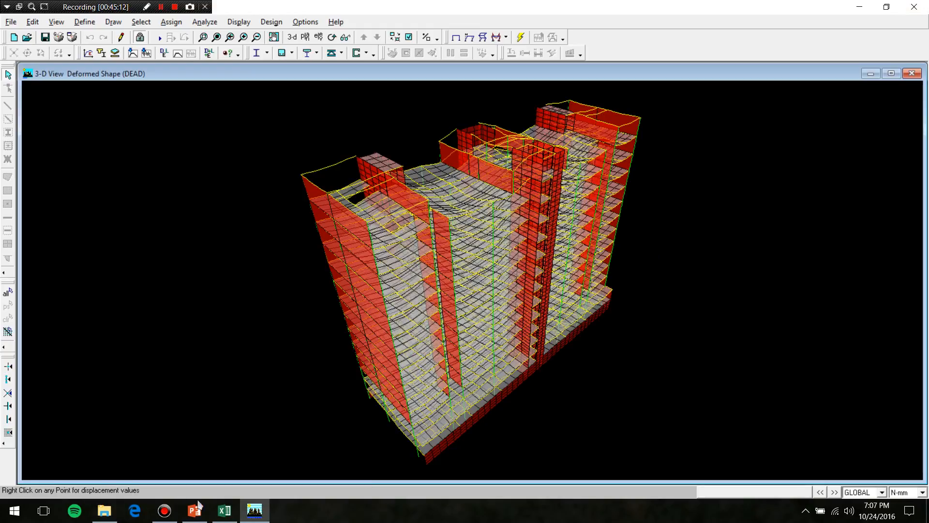
- Switch to the SCALE UP workbook in Excel and select all cells of Sheet2
left_click(224, 510)
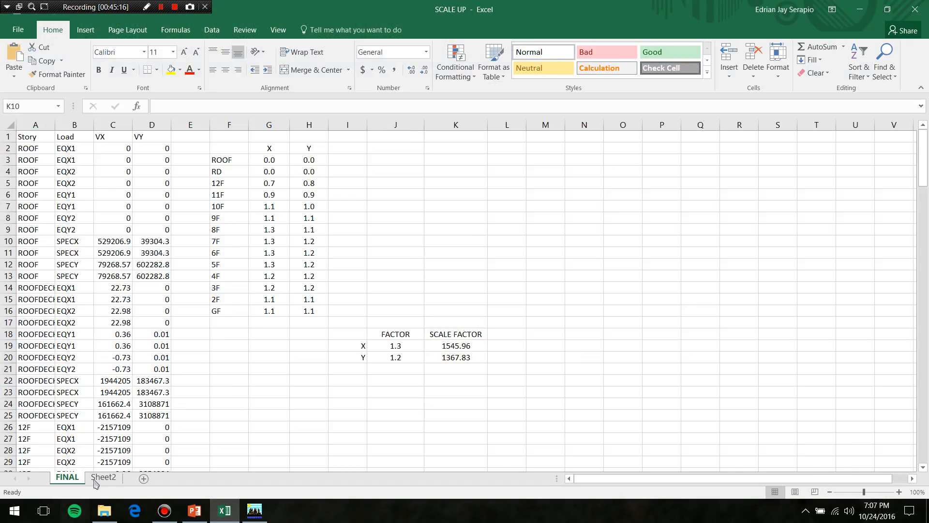
left_click(113, 470)
left_click(103, 476)
left_click(300, 193)
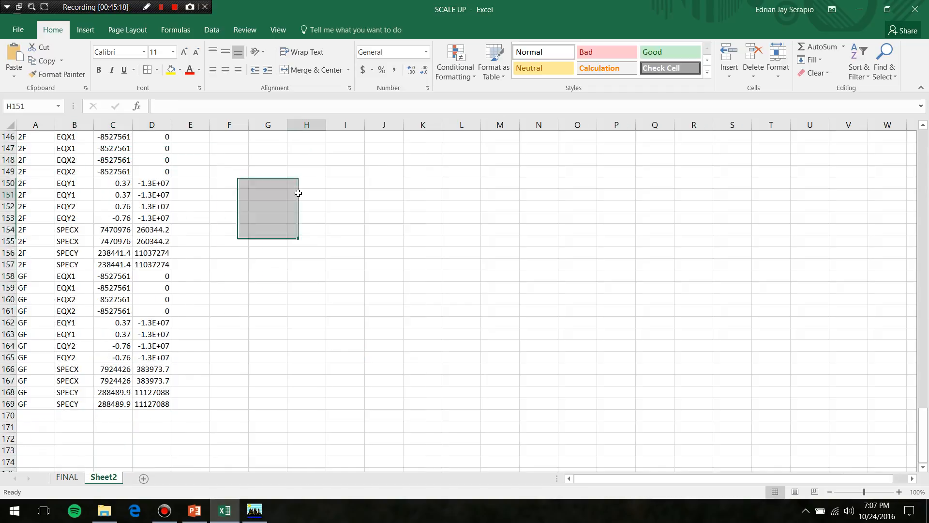
key("ctrl+a")
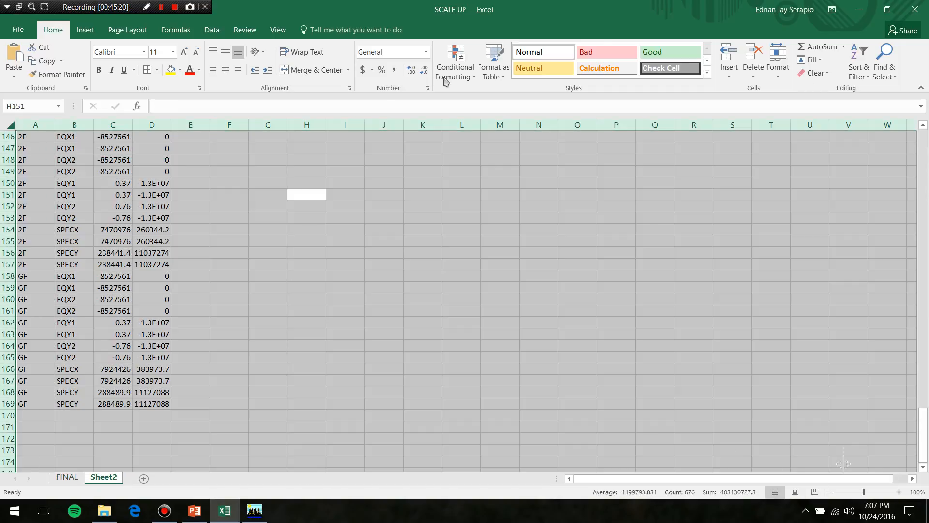
- Clear all contents and formatting from the whole of Sheet2
scroll(484, 179, "up", 4)
left_click(823, 73)
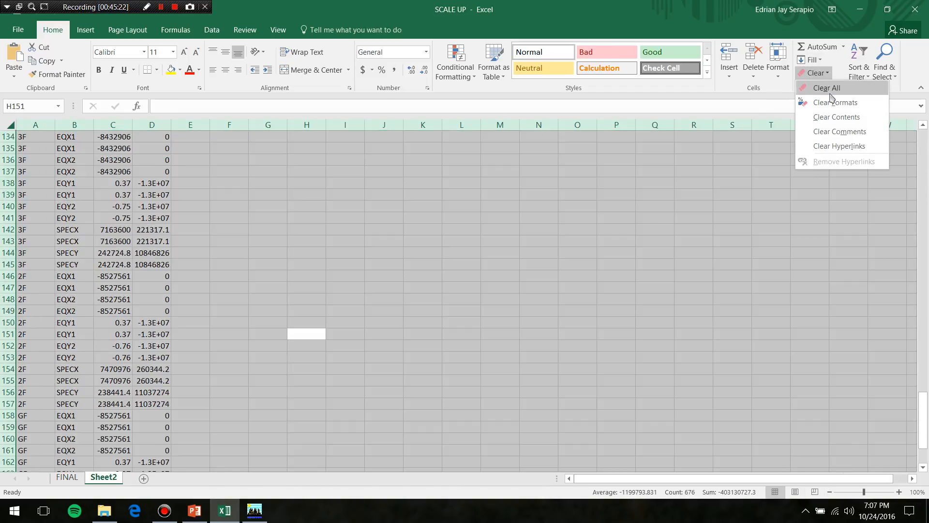
left_click(822, 88)
scroll(237, 145, "up", 3)
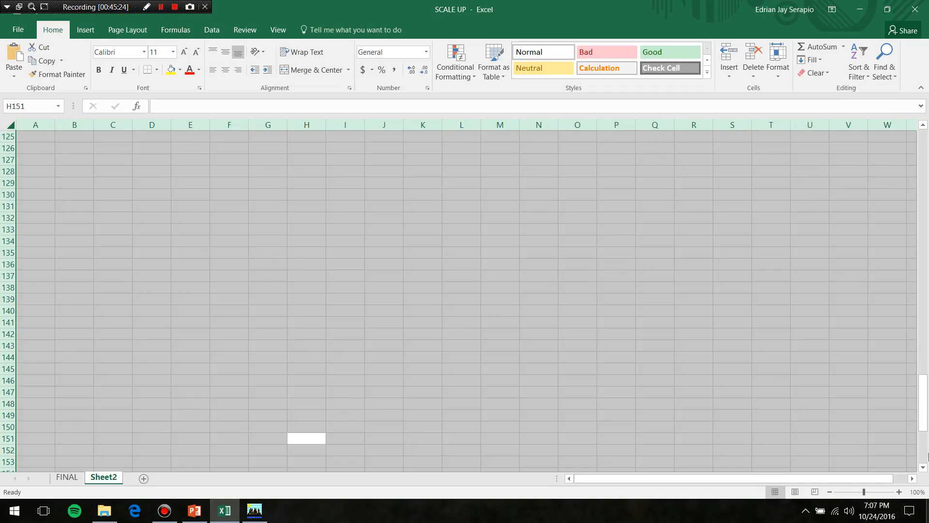
left_click_drag(927, 408, 924, 160)
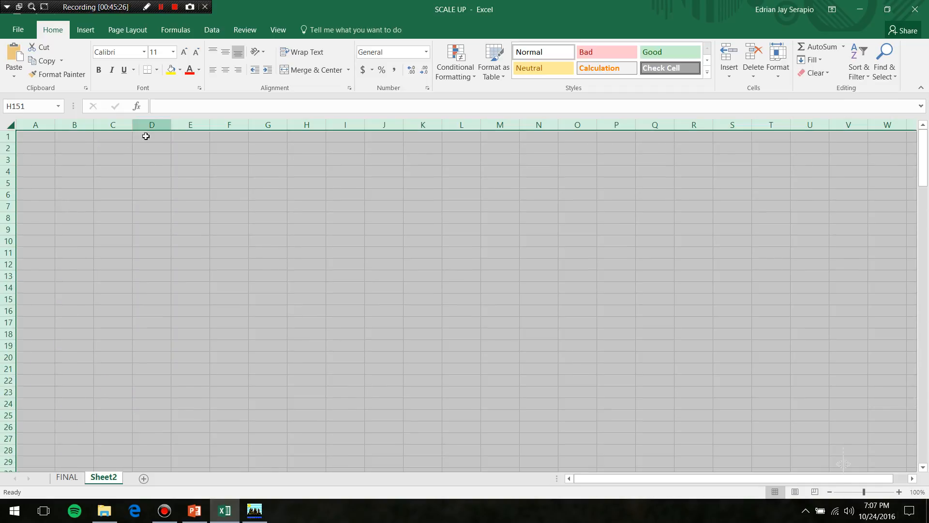
- Paste the copied story shear table into Sheet2 starting at cell A1
left_click(37, 139)
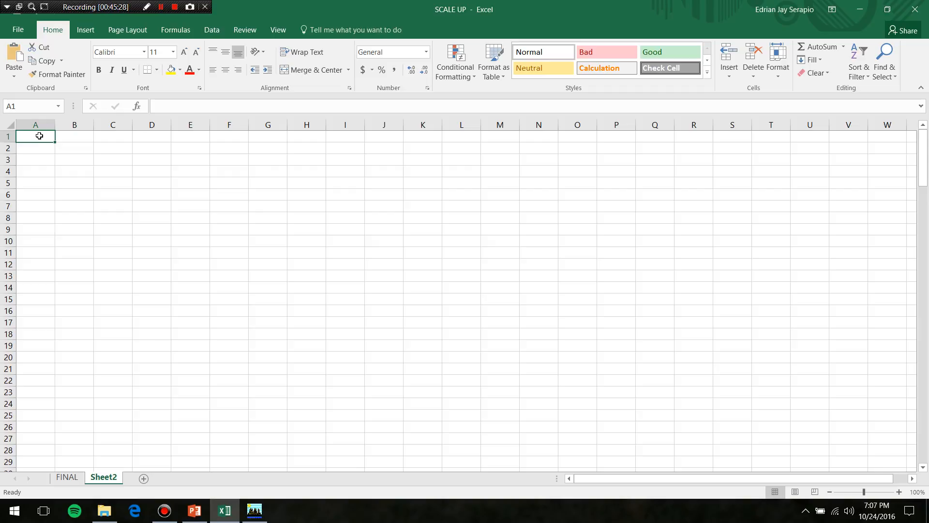
key("ctrl+v")
left_click(66, 159)
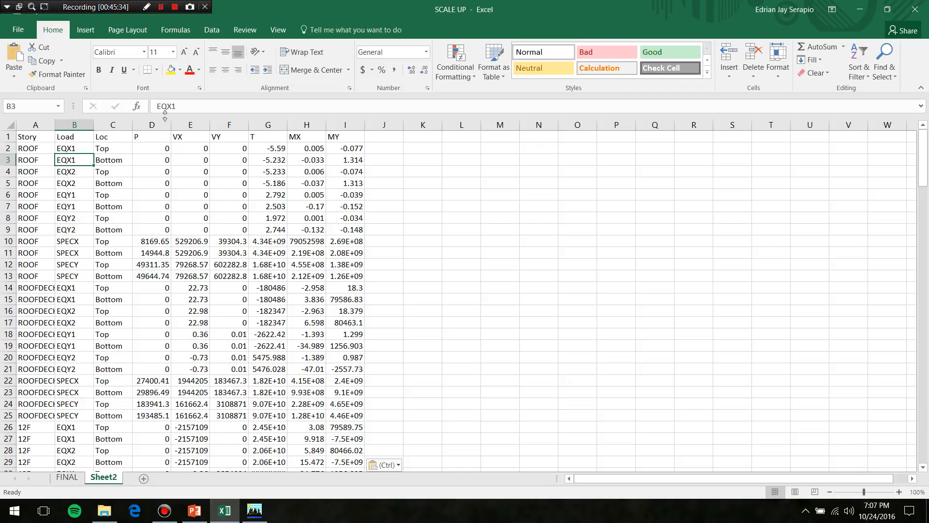
- Delete the Loc, P, T, MX and MY columns from Sheet2, keeping only Story, Load, VX and VY
left_click(209, 129)
left_click_drag(209, 128, 222, 129)
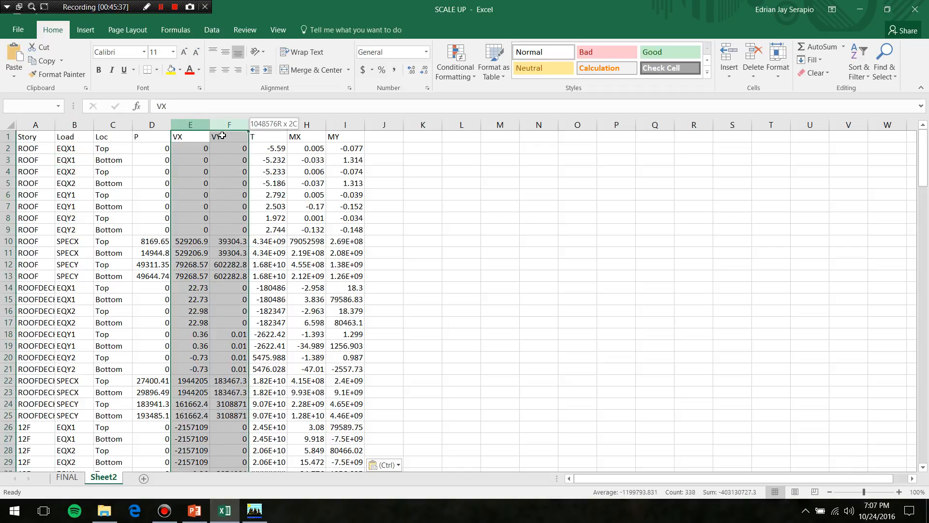
left_click_drag(37, 124, 56, 131)
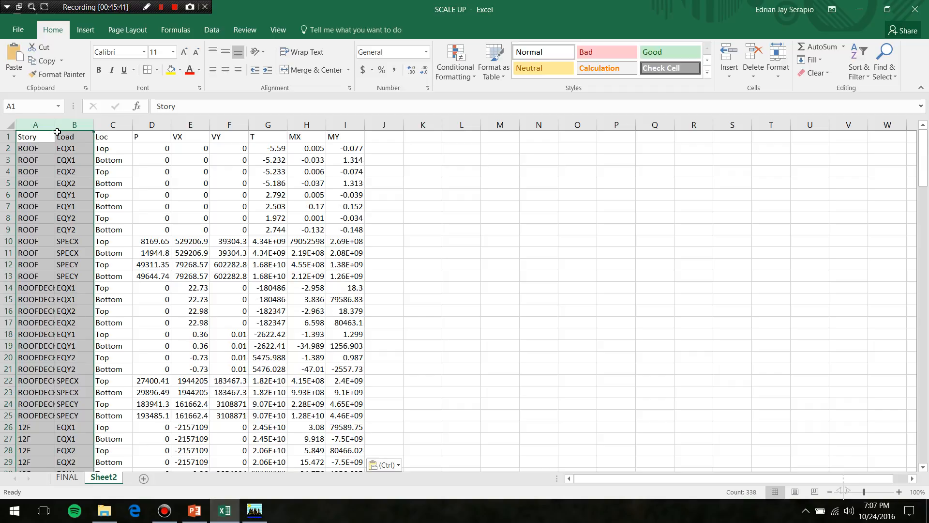
left_click(127, 126)
left_click_drag(127, 126, 160, 127)
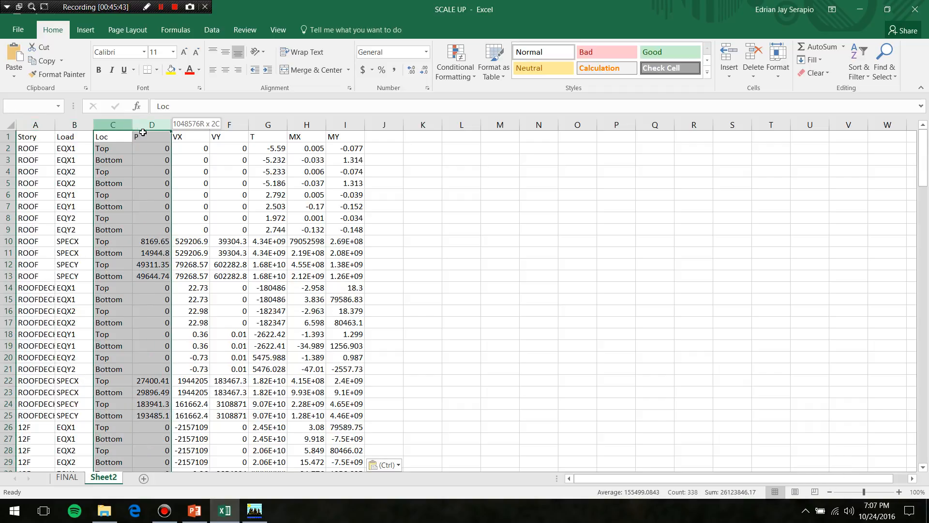
left_click_drag(268, 126, 351, 122, "ctrl")
right_click(351, 122)
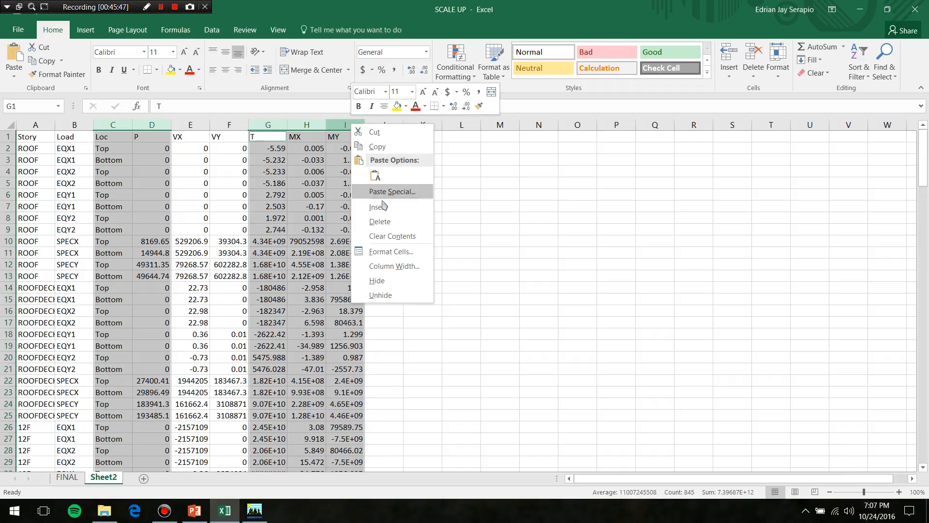
left_click(378, 219)
left_click(126, 183)
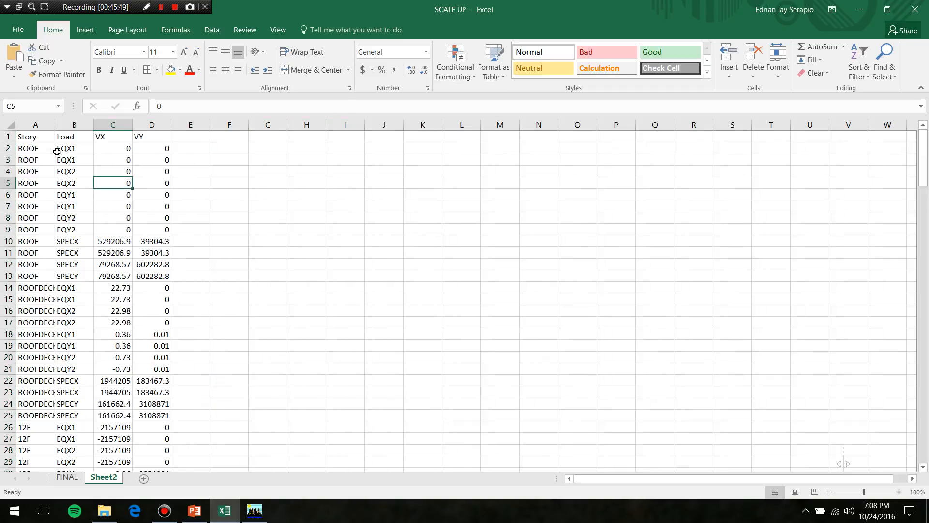
- Copy the Story, Load, VX and VY data in A1:D169 of Sheet2 to cell A1 of the FINAL sheet
left_click_drag(38, 141, 141, 322)
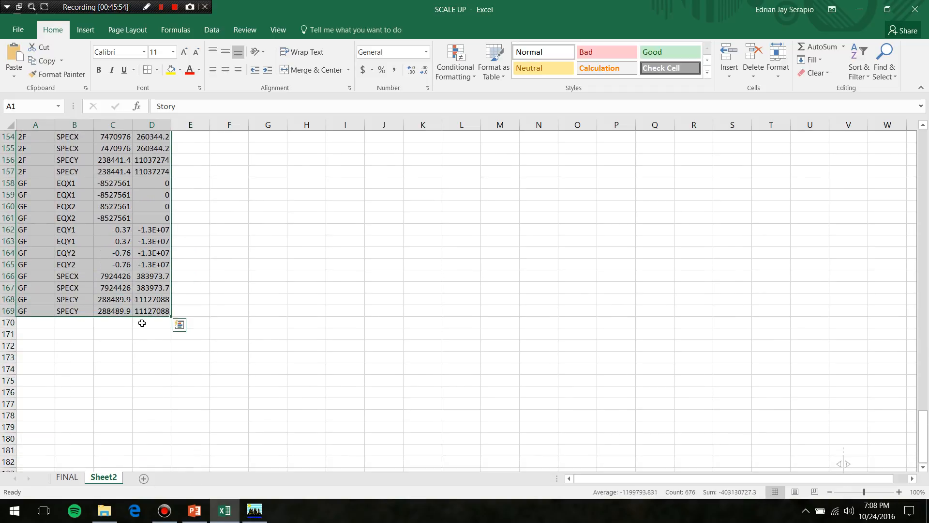
key("ctrl+c")
left_click(67, 476)
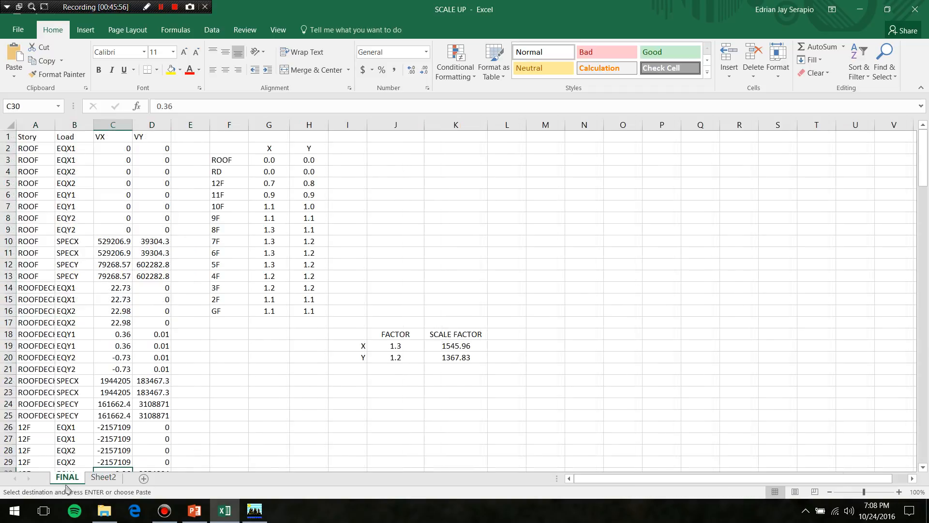
left_click(22, 137)
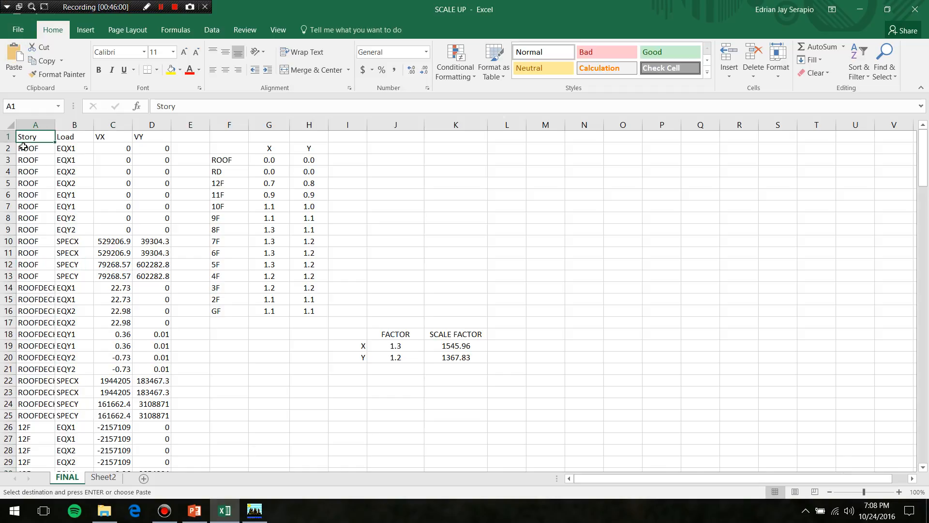
key("ctrl+v")
- Review the X and Y ratio formulas for the stories in G3:H16 of the FINAL sheet
left_click(300, 315)
left_click(287, 265)
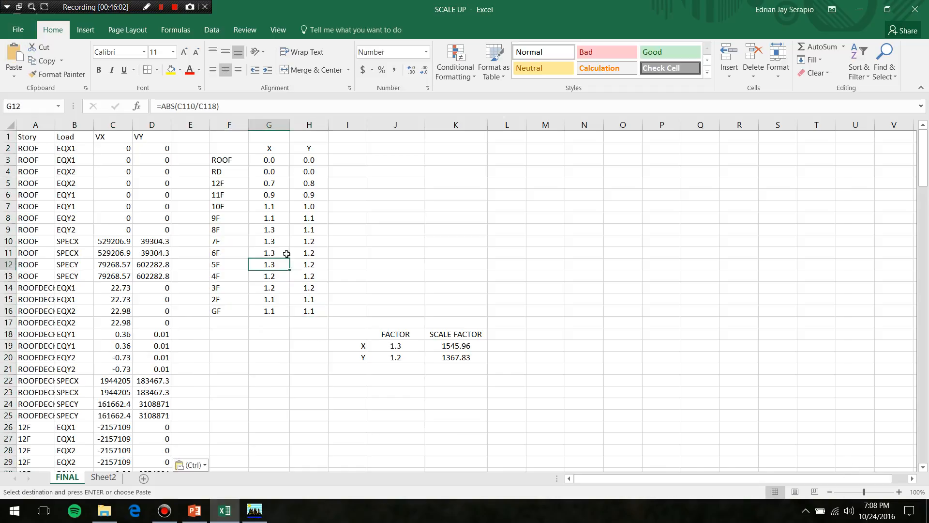
left_click(295, 262)
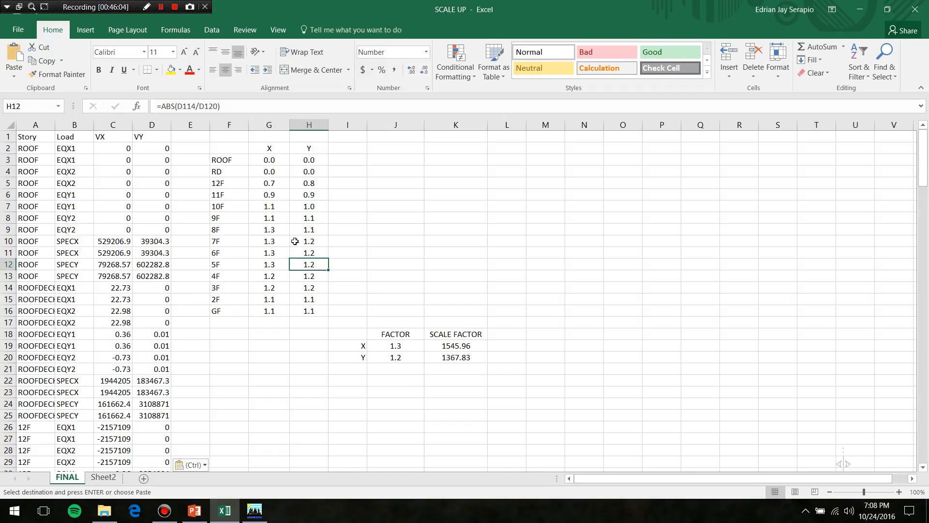
left_click(267, 233)
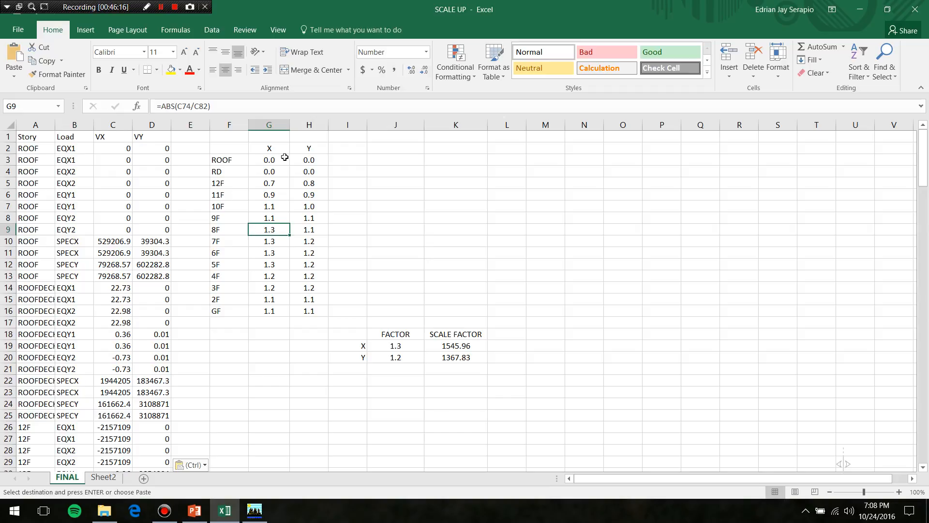
left_click_drag(272, 165, 310, 311)
key("ctrl+v")
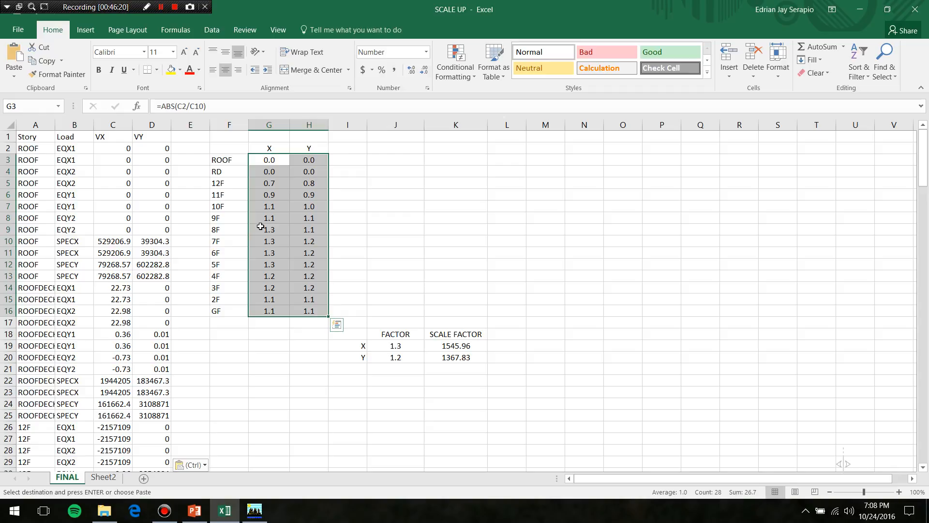
left_click(269, 254)
left_click(269, 230)
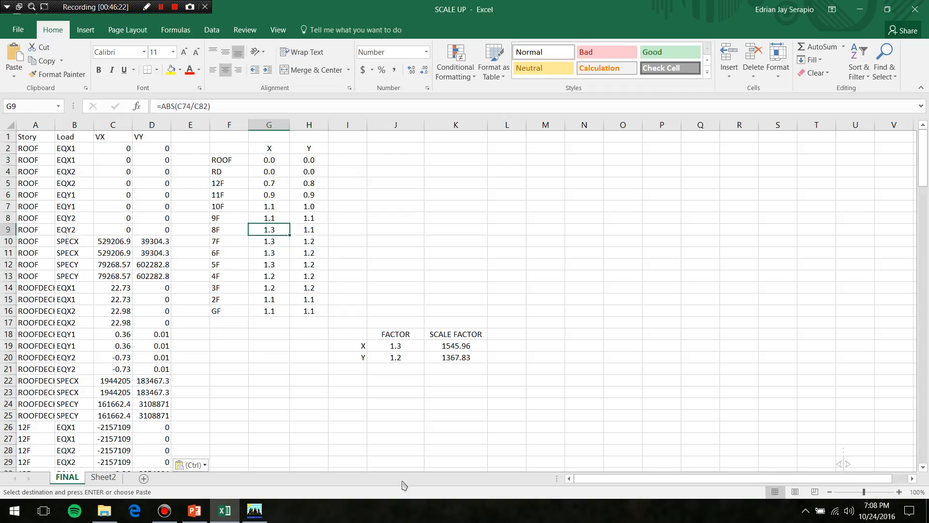
- Inspect the formulas behind the X factor in J19 and the X and Y scale factors in K19:K20
left_click(391, 343)
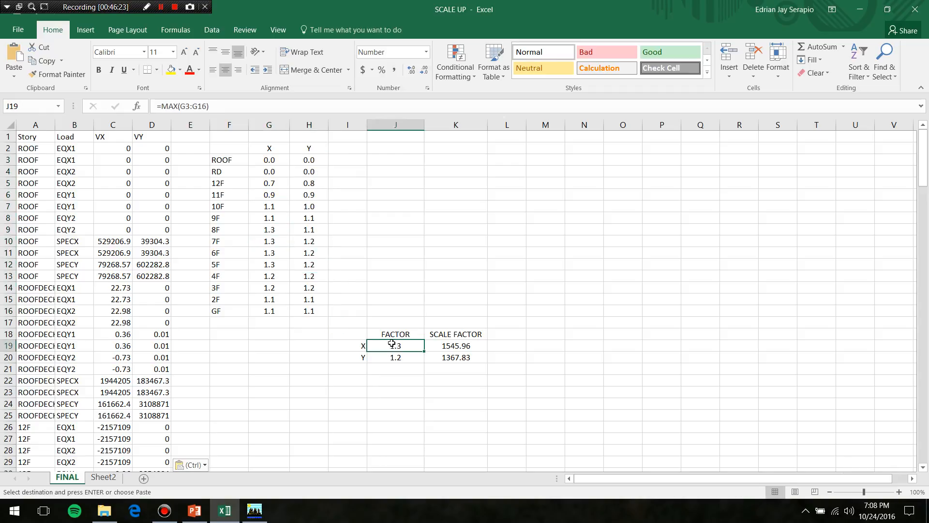
left_click(468, 346)
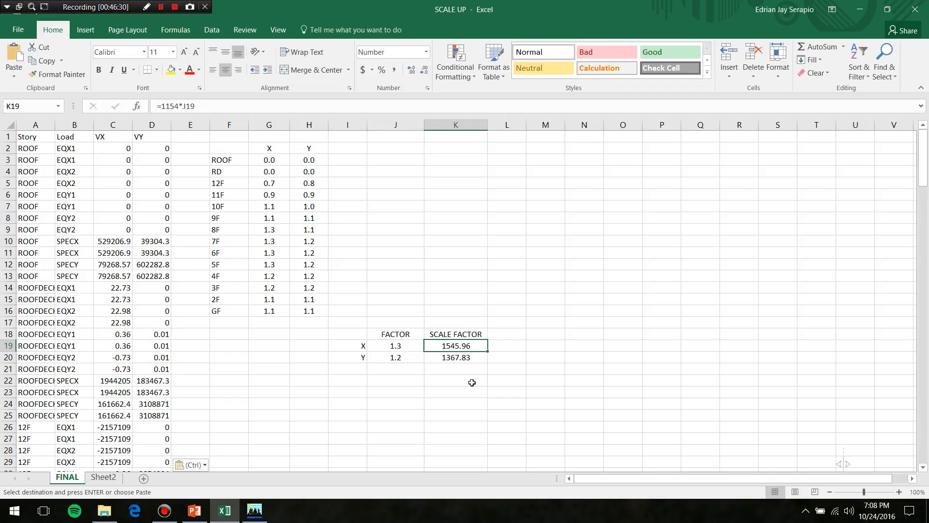
left_click(463, 356)
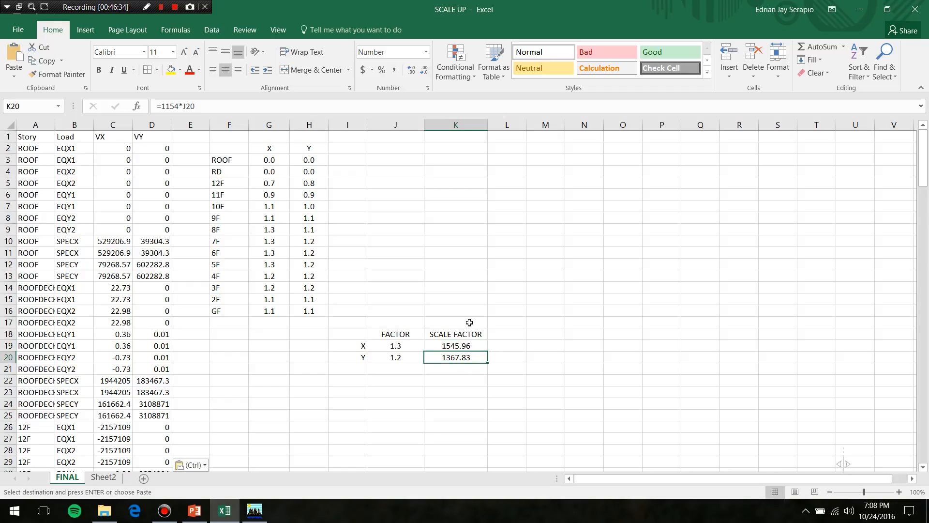
left_click_drag(466, 346, 472, 358)
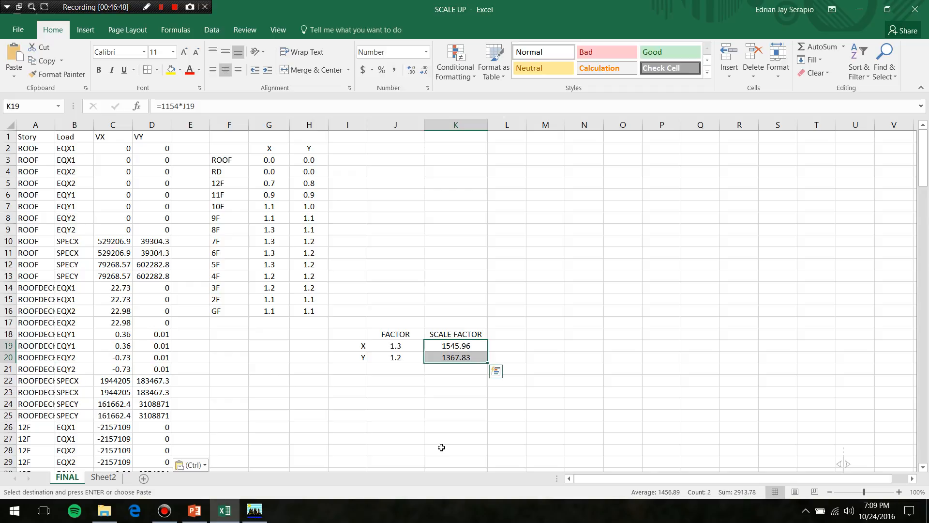
left_click(413, 251)
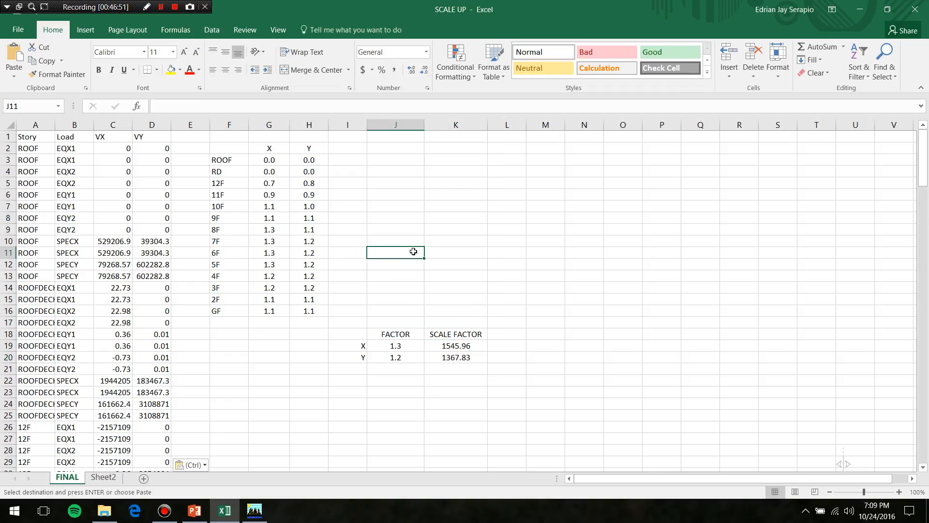
- Examine the 10F X ratio formula in G7 and trace its referenced VX cells in the story data
left_click(271, 205)
double_click(272, 205)
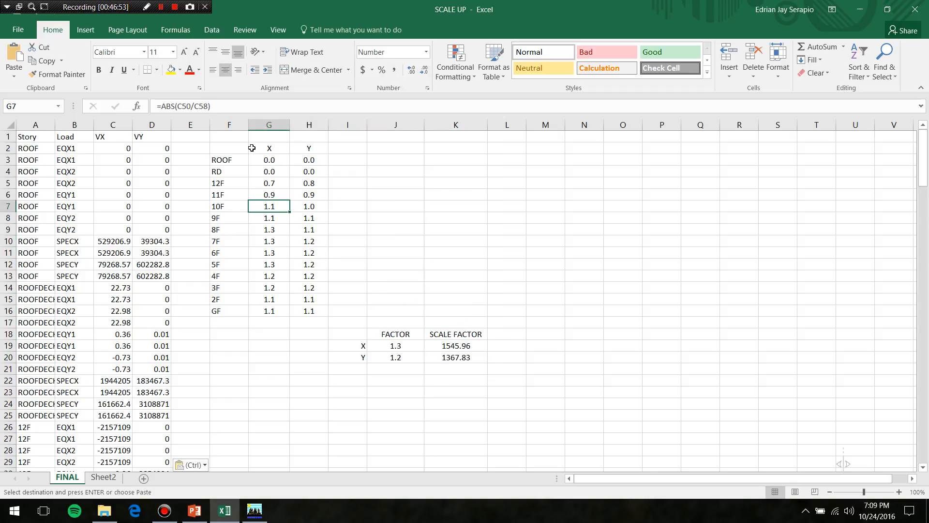
left_click(228, 105)
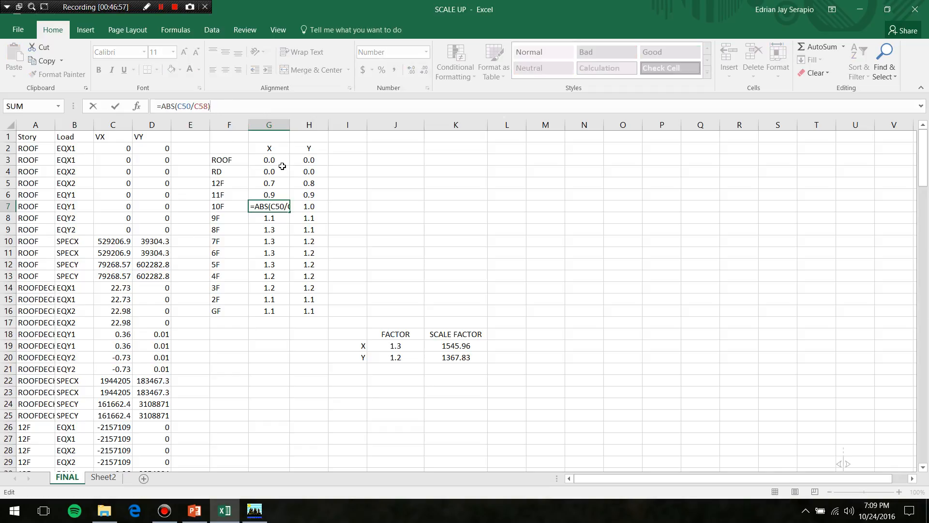
key("Escape")
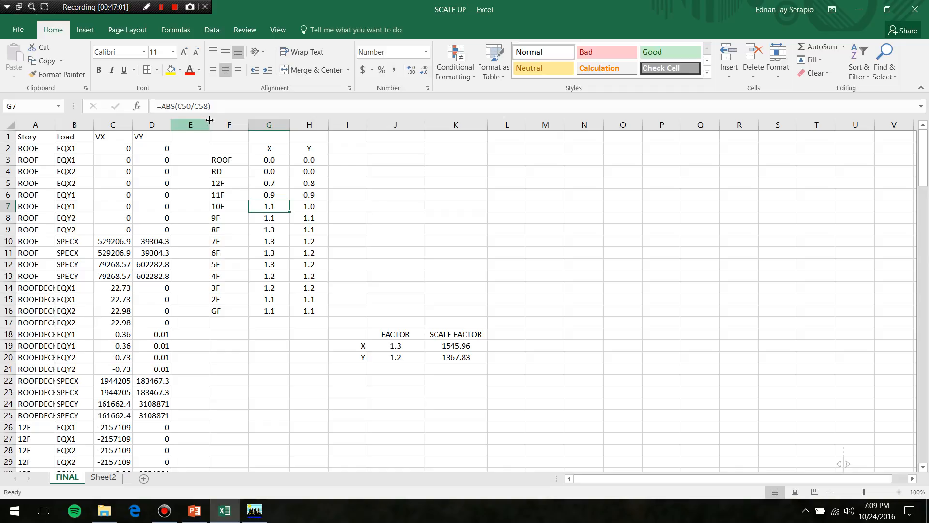
left_click(229, 105)
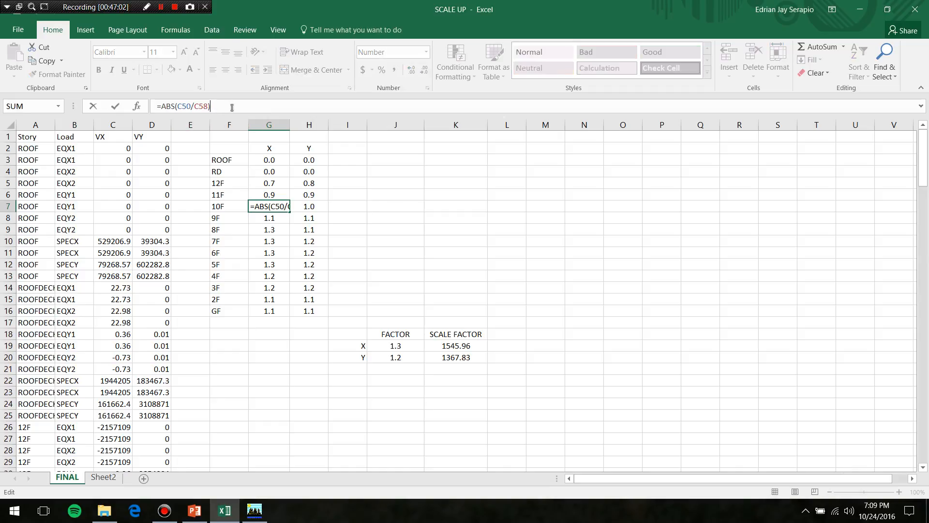
left_click(924, 242)
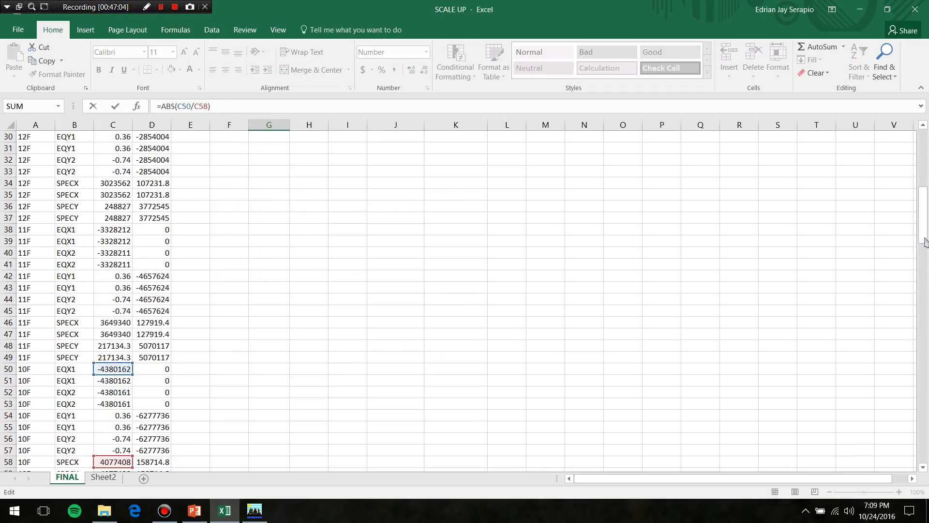
left_click(924, 247)
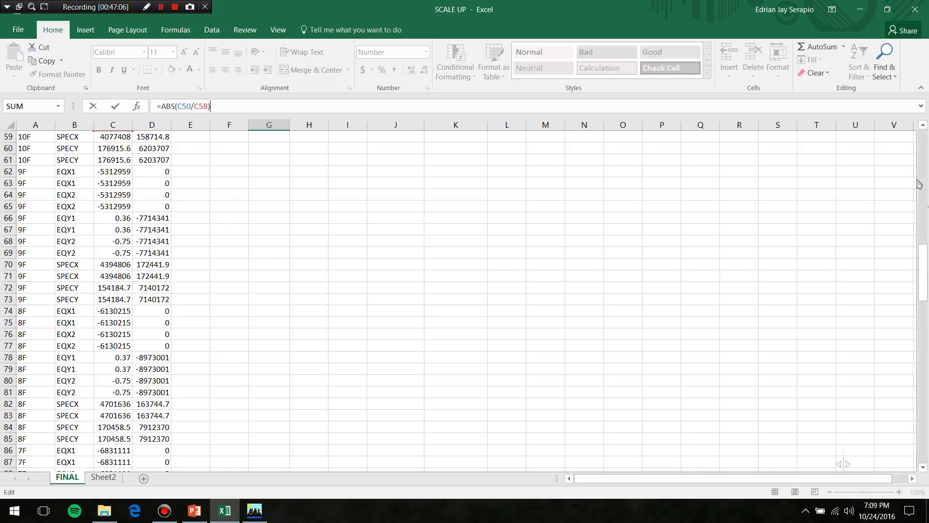
left_click(923, 124)
left_click(924, 125)
left_click(923, 125)
left_click(923, 124)
left_click(923, 125)
left_click(923, 125)
left_click(923, 125)
left_click(923, 125)
left_click(922, 125)
left_click(922, 126)
left_click(923, 126)
left_click(923, 126)
left_click(922, 126)
left_click(922, 125)
left_click(923, 125)
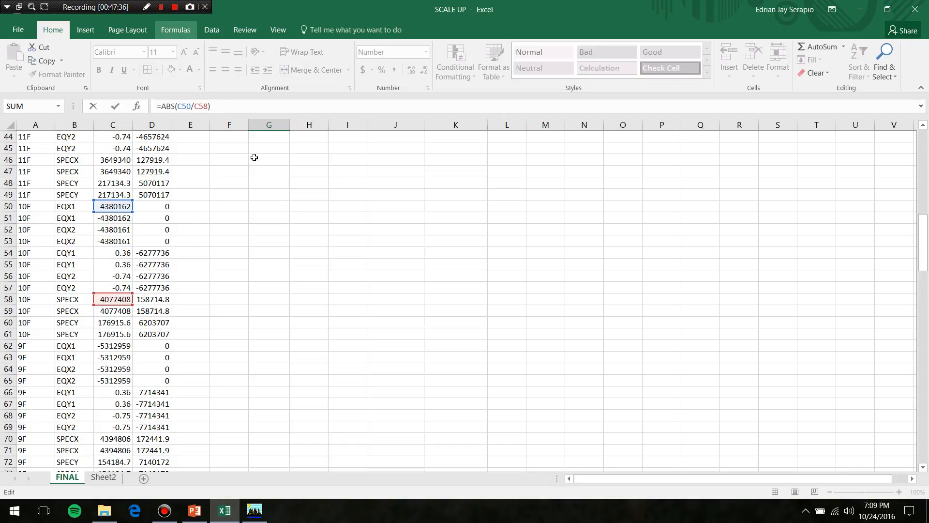
left_click_drag(923, 240, 923, 155)
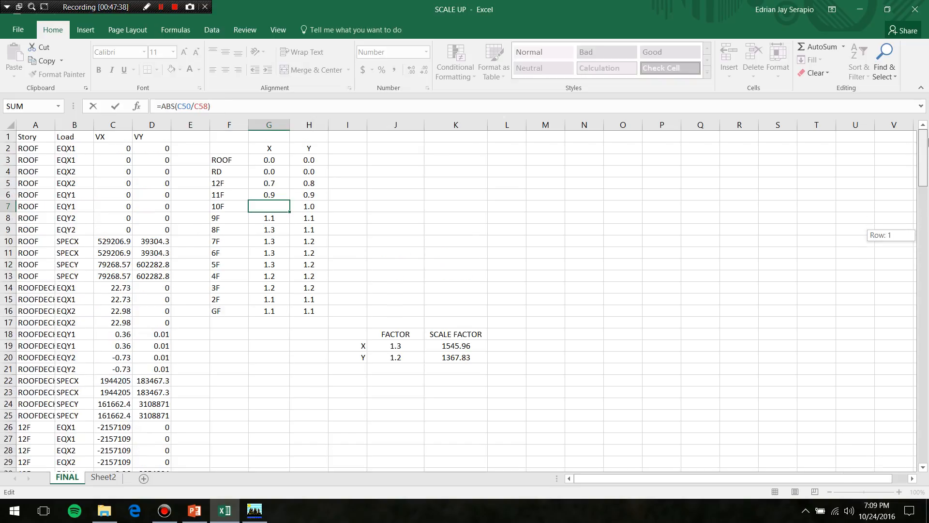
key("ctrl+Return")
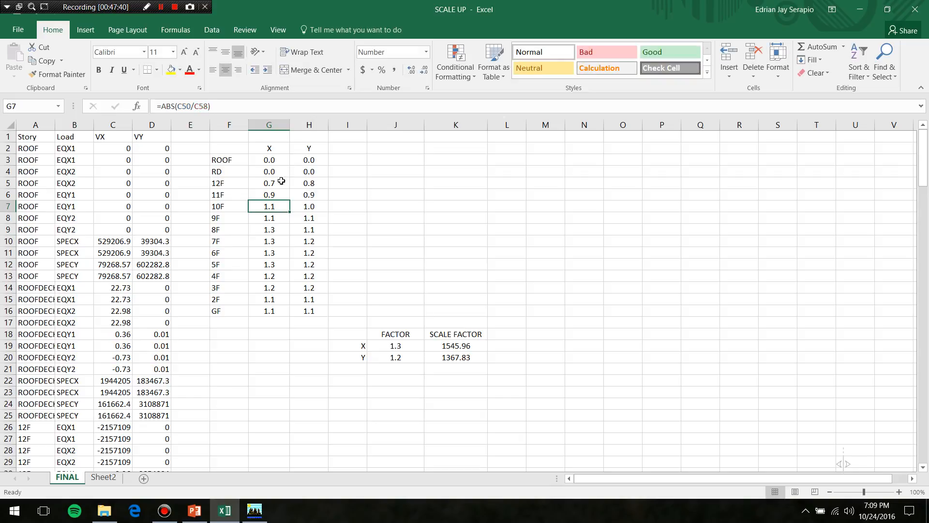
- Examine the 9F Y ratio formula in H8 and trace its referenced VY cells in the story data
left_click(307, 217)
left_click(236, 107)
left_click_drag(924, 172, 925, 280)
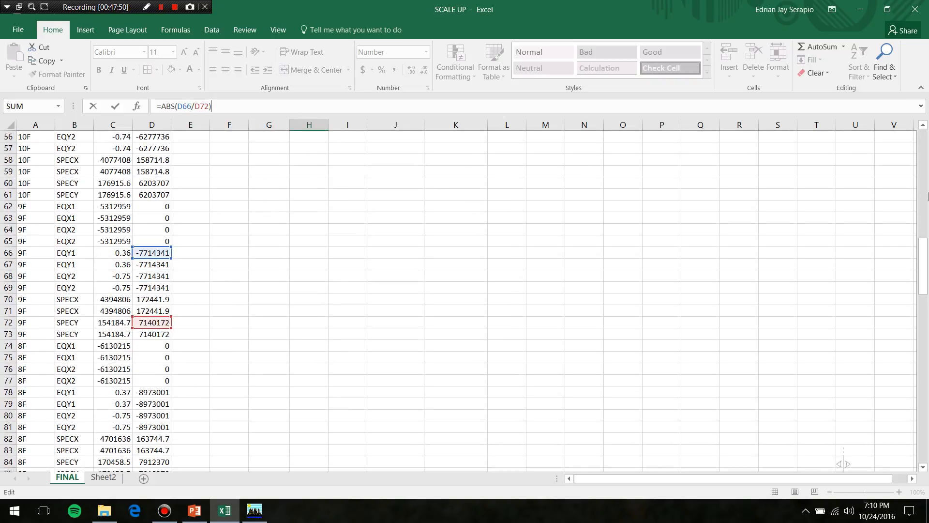
left_click_drag(923, 265, 926, 135)
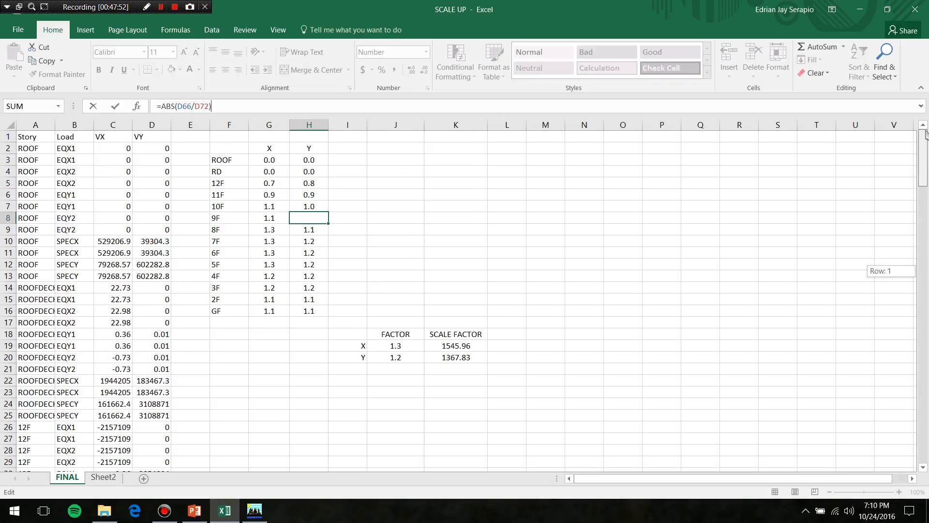
key("ctrl+Return")
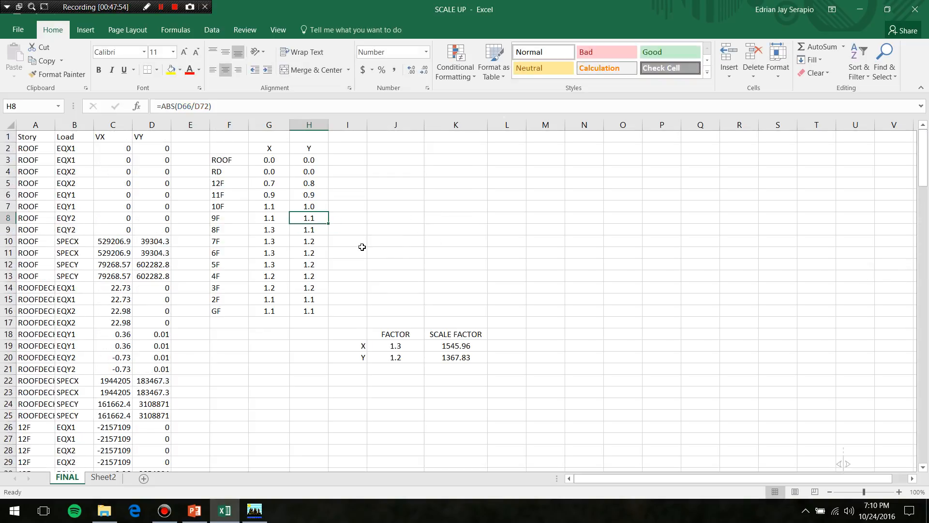
- Examine the 7F X ratio formula in G10 and the range referenced by the X factor formula in J19
left_click(261, 242)
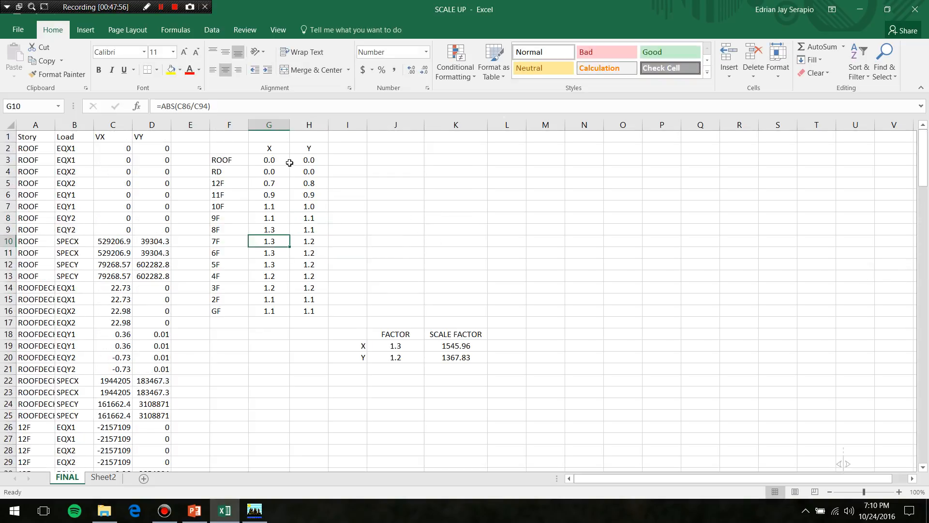
left_click(413, 344)
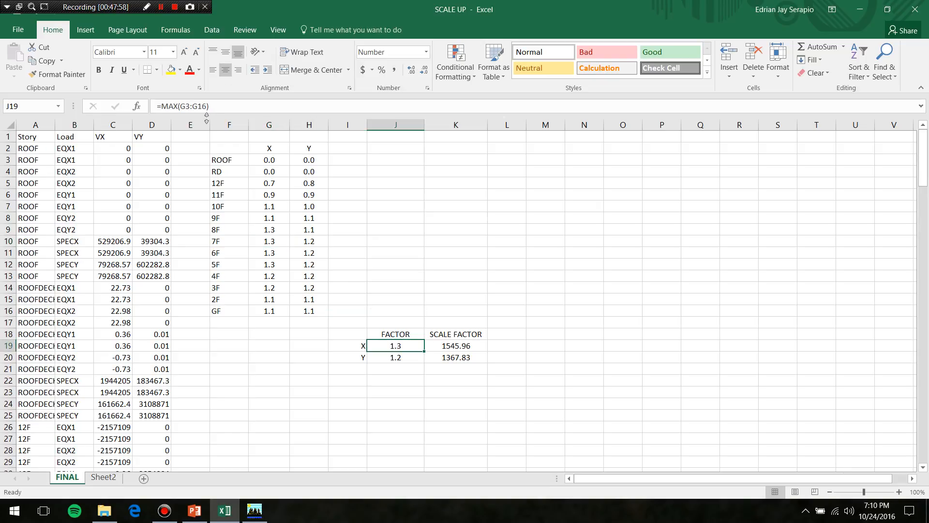
left_click(224, 104)
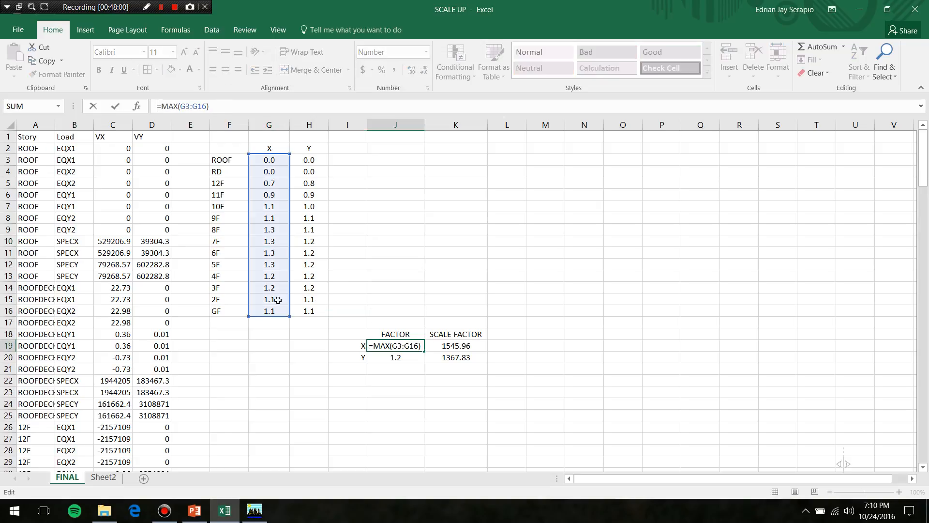
type("=")
left_click(408, 231)
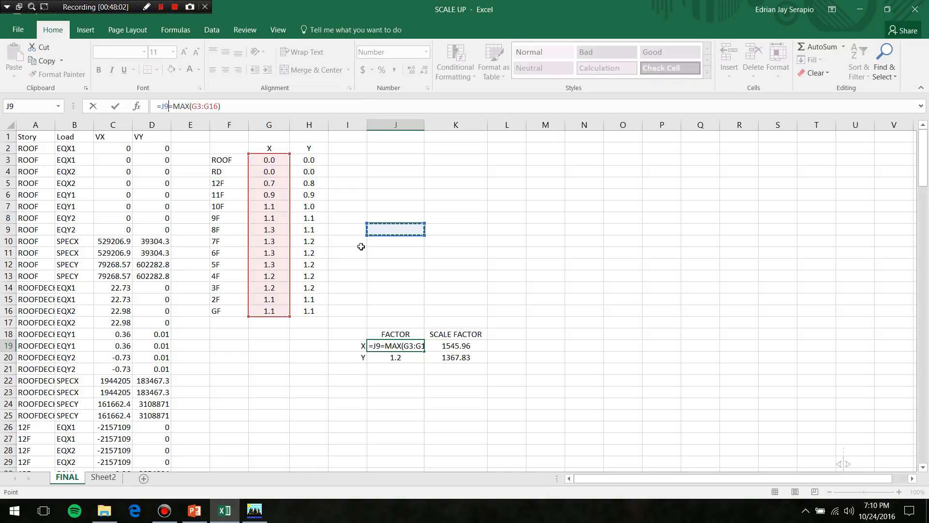
key("Escape")
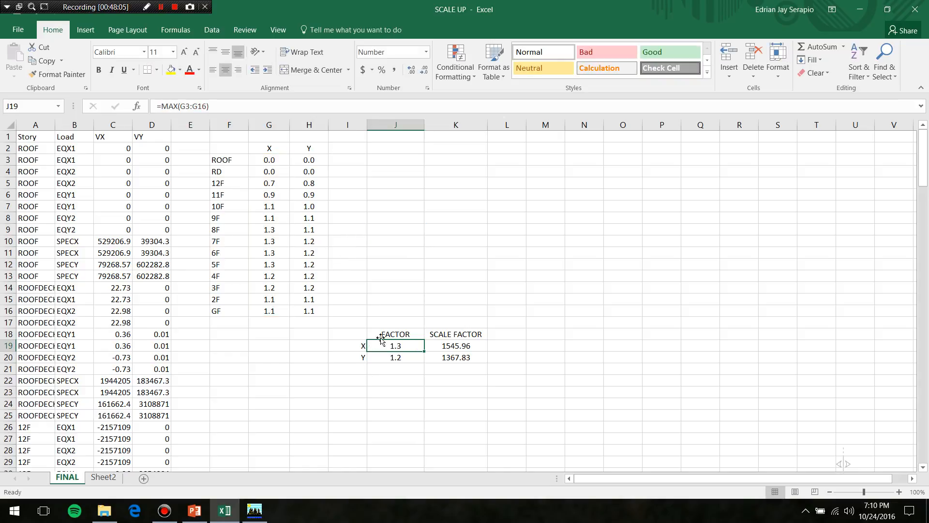
- Inspect the X scale factor formula in K19 and the factor cell it references
left_click(454, 348)
left_click(213, 105)
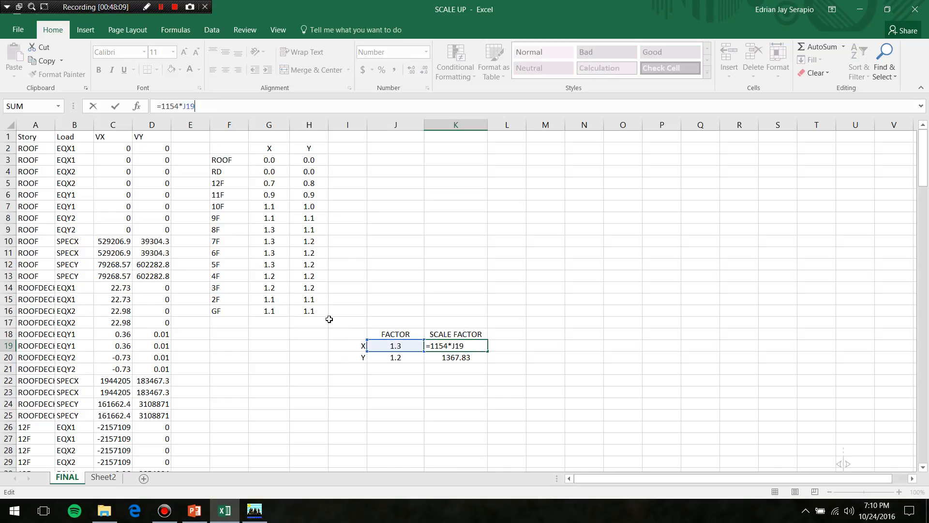
key("ctrl+Return")
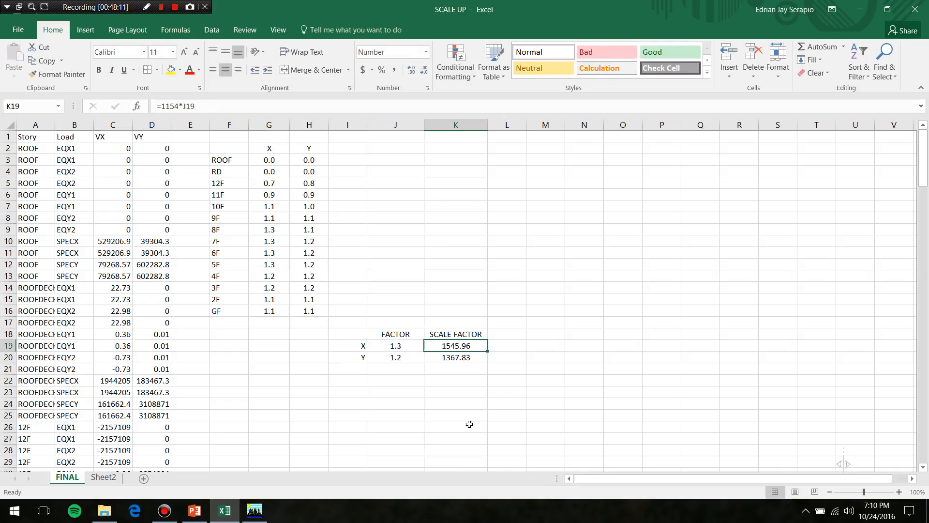
- Switch to the ETABS model and unlock it, accepting deletion of the analysis results
left_click(254, 510)
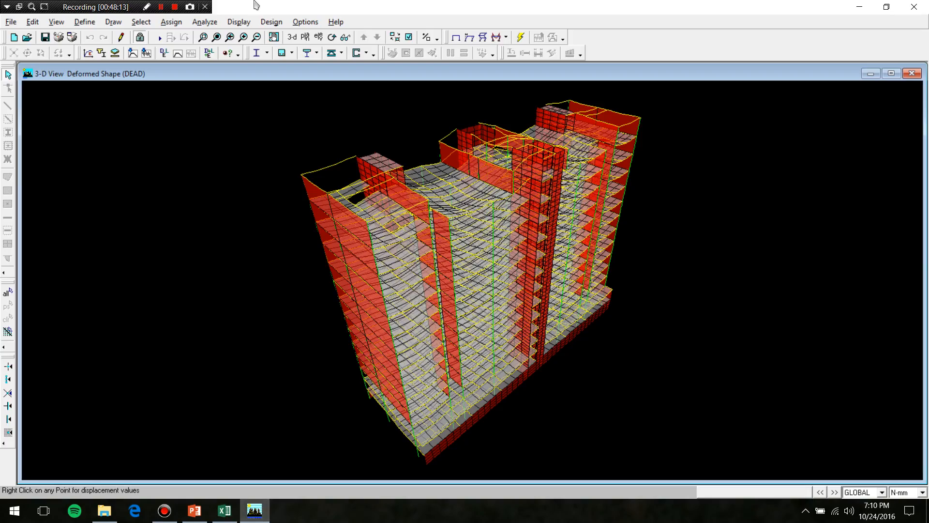
left_click(140, 41)
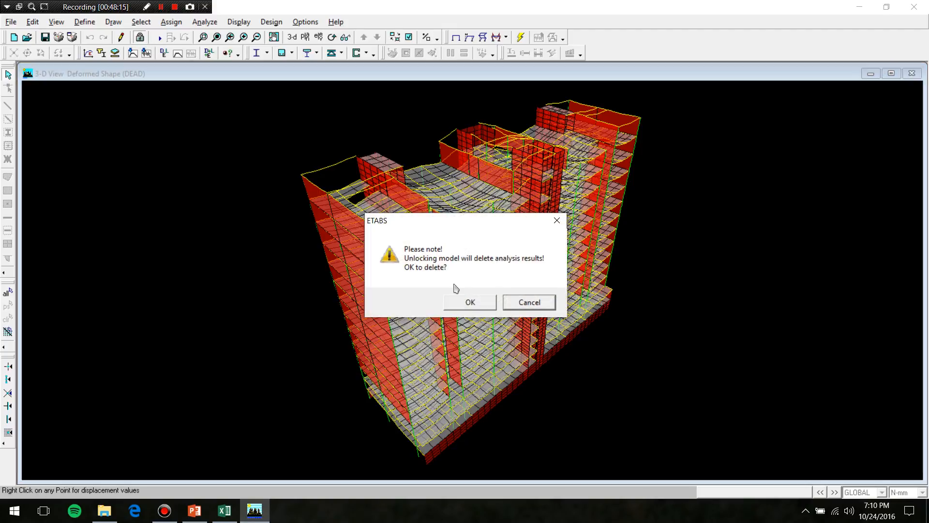
left_click(468, 302)
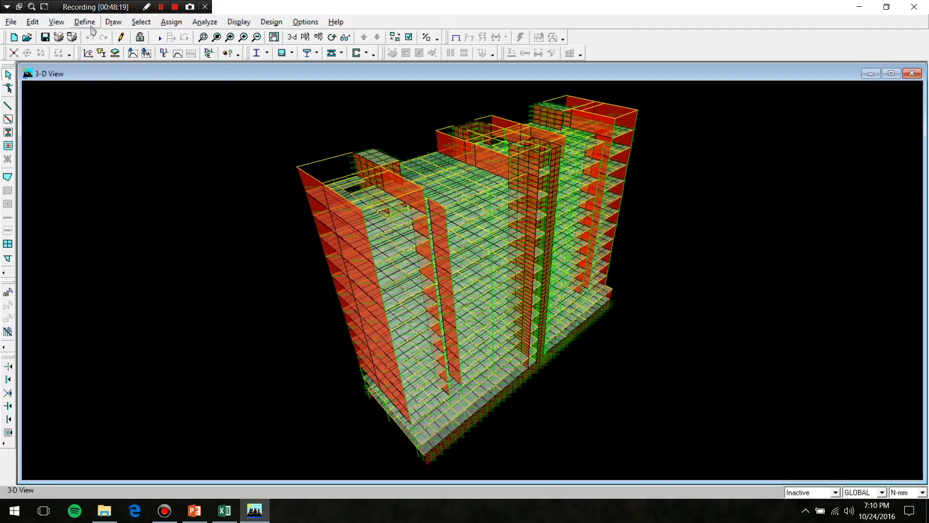
- Set the U1 scale factor of the SPECX response spectrum case to 1545.96, the X value from the SCALE UP workbook
left_click(89, 22)
left_click(117, 191)
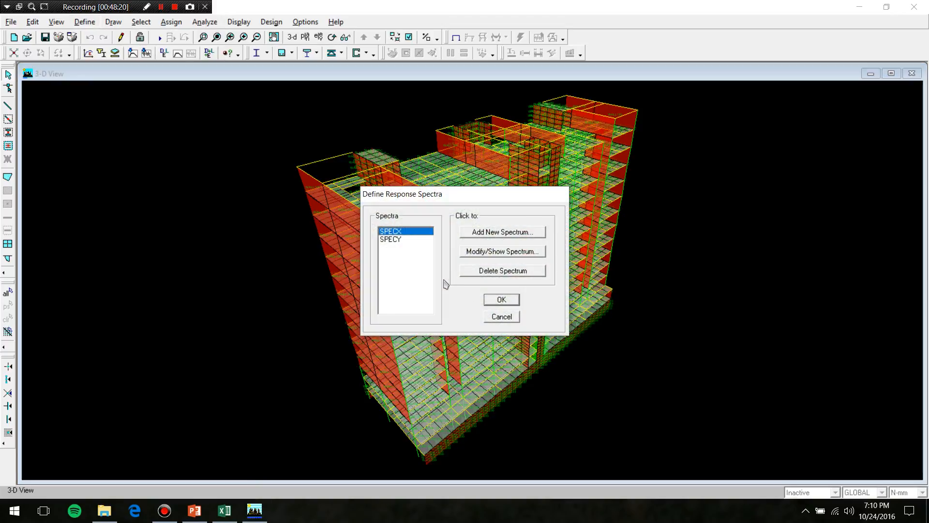
left_click(503, 251)
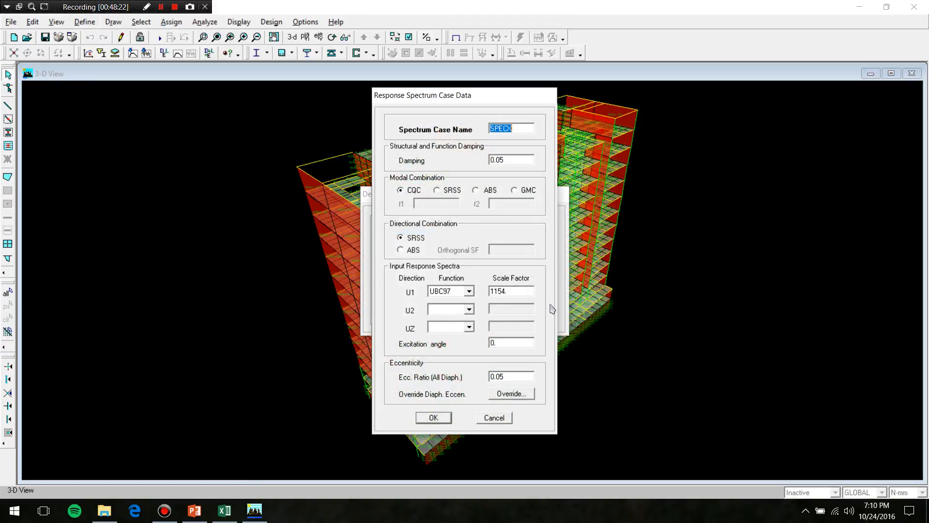
double_click(526, 292)
left_click(222, 511)
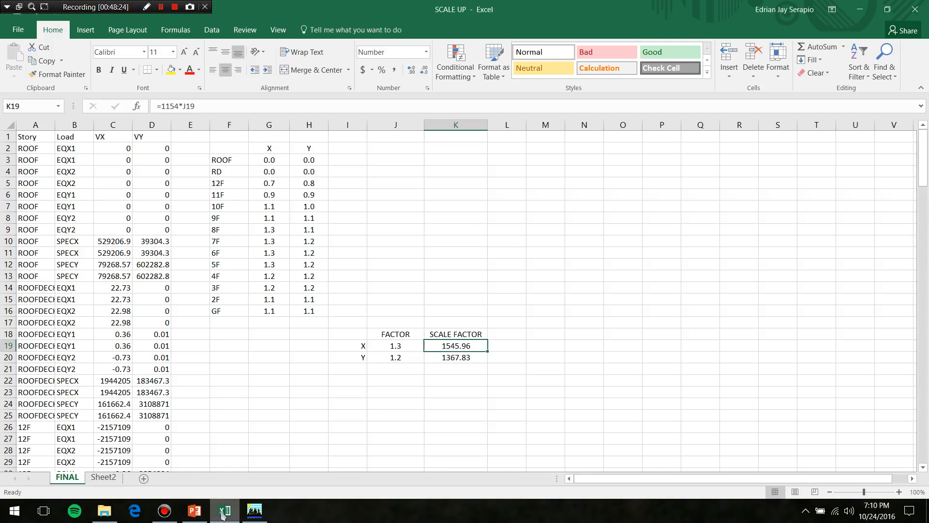
left_click(222, 512)
type("1")
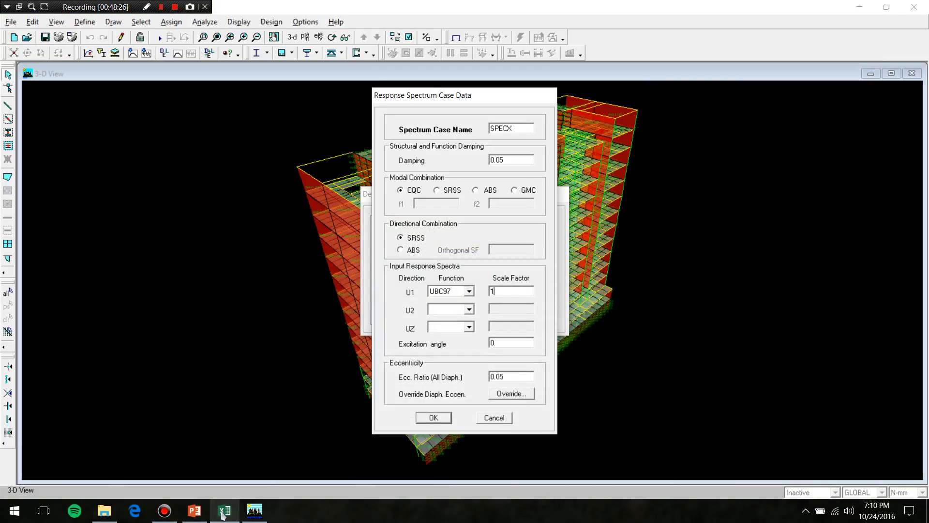
type("545.96")
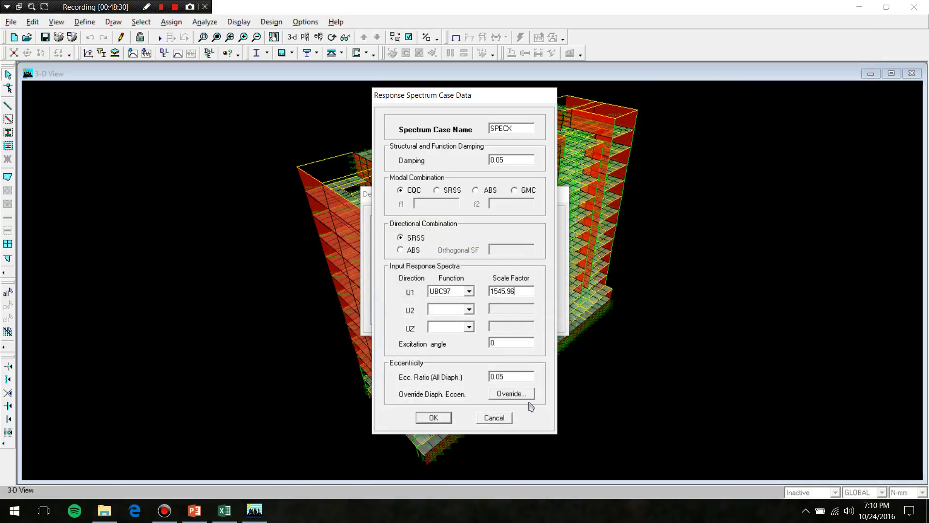
left_click(434, 417)
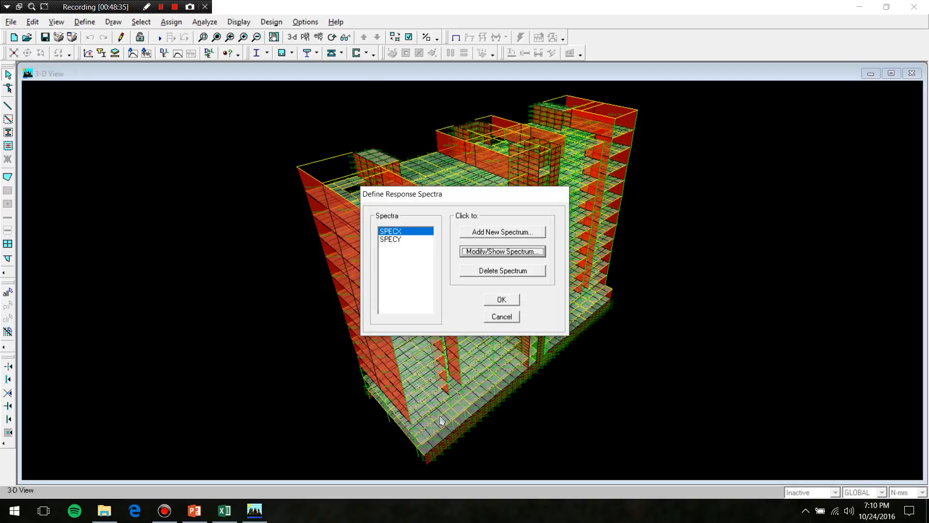
- Set the U2 scale factor of the SPECY response spectrum case to the workbook's Y value, 1367.83, and accept the spectra definitions
left_click(398, 239)
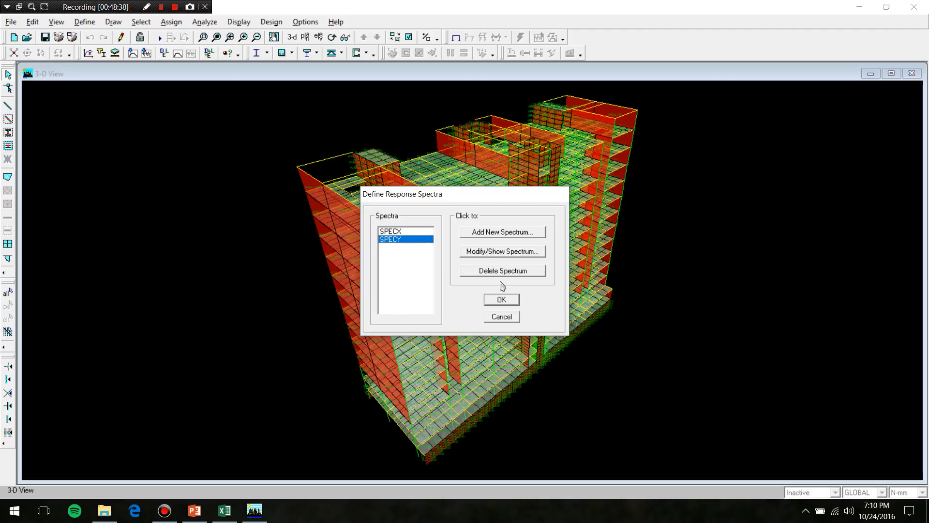
left_click(501, 257)
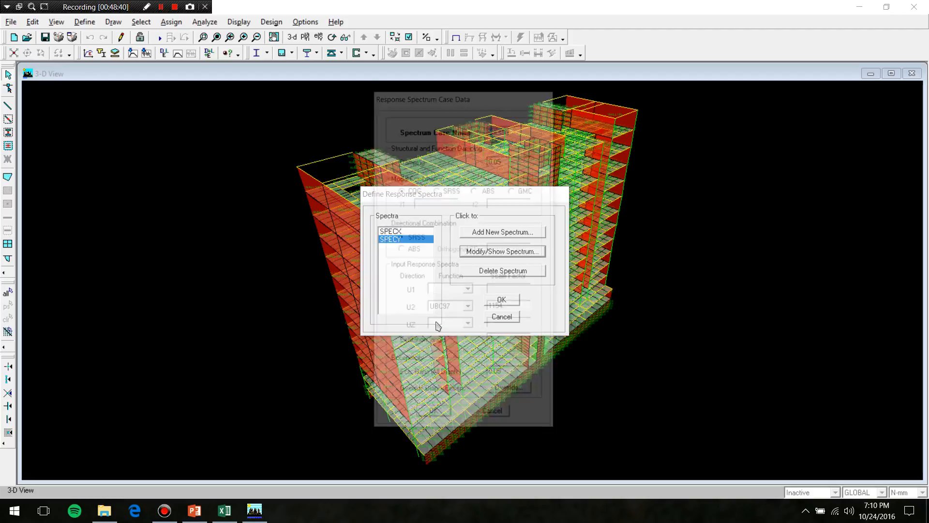
left_click(224, 510)
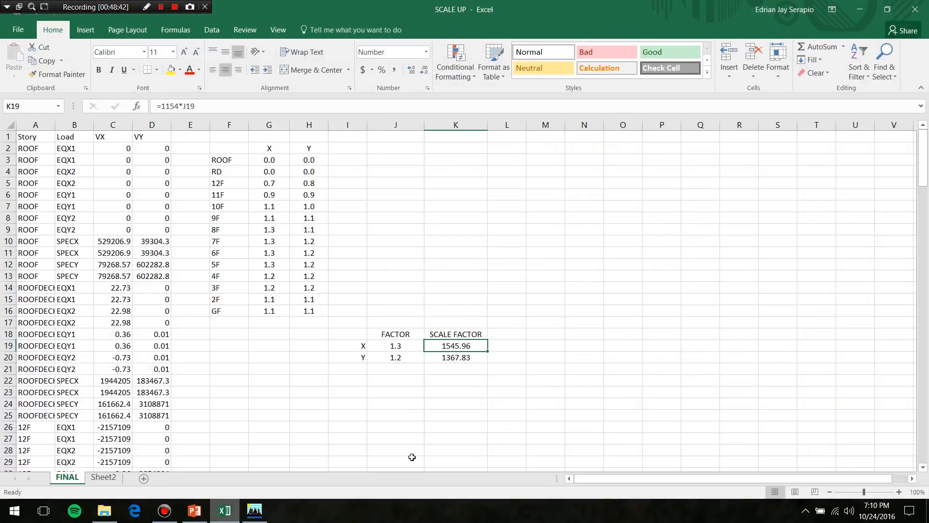
left_click(225, 518)
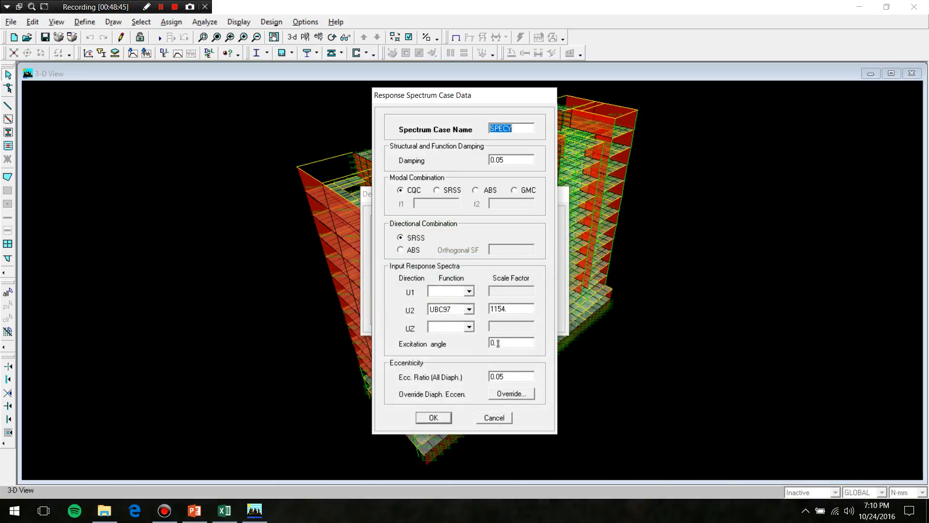
double_click(517, 310)
type("13")
left_click(437, 416)
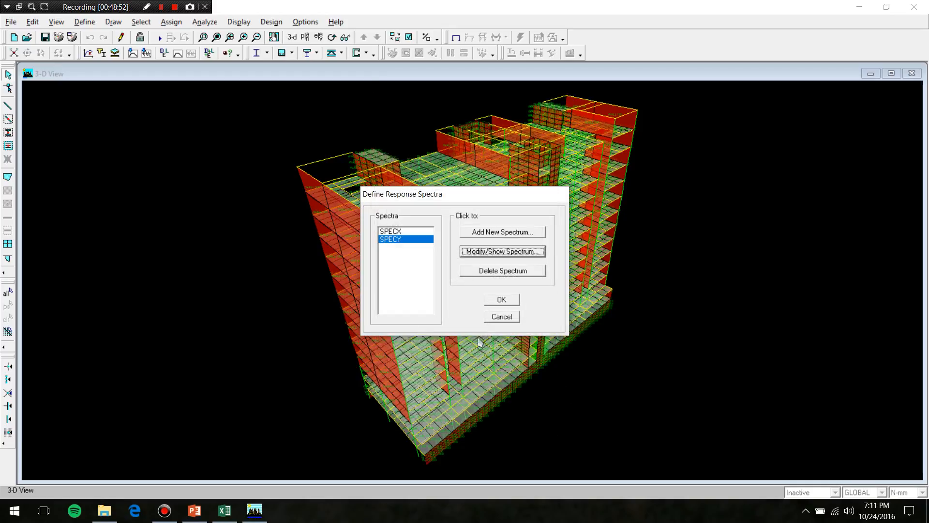
left_click(503, 300)
- Run the analysis of the building model
left_click(205, 22)
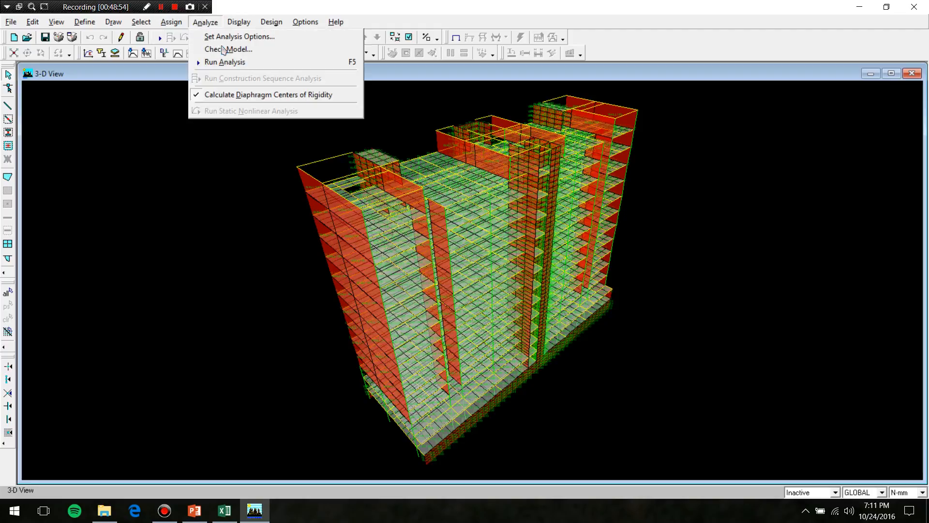
left_click(228, 63)
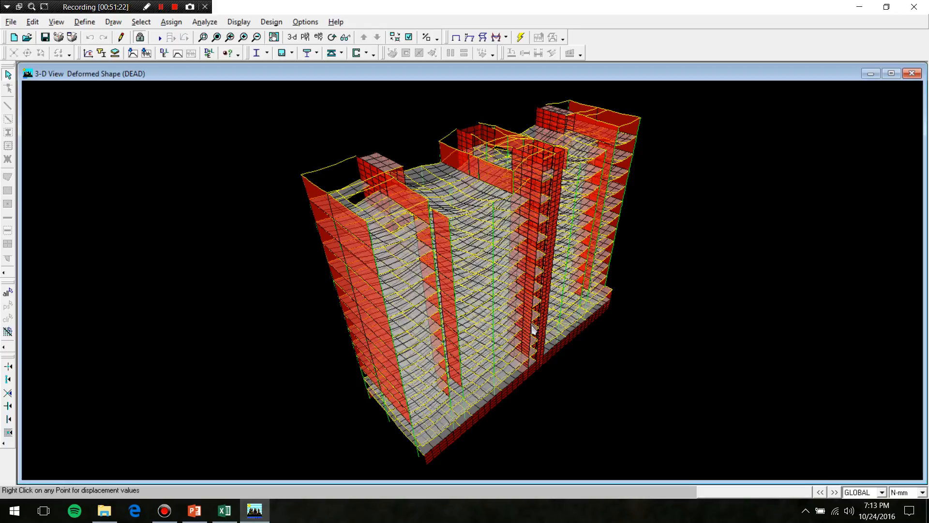
- In the results table selection, choose the EQX1, EQX2, EQY1 and EQY2 static loads and the SPECX and SPECY spectra as output cases
left_click(239, 22)
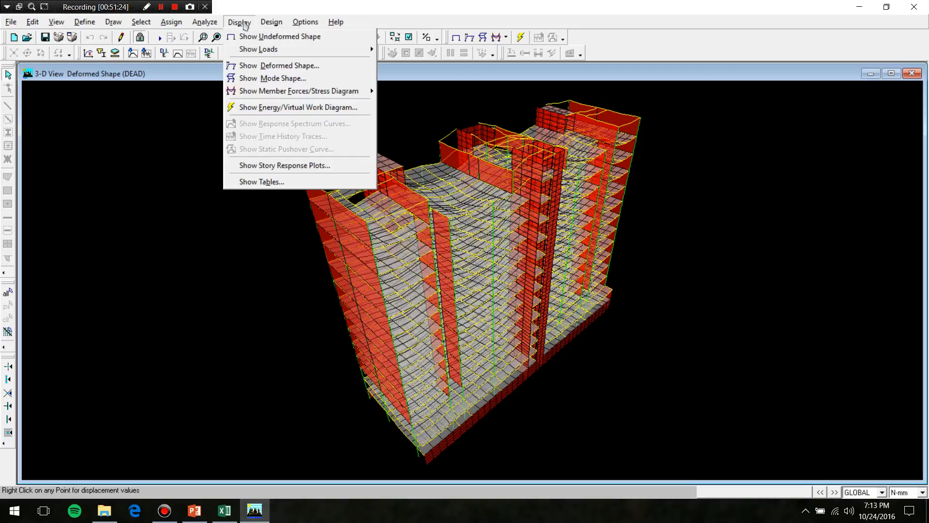
left_click(259, 182)
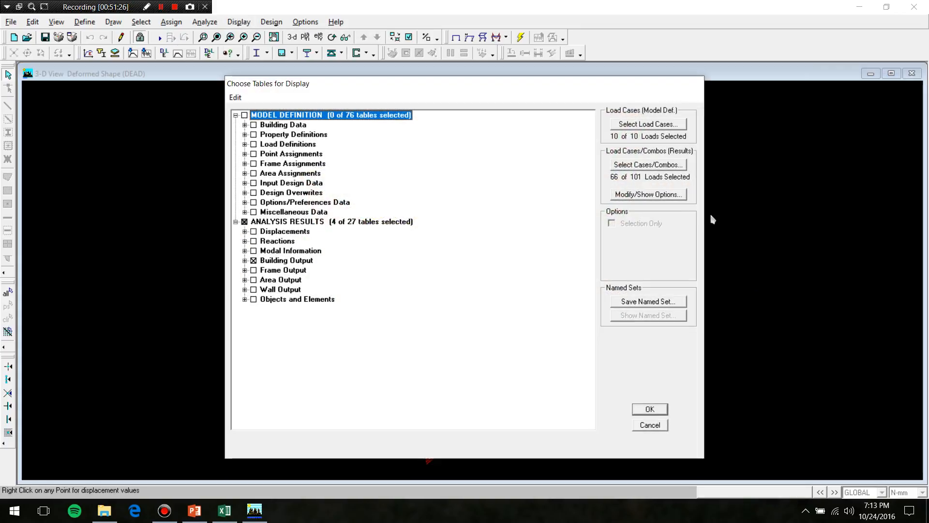
left_click(655, 170)
scroll(425, 280, "down", 5)
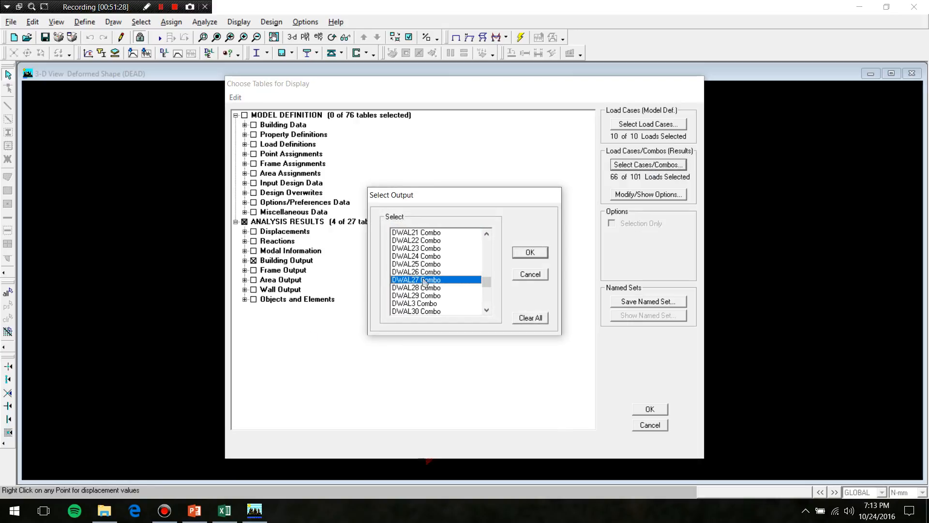
scroll(423, 285, "up", 10)
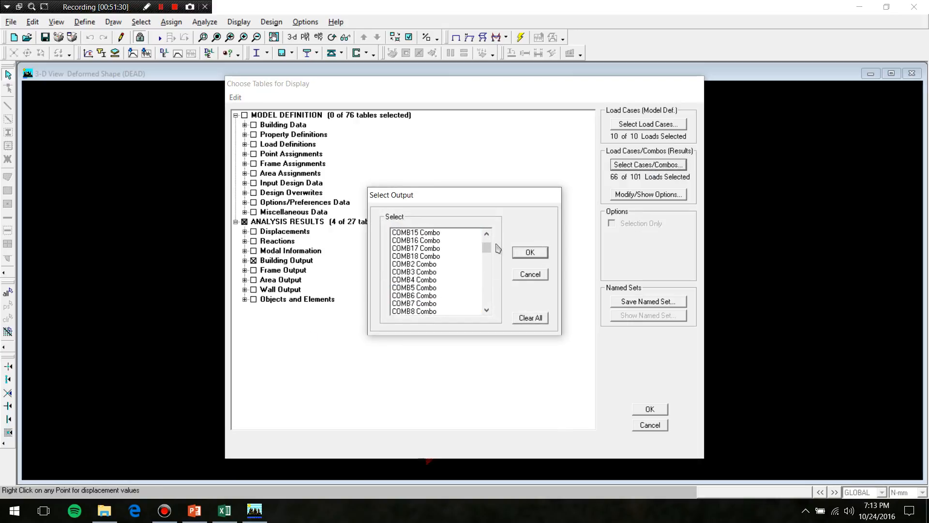
left_click_drag(486, 247, 494, 290)
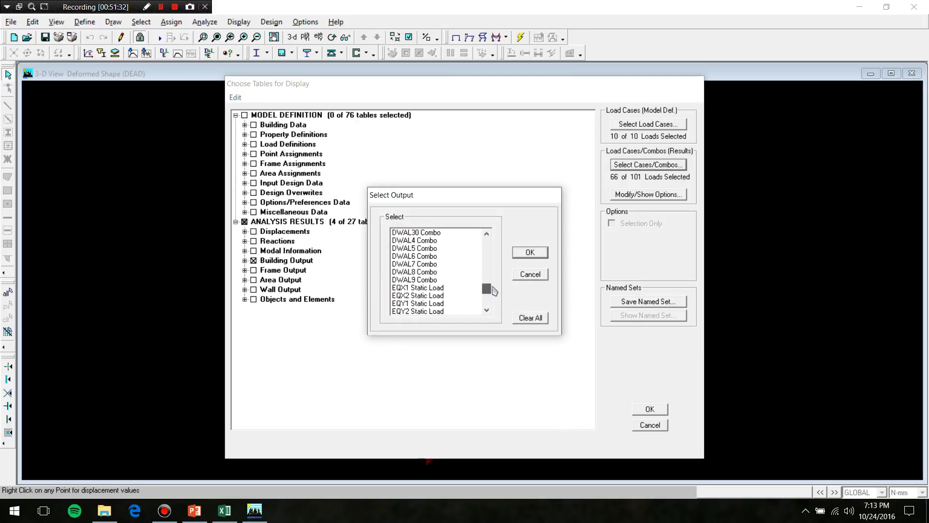
left_click(438, 288)
left_click(427, 311, "shift")
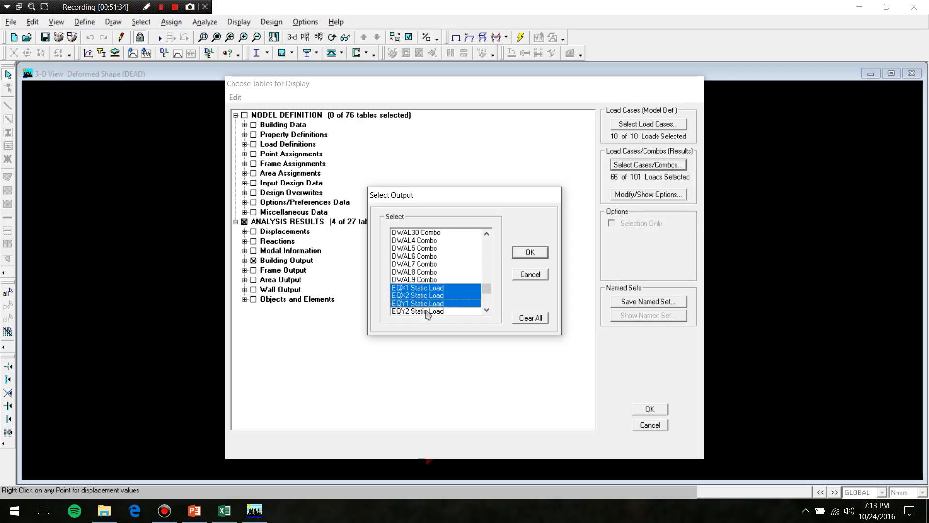
scroll(429, 288, "down", 5)
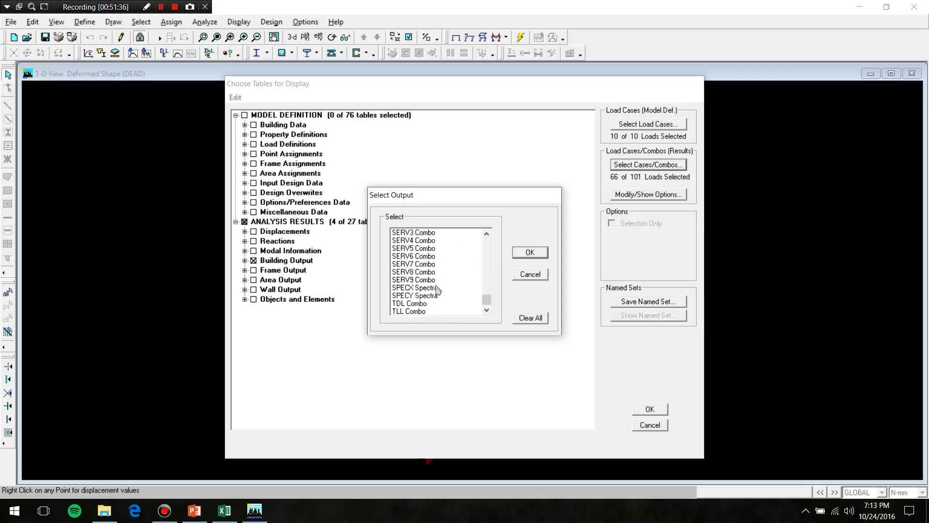
left_click(433, 296)
left_click(434, 291, "shift")
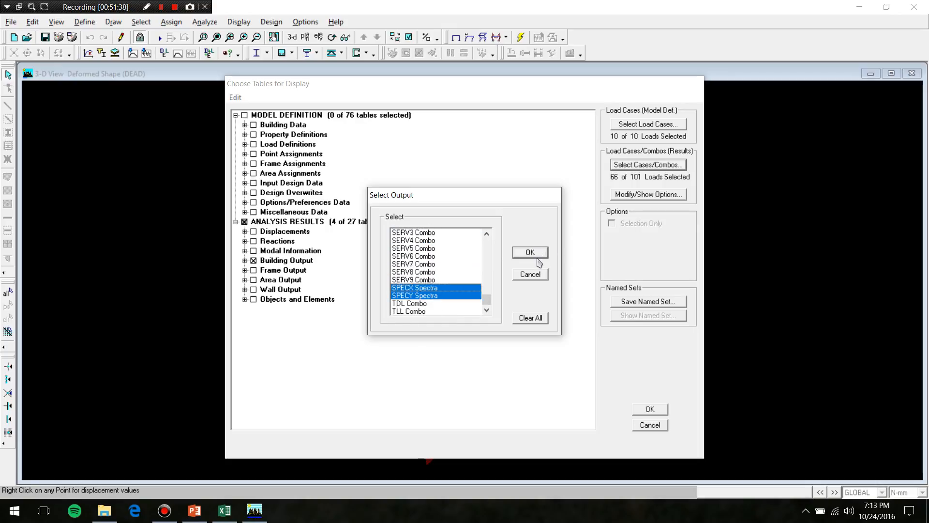
left_click(532, 253)
- Copy the entire Story Shears table from the Building Output results and switch to the SCALE UP workbook in Excel
left_click(660, 410)
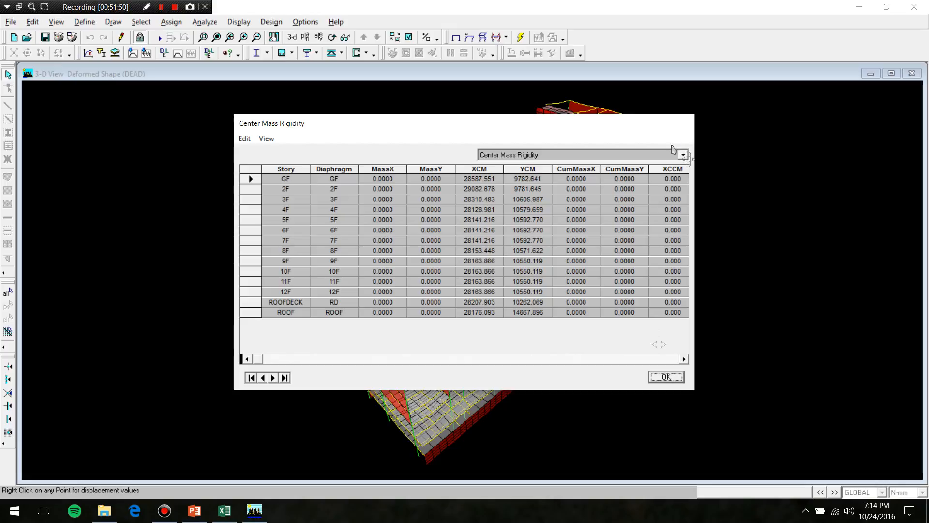
left_click(683, 156)
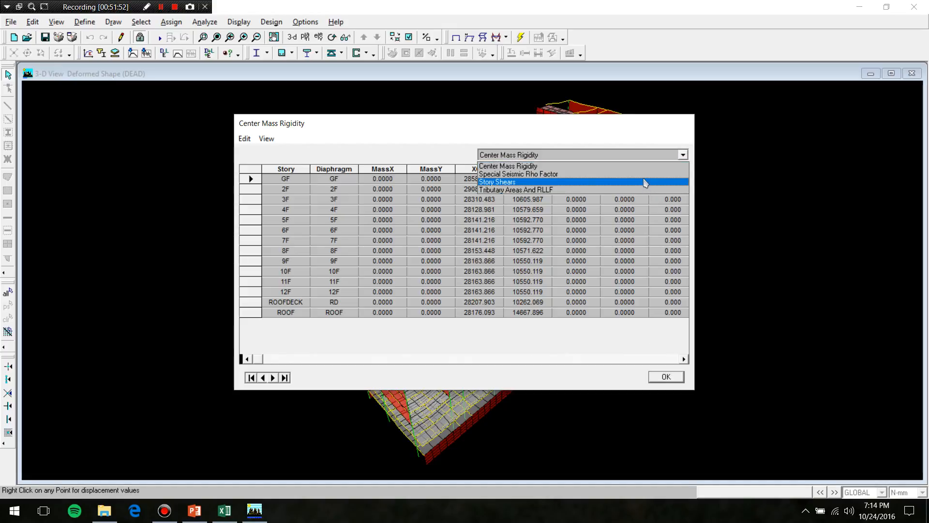
left_click(646, 187)
left_click(244, 138)
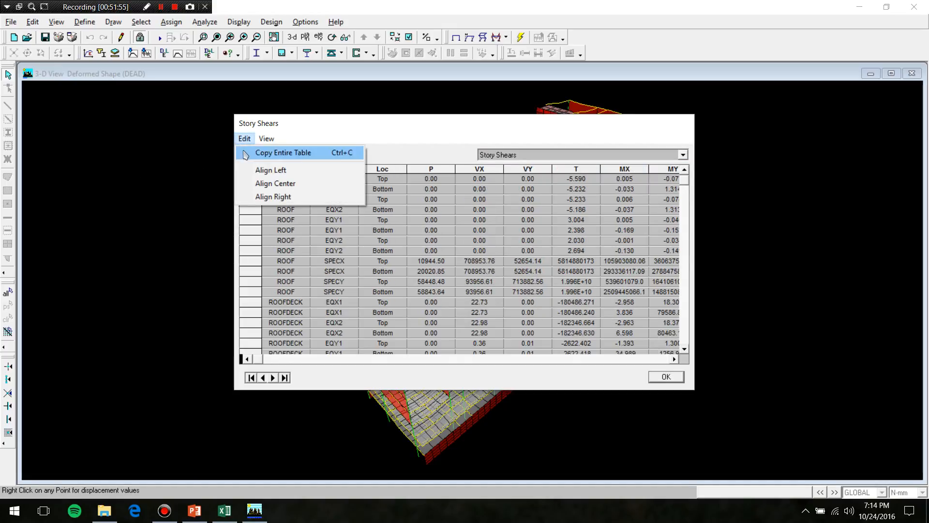
left_click(269, 152)
left_click(224, 511)
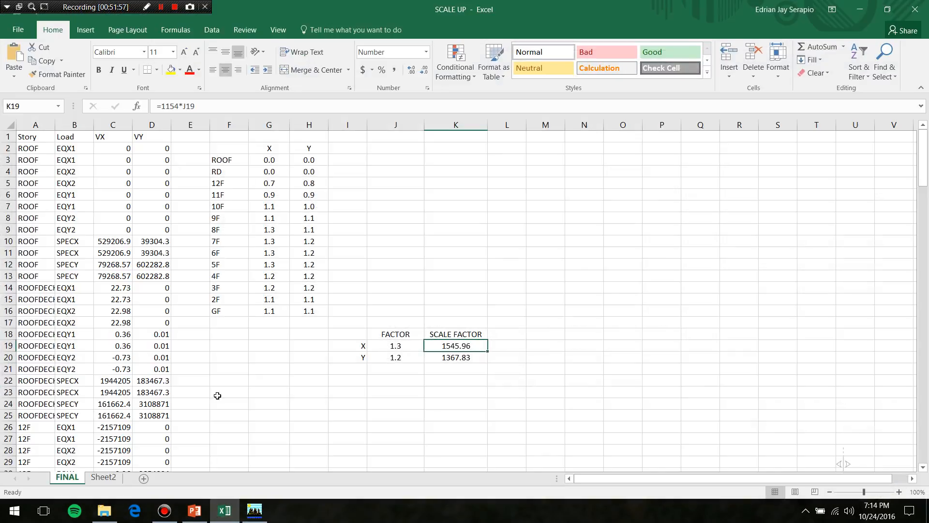
- Clear everything from Sheet2 of the SCALE UP workbook and paste the copied Story Shears table at cell A1
left_click(104, 477)
left_click(575, 207)
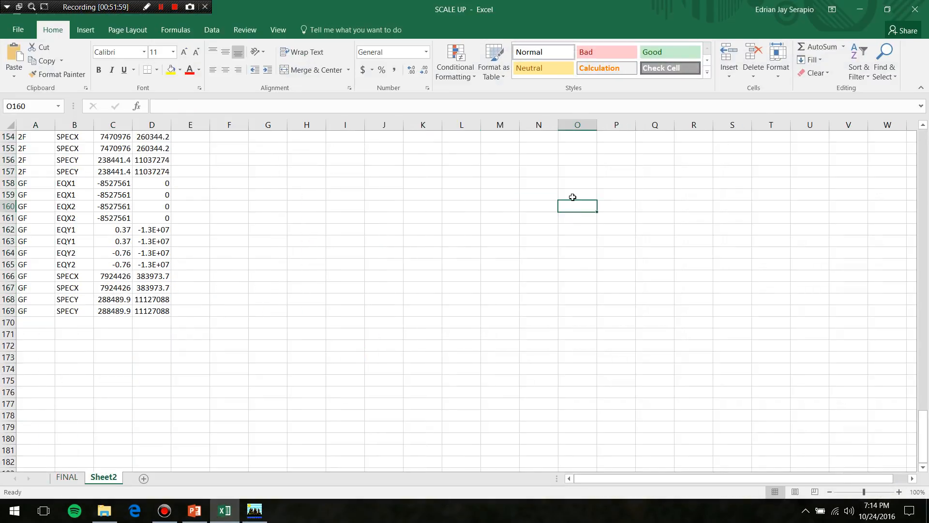
key("ctrl+a")
left_click(813, 74)
left_click(823, 101)
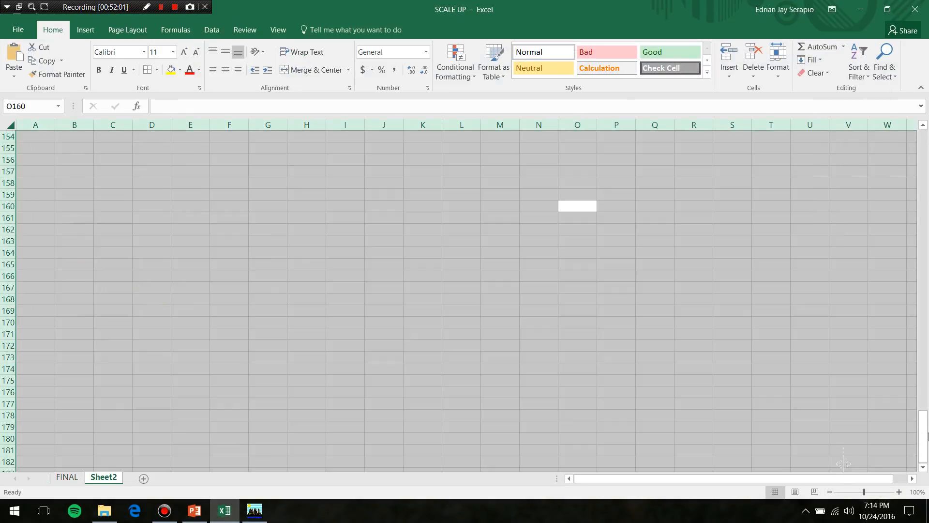
left_click_drag(923, 436, 922, 140)
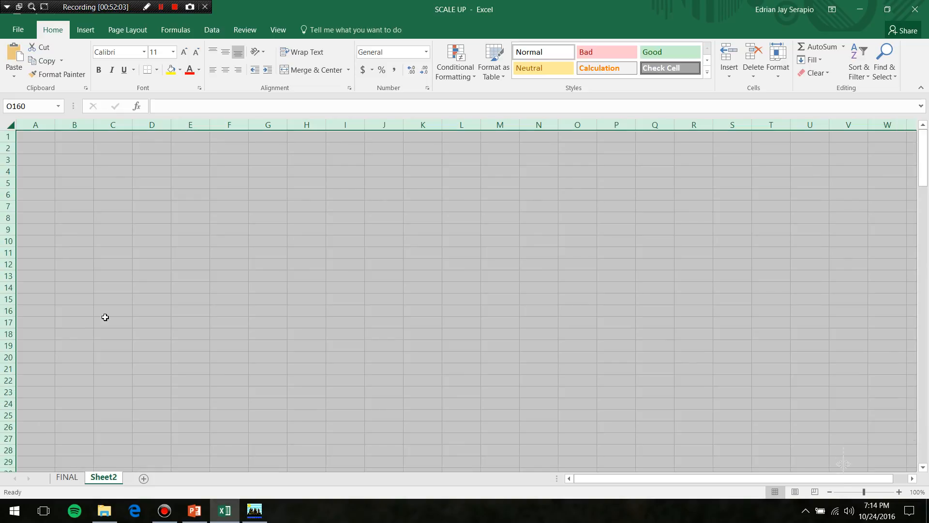
left_click(29, 136)
key("ctrl+v")
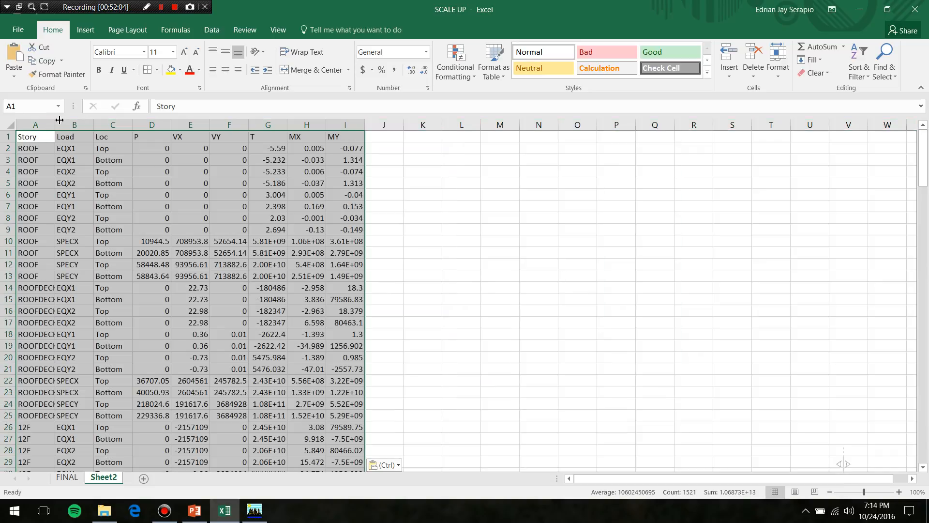
- Delete the Loc, P, T, MX and MY columns from the pasted story shears on Sheet2
left_click(114, 125)
left_click(159, 125, "ctrl")
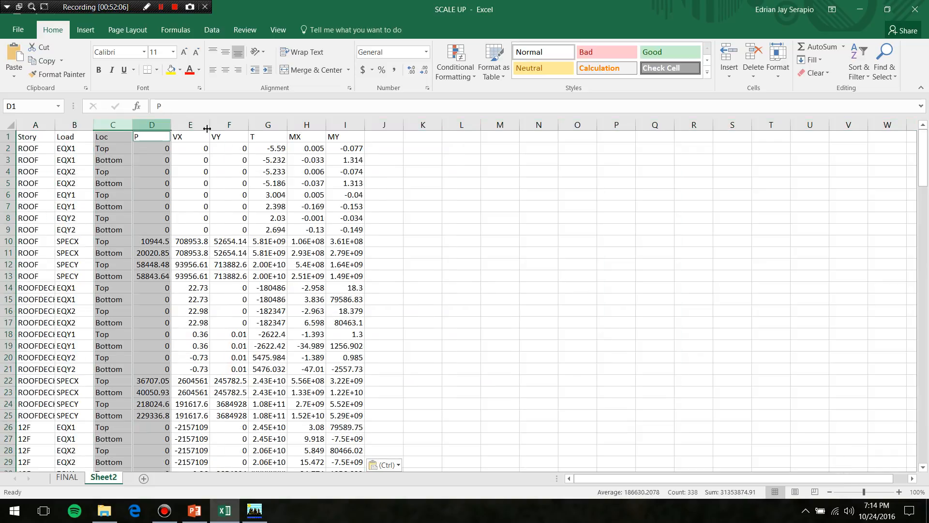
left_click(276, 124, "ctrl")
left_click(306, 124, "ctrl")
left_click(338, 124, "ctrl")
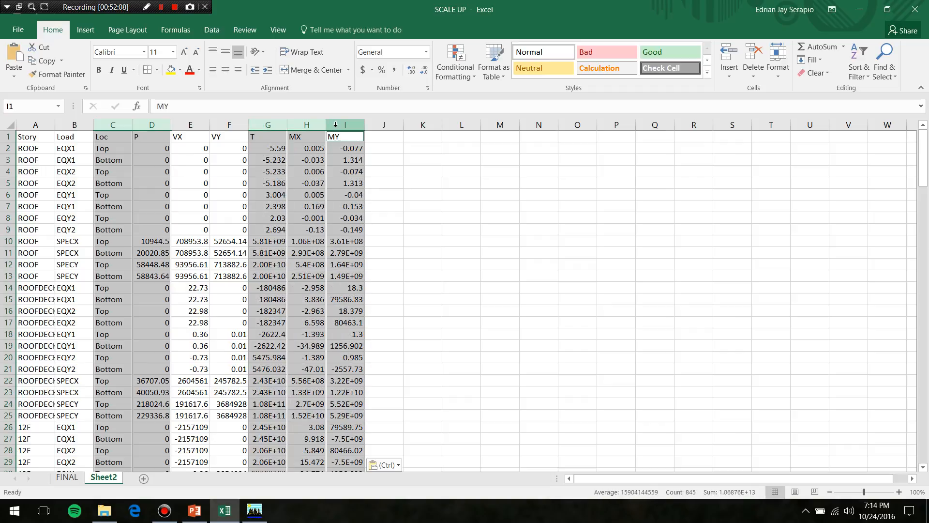
right_click(337, 131)
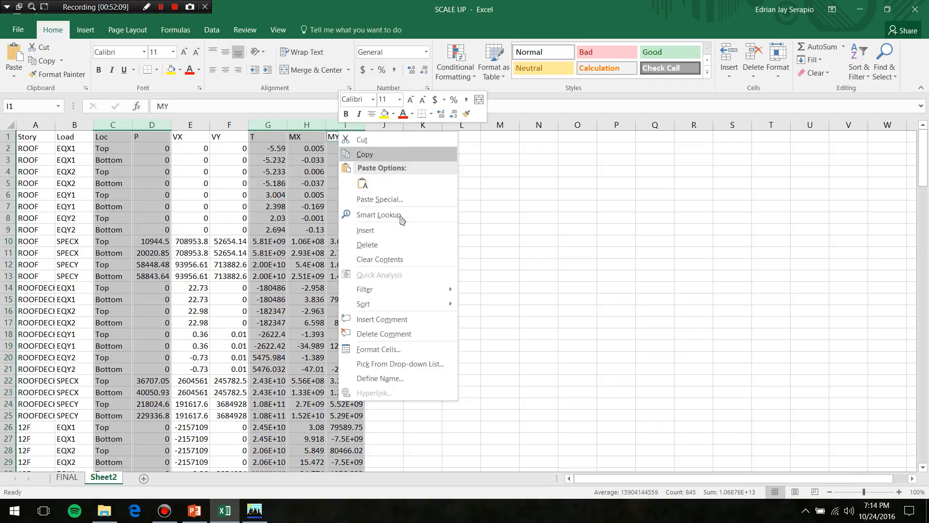
left_click(432, 244)
- Copy the remaining range A1:D169 from Sheet2 and paste it over the old data at cell A1 of the FINAL sheet
left_click_drag(37, 140, 155, 454)
key("ctrl+c")
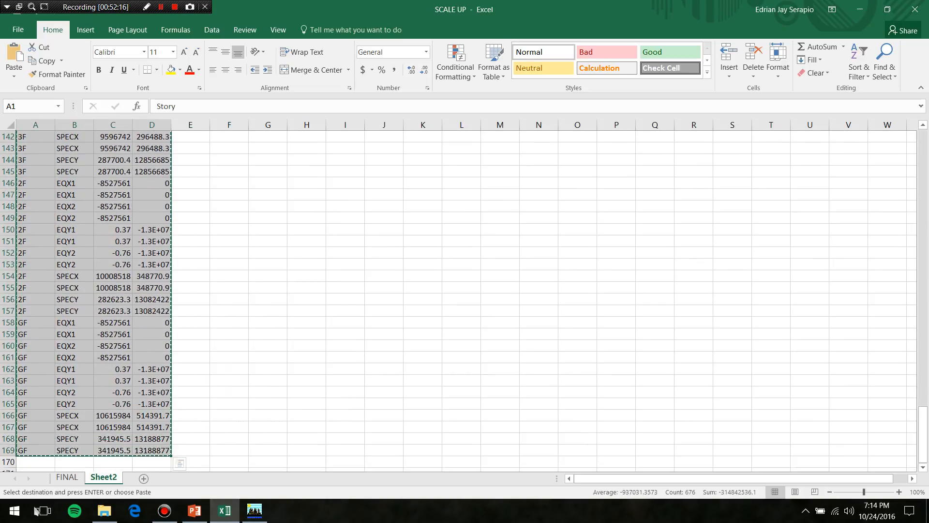
left_click(66, 476)
left_click(29, 138)
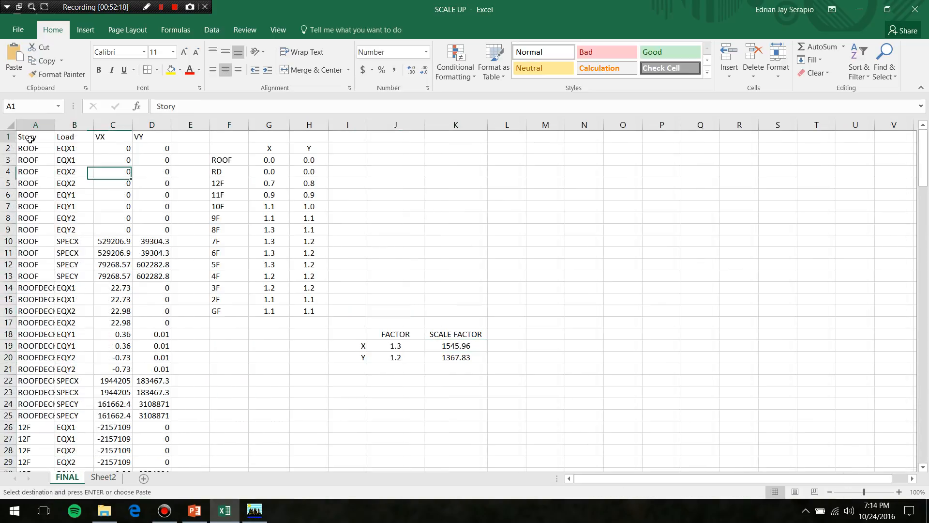
key("ctrl+v")
- Examine the recalculated X and Y ratios for every story and the resulting scale factors on the FINAL sheet
left_click(303, 254)
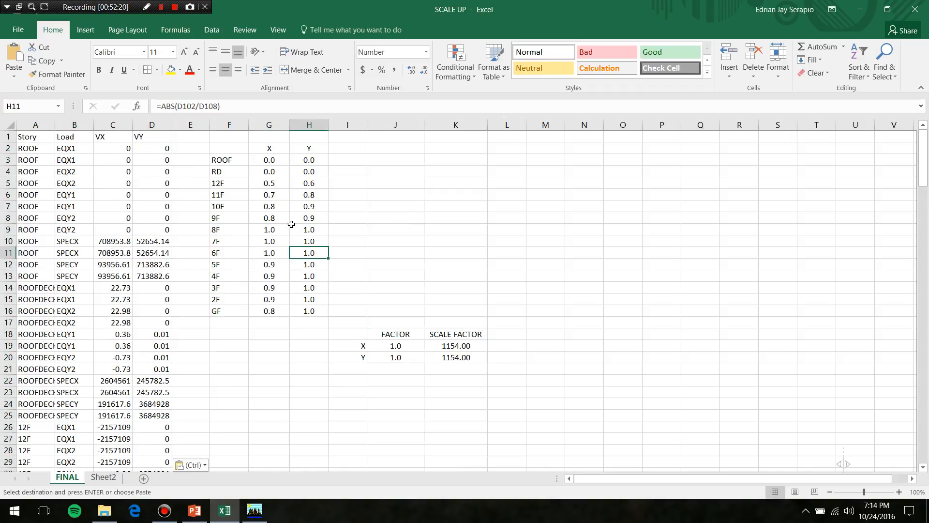
left_click_drag(261, 161, 310, 312)
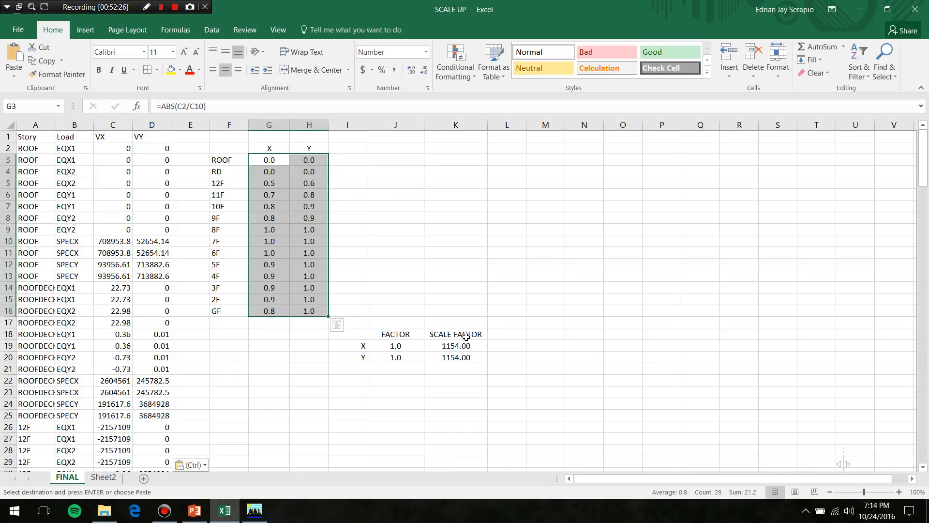
left_click_drag(465, 345, 464, 368)
left_click_drag(459, 415, 459, 426)
left_click(455, 346)
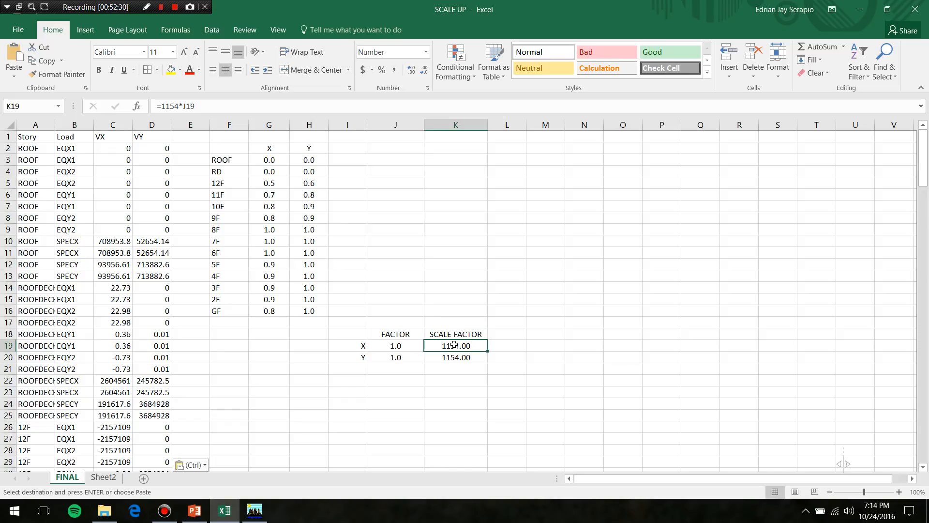
left_click(441, 380)
left_click_drag(457, 342, 461, 357)
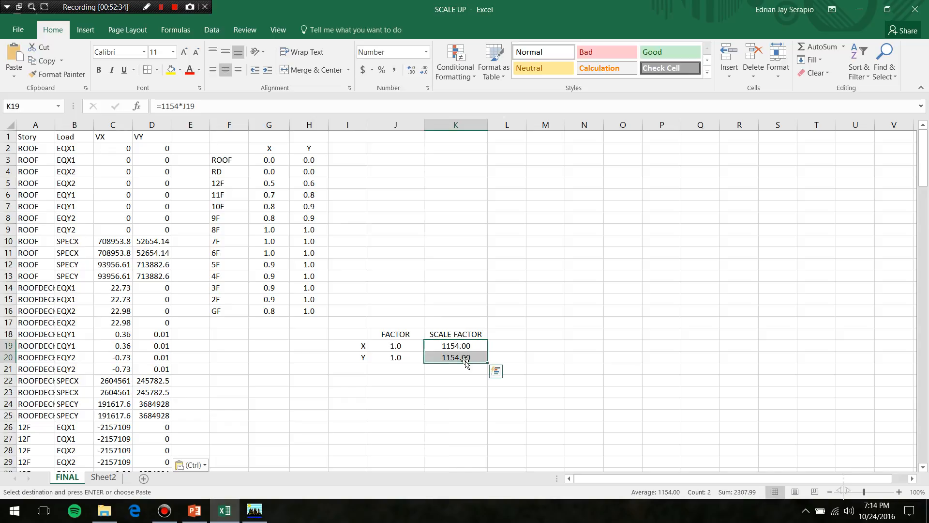
left_click(544, 268)
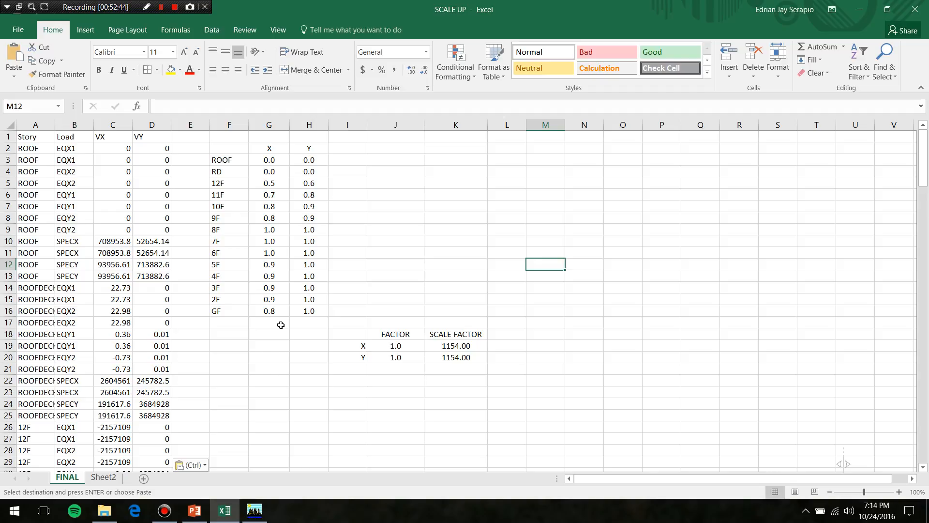
left_click(266, 217)
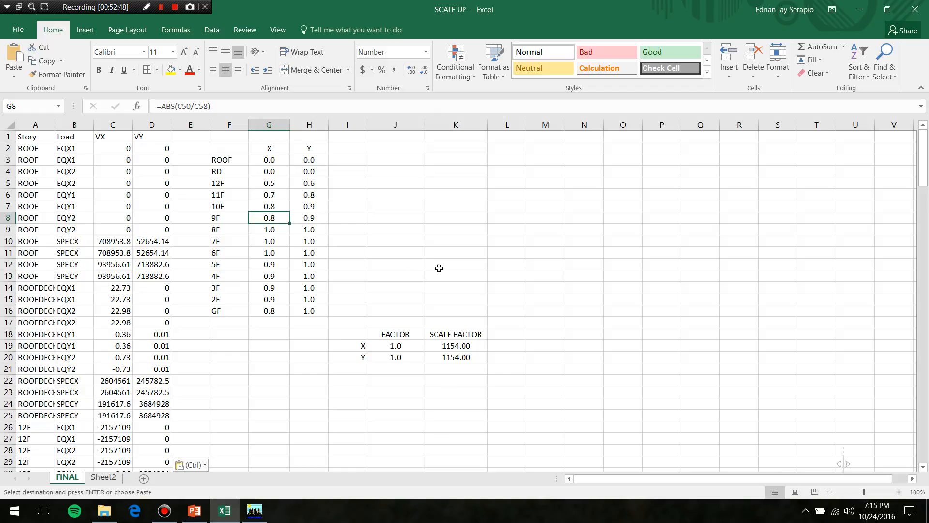
left_click(454, 265)
- Save and close the SCALE UP workbook, and dismiss the Story Shears table in ETABS
left_click(914, 9)
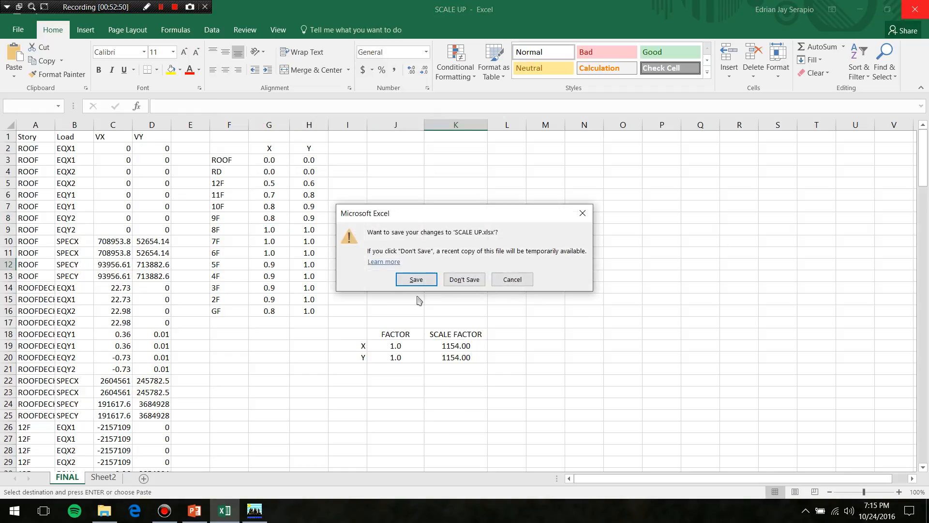
left_click(408, 279)
left_click(426, 296)
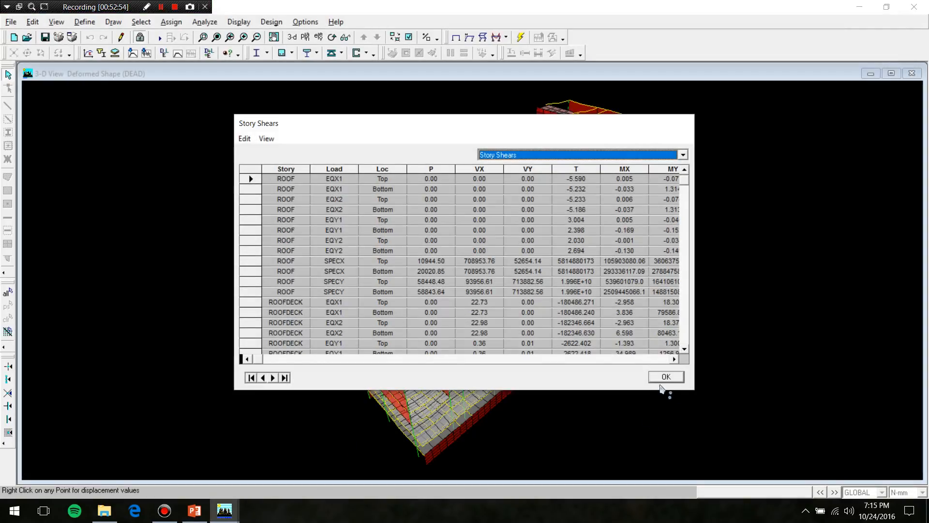
left_click(664, 379)
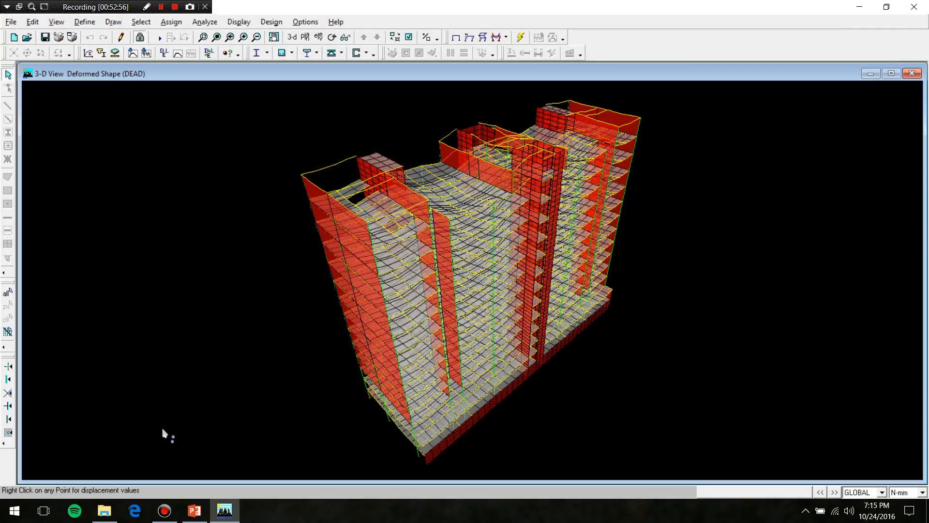
- Check the CHECKING MODEL slide in the PowerPoint presentation, return to ETABS and close the CONDO building model
left_click(188, 516)
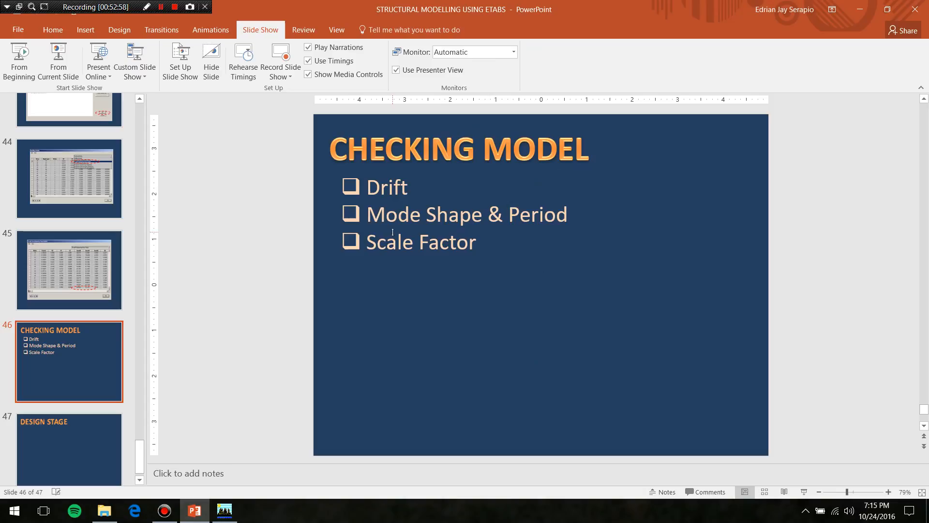
left_click(195, 509)
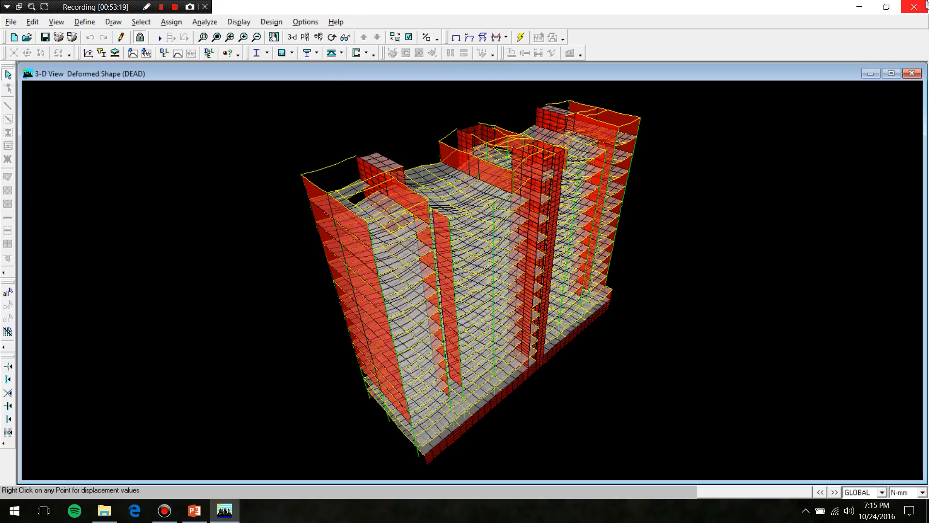
left_click(925, 4)
left_click(412, 302)
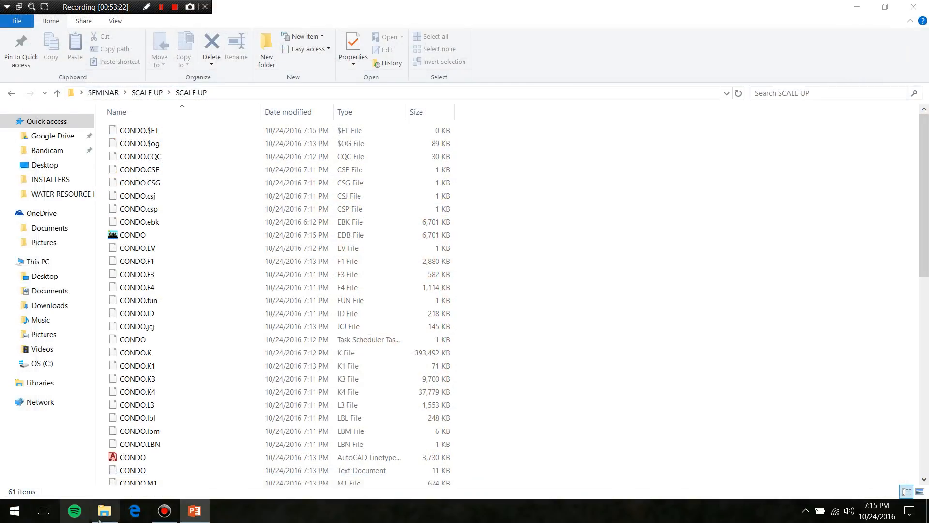
- In File Explorer, go to subfolder 2 of the SEMINAR project's ETABS folder and open the SEMINAR (EXAMPLE) EDB model
left_click(12, 93)
left_click(12, 93)
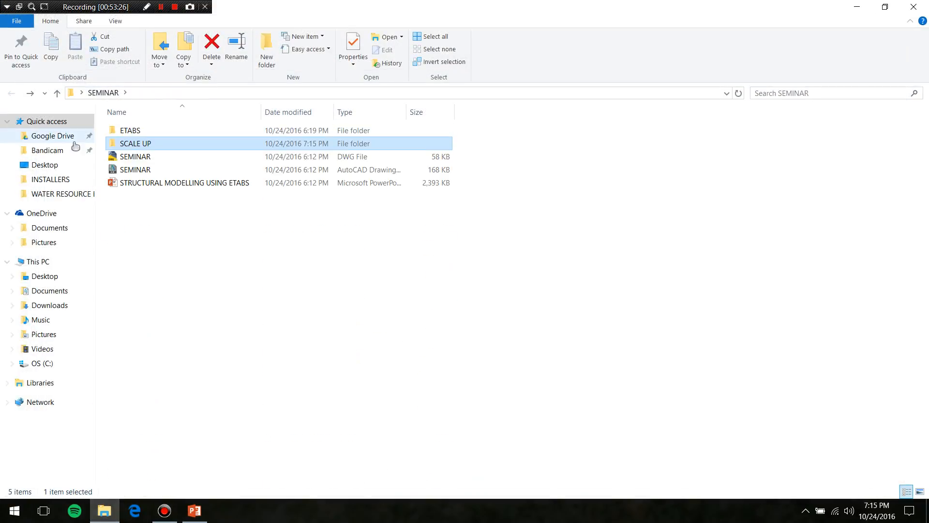
double_click(125, 131)
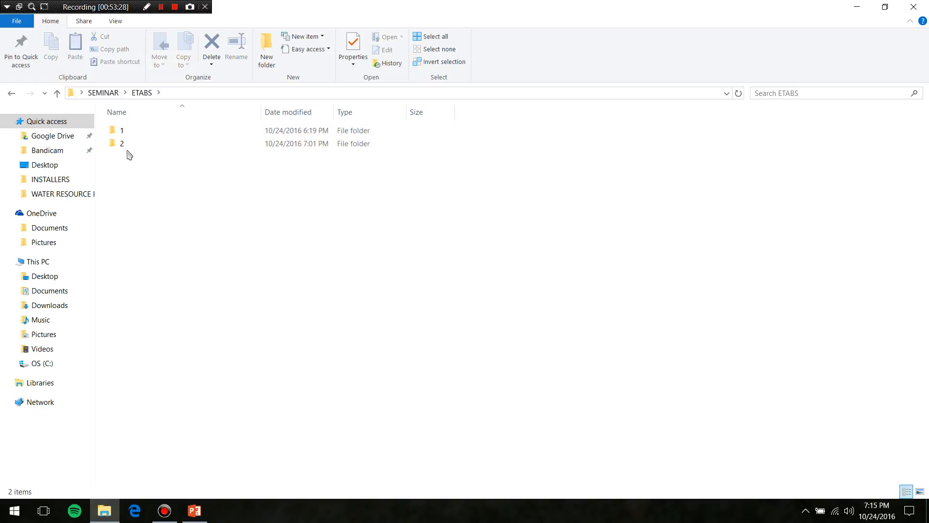
double_click(128, 144)
left_click(128, 208)
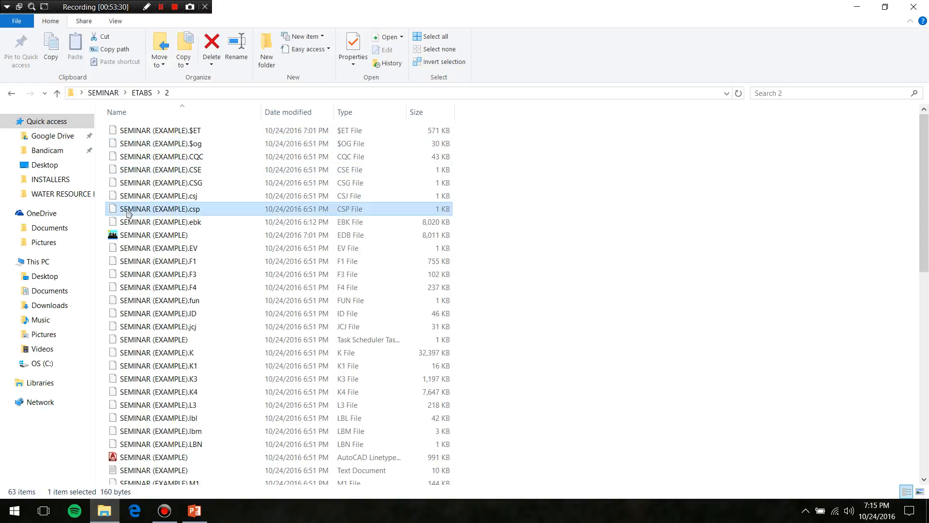
double_click(129, 236)
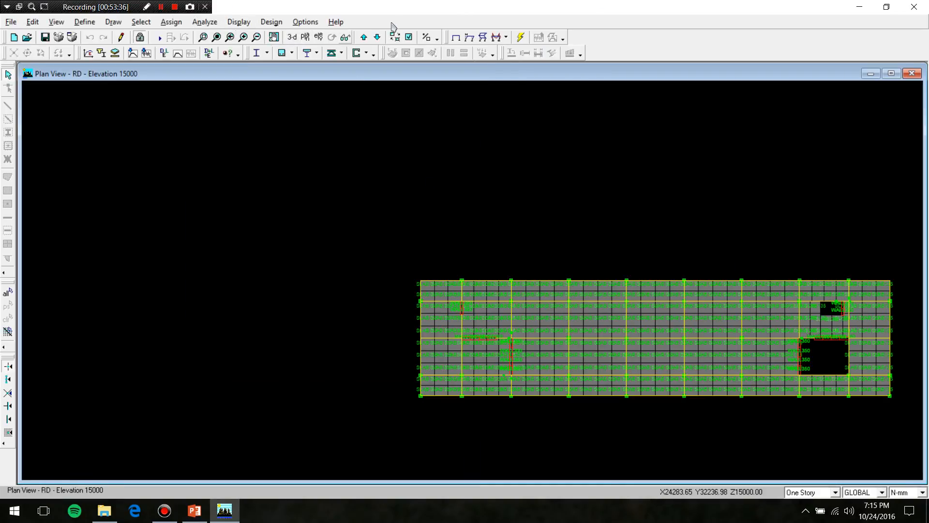
- Hide the floors, columns, beams and area section names in the RD plan view, leaving only the walls displayed
left_click(409, 37)
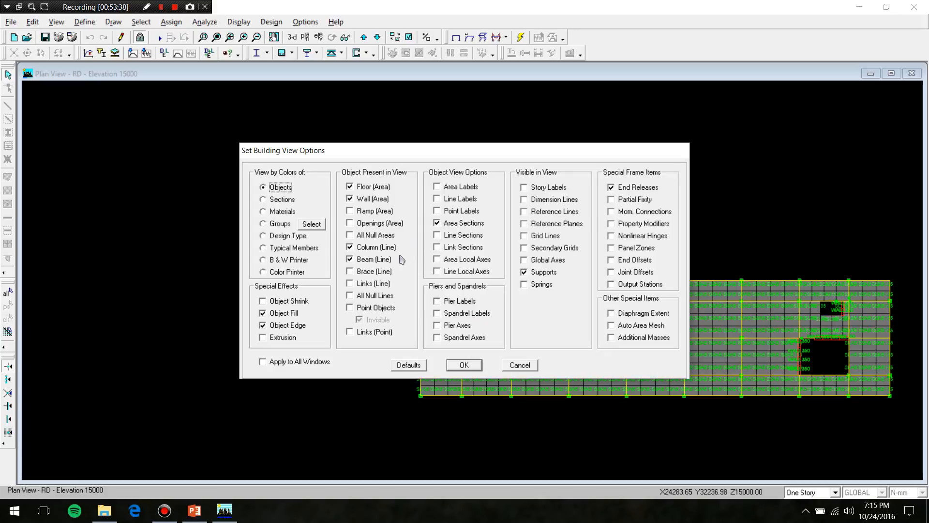
left_click(369, 247)
left_click(363, 259)
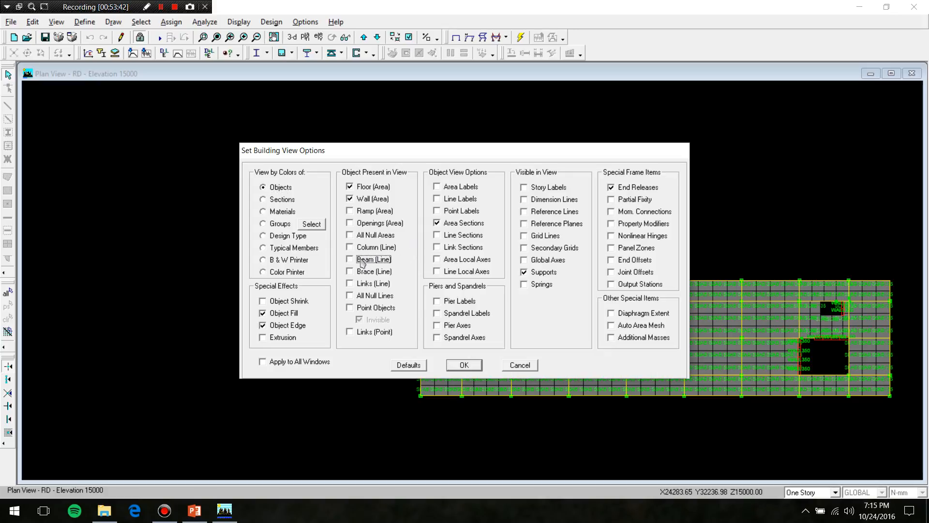
left_click(364, 187)
left_click(475, 368)
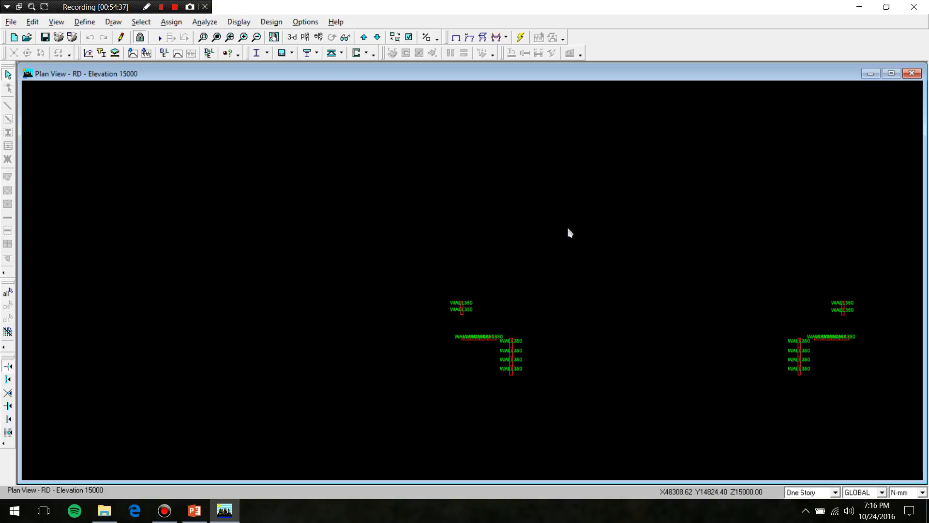
left_click(408, 37)
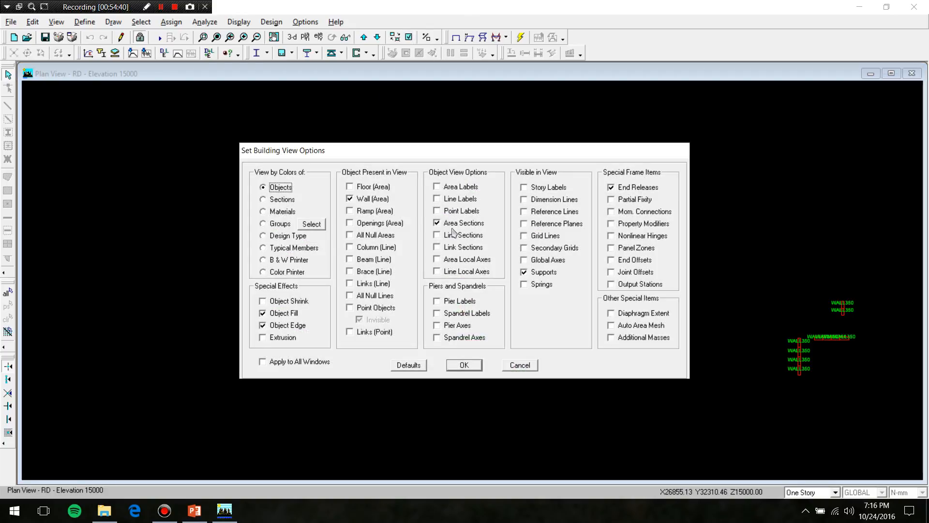
left_click(455, 223)
left_click(469, 366)
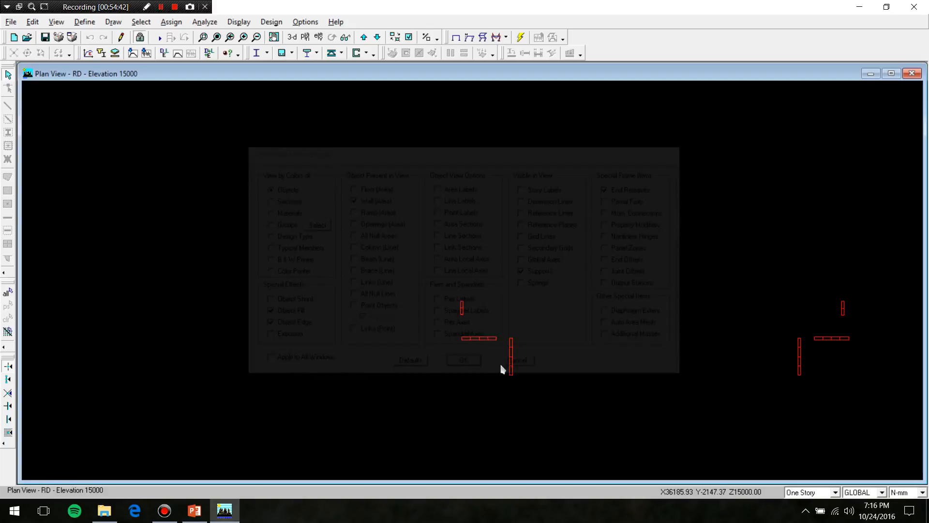
- Set the plan view's story selection mode to All Stories
scroll(740, 339, "up", 2)
left_click(275, 38)
left_click_drag(700, 415, 621, 365)
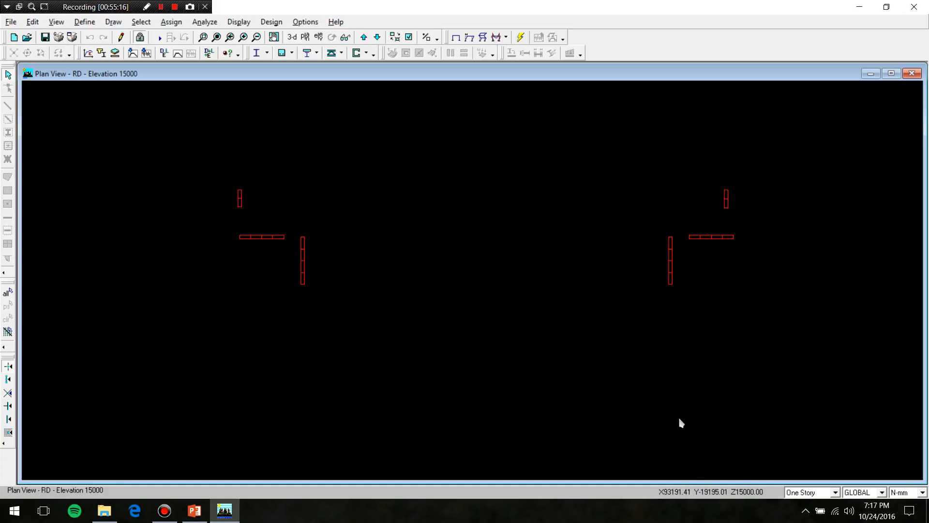
left_click(836, 492)
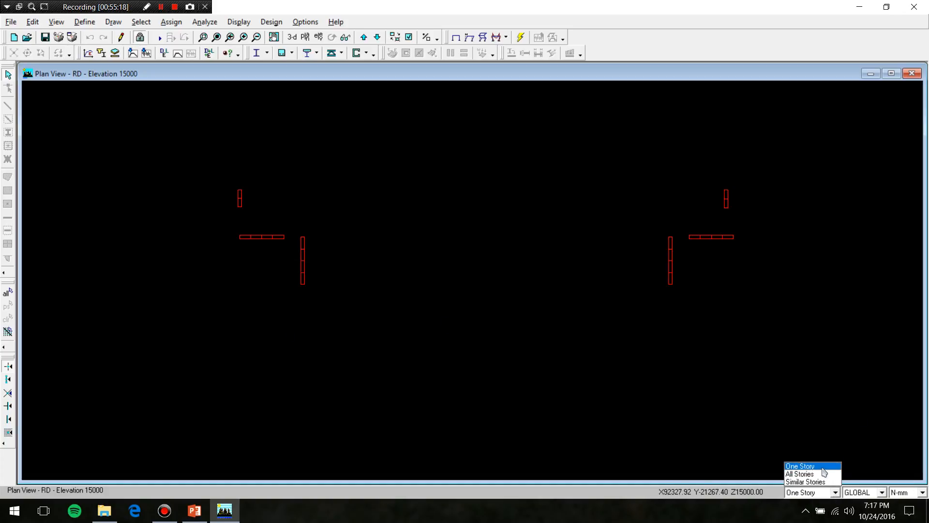
left_click(813, 473)
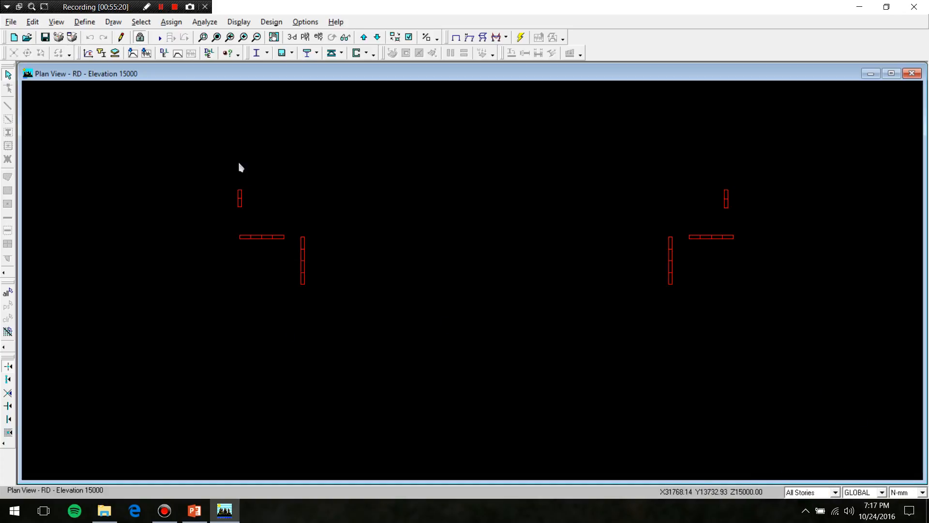
- Select the short vertical wall at the plan's upper left through all stories, add pier name P20, and assign the wall pier label P1
left_click_drag(212, 173, 263, 221)
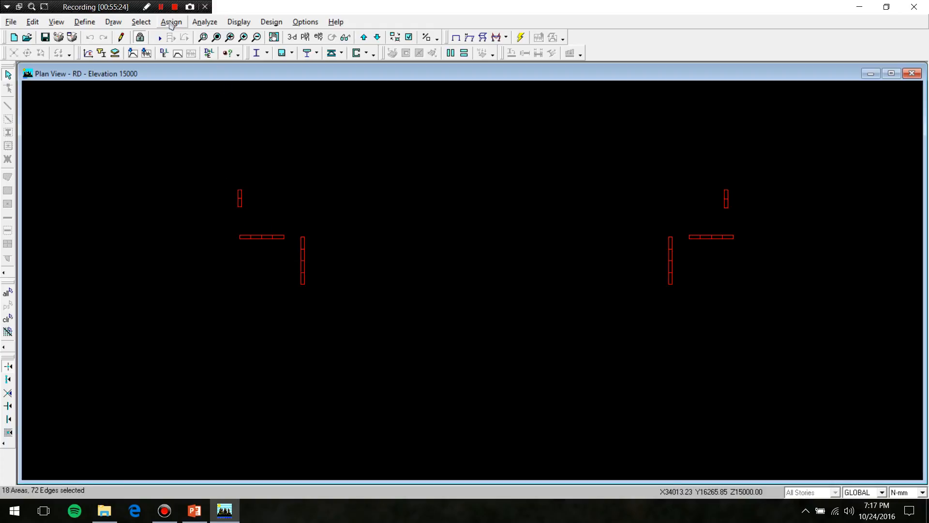
left_click(174, 22)
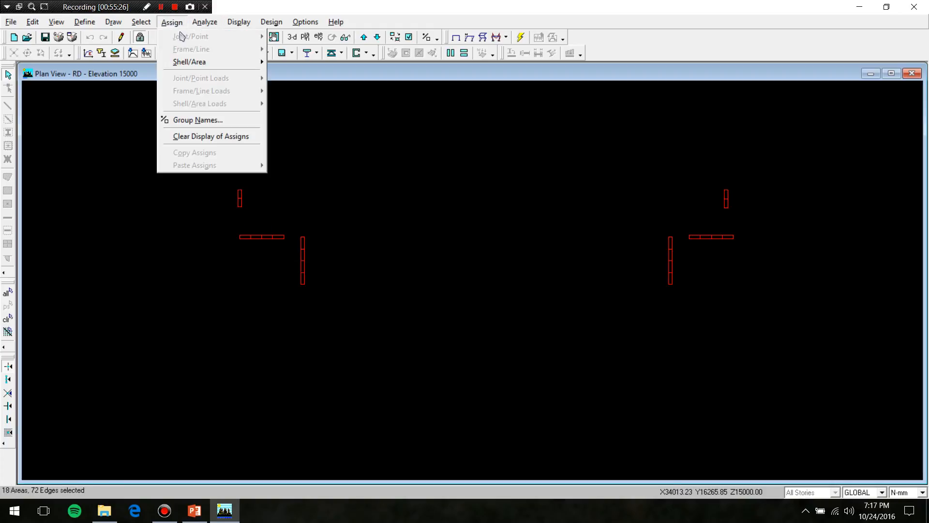
mouse_move(217, 66)
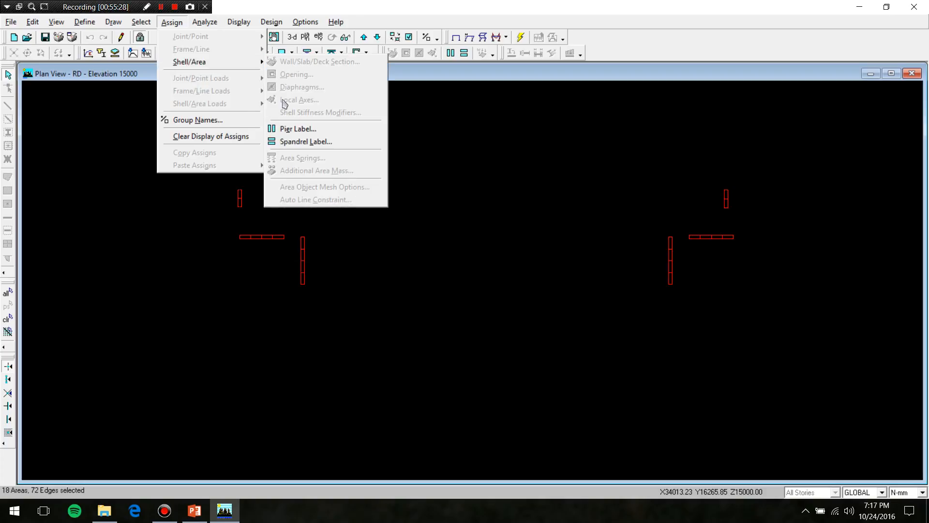
left_click(296, 130)
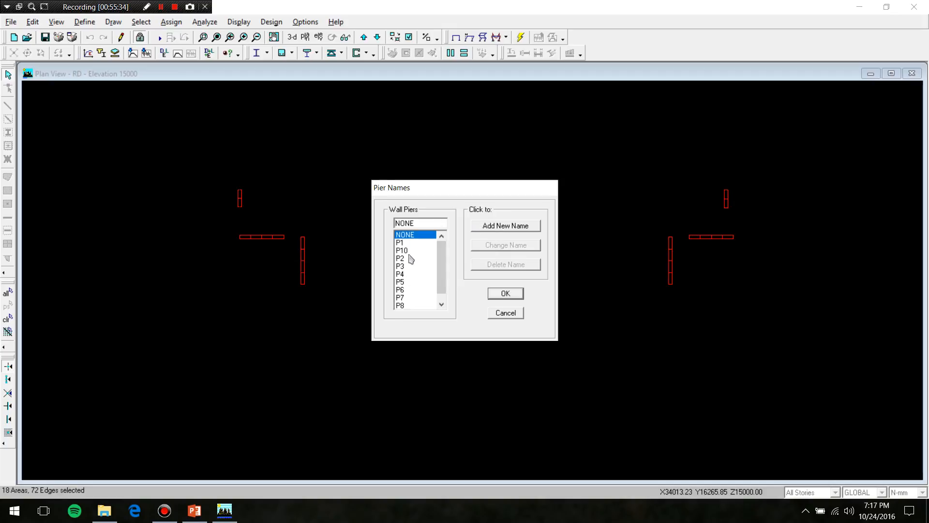
left_click(418, 221)
left_click_drag(418, 220, 381, 209)
type("P20")
left_click(489, 227)
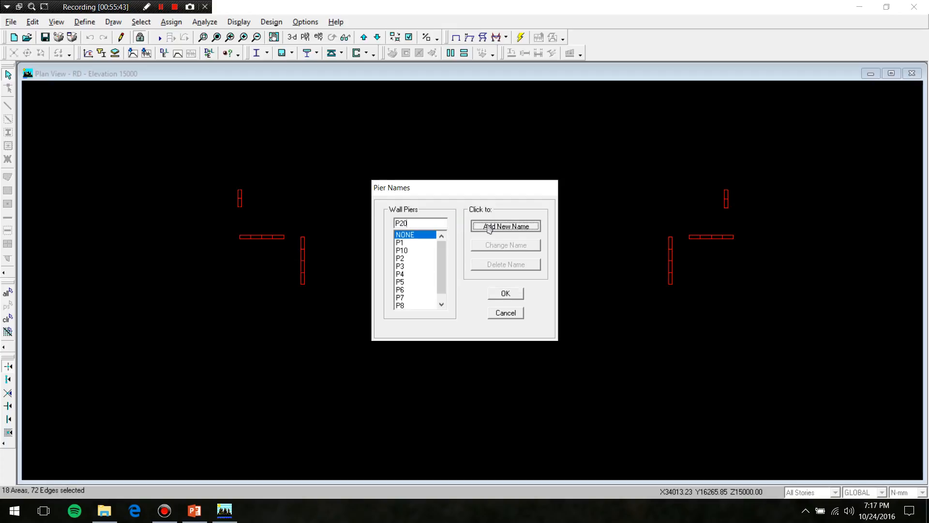
left_click(399, 243)
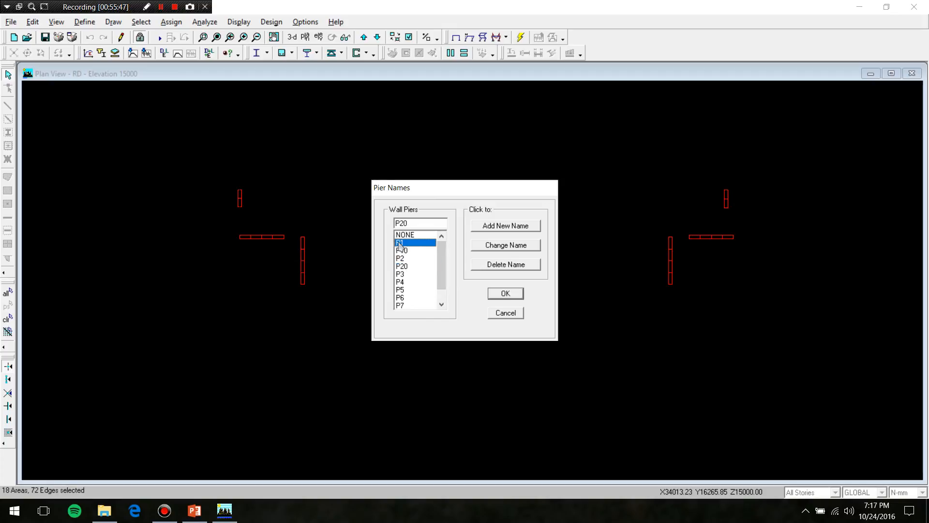
left_click(505, 293)
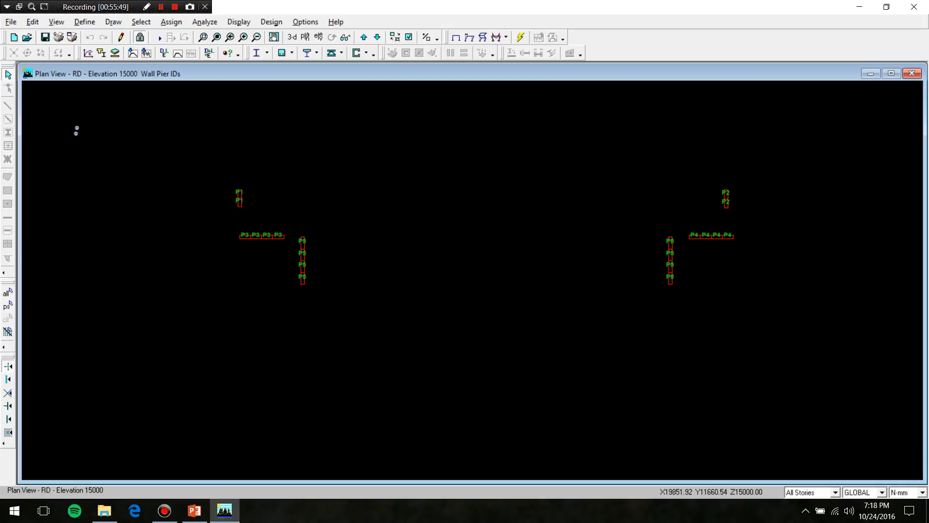
- Examine the wall pier labels in the plan views of the stories below RD
scroll(159, 164, "up", 3)
scroll(286, 197, "up", 1)
scroll(83, 307, "down", 1)
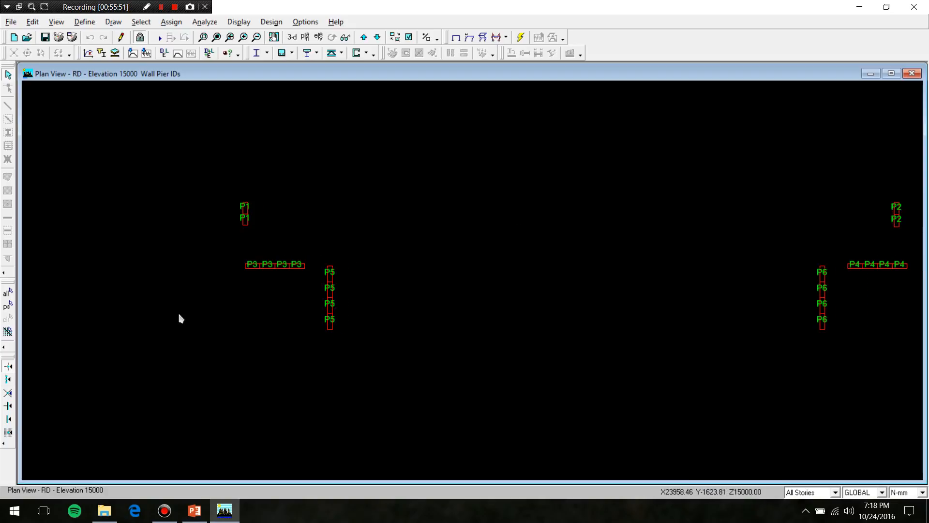
scroll(404, 118, "up", 1)
scroll(240, 224, "down", 1)
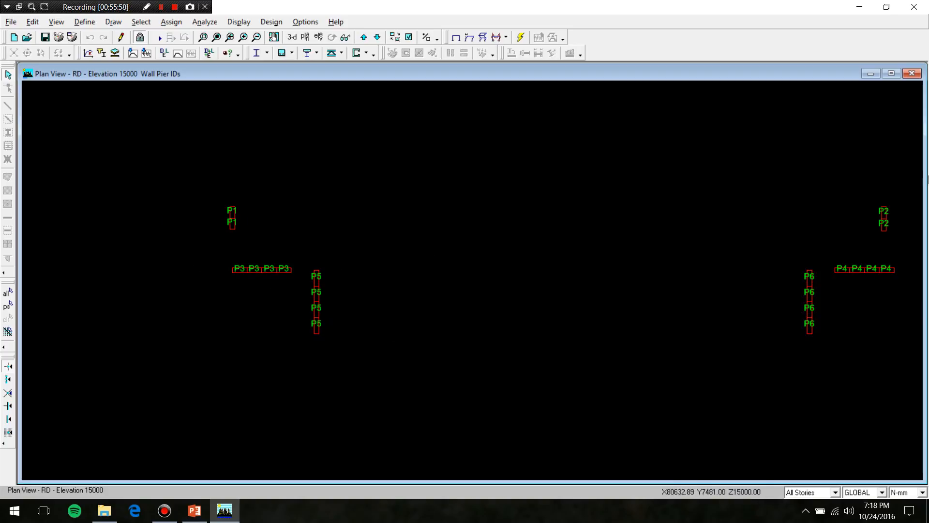
left_click(377, 40)
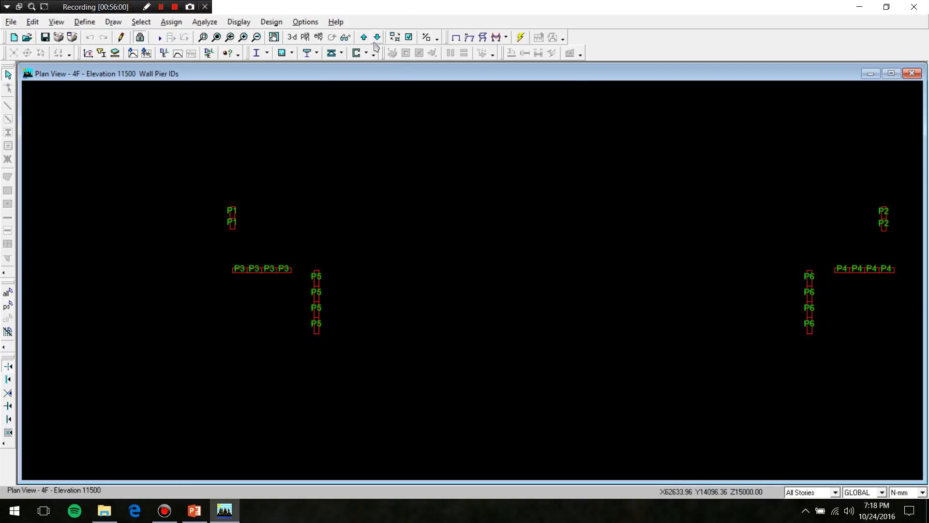
left_click(375, 40)
left_click(375, 40)
left_click(375, 42)
left_click(375, 42)
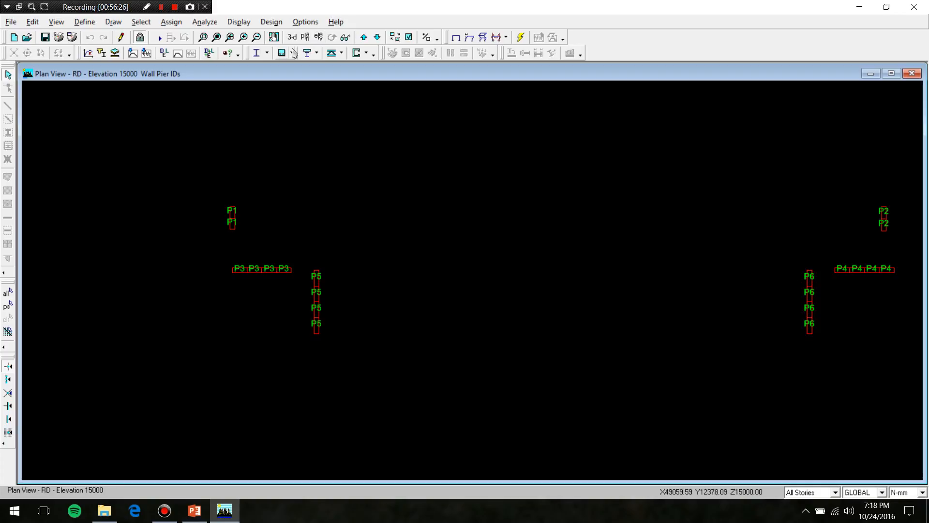
- Assign the Simplified C and T pier section to all the walls and show the pier section information in 3-D
left_click_drag(164, 149, 916, 392)
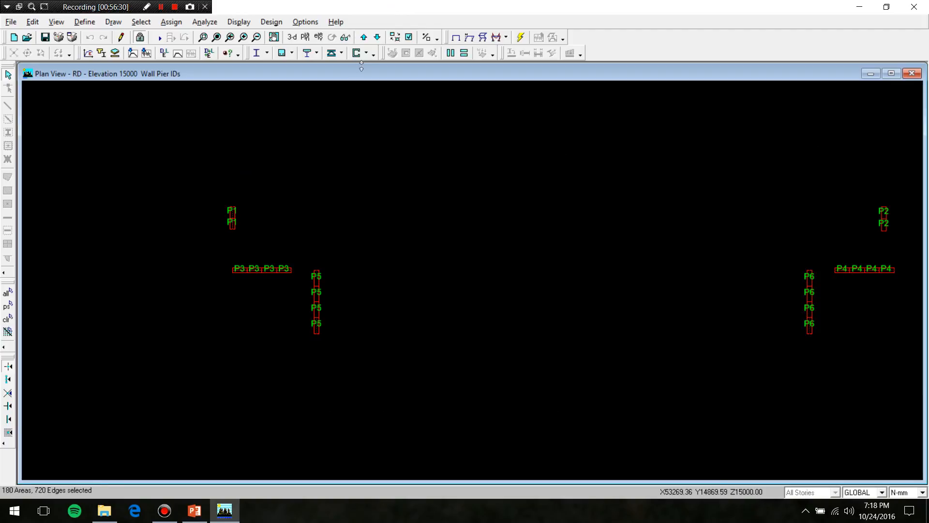
left_click(366, 53)
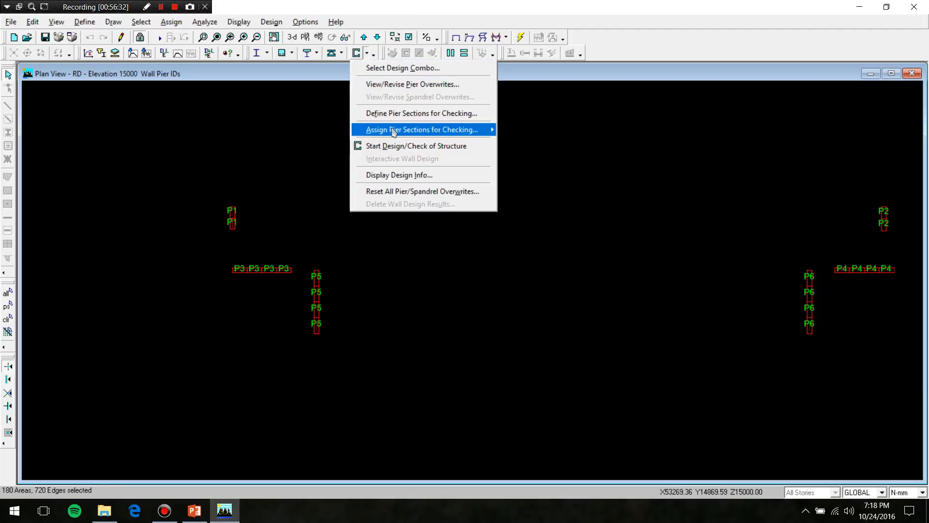
mouse_move(393, 131)
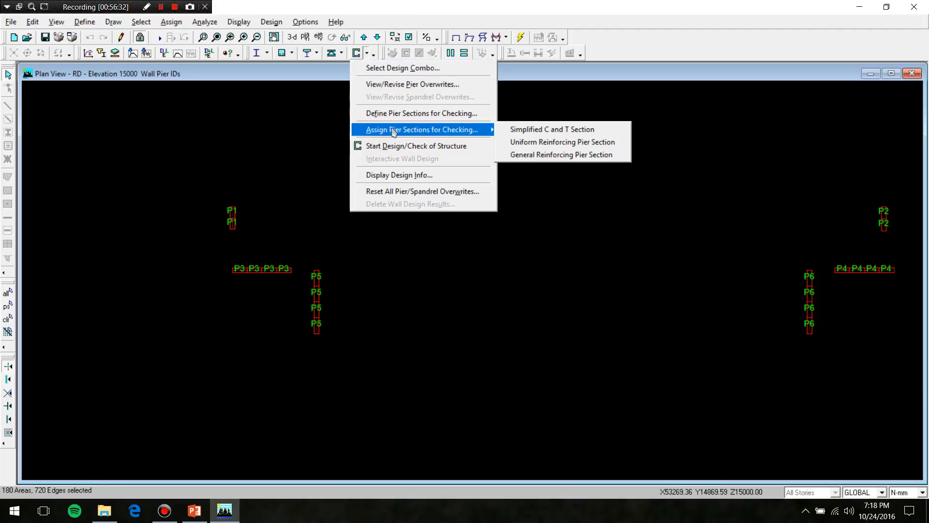
left_click(599, 130)
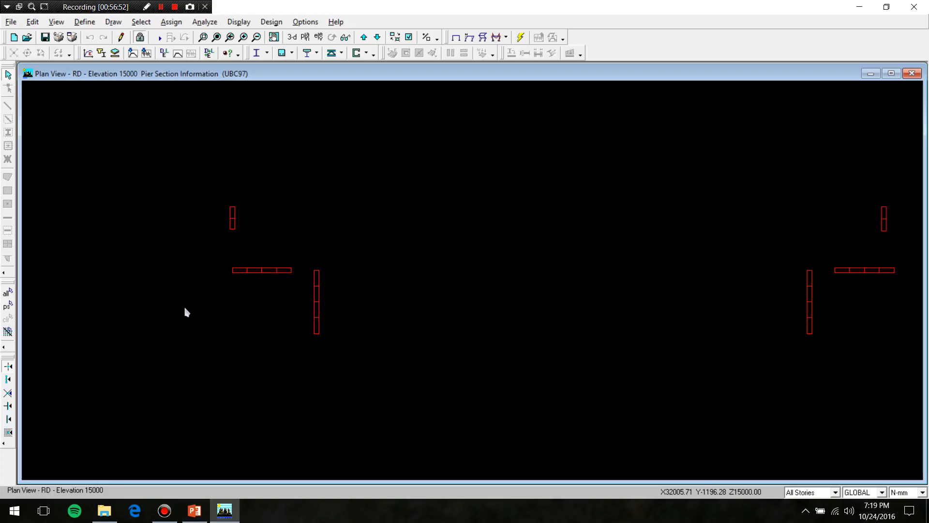
left_click(292, 37)
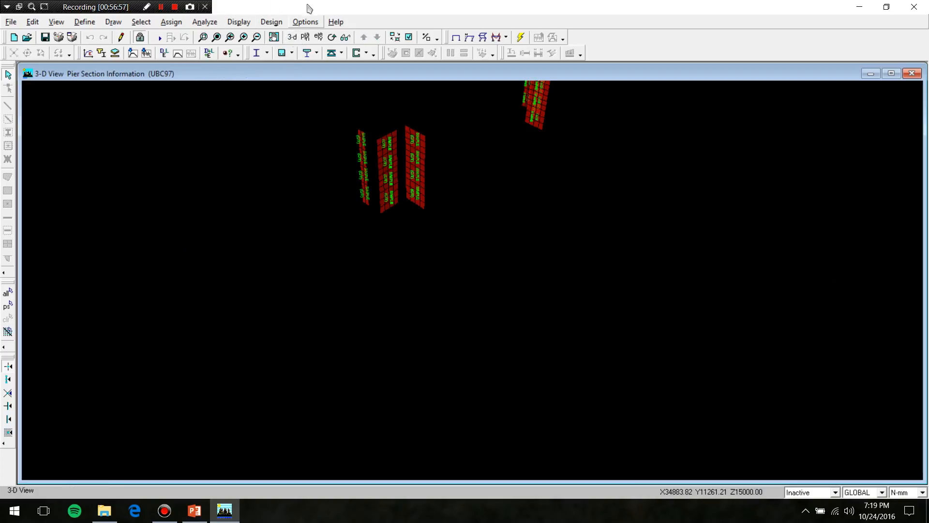
left_click(217, 38)
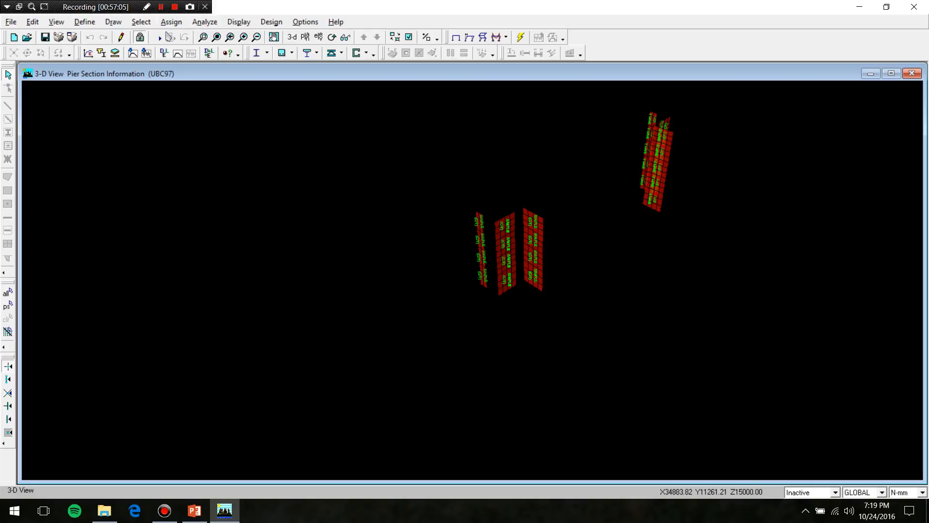
- Unlock the model, accepting deletion of the analysis results, and look closely at the meshed walls in 3-D
left_click(138, 41)
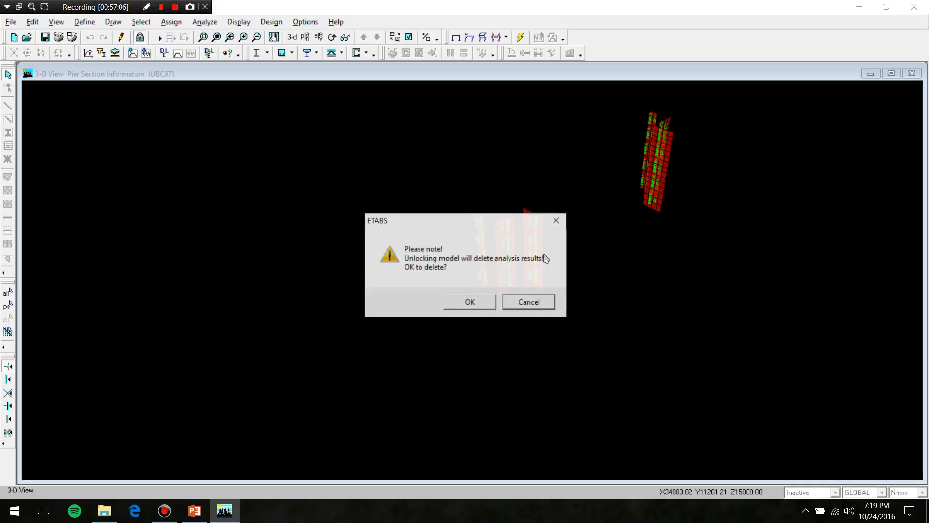
left_click(472, 301)
scroll(532, 189, "up", 4)
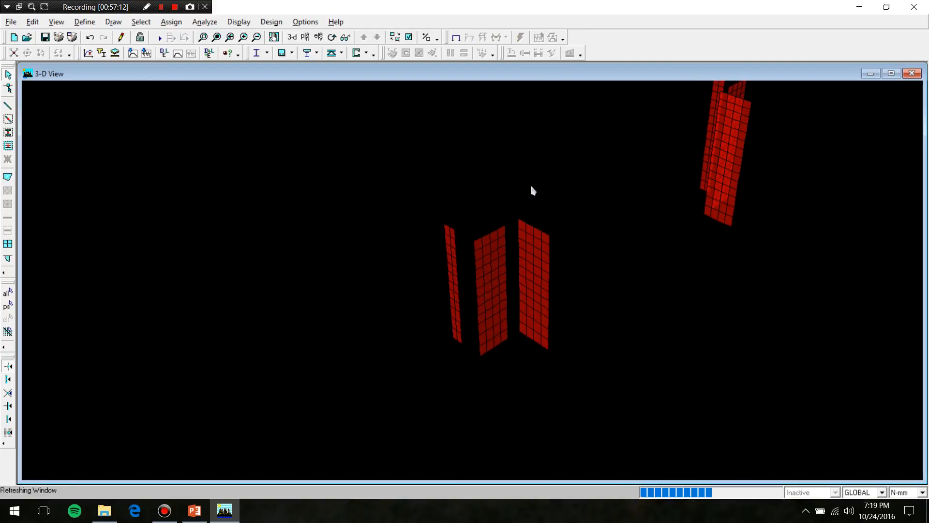
scroll(531, 187, "up", 3)
scroll(590, 199, "up", 1)
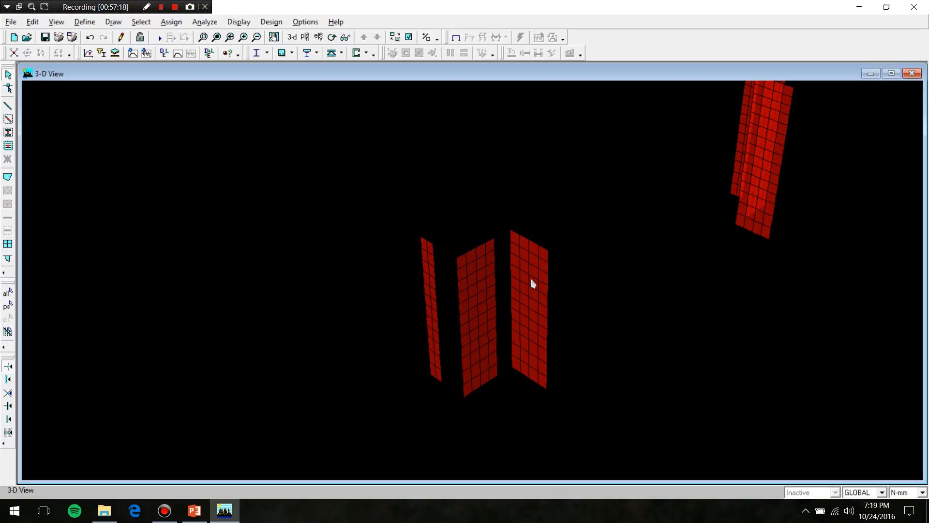
scroll(556, 273, "up", 1)
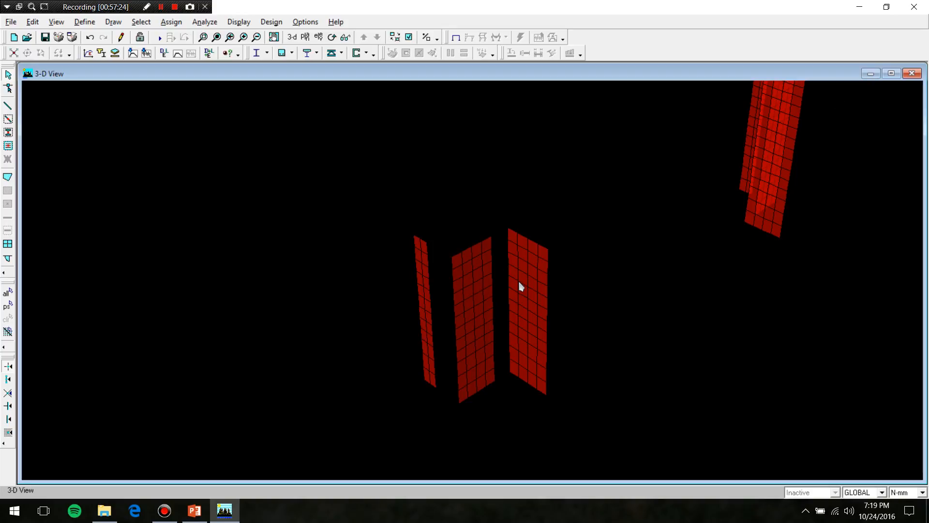
scroll(521, 286, "up", 1)
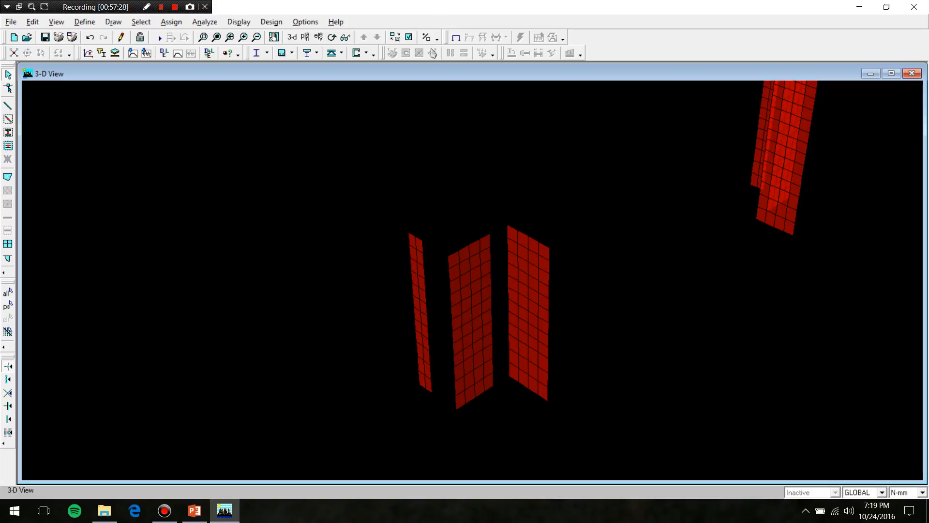
left_click(305, 36)
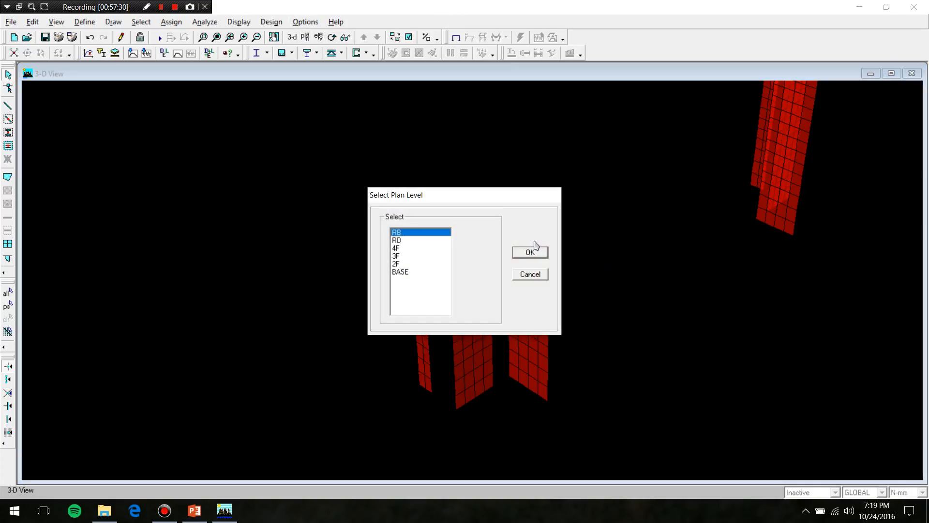
left_click(522, 254)
scroll(900, 389, "up", 1)
left_click_drag(739, 307, 792, 402)
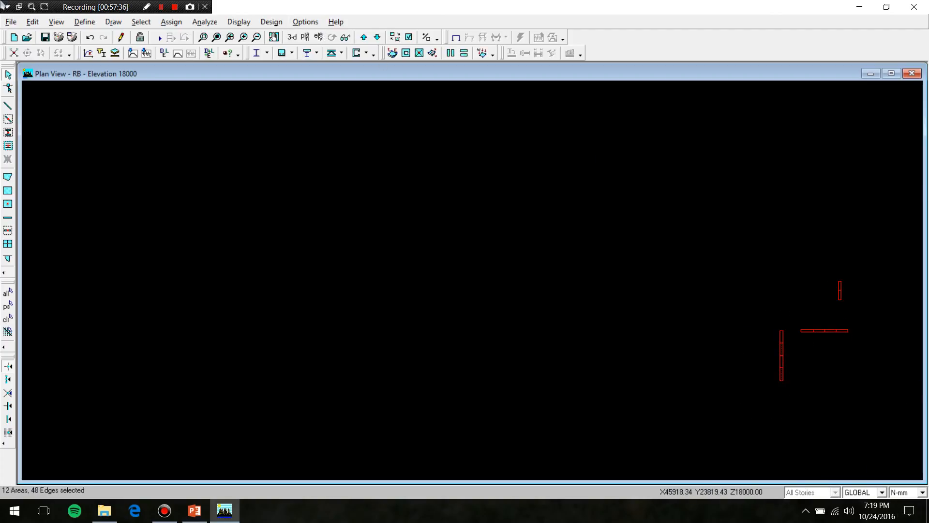
left_click(141, 22)
left_click(169, 276)
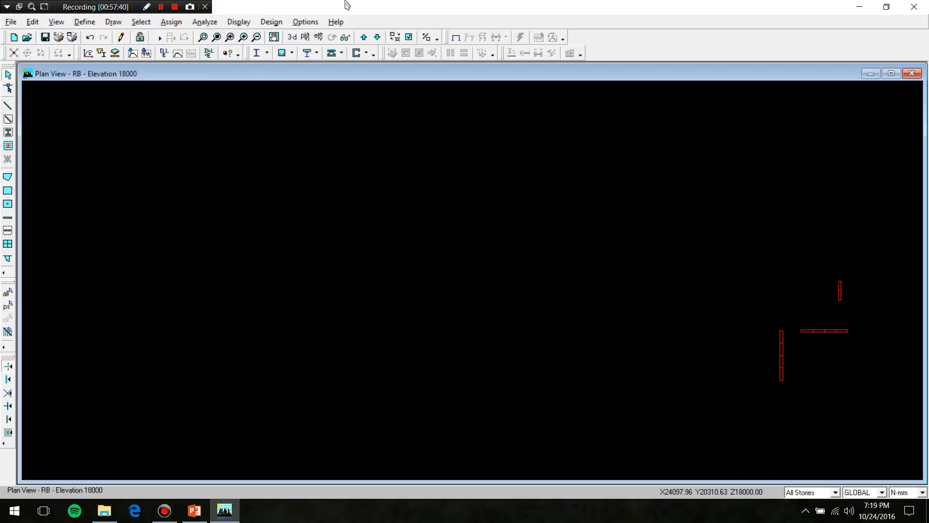
- Return to the 3-D view and turn the floors, columns and beams back on alongside the walls
left_click(292, 37)
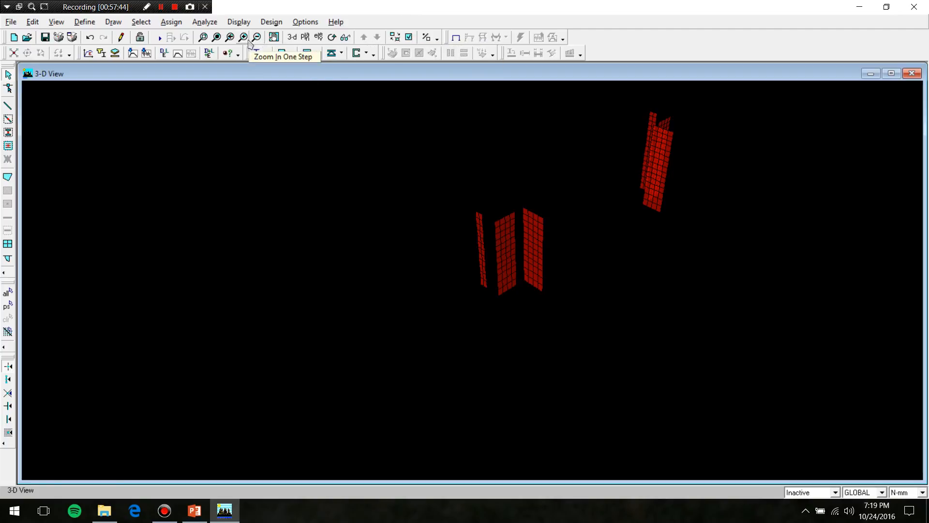
left_click(409, 37)
left_click(383, 187)
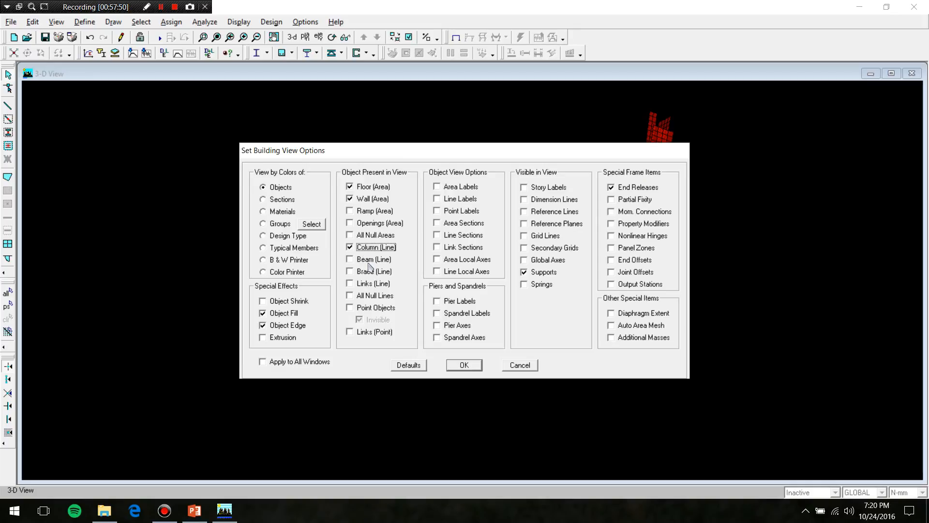
left_click(380, 260)
left_click(464, 365)
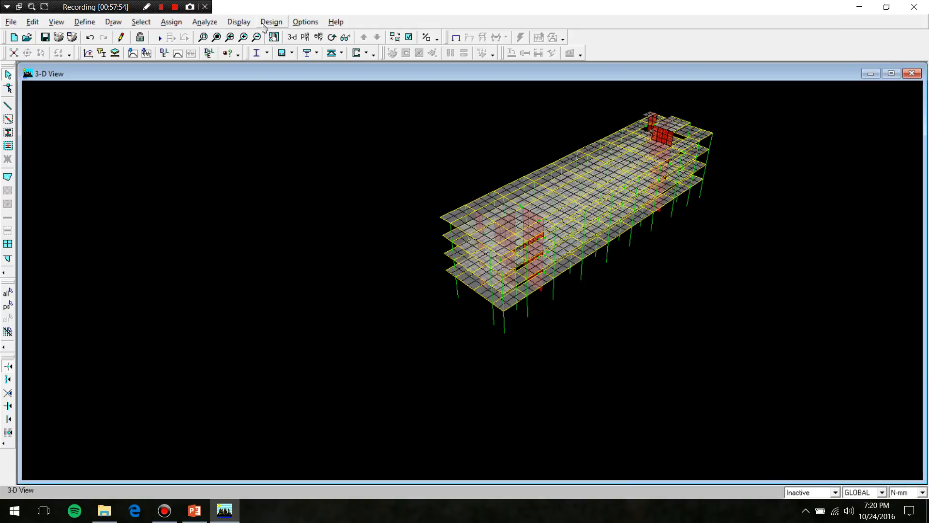
- Run the structural analysis and the concrete frame design of the whole building model
left_click(205, 22)
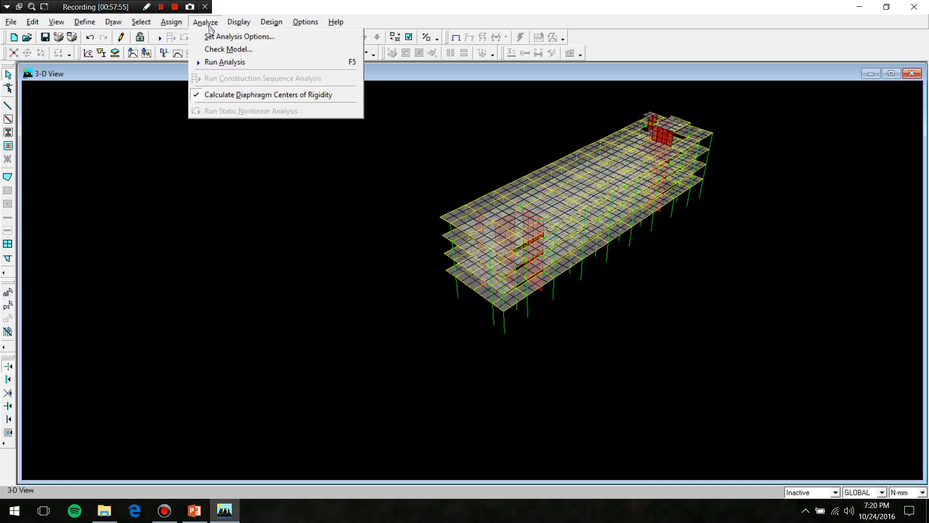
left_click(220, 62)
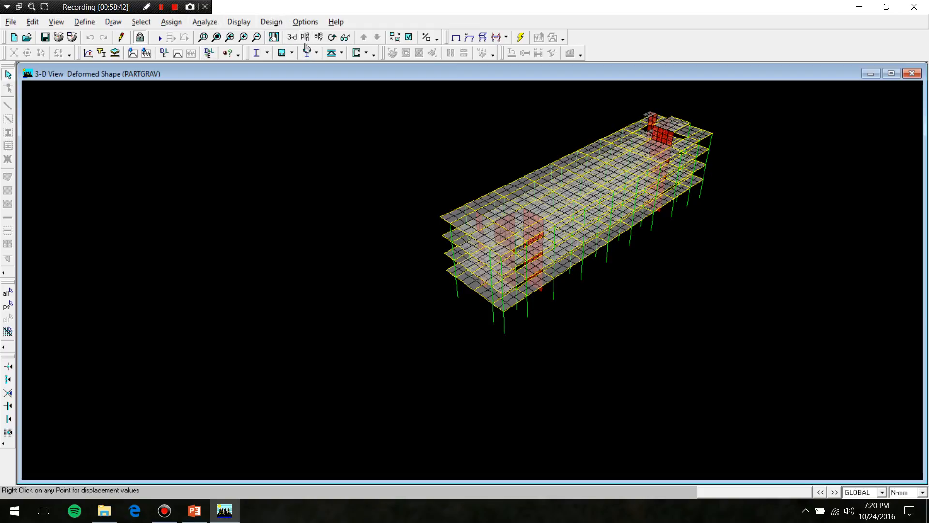
left_click(281, 54)
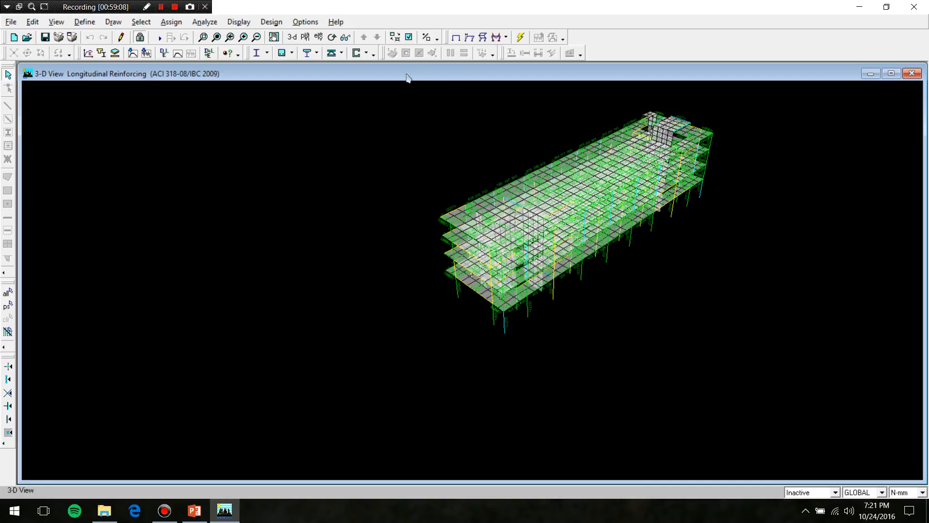
- Hide the floors and walls in the 3-D view, leaving only the columns and beams with their longitudinal reinforcement
left_click(409, 37)
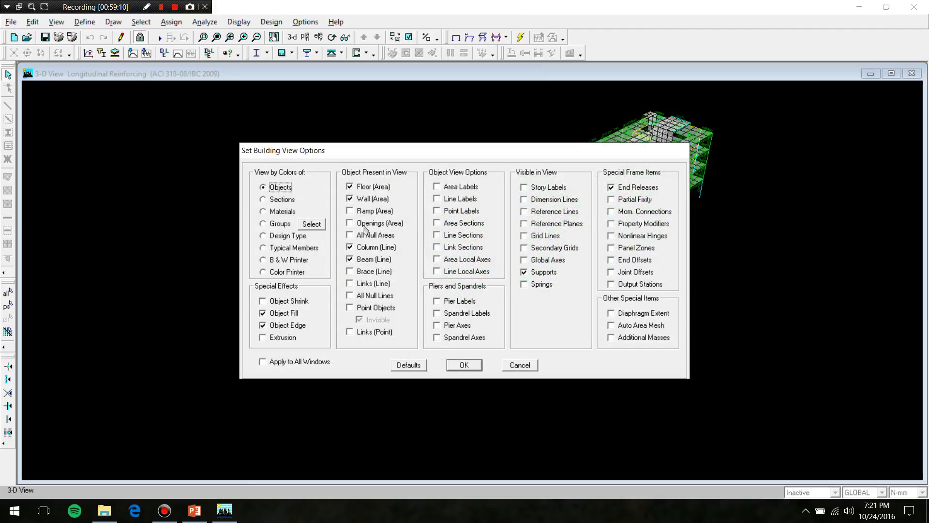
left_click(372, 187)
left_click(463, 364)
scroll(676, 158, "up", 4)
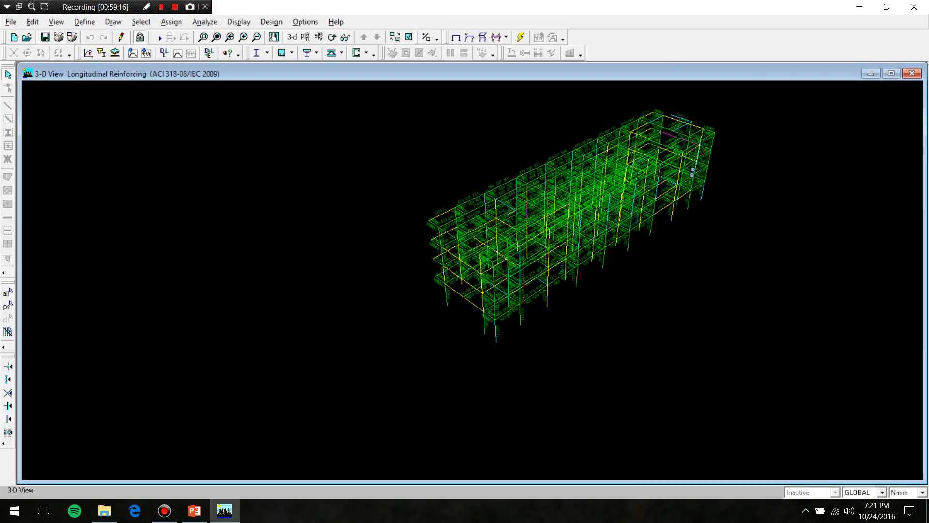
scroll(693, 172, "up", 3)
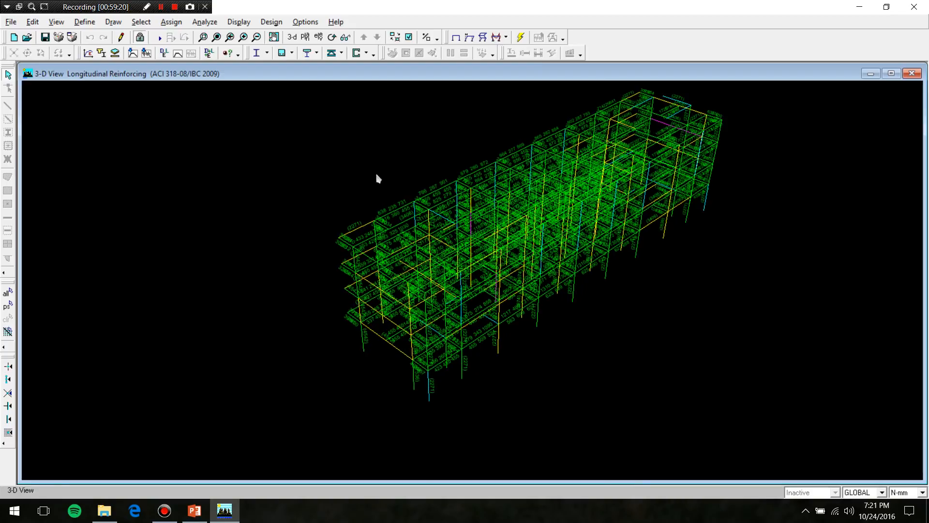
- Open the plan view at level RB, go down to level RD, and centre the beam layout in the window
left_click(305, 38)
left_click(528, 253)
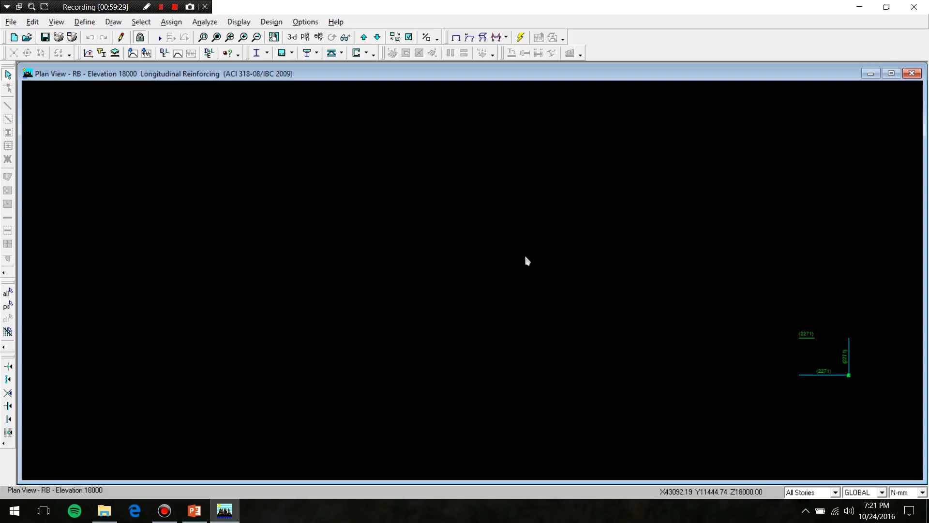
left_click(377, 37)
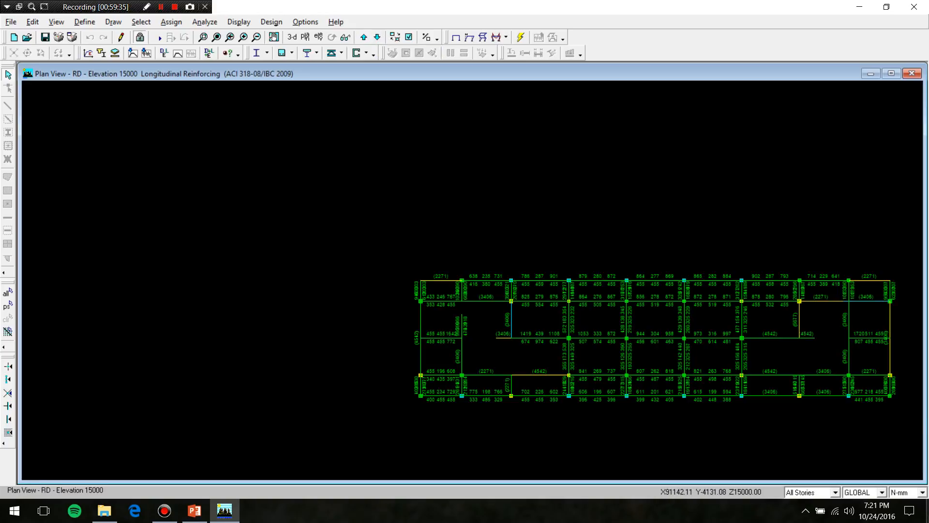
scroll(847, 347, "up", 2)
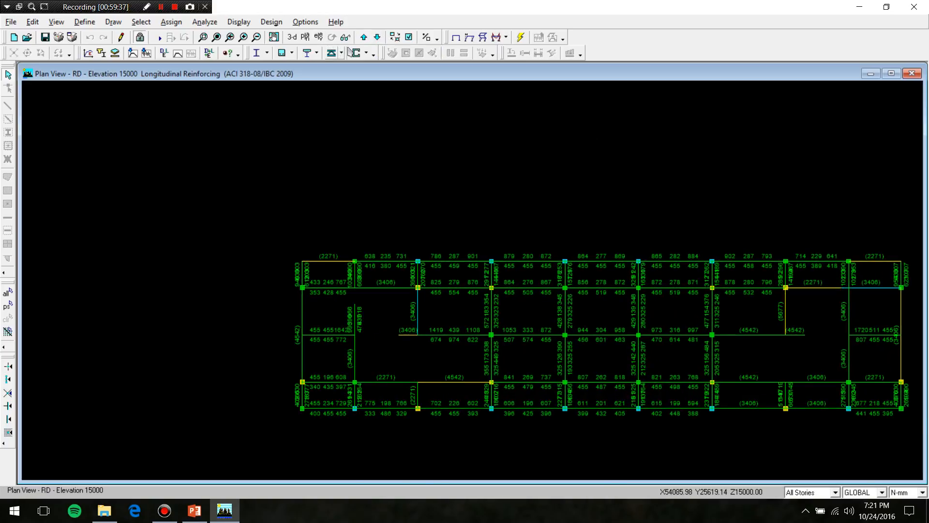
left_click(274, 37)
left_click_drag(668, 439, 530, 383)
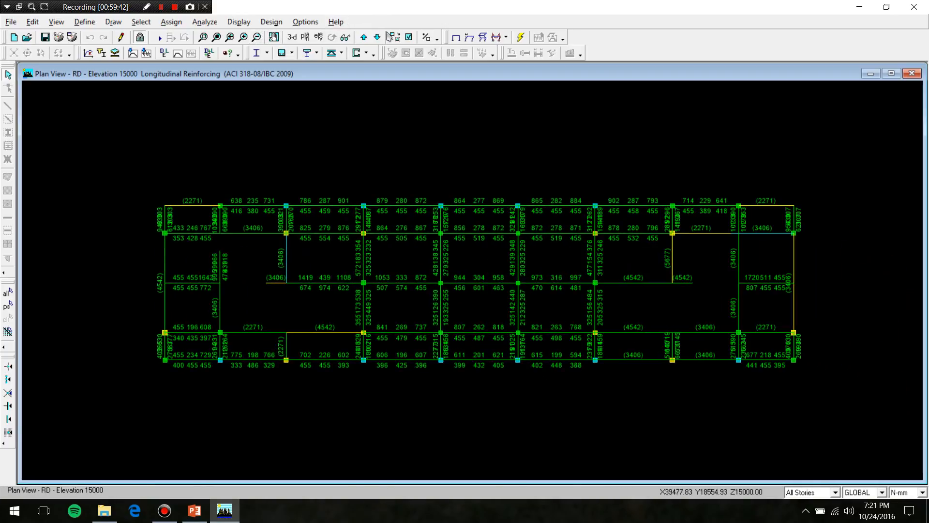
- Go through the plan views of the lower stories to examine the beam reinforcement areas on each level
left_click(378, 38)
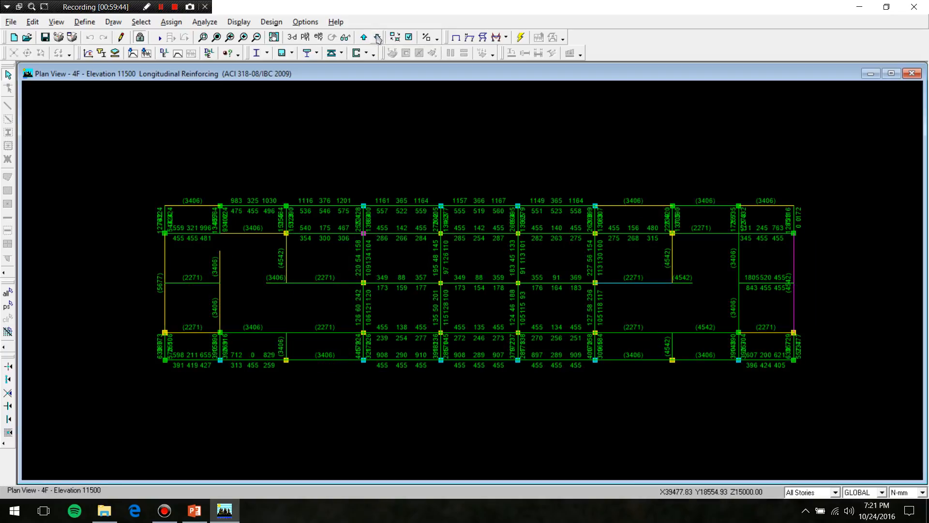
left_click(378, 38)
left_click(378, 39)
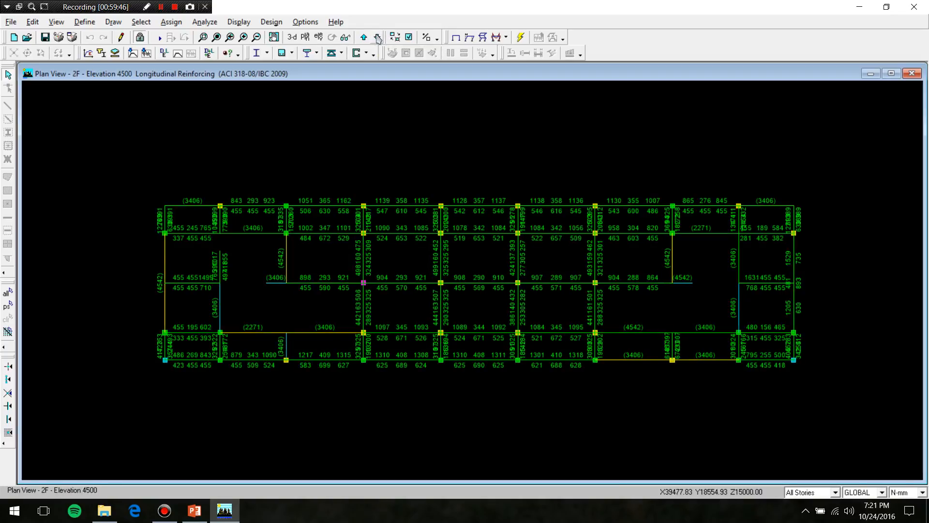
left_click(378, 39)
left_click(378, 39)
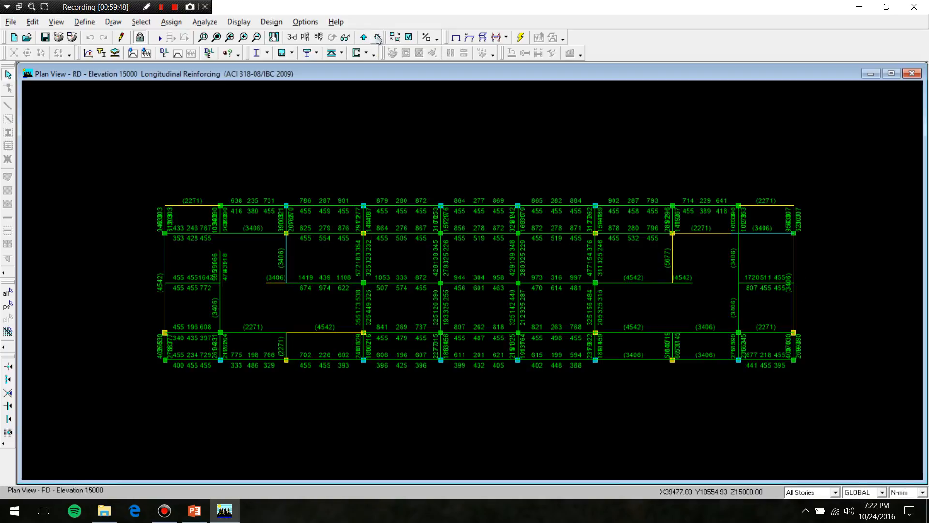
left_click(378, 38)
left_click(377, 38)
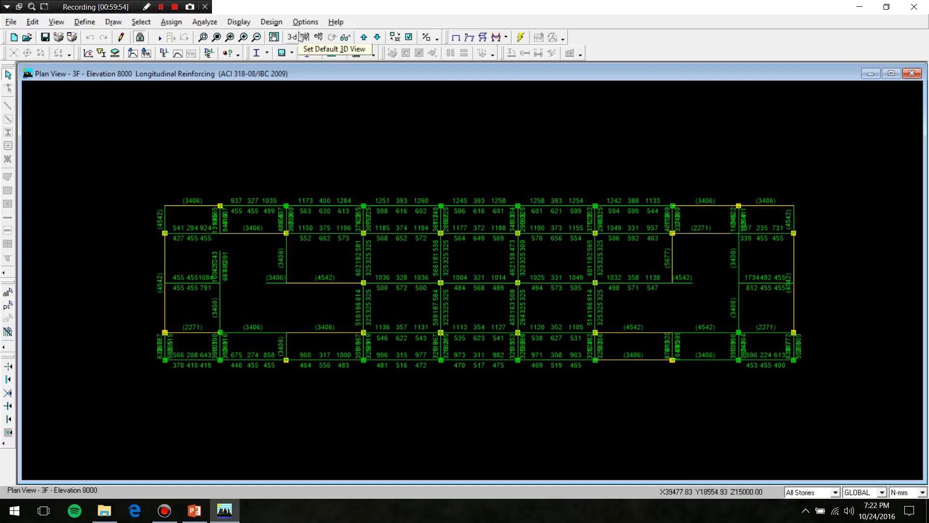
- Return to the 3-D view and hide the beams so that only the columns are displayed
left_click(297, 36)
left_click(409, 38)
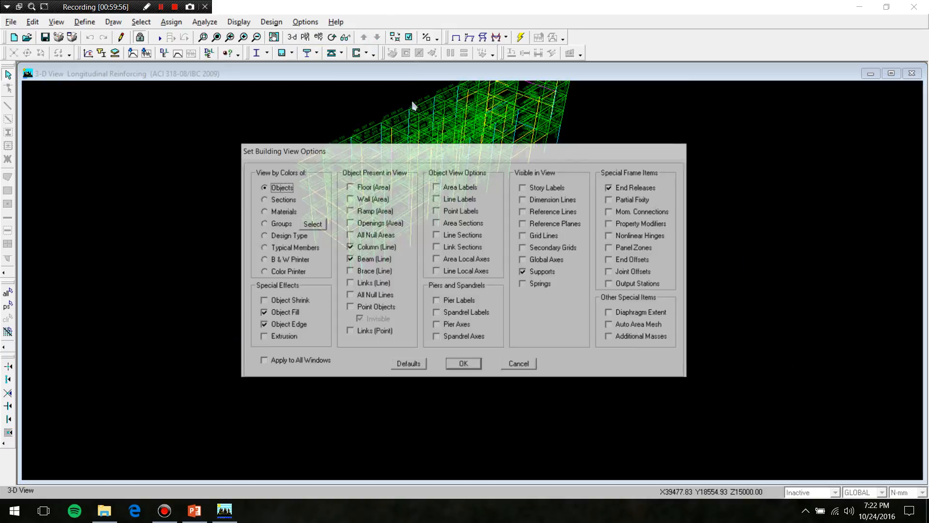
left_click(379, 260)
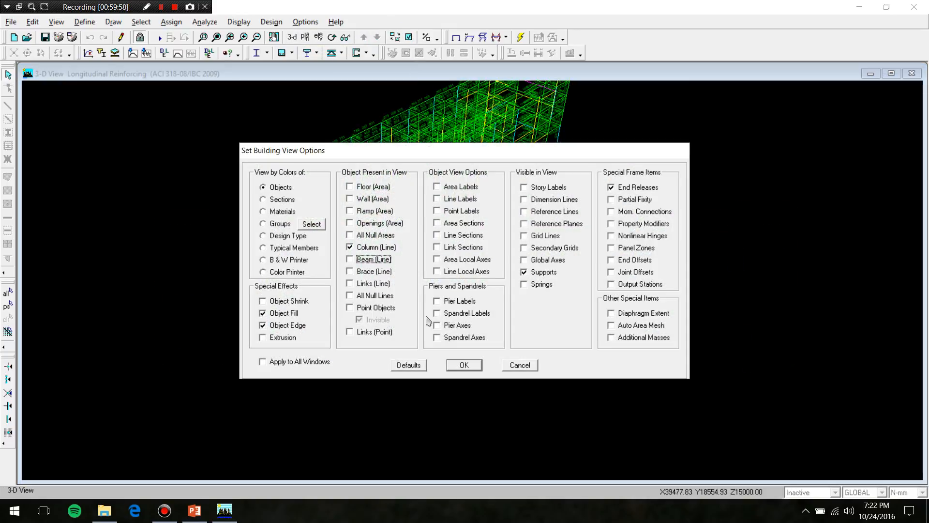
left_click(465, 365)
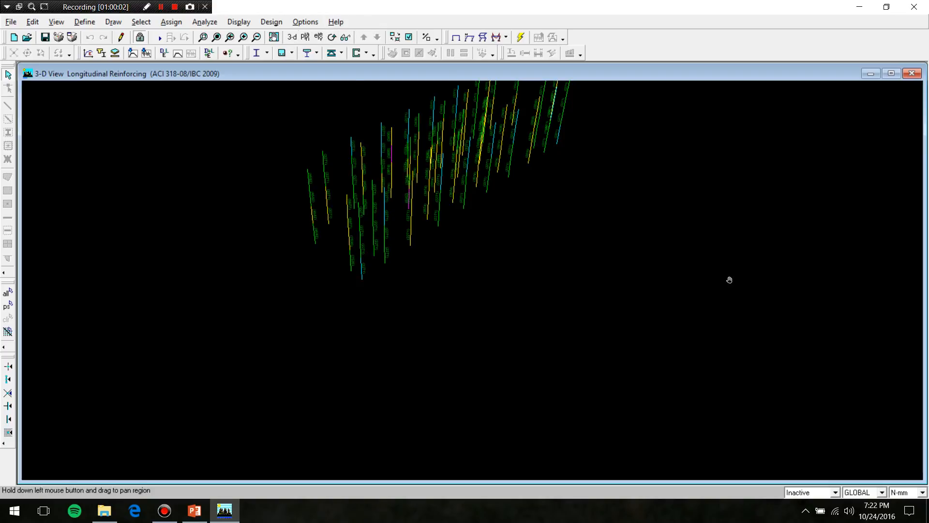
left_click_drag(615, 169, 622, 414)
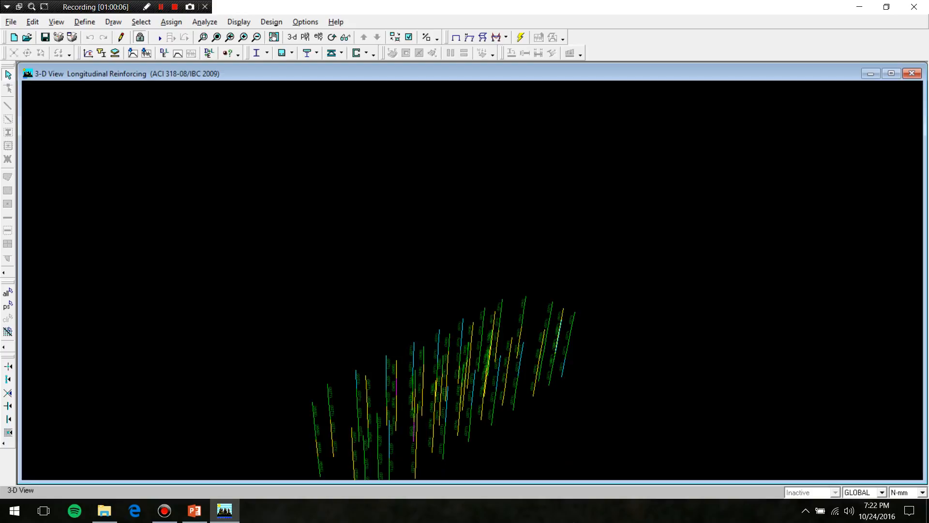
scroll(419, 358, "up", 1)
scroll(326, 384, "up", 2)
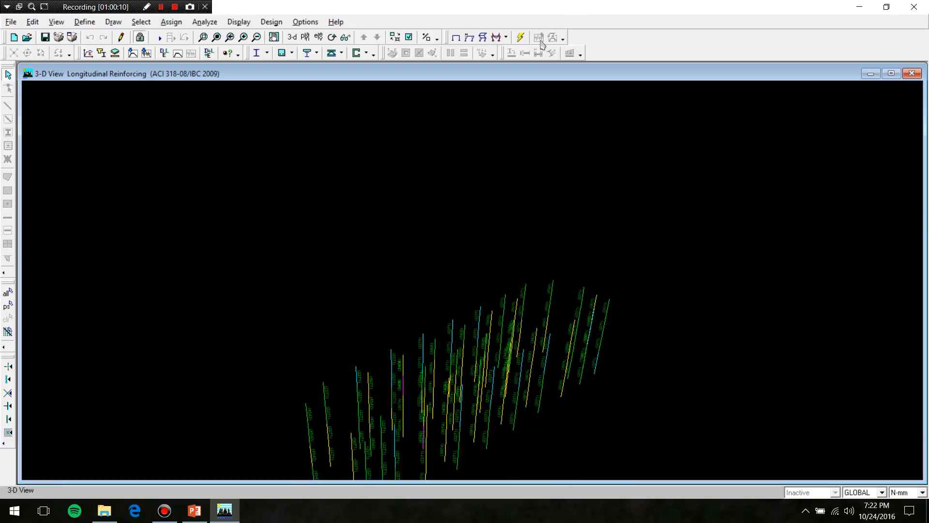
- Examine the longitudinal reinforcement areas of the columns throughout the building in 3-D
left_click(273, 37)
left_click_drag(468, 325, 460, 286)
scroll(496, 186, "up", 2)
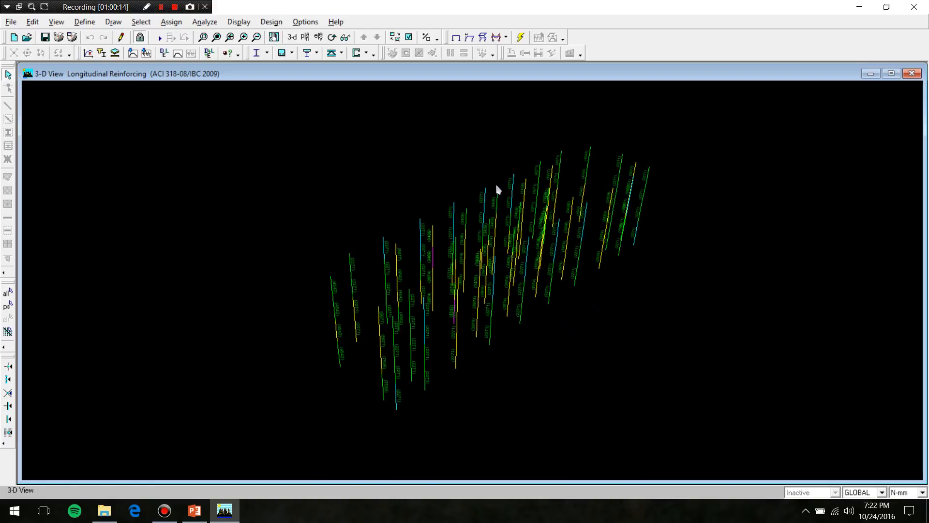
scroll(548, 218, "up", 1)
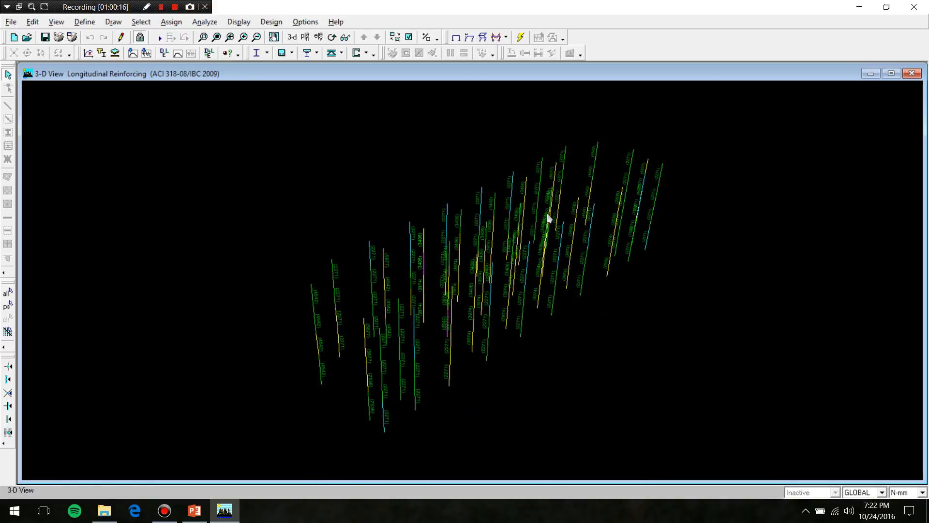
scroll(548, 218, "up", 1)
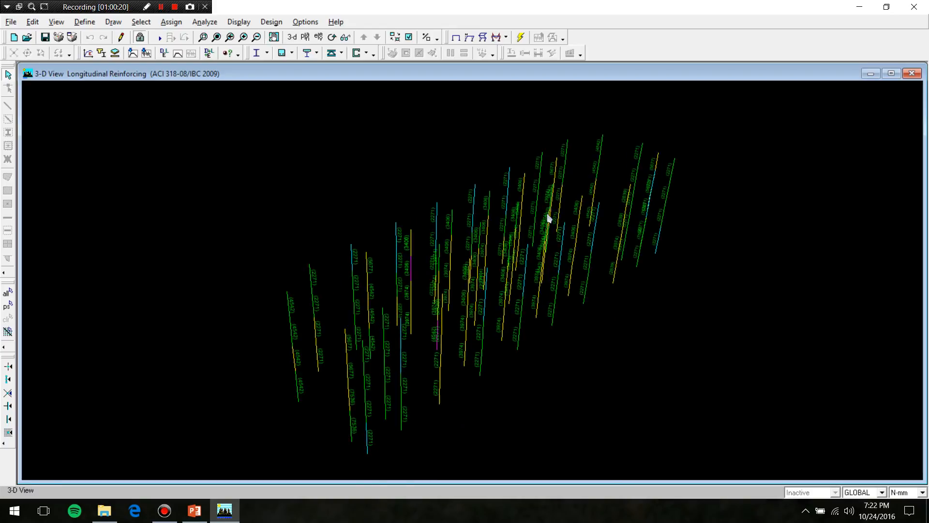
scroll(542, 217, "up", 2)
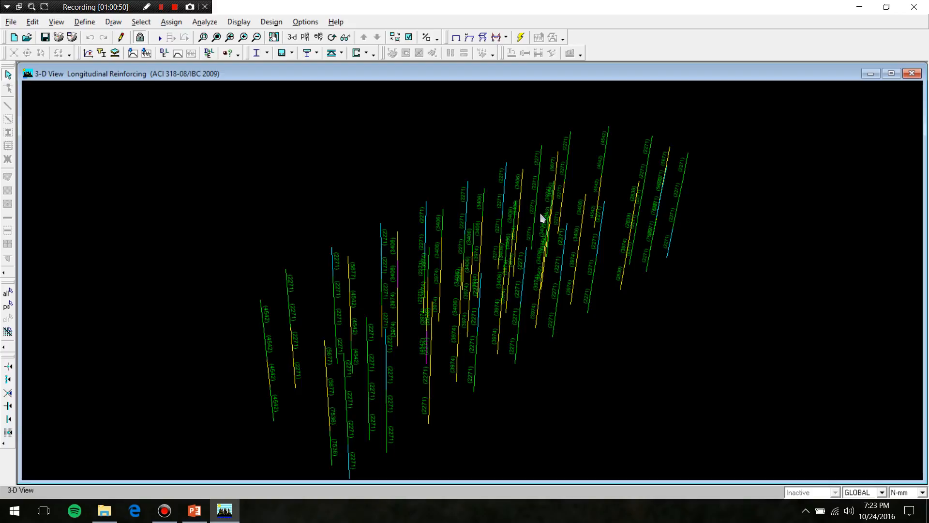
left_click(274, 37)
left_click_drag(317, 274, 311, 248)
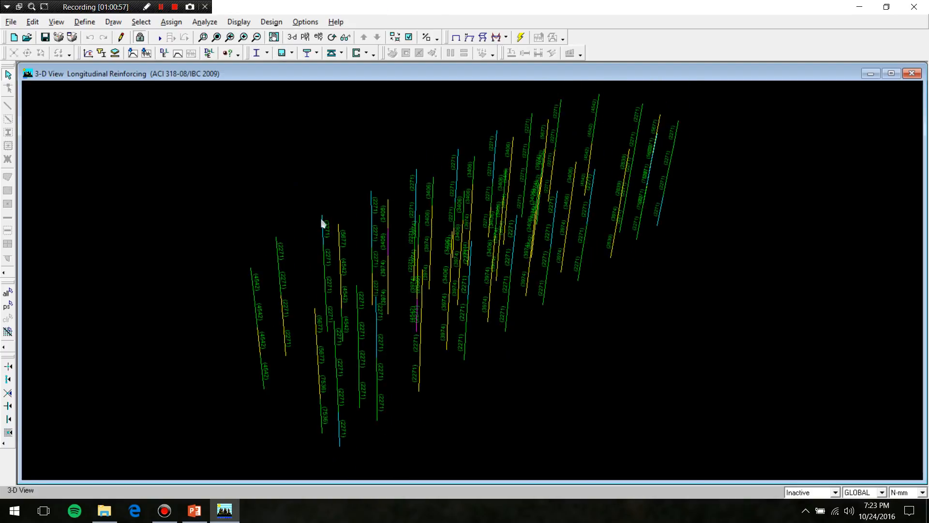
scroll(324, 236, "up", 1)
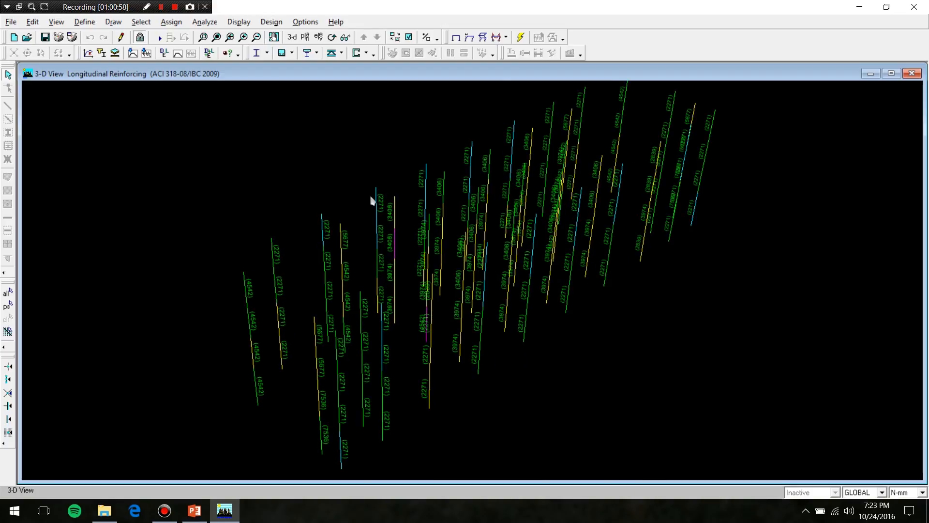
scroll(387, 179, "up", 2)
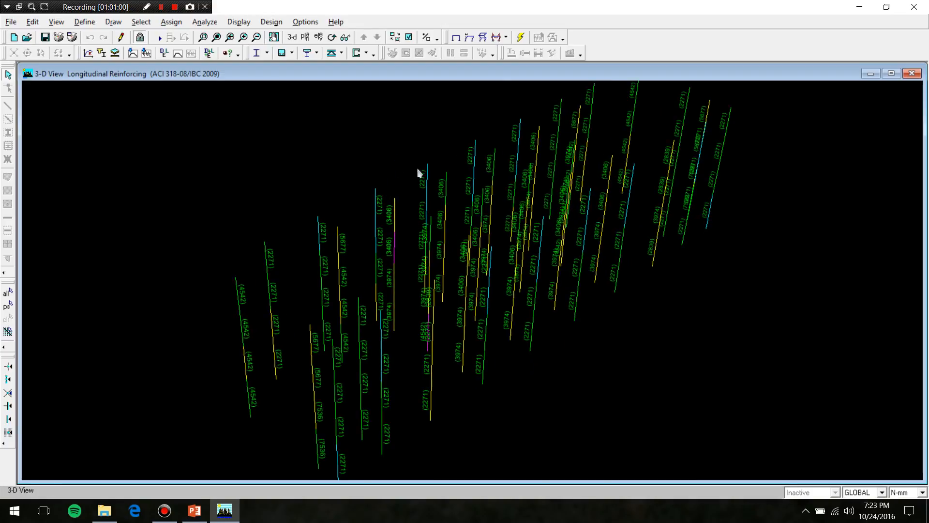
scroll(496, 367, "up", 3)
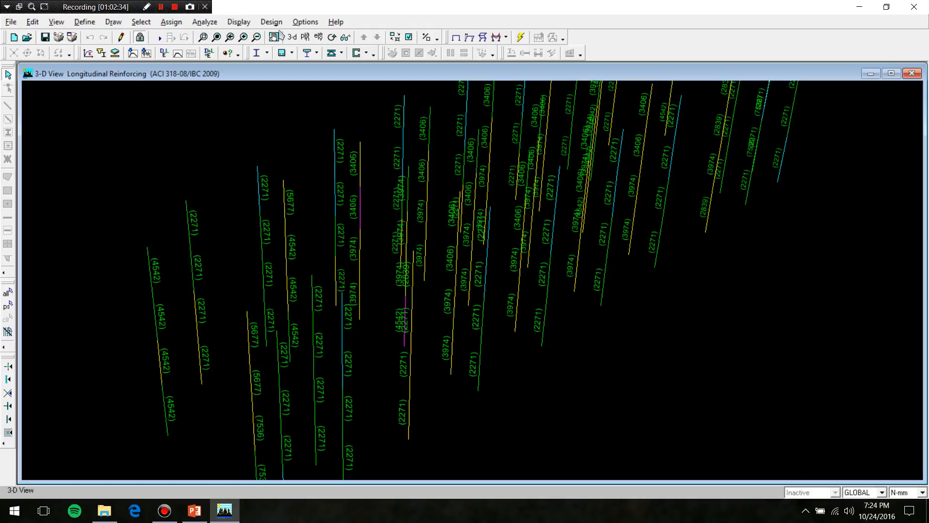
- Inspect the reinforcement areas on the end columns up close, restore the full view, and enlarge the columns around that corner
left_click(202, 37)
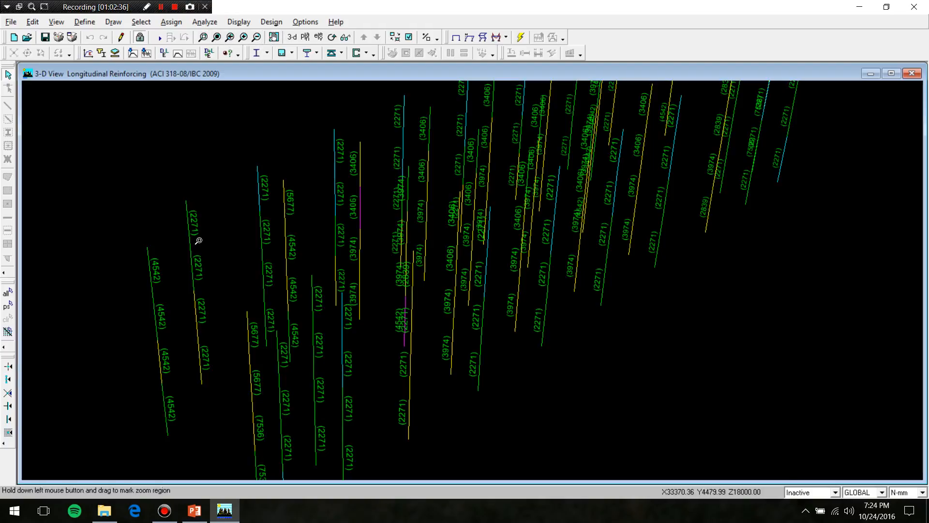
left_click_drag(226, 290, 152, 246)
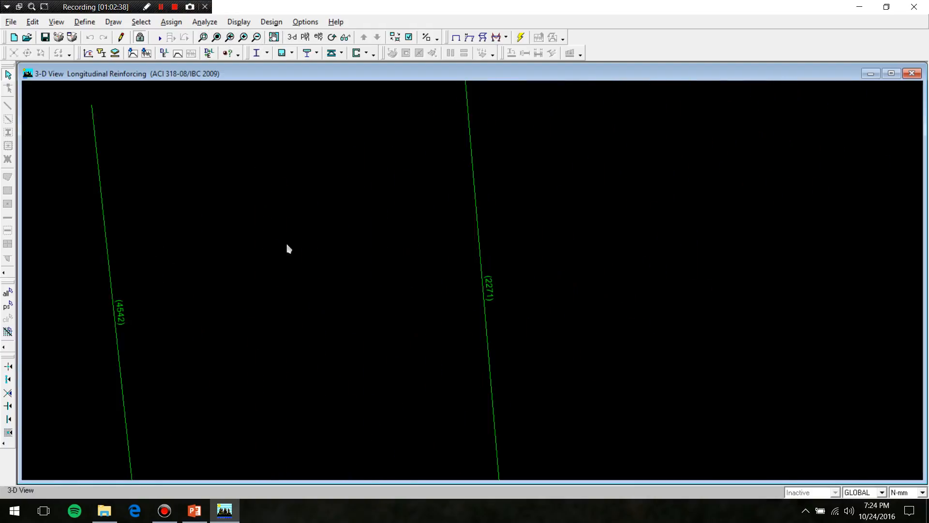
scroll(497, 303, "up", 1)
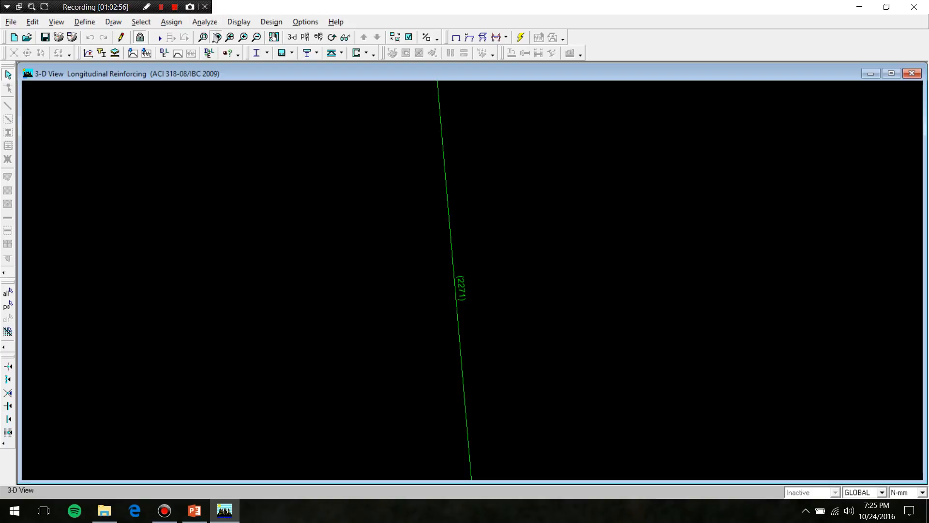
left_click(216, 37)
scroll(621, 274, "up", 2)
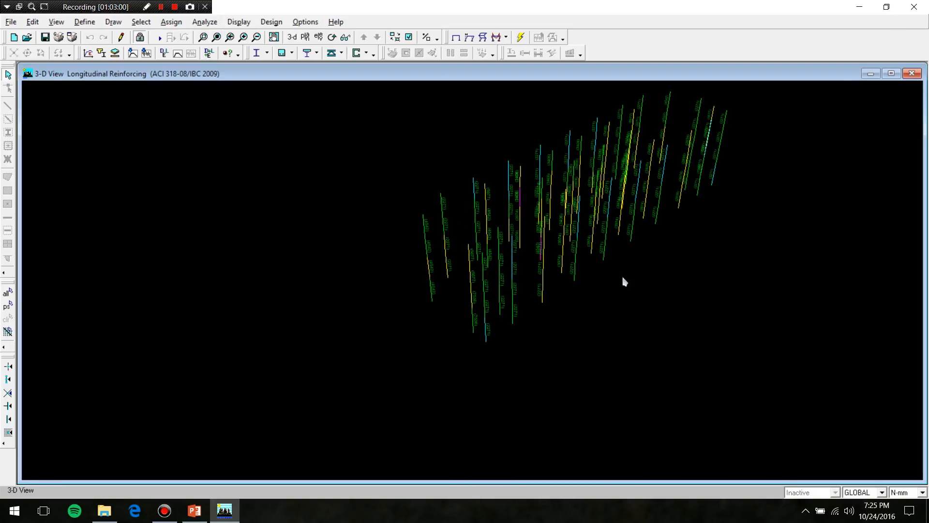
left_click(204, 38)
left_click_drag(478, 291, 396, 209)
scroll(423, 185, "up", 2)
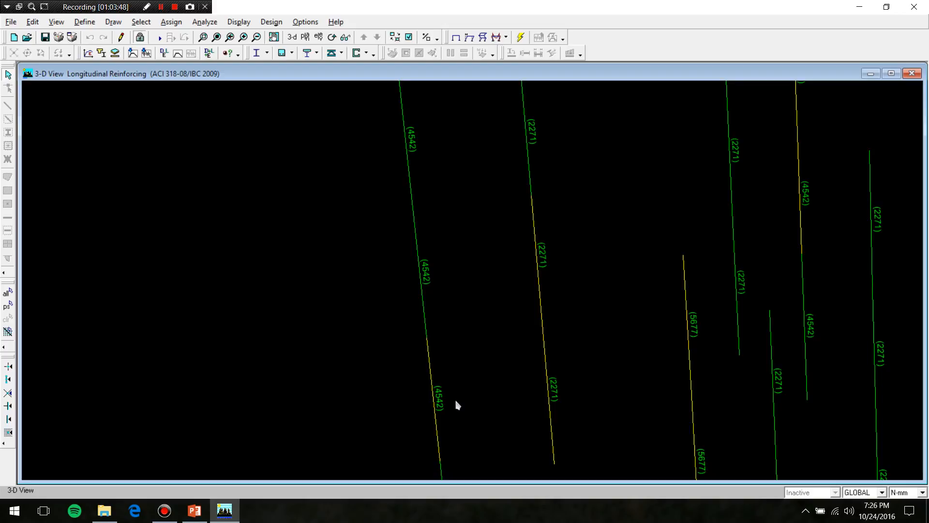
- Turn the beams back on and hide the columns in the 3-D view
left_click(408, 37)
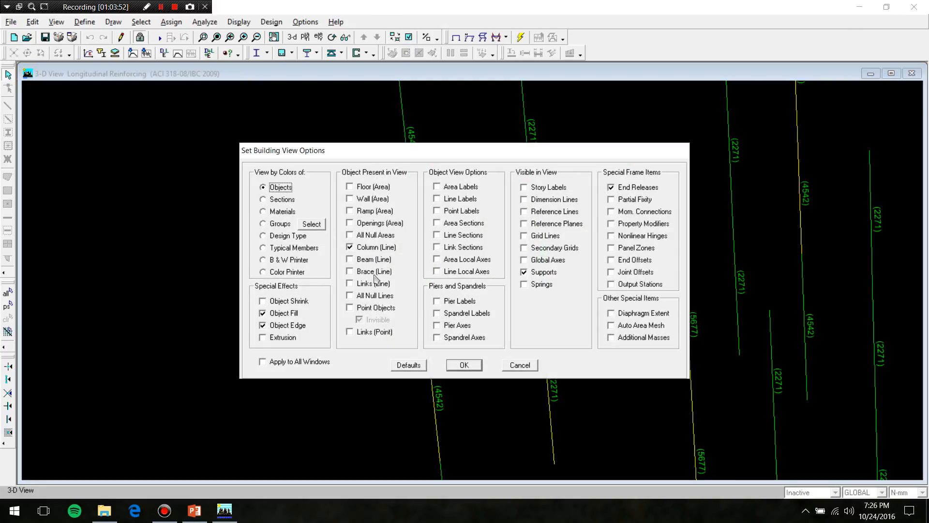
left_click(375, 260)
left_click(373, 248)
left_click(464, 365)
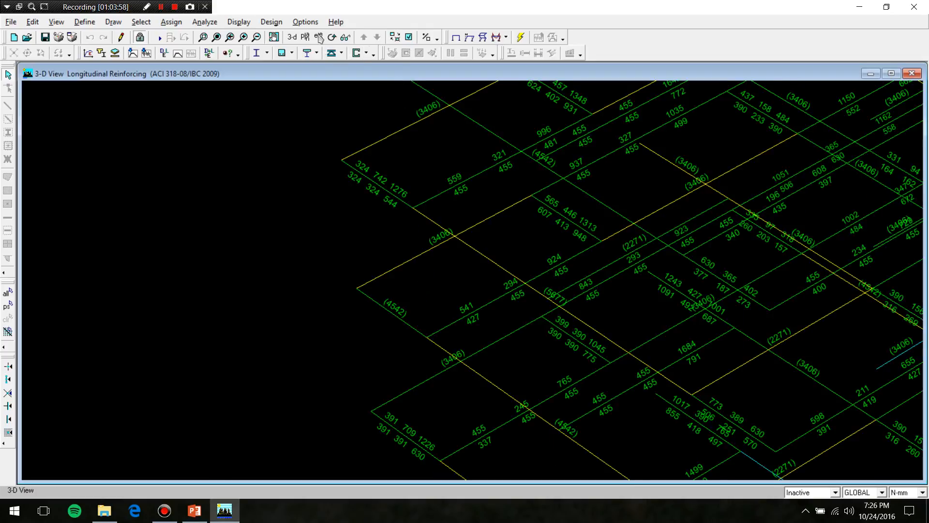
- Open the plan view at level RB and go down to level RD to read the beams' reinforcement areas
left_click(304, 37)
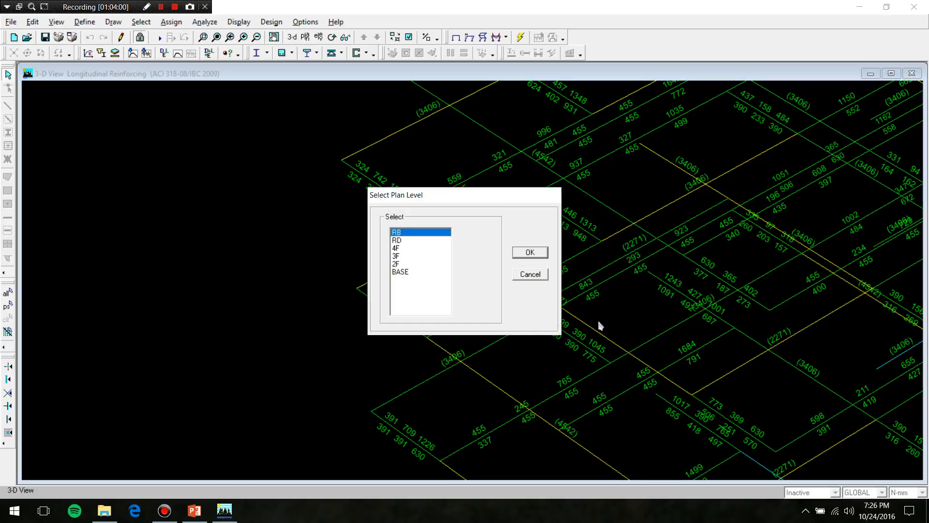
left_click(541, 254)
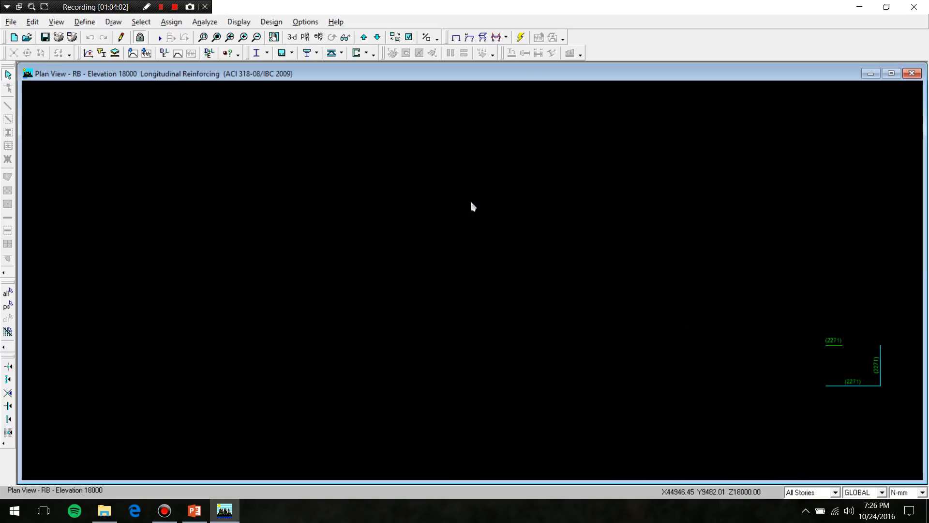
left_click(376, 37)
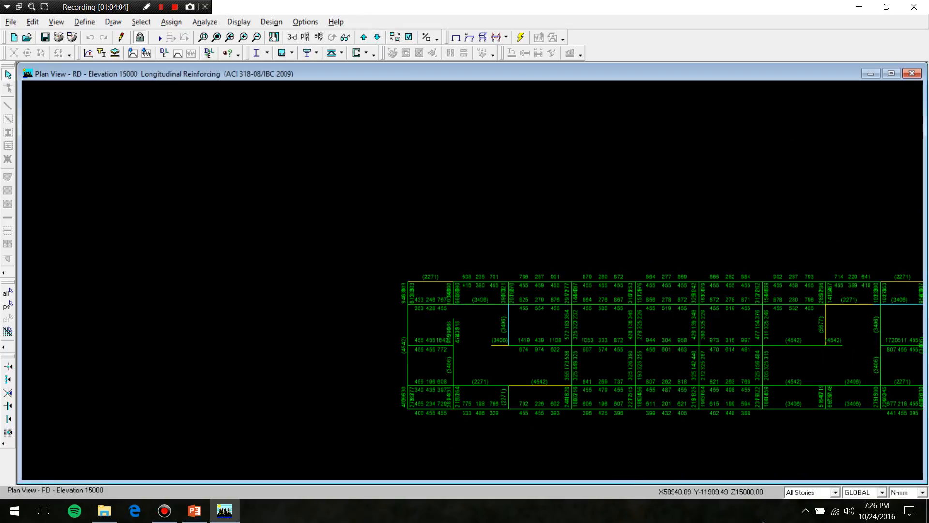
scroll(645, 284, "up", 1)
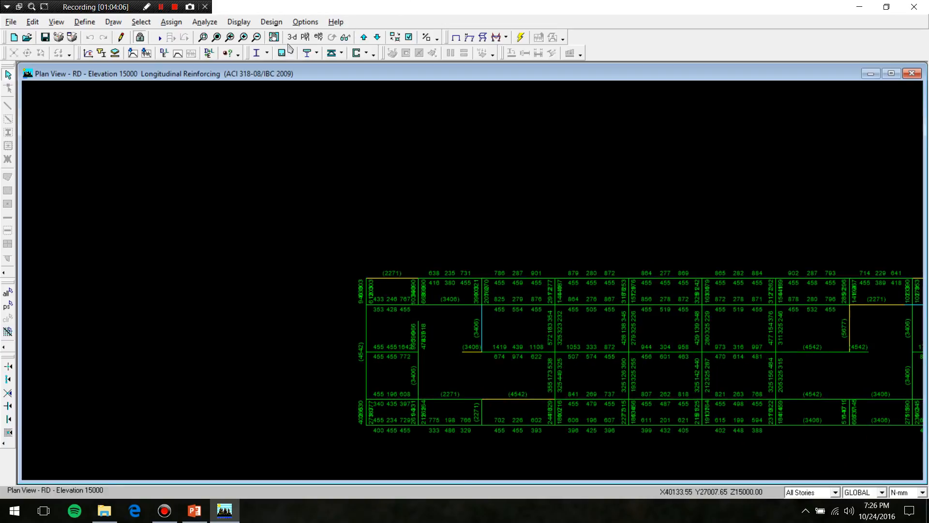
- Examine the longitudinal reinforcement areas of the interior beams in the level RD plan
left_click(273, 36)
left_click_drag(831, 363, 564, 255)
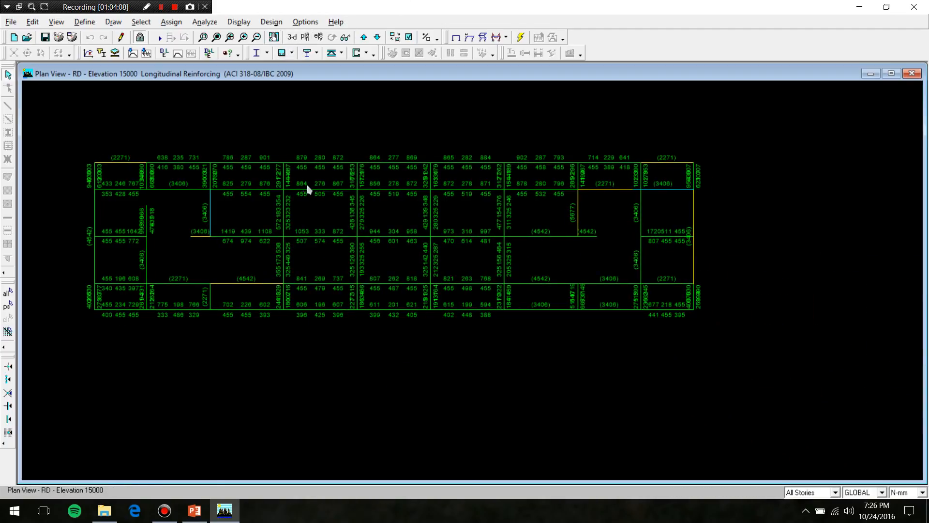
scroll(352, 224, "up", 2)
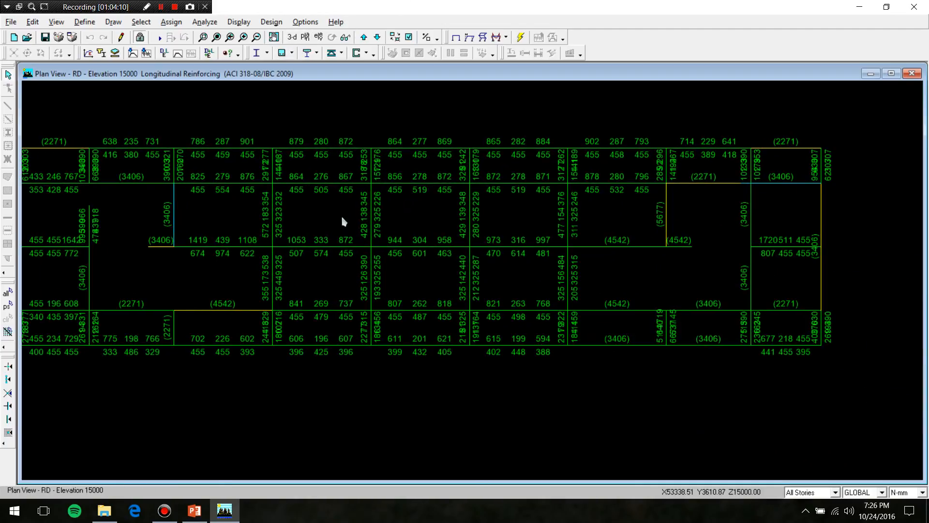
scroll(342, 221, "up", 2)
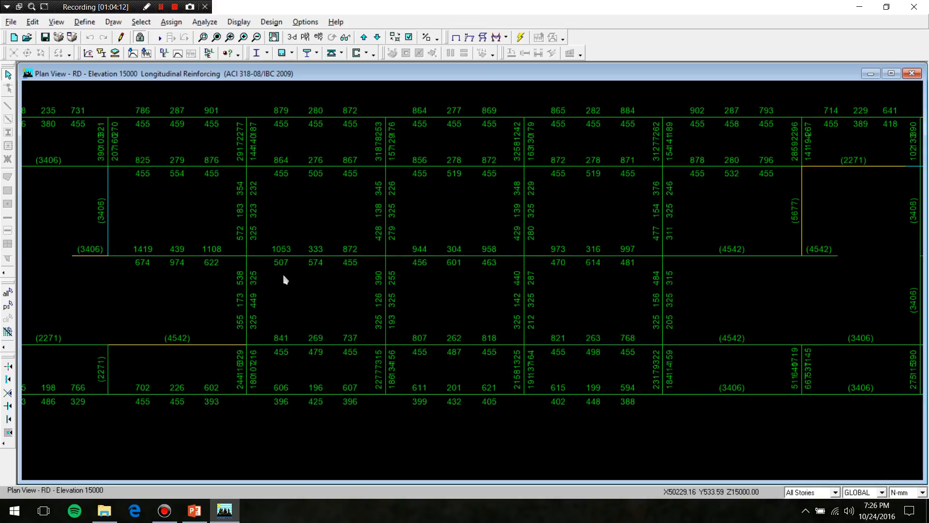
scroll(296, 242, "up", 2)
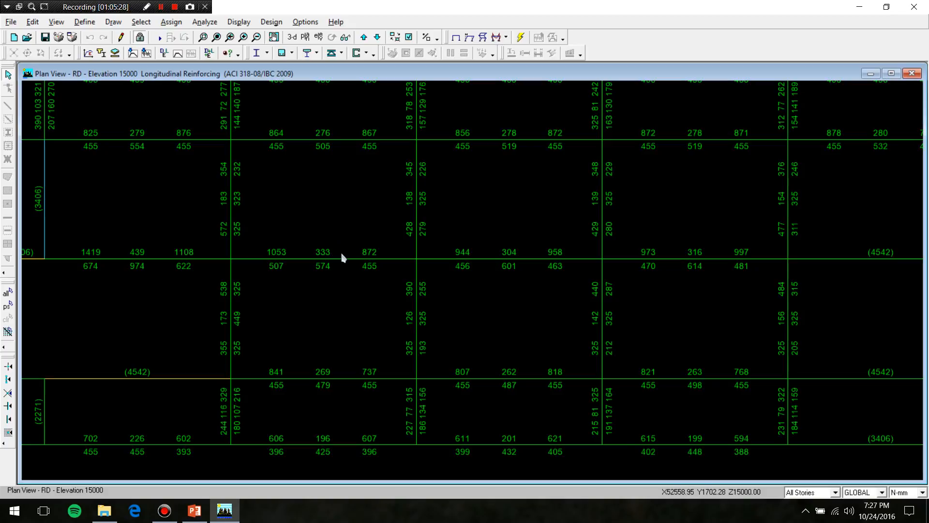
scroll(274, 227, "up", 1)
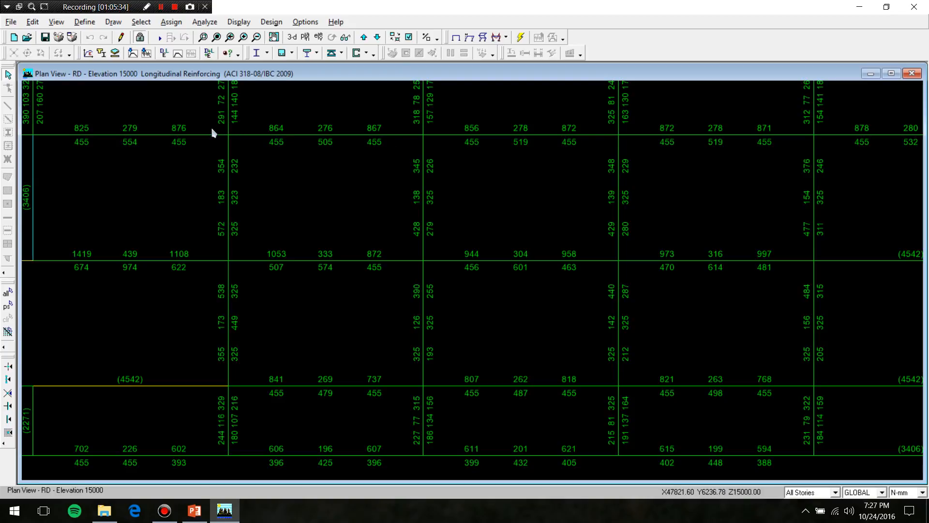
scroll(550, 303, "up", 2)
scroll(549, 307, "down", 3)
scroll(536, 339, "up", 2)
scroll(489, 192, "up", 1)
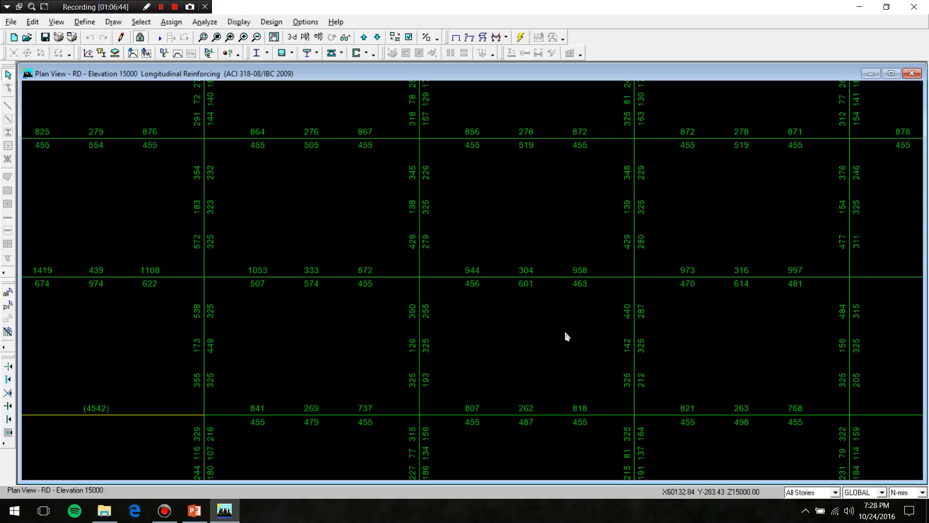
- Open the shear design details of beam B23 at level RD, review them, and close the design information
right_click(614, 278)
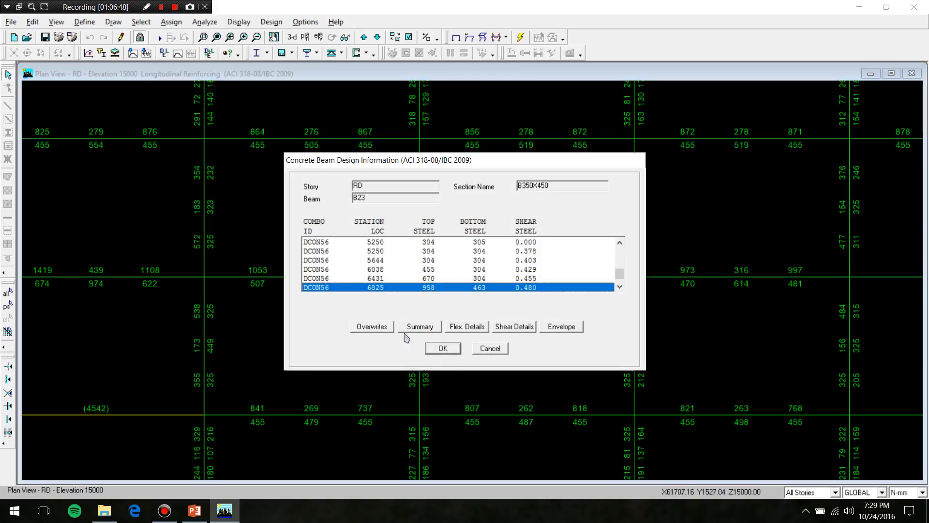
left_click(508, 327)
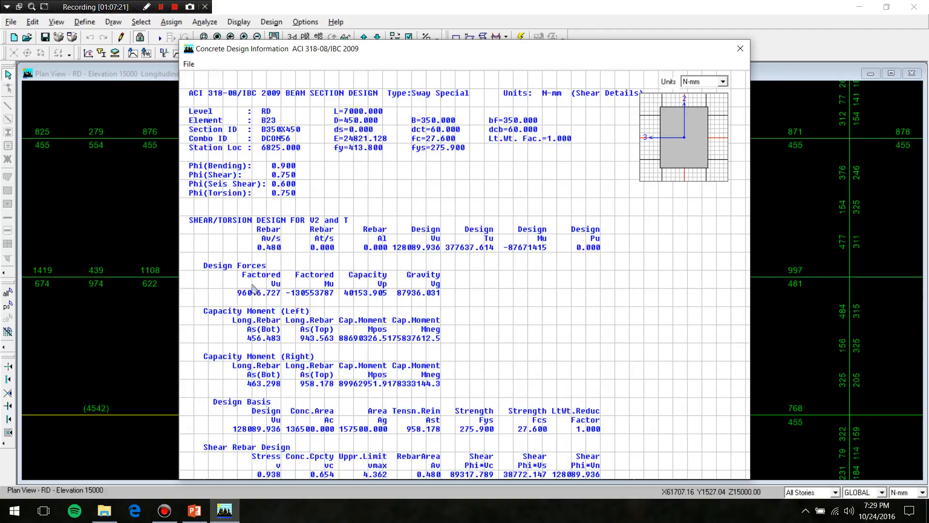
left_click(746, 52)
left_click(504, 350)
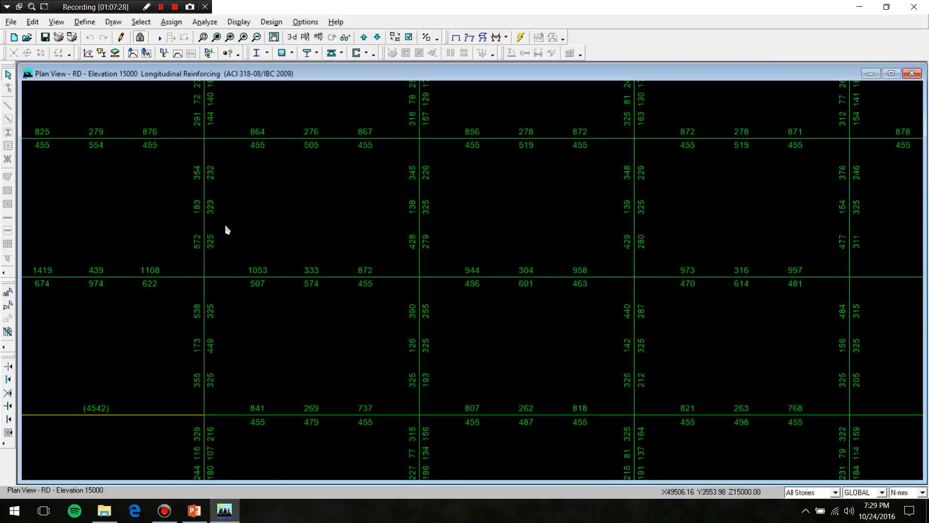
- Display Torsion Reinforcing as the concrete design output on the level RD plan and read the beam values
left_click(292, 53)
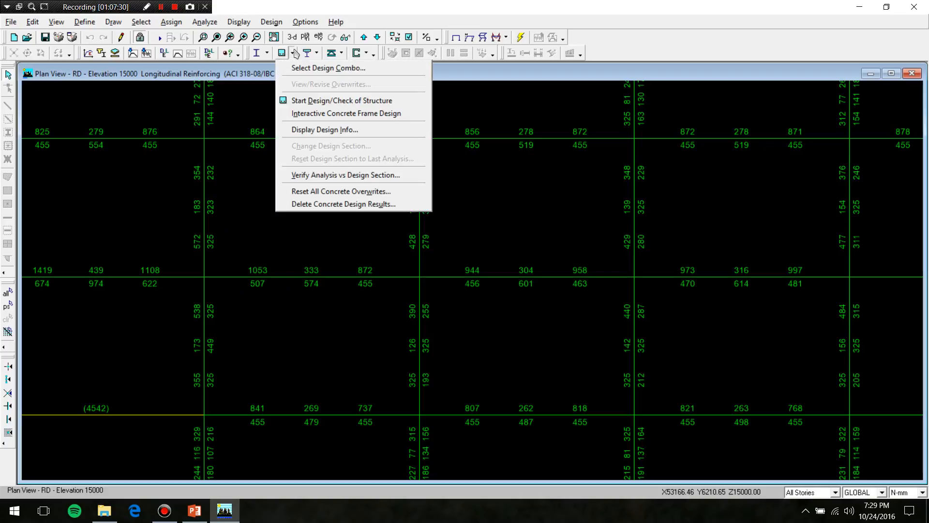
left_click(318, 129)
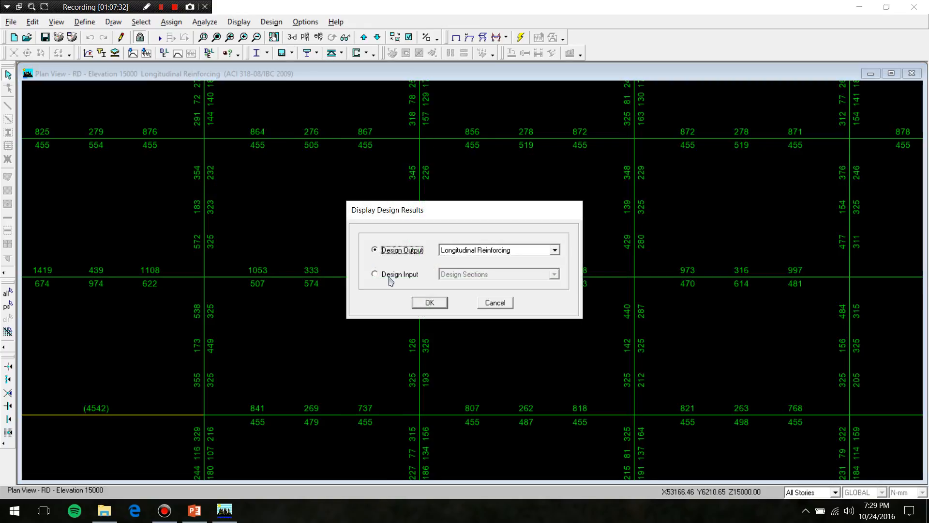
left_click(555, 250)
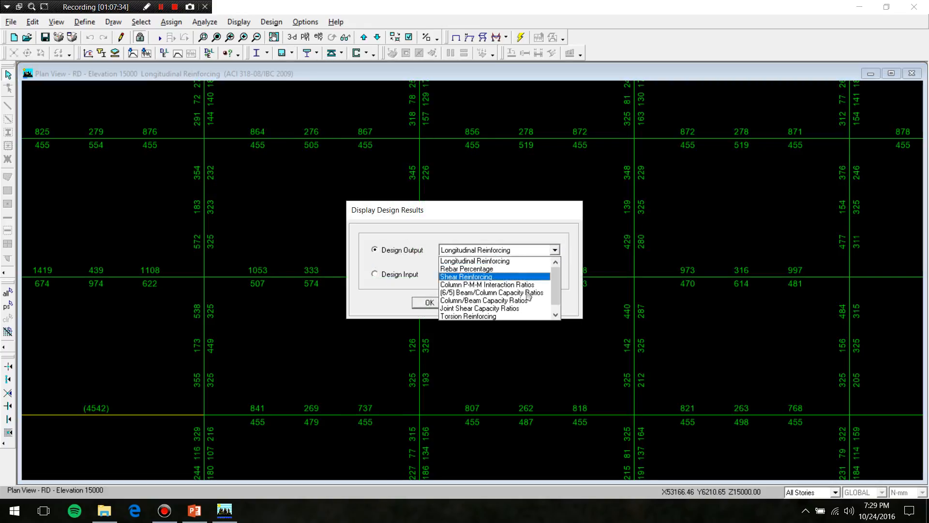
left_click(484, 316)
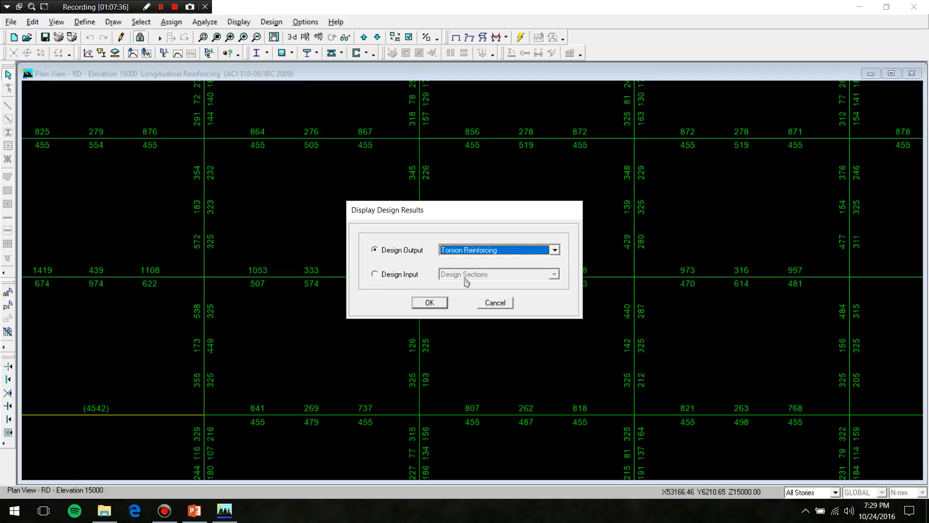
left_click(430, 303)
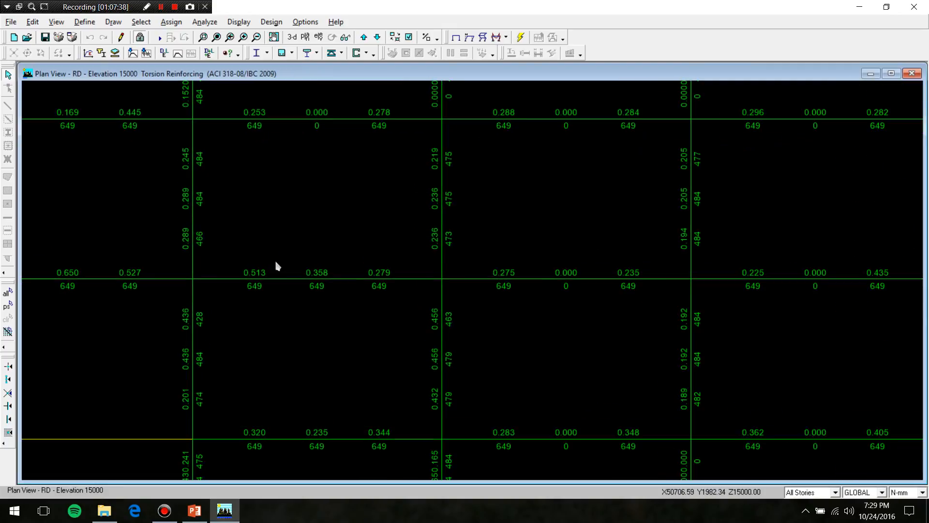
scroll(310, 315, "up", 2)
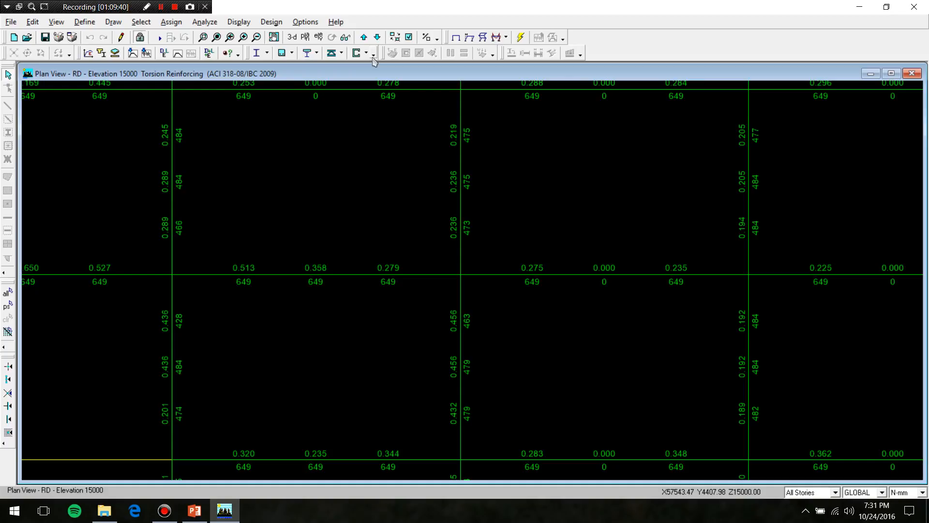
- Switch to File Explorer, go back up to the SEMINAR folder to view its contents, and return to ETABS
left_click(105, 510)
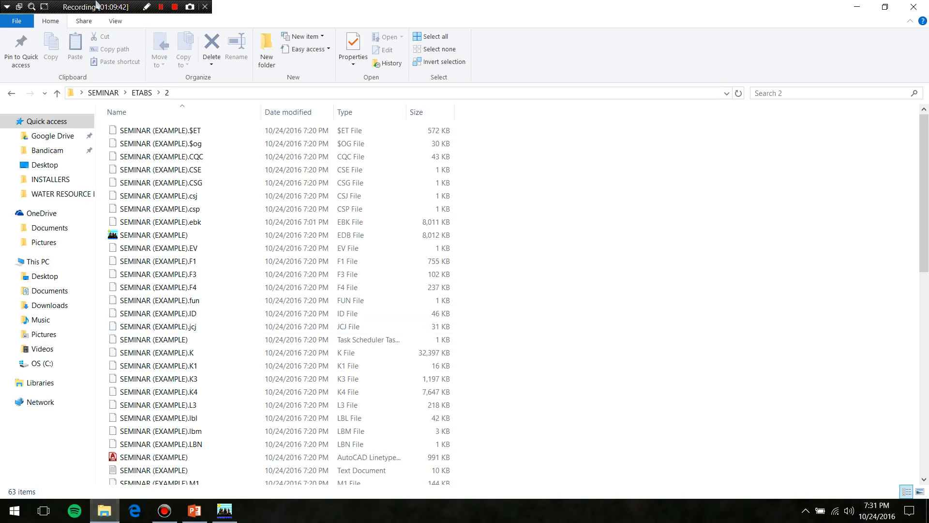
left_click(11, 92)
left_click(11, 92)
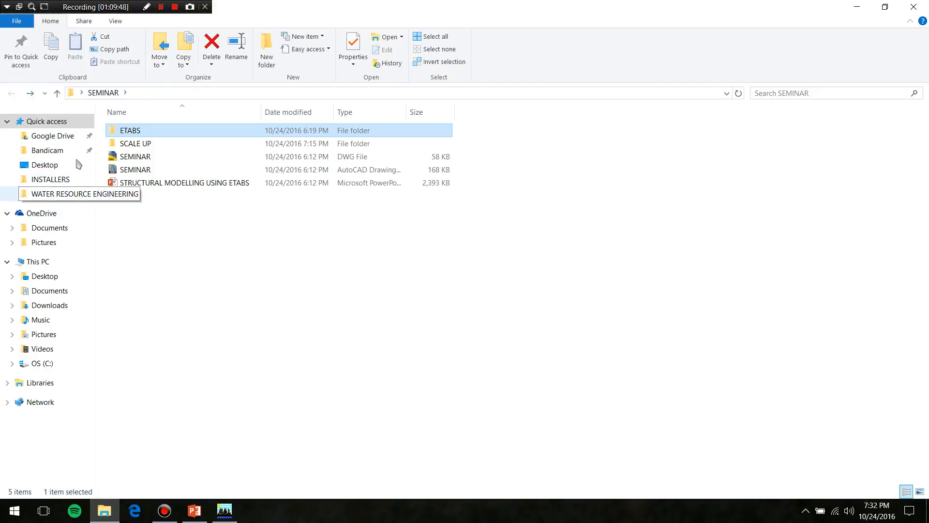
left_click(226, 510)
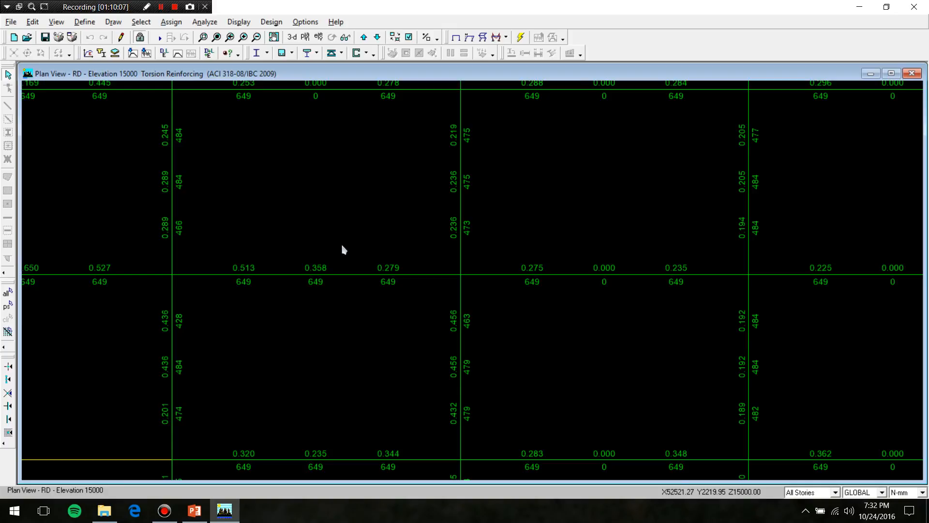
- Hide the beams, show the wall areas instead, and switch to the 3-D view
scroll(668, 296, "down", 2)
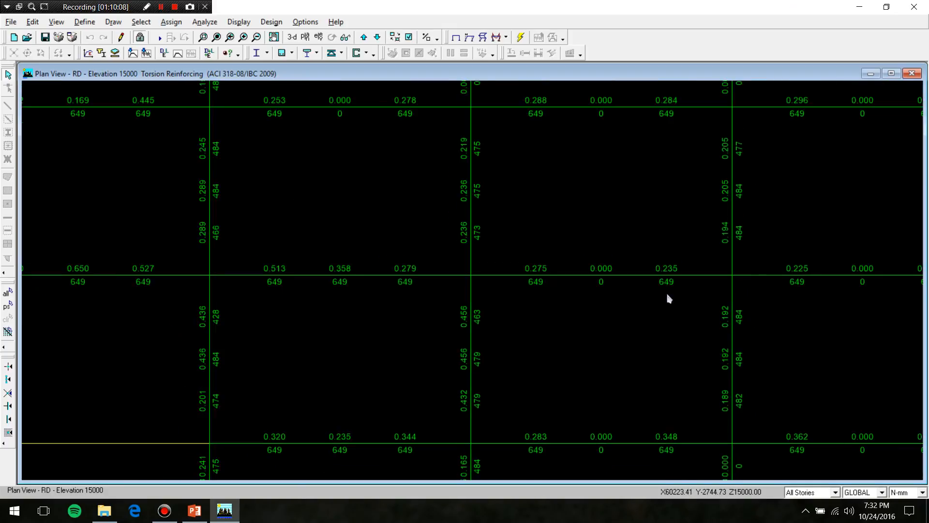
scroll(659, 255, "down", 2)
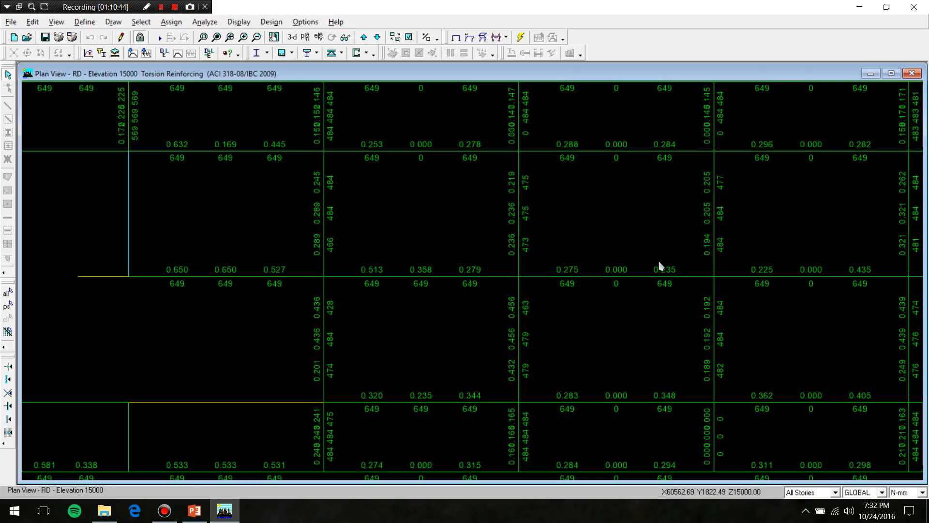
scroll(630, 439, "up", 1)
scroll(587, 227, "down", 1)
left_click(358, 53)
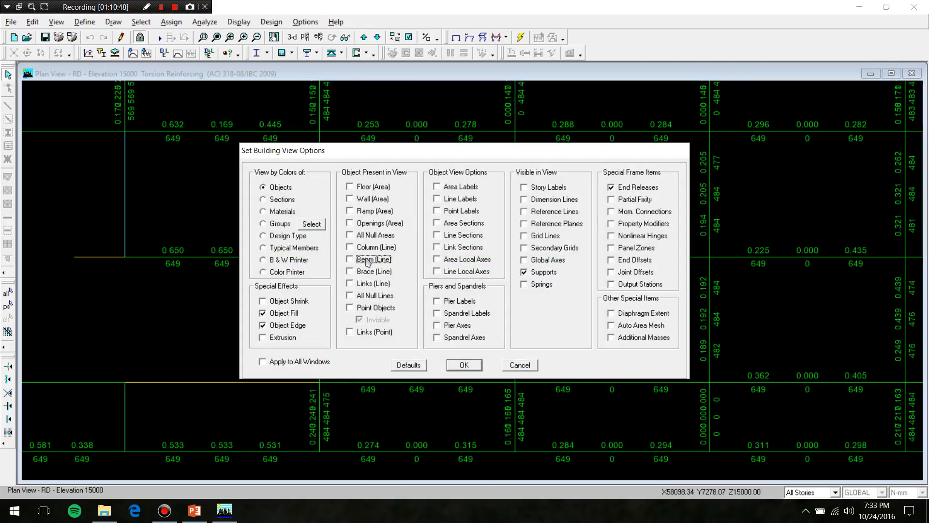
left_click(383, 199)
left_click(465, 365)
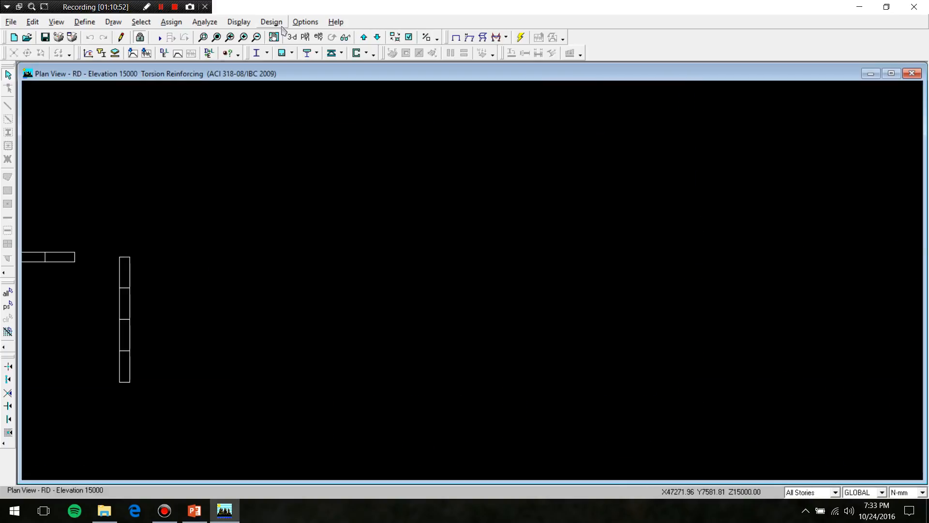
left_click(292, 37)
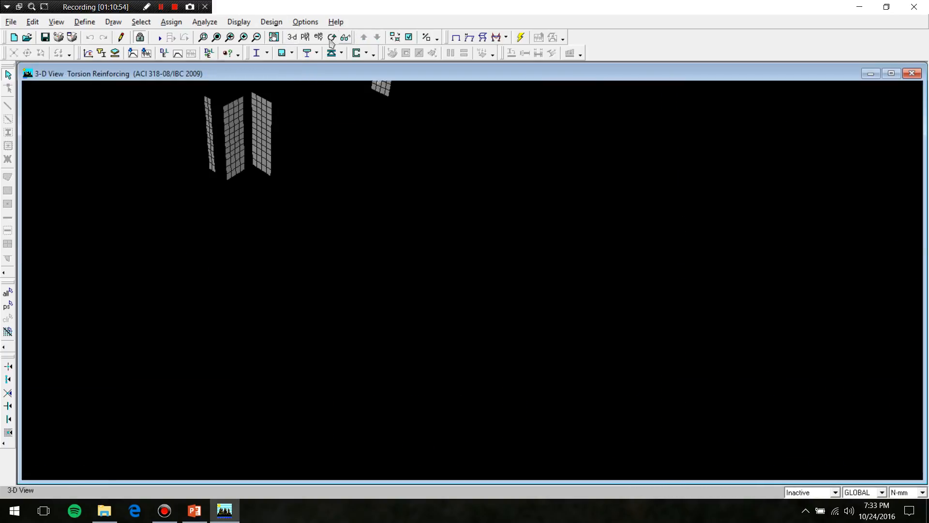
- Bring the walls into view in 3-D and run the shear wall design check of the structure
left_click(274, 37)
left_click_drag(371, 183, 446, 316)
scroll(367, 282, "up", 6)
scroll(308, 271, "up", 3)
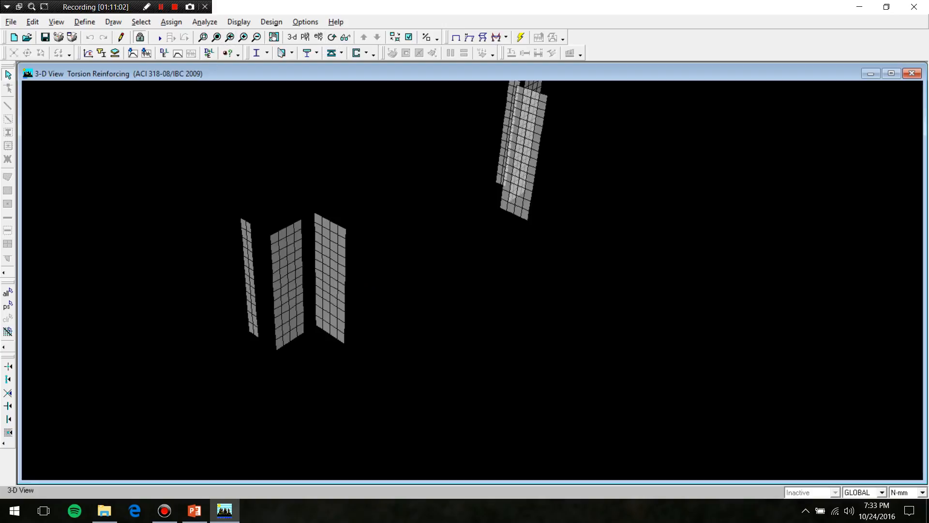
left_click(357, 52)
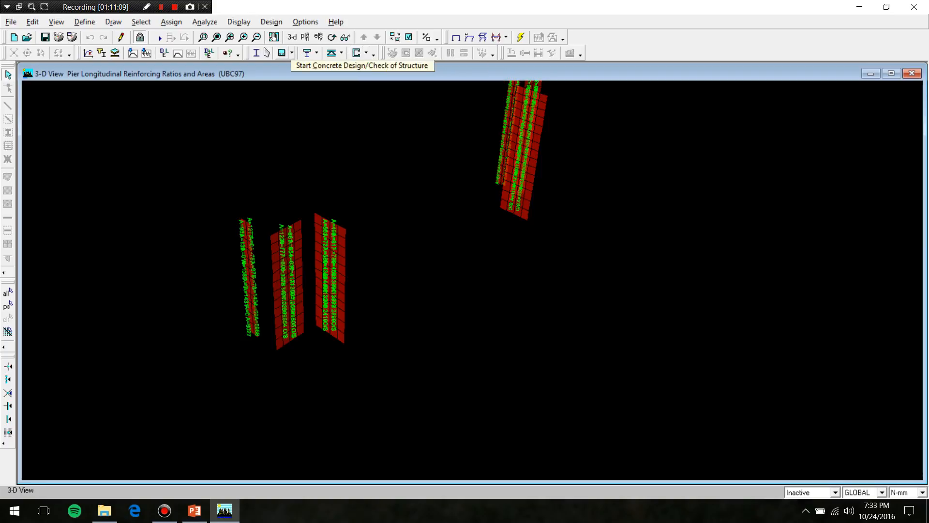
- Inspect the pier design results of wall P3 at story 2F, including flexure, shear and boundary element checks
left_click(203, 37)
left_click_drag(417, 386, 261, 274)
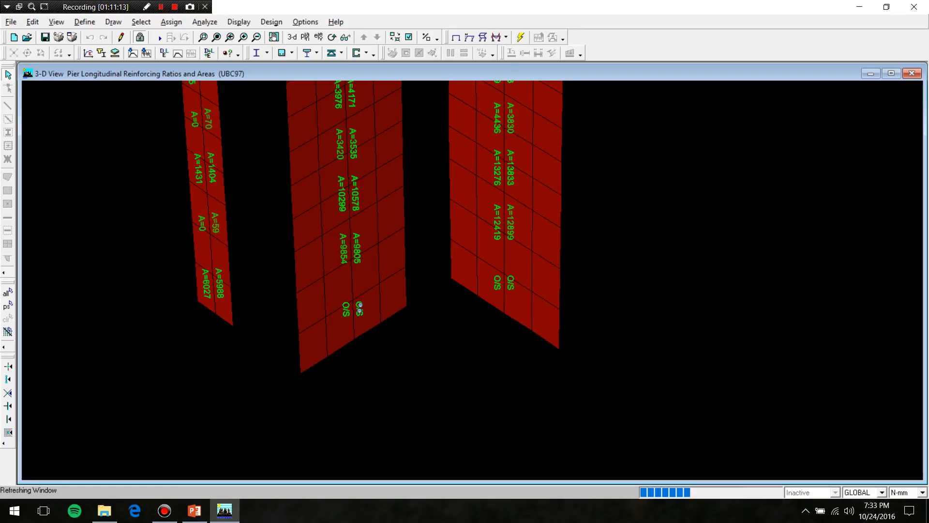
right_click(367, 315)
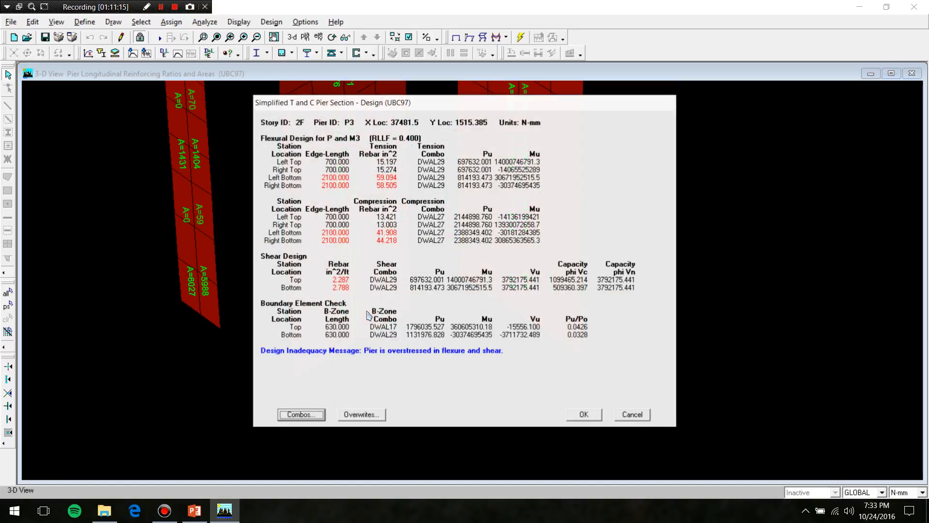
left_click(632, 414)
left_click(352, 335)
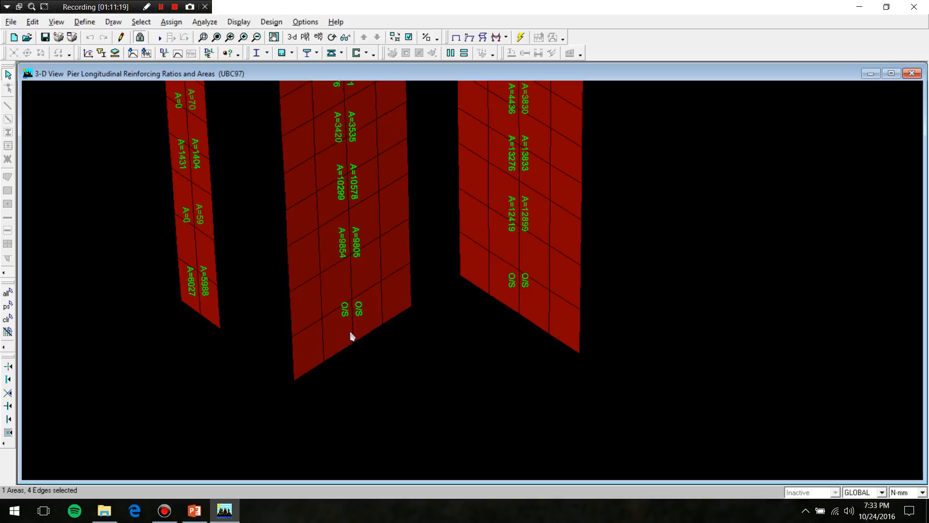
right_click(351, 335)
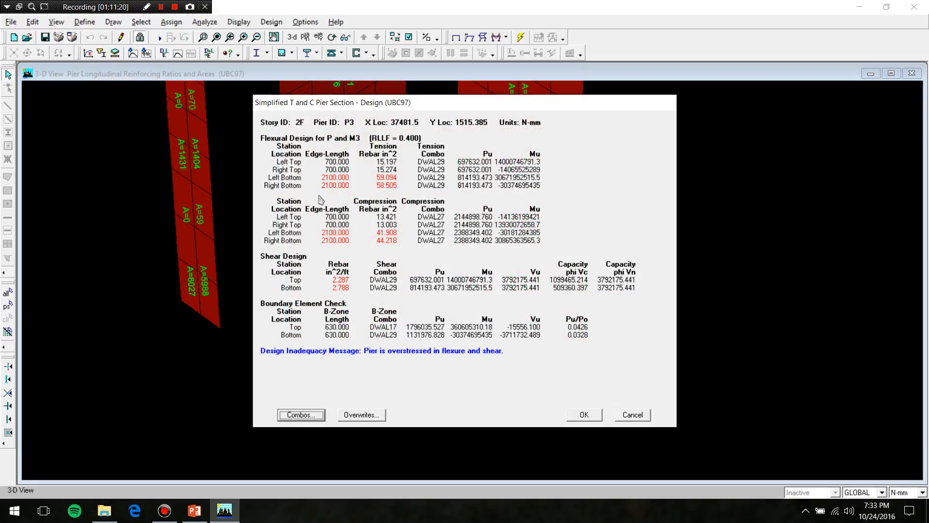
left_click(644, 415)
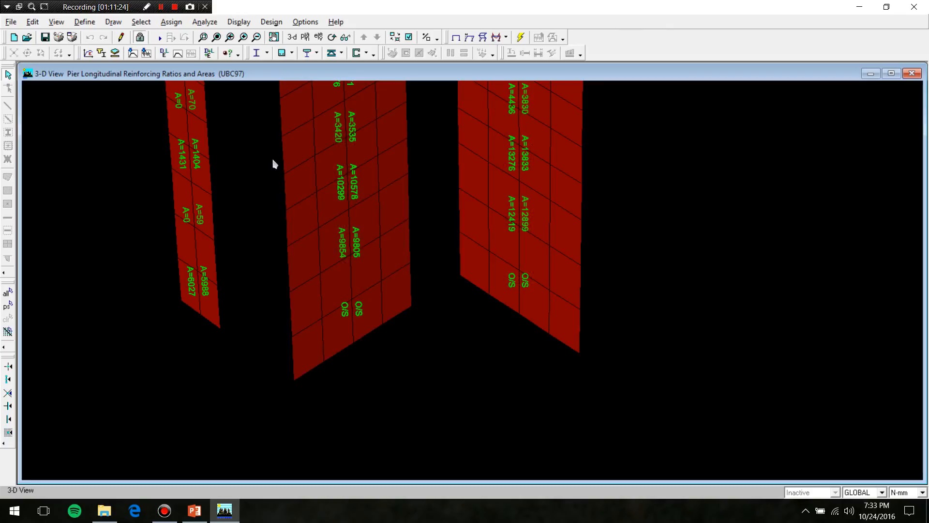
- Review the pier design results of wall P3 at story 3F and close them
right_click(308, 160)
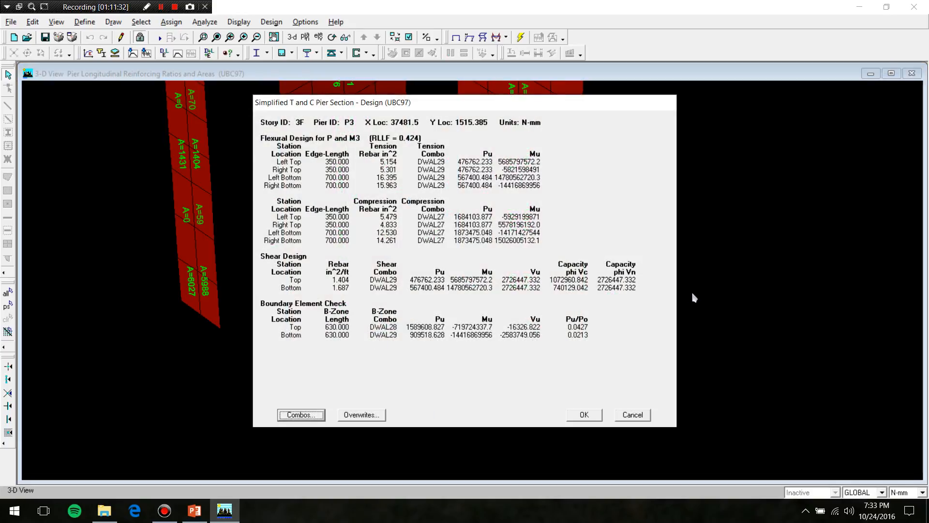
left_click(622, 416)
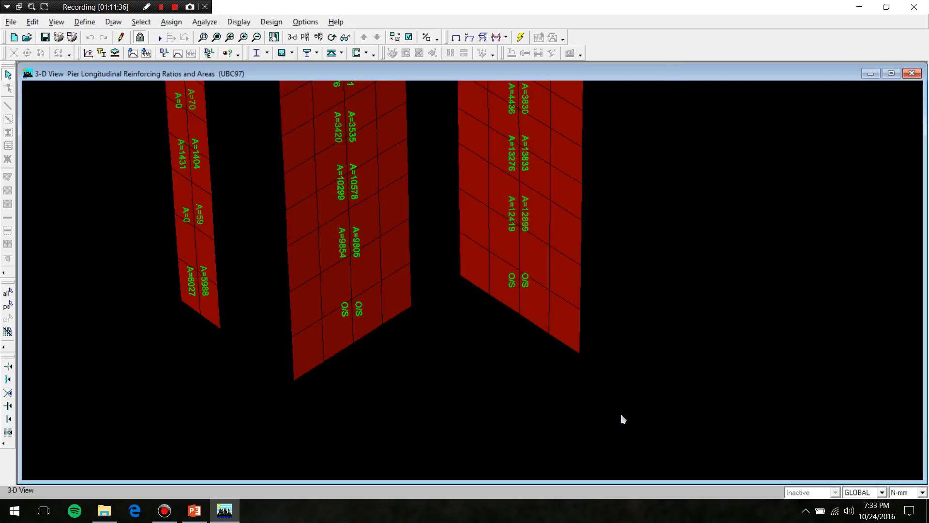
- Review the pier design results of wall P1 at story 2F and close them
mouse_move(224, 510)
scroll(367, 406, "down", 1)
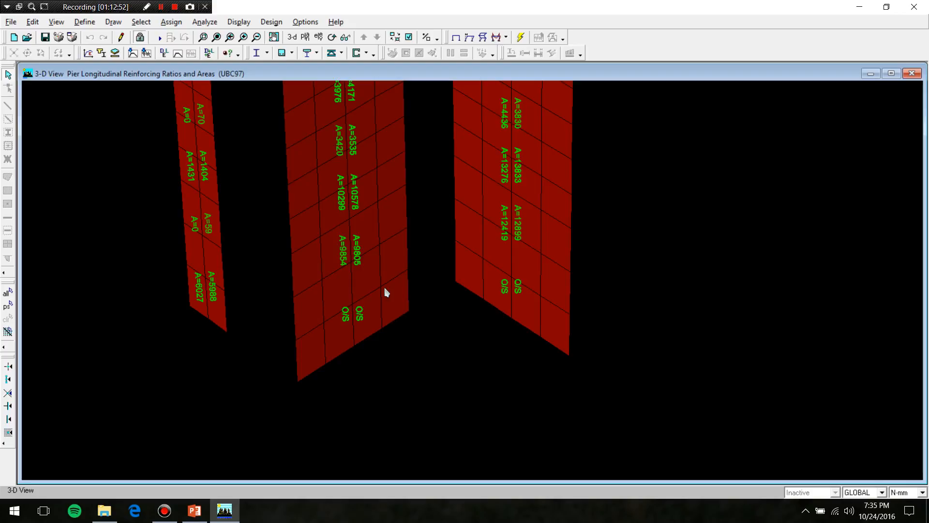
left_click(343, 325)
left_click(342, 325)
right_click(193, 260)
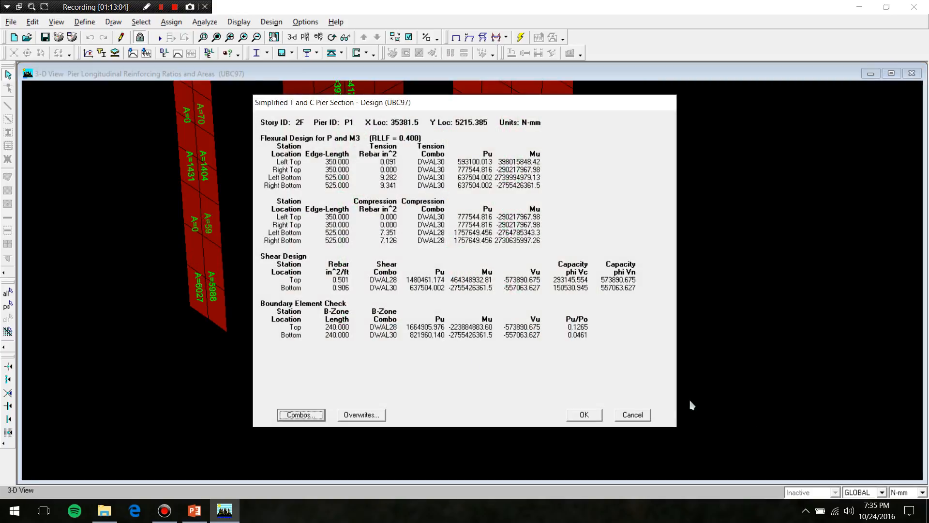
left_click(647, 415)
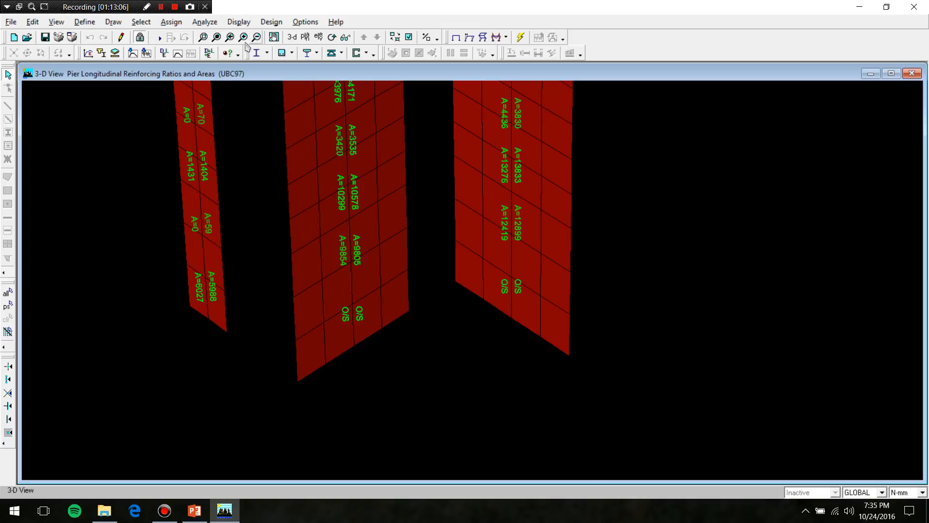
- Fit the whole model in view and turn on floor areas, columns and beams in the building view options
left_click(215, 38)
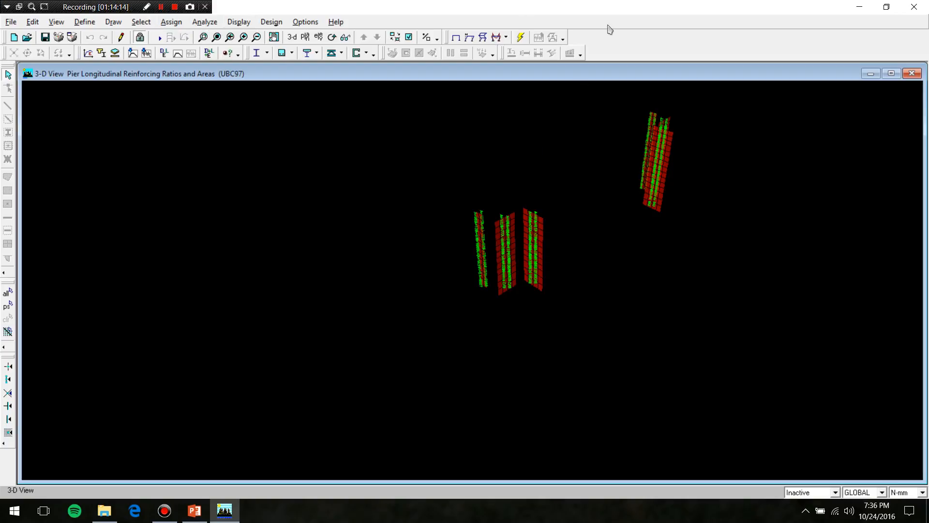
left_click(409, 37)
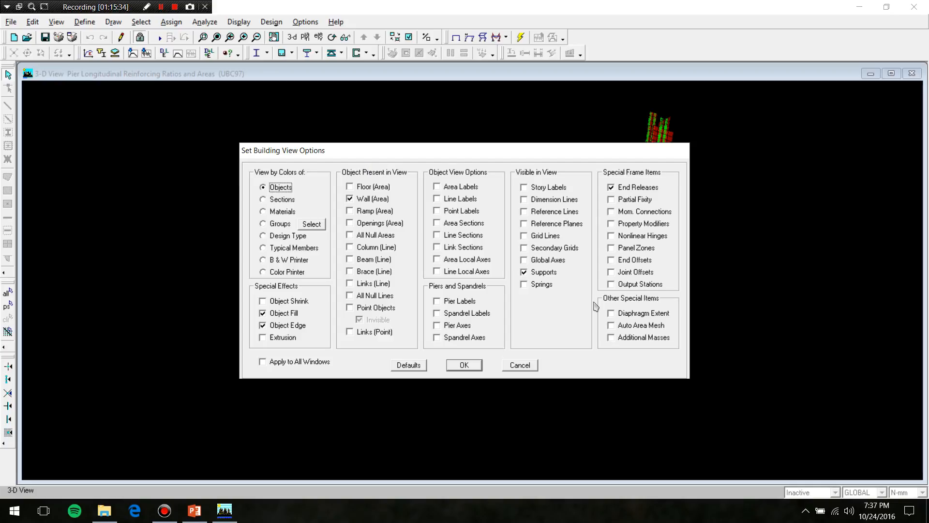
left_click(526, 369)
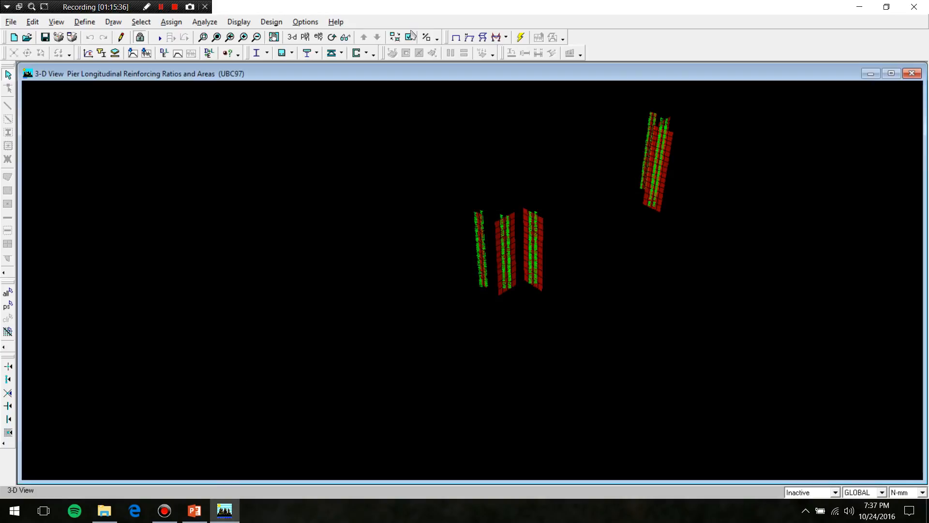
left_click(408, 38)
left_click(366, 187)
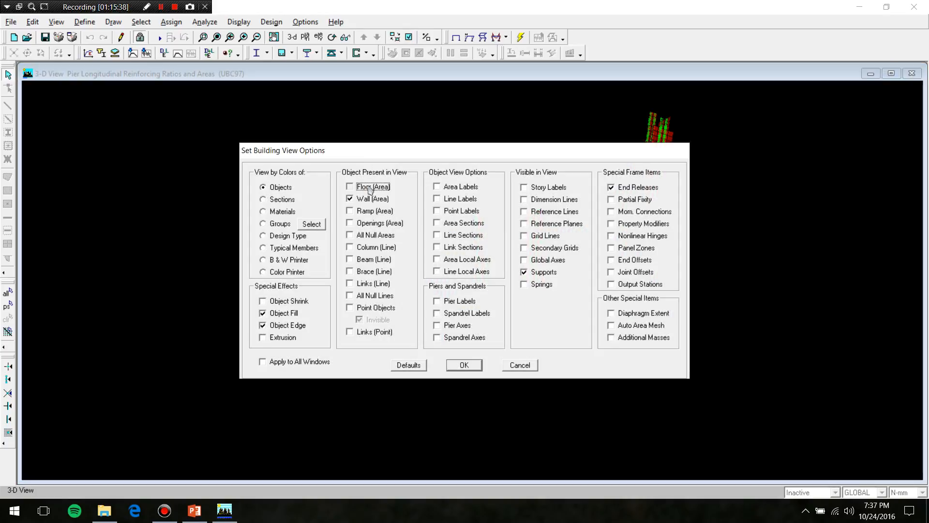
left_click(365, 247)
left_click(367, 259)
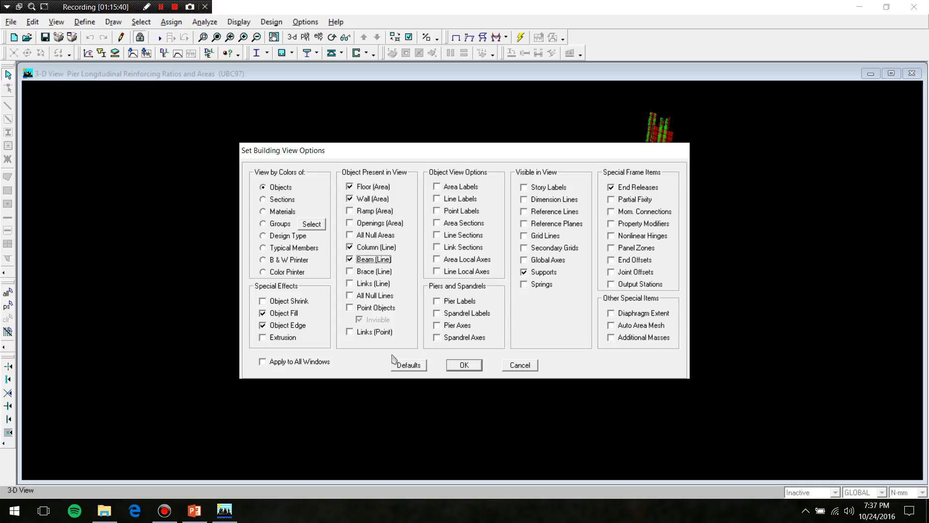
left_click(463, 365)
- Switch to the plan view of story RD at elevation 15000
left_click(305, 37)
left_click(530, 252)
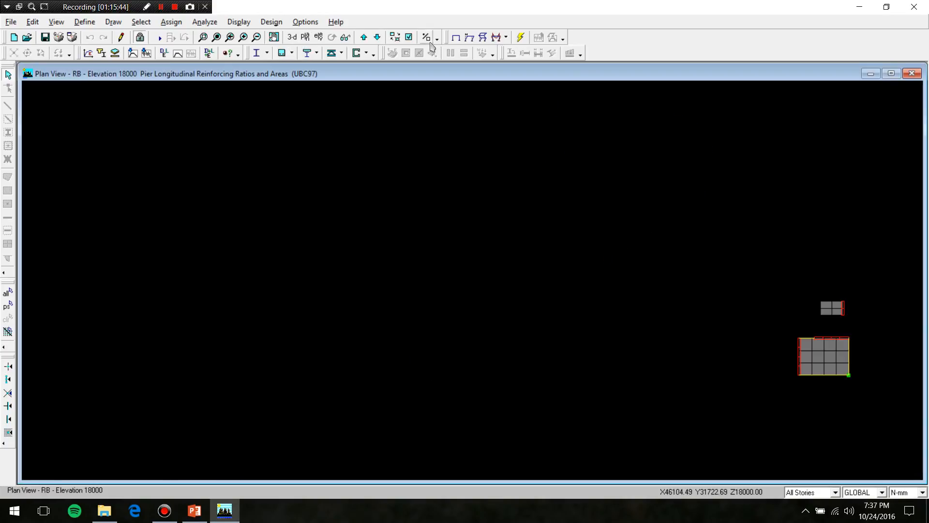
left_click(377, 37)
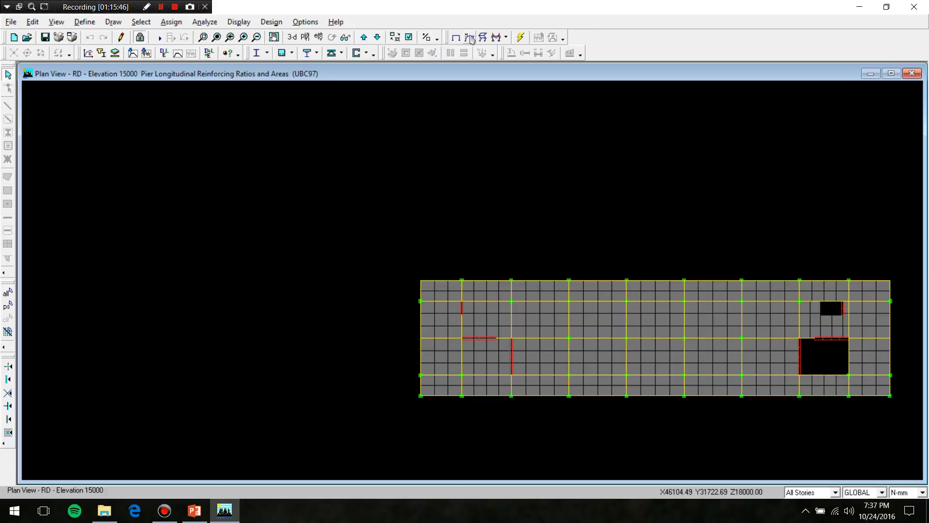
- Display the animated shape of mode 12 on the RD floor plan
left_click(482, 38)
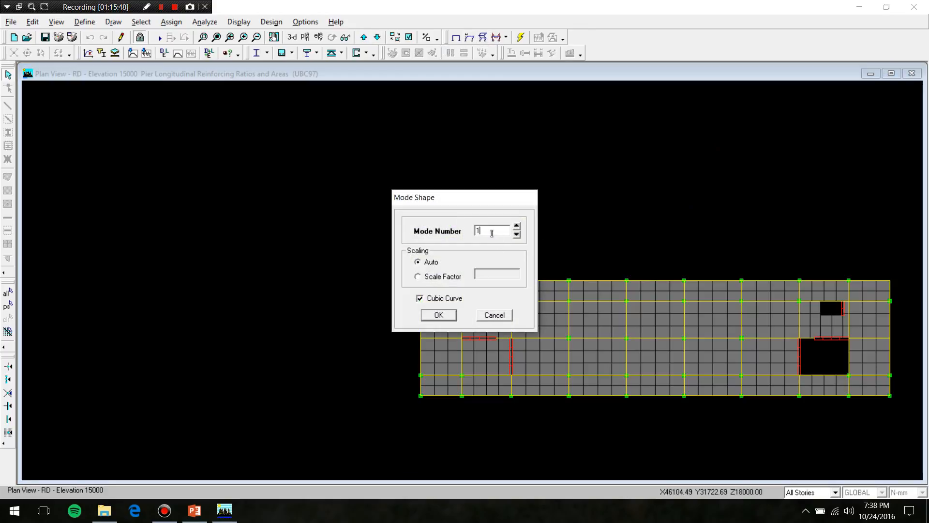
type("12")
left_click(454, 314)
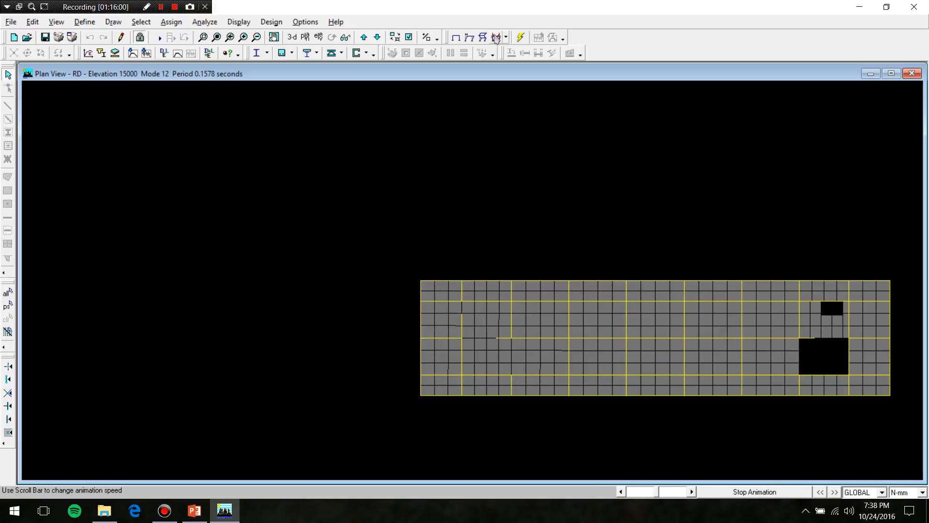
left_click(479, 40)
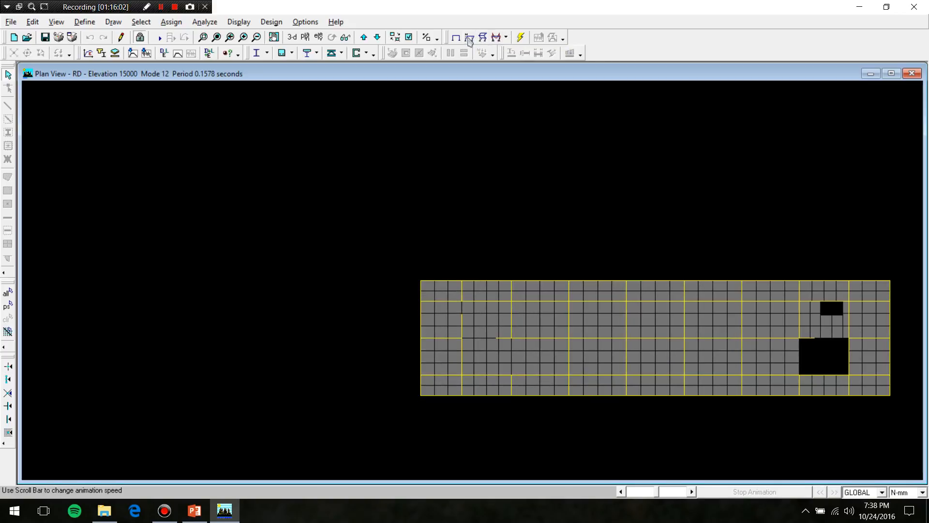
left_click(492, 321)
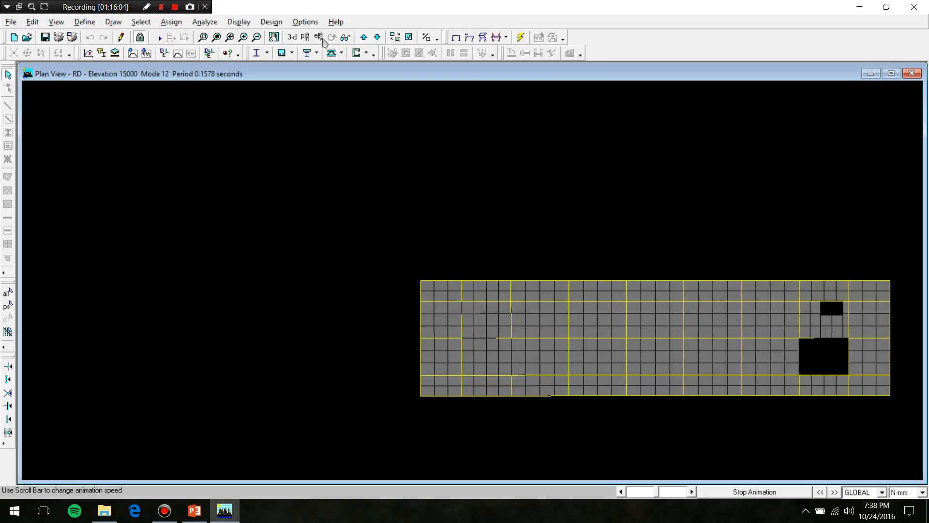
- Show the mode 12 deformed shape of the whole building in 3-D and examine it up close
left_click(291, 37)
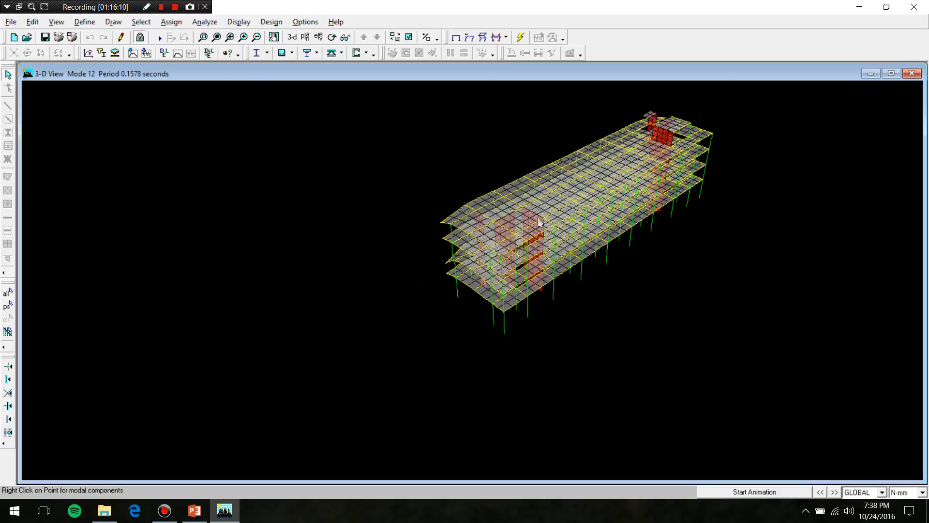
scroll(536, 217, "up", 1)
scroll(536, 218, "up", 2)
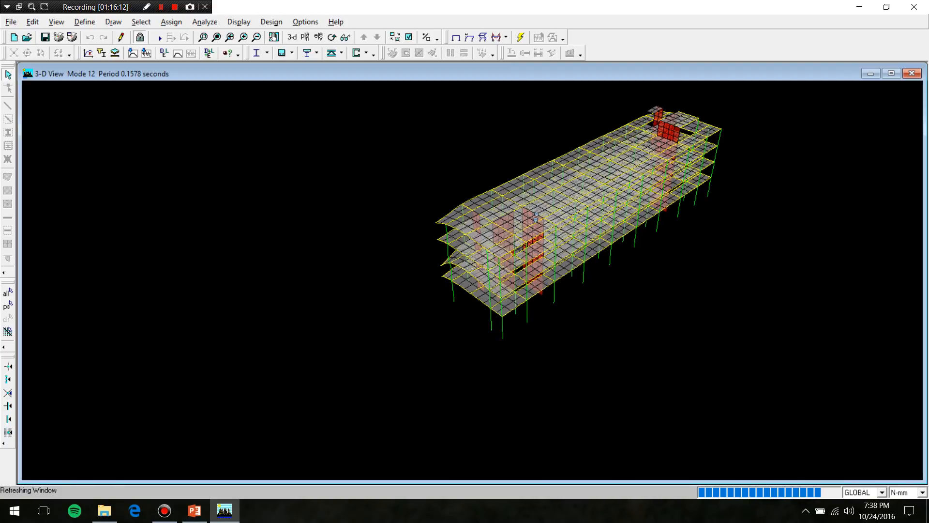
scroll(536, 216, "up", 1)
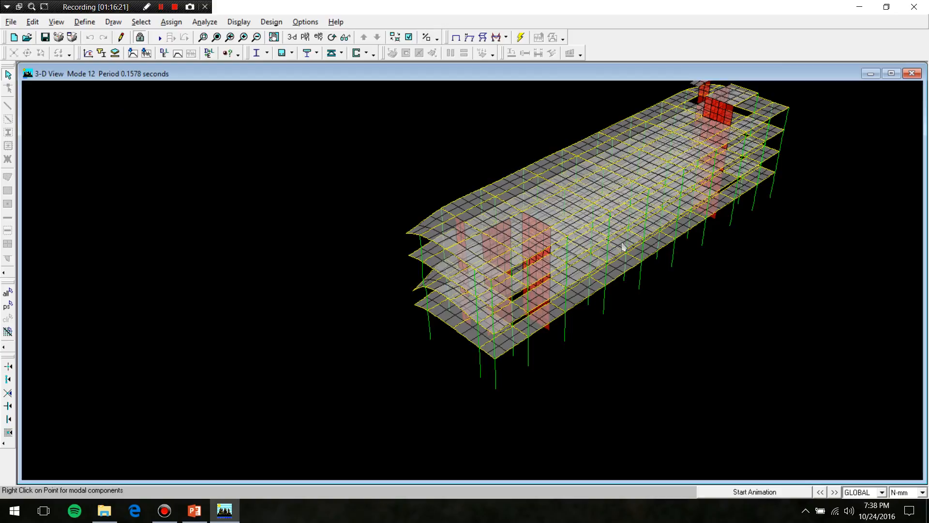
scroll(663, 287, "up", 1)
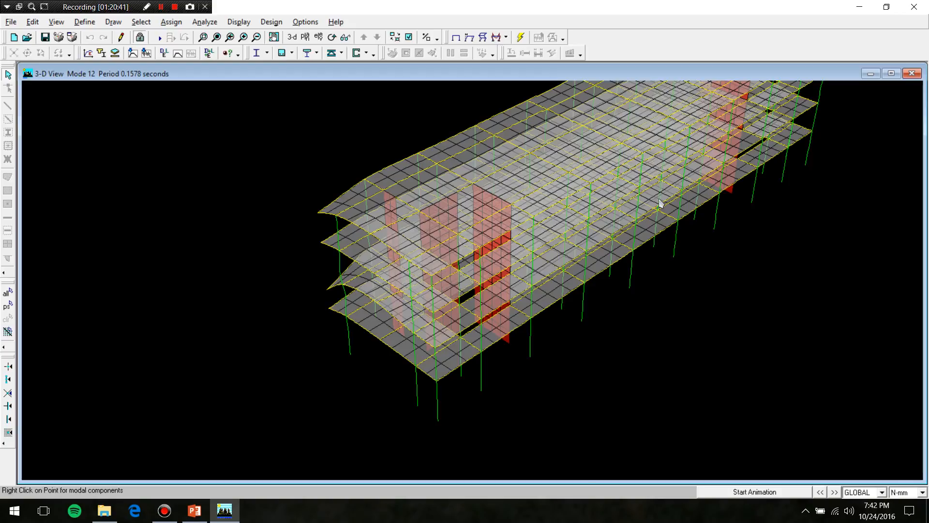
- Set the displayed mode shape of the 3-D building to mode number 1
left_click(482, 38)
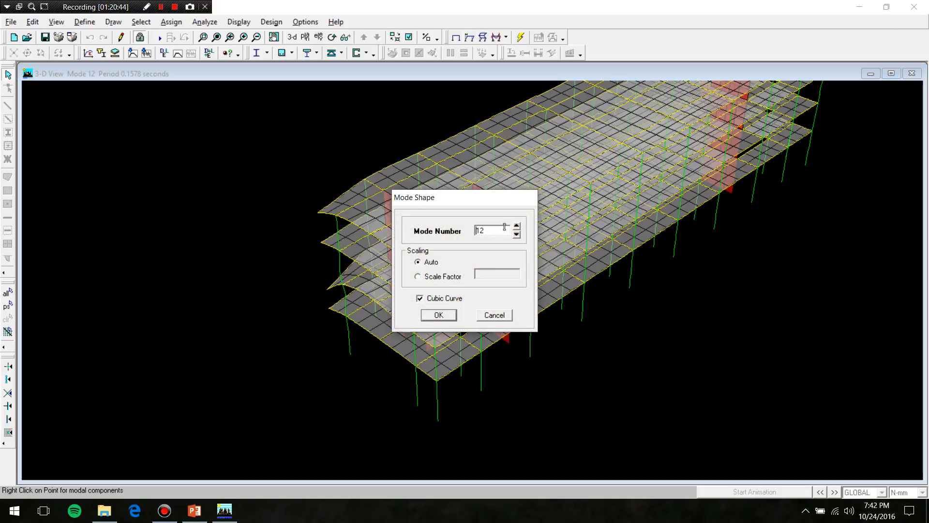
type("1")
left_click(438, 315)
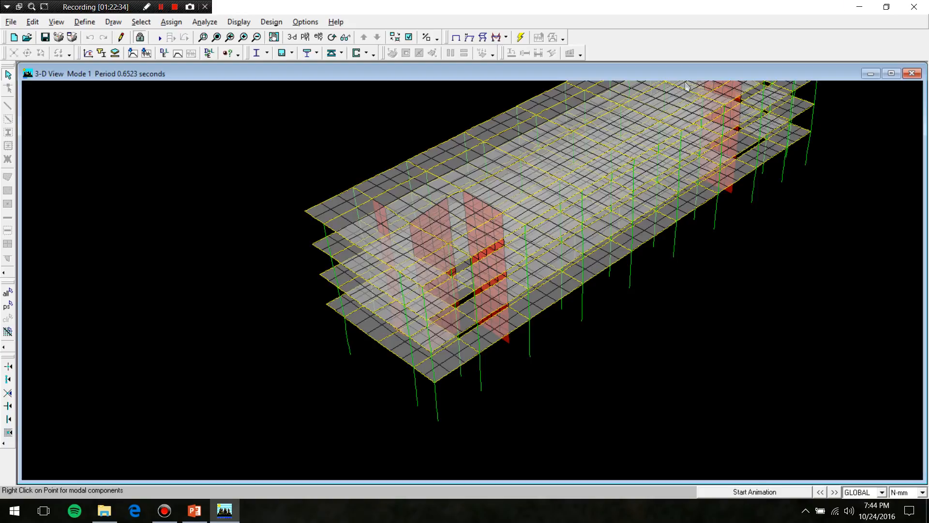
left_click(86, 7)
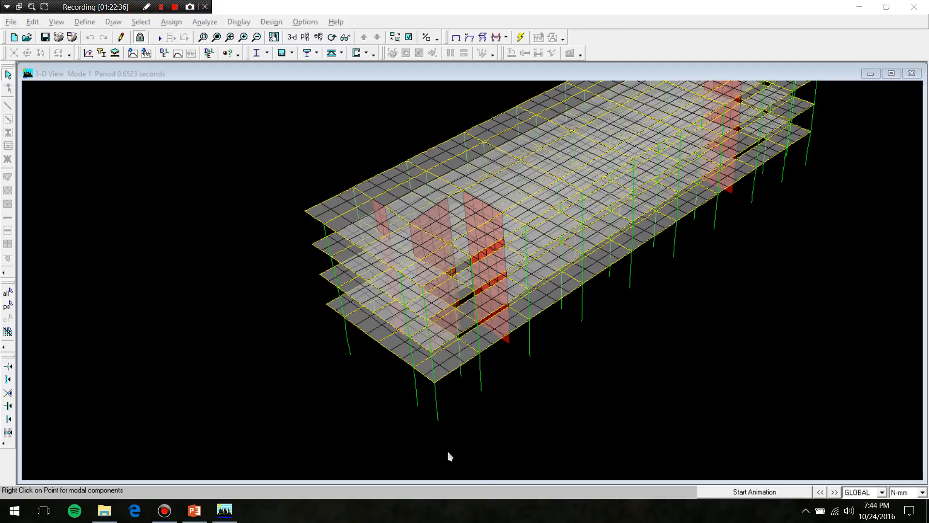
left_click(164, 511)
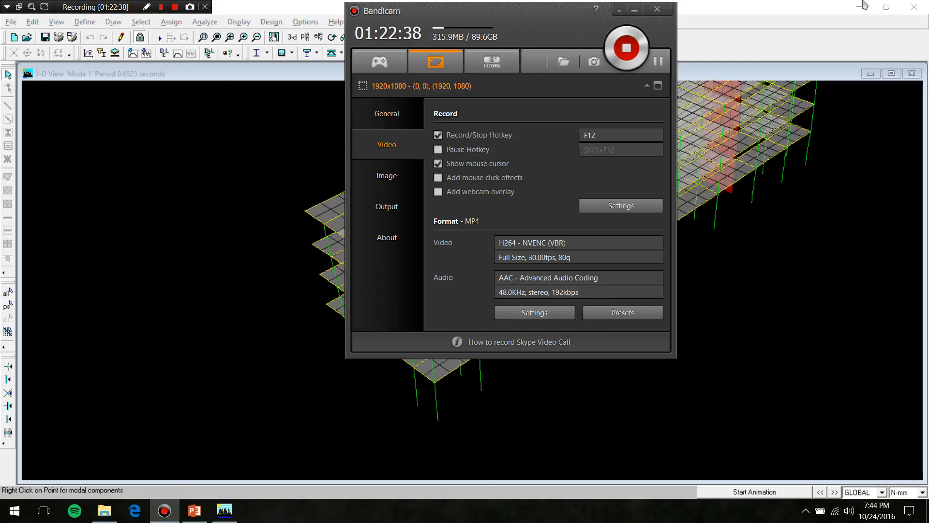